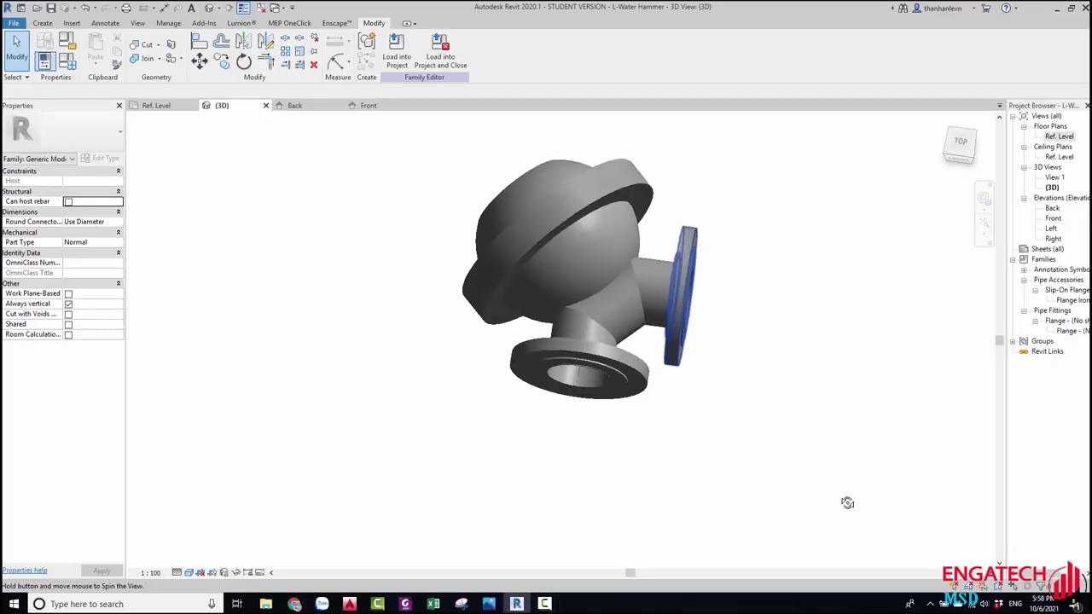
Orbit and zoom the 3D view to re-orient the valve
{"action": "middle_click_drag", "start_coordinate": [846, 502], "coordinate": [709, 333]}
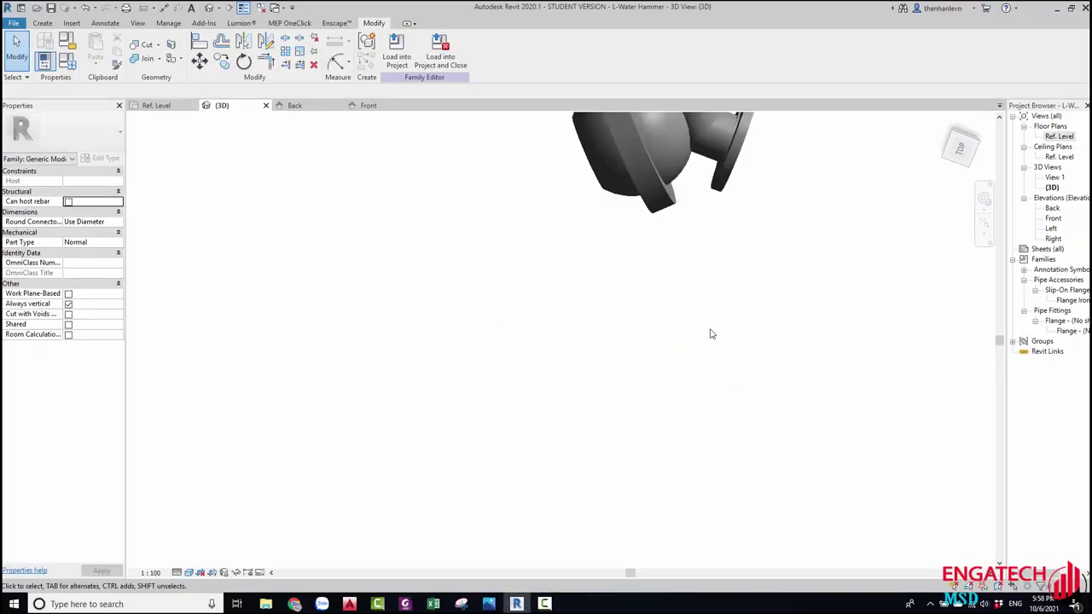
{"action": "scroll", "coordinate": [709, 333], "scroll_direction": "down", "scroll_amount": 3}
{"action": "mouse_move", "coordinate": [575, 521]}
{"action": "middle_mouse_down", "text": "shift"}
{"action": "mouse_move", "coordinate": [490, 443]}
{"action": "mouse_move", "coordinate": [575, 261]}
{"action": "mouse_move", "coordinate": [487, 426]}
{"action": "mouse_move", "coordinate": [469, 412]}
{"action": "mouse_move", "coordinate": [439, 415]}
{"action": "middle_mouse_up", "text": "shift"}
{"action": "scroll", "coordinate": [487, 414], "scroll_direction": "up", "scroll_amount": 3}
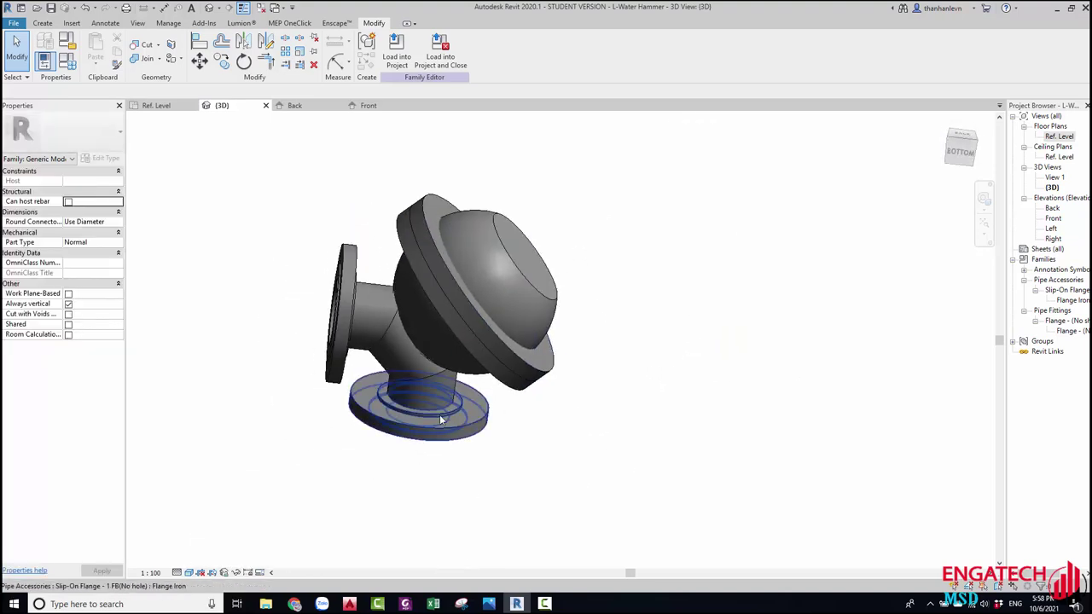
Check the ALF-50 to ALF-200 type list in Family Types, keeping ALF-100 current, then bring up the Insert tools
{"action": "left_click", "coordinate": [70, 65]}
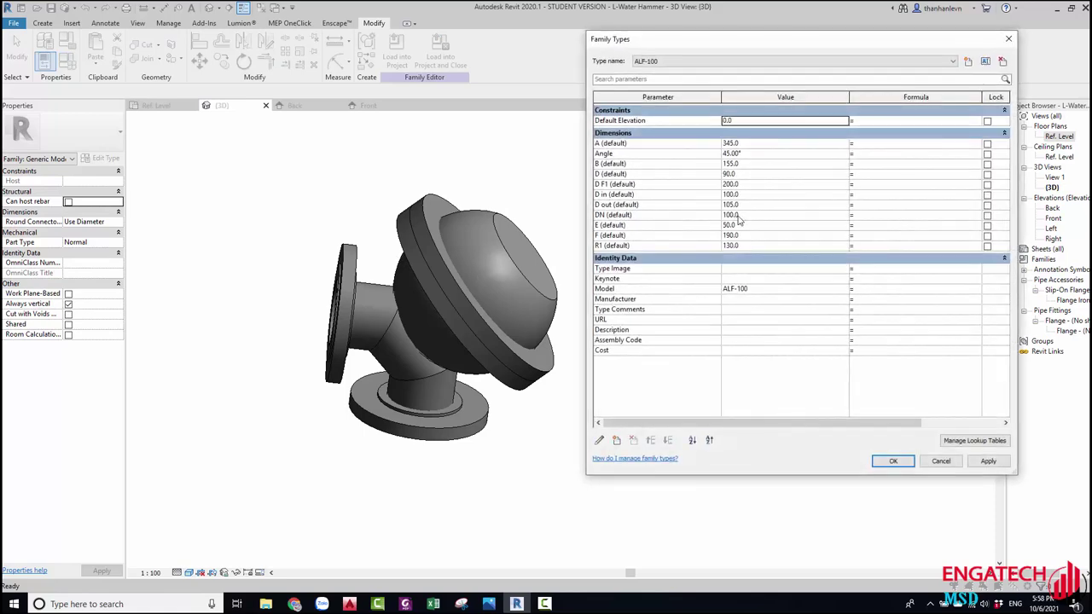
{"action": "left_click", "coordinate": [713, 60]}
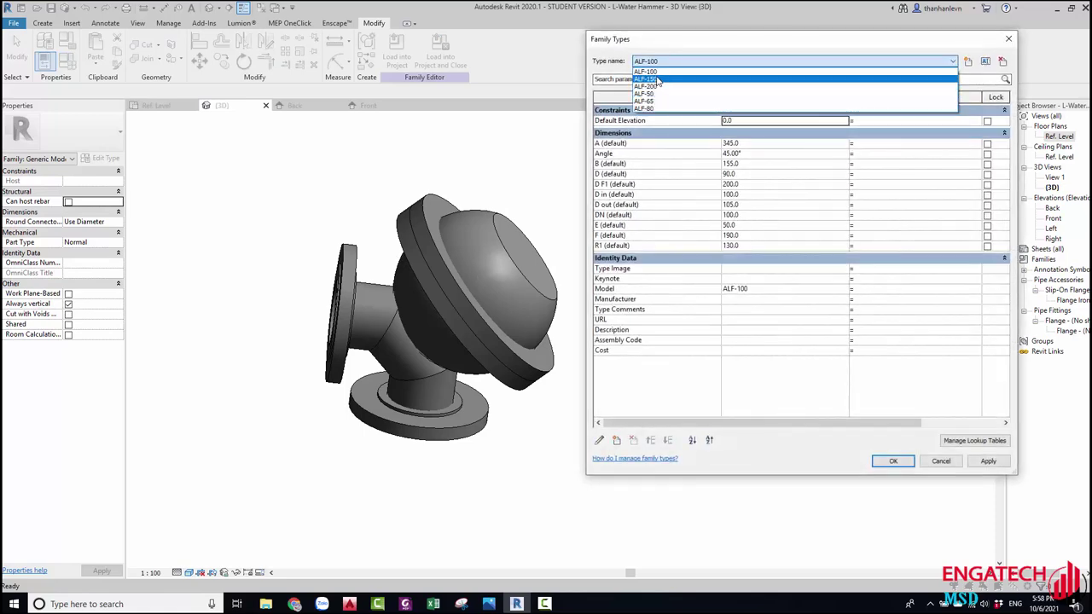
{"action": "left_click", "coordinate": [657, 71]}
{"action": "left_click", "coordinate": [893, 461]}
{"action": "mouse_move", "coordinate": [680, 378]}
{"action": "middle_mouse_down", "text": "shift"}
{"action": "mouse_move", "coordinate": [464, 366]}
{"action": "mouse_move", "coordinate": [432, 421]}
{"action": "mouse_move", "coordinate": [595, 323]}
{"action": "middle_mouse_up", "text": "shift"}
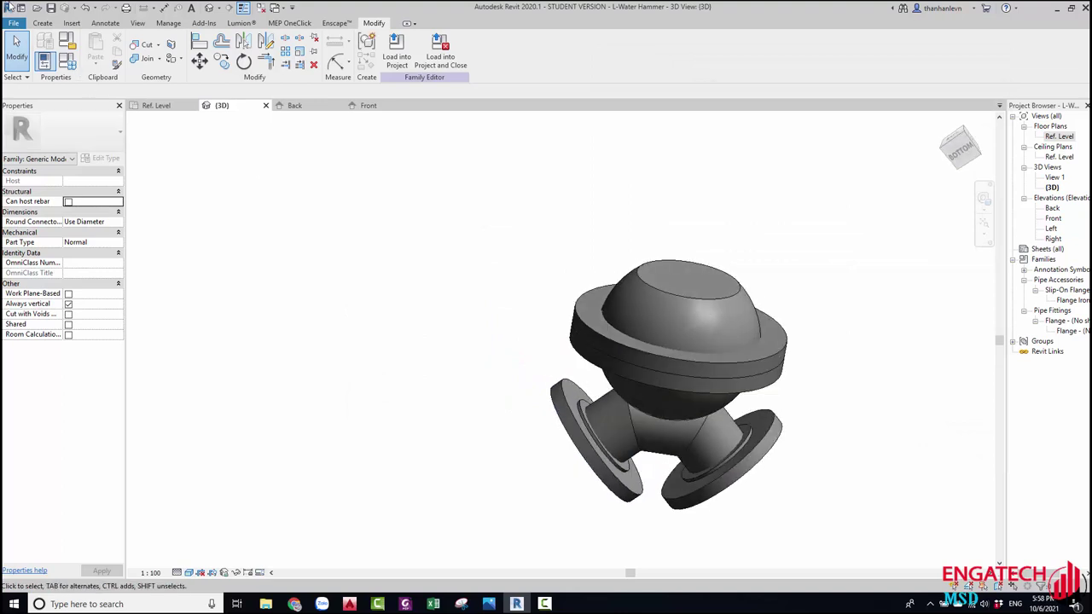
{"action": "left_click", "coordinate": [68, 23]}
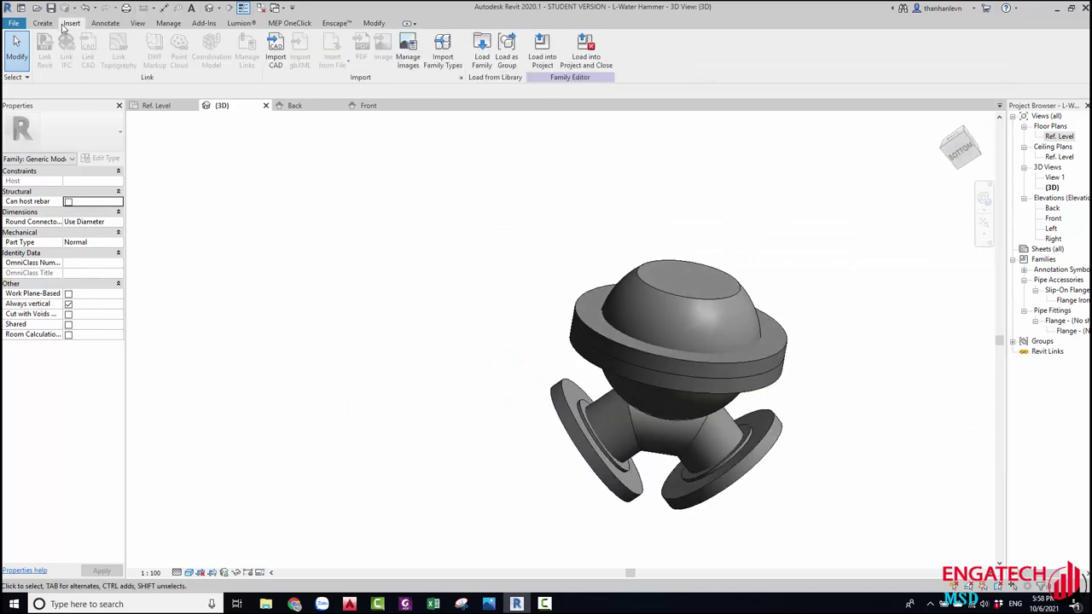
Load Meter.rfa into the valve family
{"action": "left_click", "coordinate": [482, 46]}
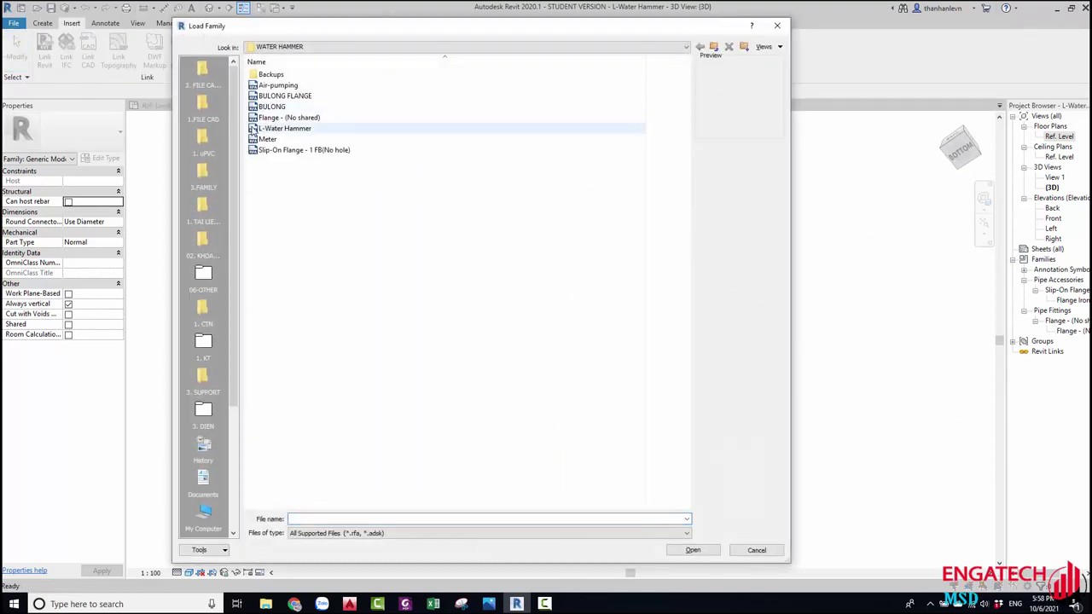
{"action": "left_click", "coordinate": [269, 139]}
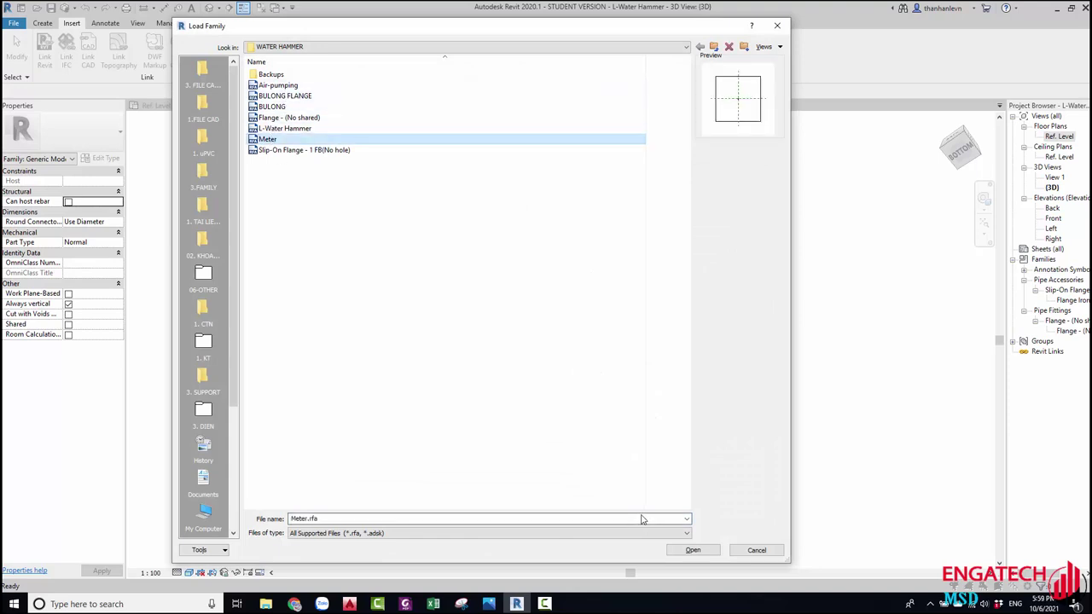
{"action": "left_click", "coordinate": [693, 550]}
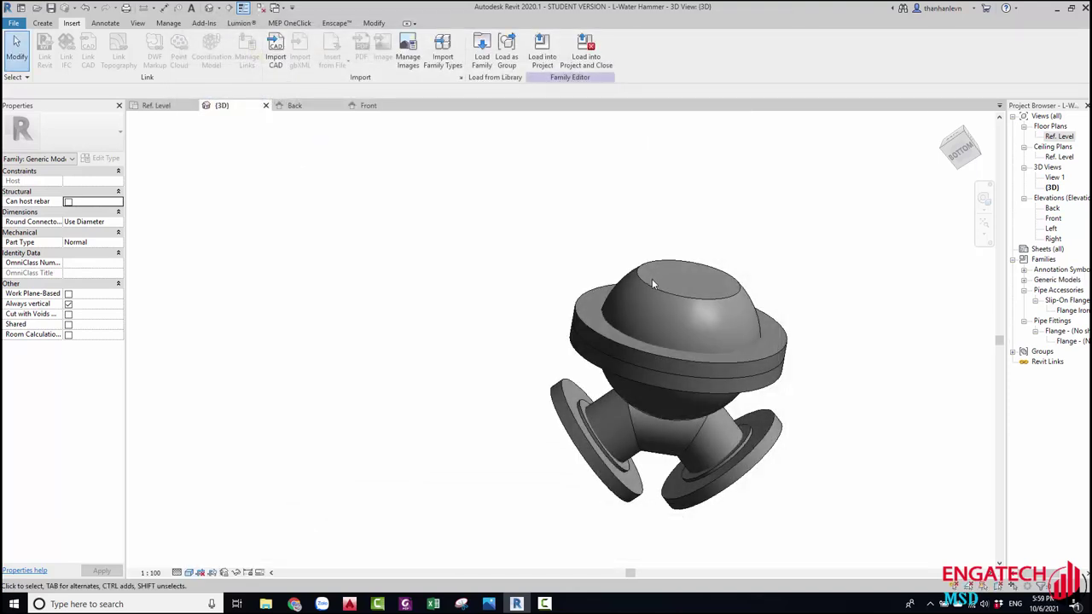
{"action": "middle_click_drag", "start_coordinate": [652, 278], "coordinate": [613, 335]}
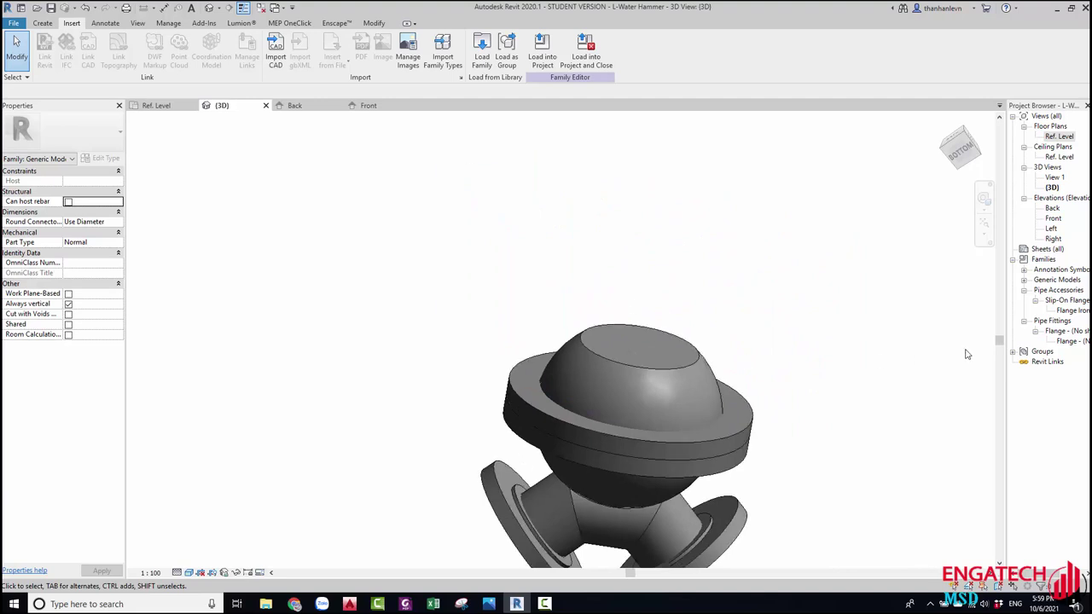
Place the Meter type from the Project Browser on top of the valve dome
{"action": "left_click", "coordinate": [1025, 281]}
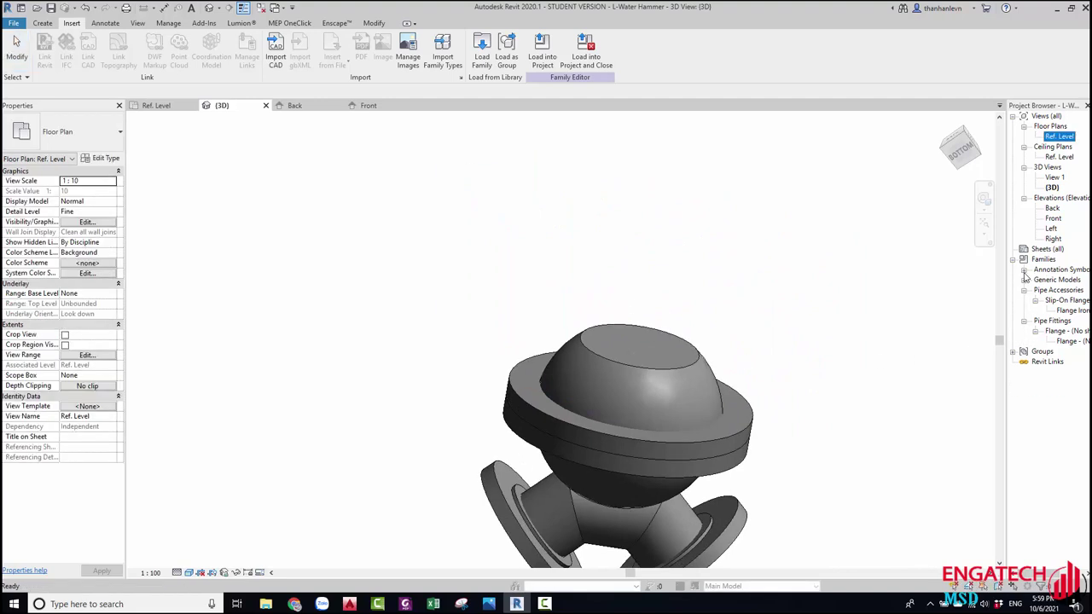
{"action": "left_click", "coordinate": [1051, 291]}
{"action": "left_click", "coordinate": [1036, 291]}
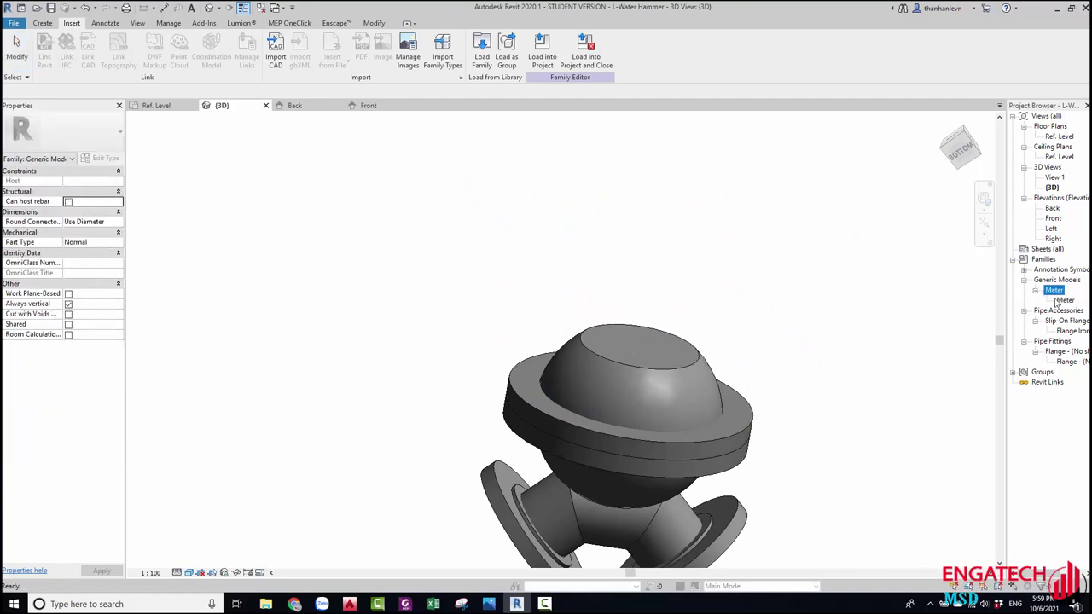
{"action": "left_click", "coordinate": [1065, 301]}
{"action": "left_click_drag", "start_coordinate": [682, 350], "coordinate": [644, 364]}
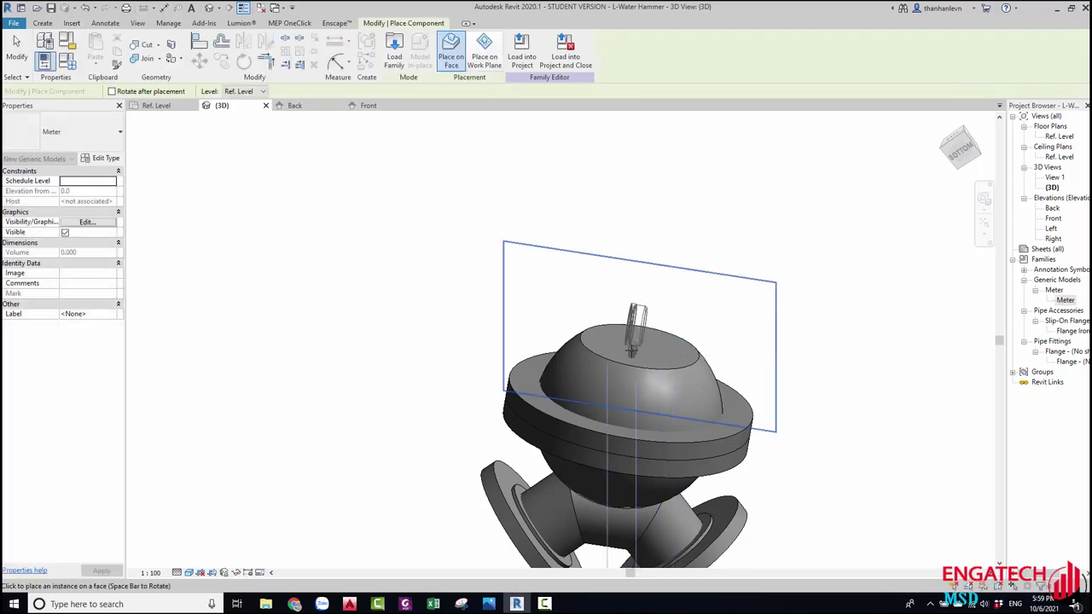
{"action": "middle_click_drag", "start_coordinate": [643, 363], "coordinate": [653, 371], "text": "shift"}
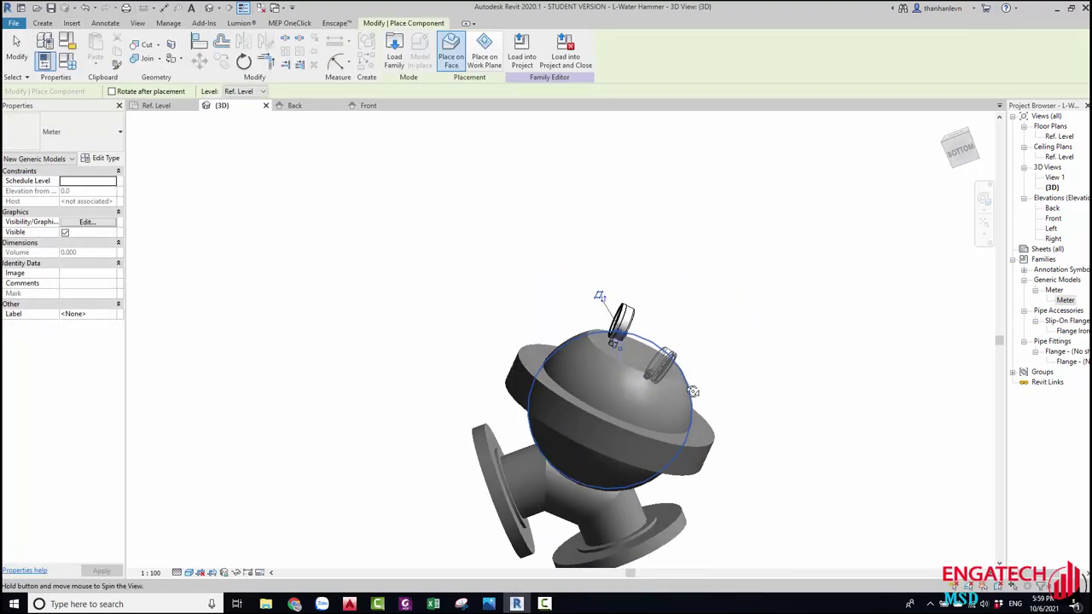
{"action": "scroll", "coordinate": [653, 371], "scroll_direction": "up", "scroll_amount": 2}
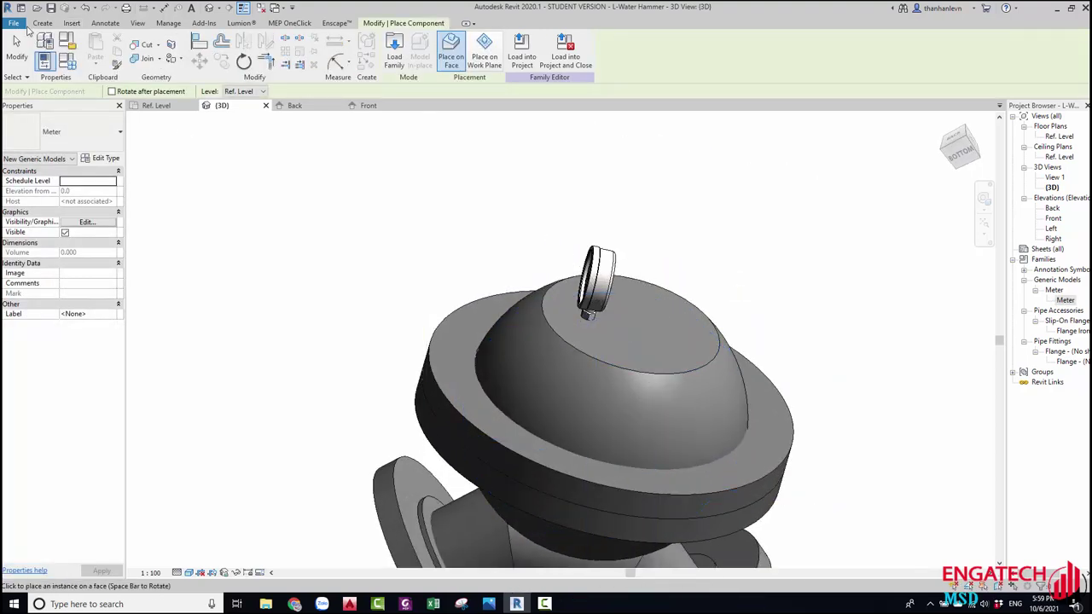
{"action": "left_click", "coordinate": [73, 24]}
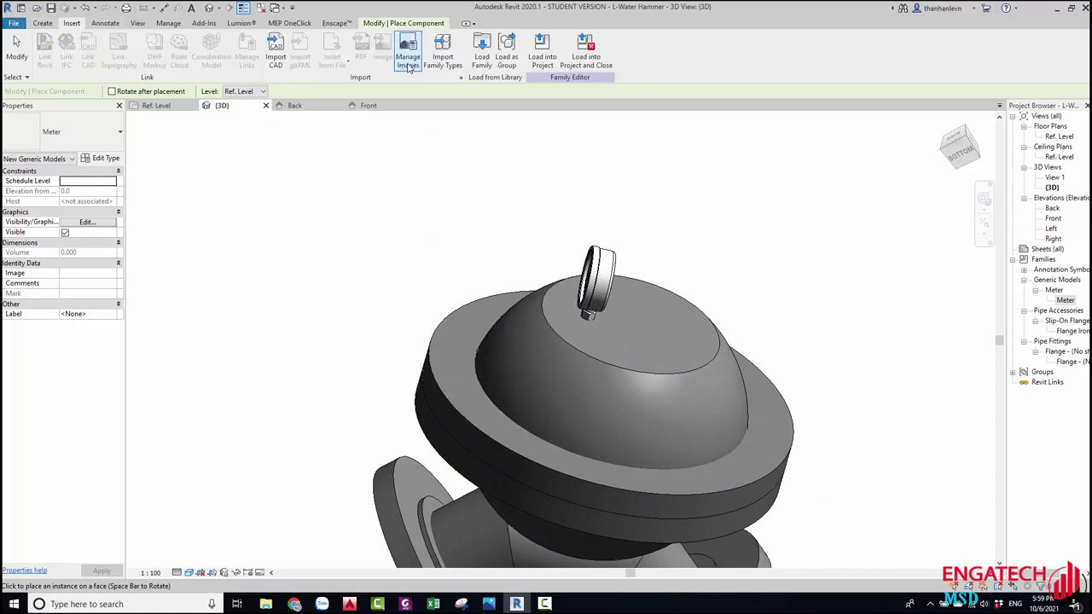
Load Air-pumping.rfa into the valve family
{"action": "left_click", "coordinate": [481, 51]}
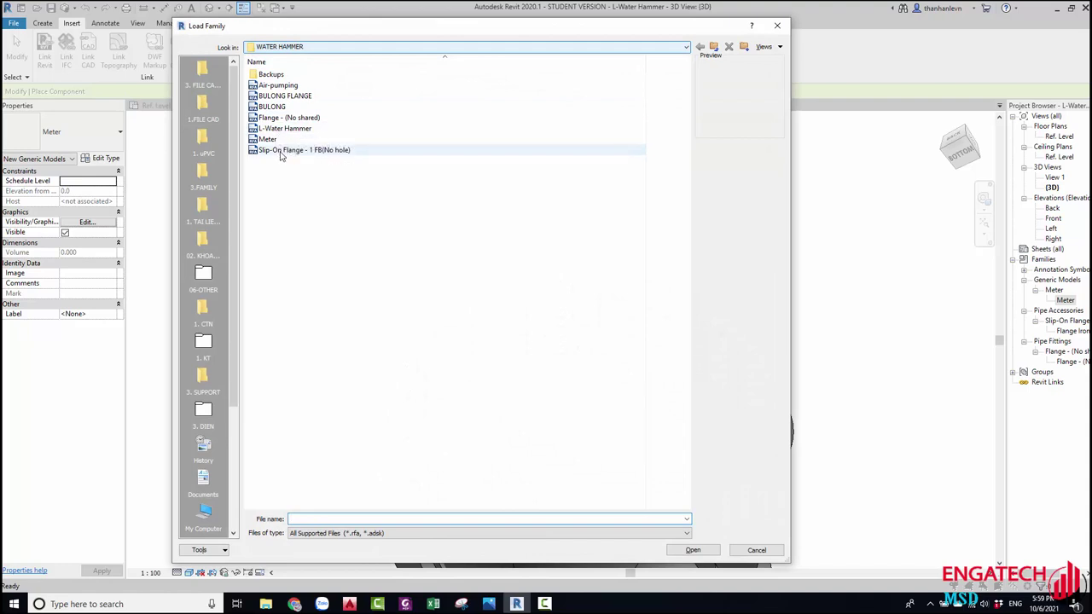
{"action": "left_click", "coordinate": [278, 85]}
{"action": "left_click", "coordinate": [693, 550]}
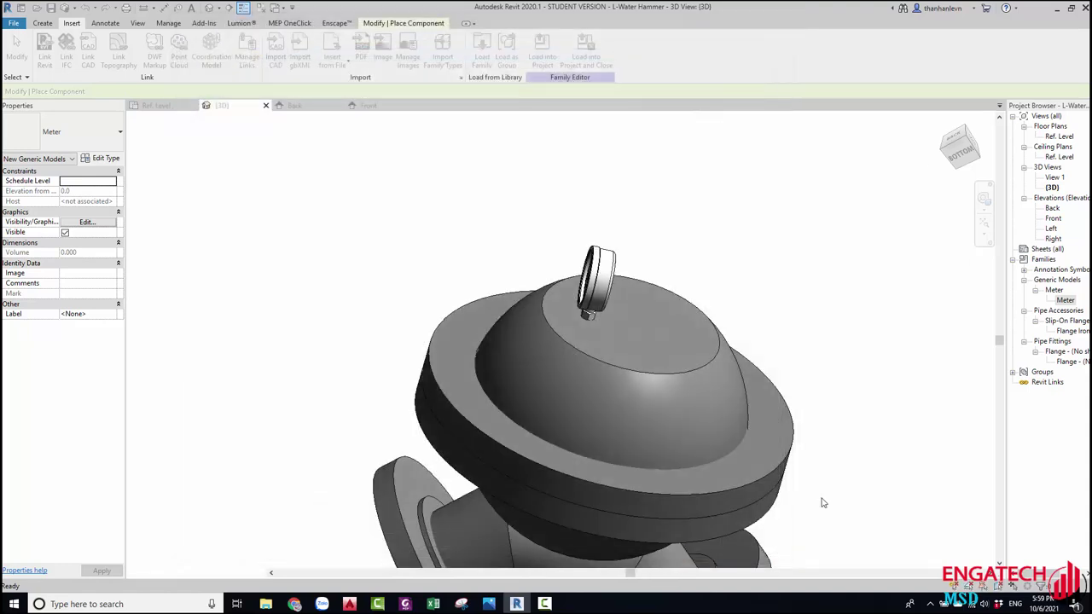
Place an Air-pumping instance on the dome beside the meter
{"action": "left_click", "coordinate": [1034, 294]}
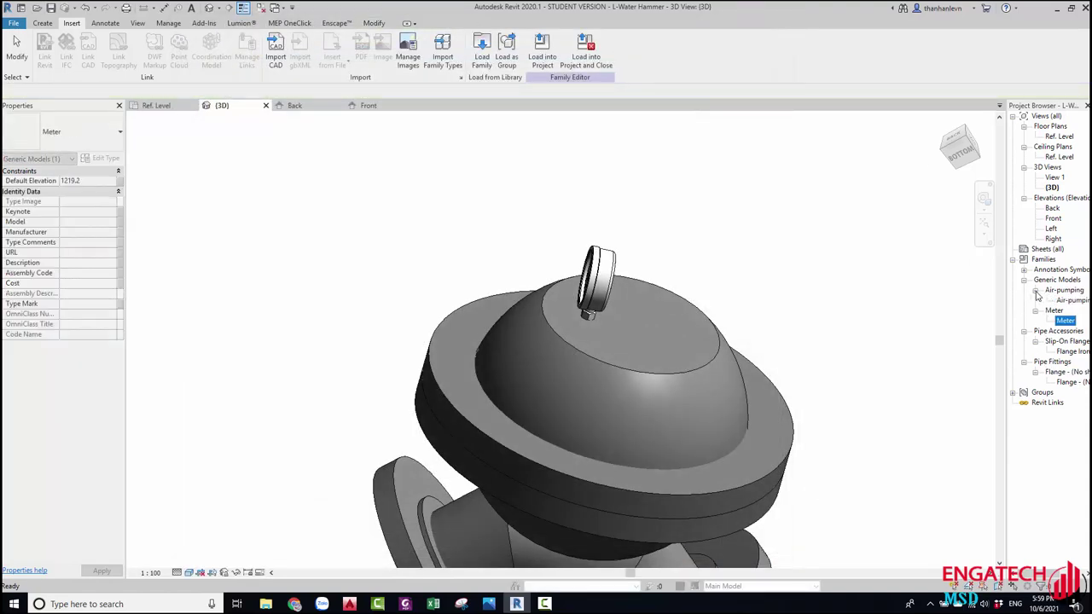
{"action": "left_click_drag", "start_coordinate": [1063, 305], "coordinate": [665, 326]}
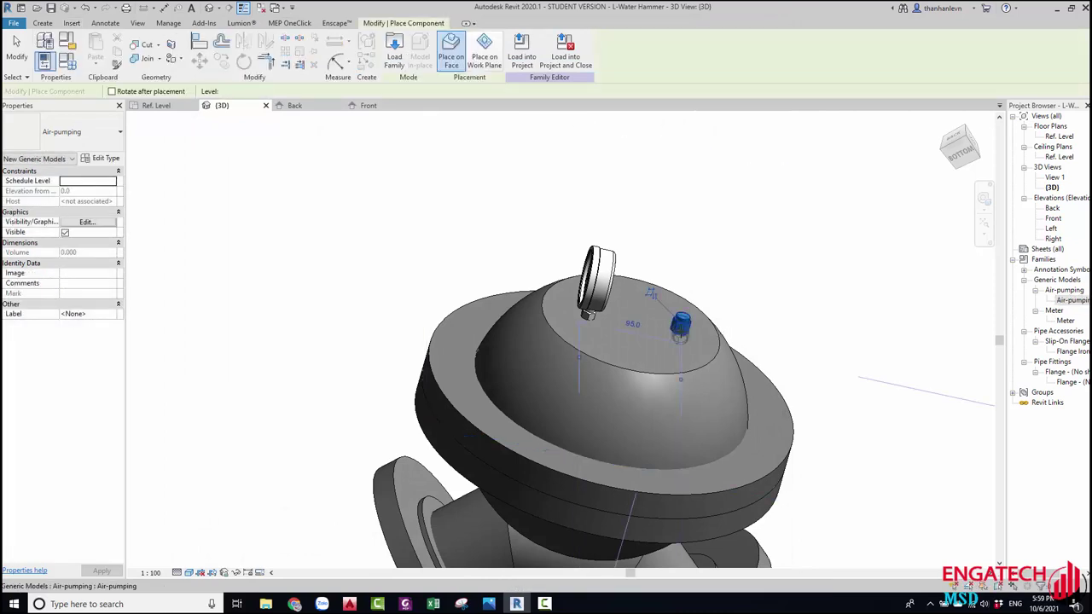
{"action": "left_click", "coordinate": [683, 333]}
{"action": "key", "text": "Escape"}
{"action": "key", "text": "Escape"}
{"action": "scroll", "coordinate": [682, 332], "scroll_direction": "down", "scroll_amount": 5}
{"action": "mouse_move", "coordinate": [695, 238]}
{"action": "middle_mouse_down", "text": "shift"}
{"action": "mouse_move", "coordinate": [680, 409]}
{"action": "mouse_move", "coordinate": [642, 442]}
{"action": "mouse_move", "coordinate": [682, 409]}
{"action": "mouse_move", "coordinate": [666, 427]}
{"action": "middle_mouse_up", "text": "shift"}
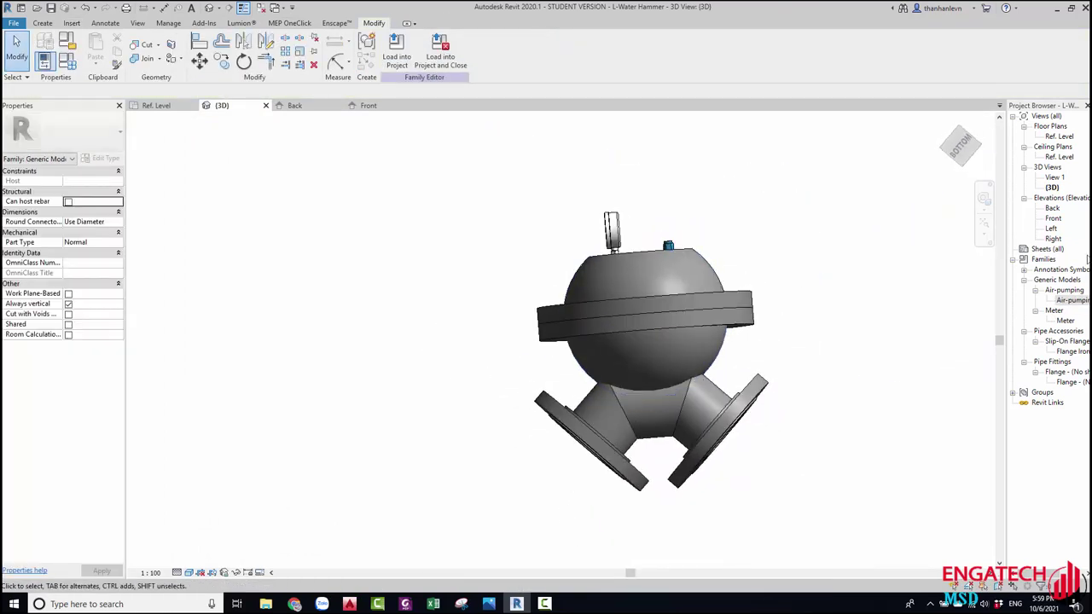
In the Ref. Level plan, select the meter and the diagonal reference plane
{"action": "double_click", "coordinate": [1058, 136]}
{"action": "scroll", "coordinate": [568, 317], "scroll_direction": "up", "scroll_amount": 2}
{"action": "scroll", "coordinate": [529, 375], "scroll_direction": "up", "scroll_amount": 2}
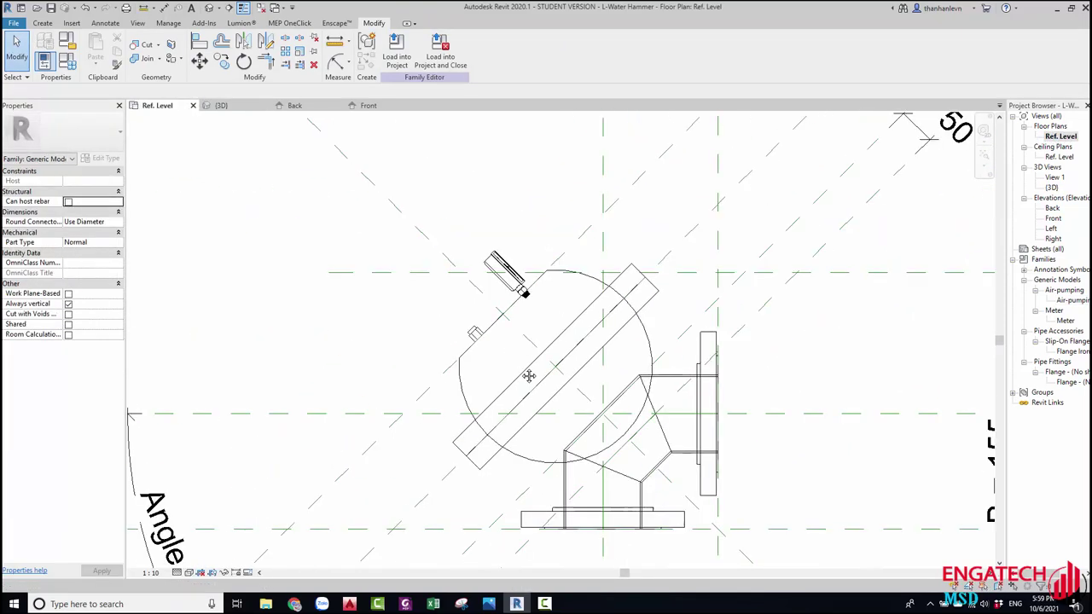
{"action": "scroll", "coordinate": [529, 376], "scroll_direction": "down", "scroll_amount": 3}
{"action": "scroll", "coordinate": [546, 341], "scroll_direction": "up", "scroll_amount": 3}
{"action": "scroll", "coordinate": [563, 341], "scroll_direction": "up", "scroll_amount": 1}
{"action": "left_click", "coordinate": [574, 341]}
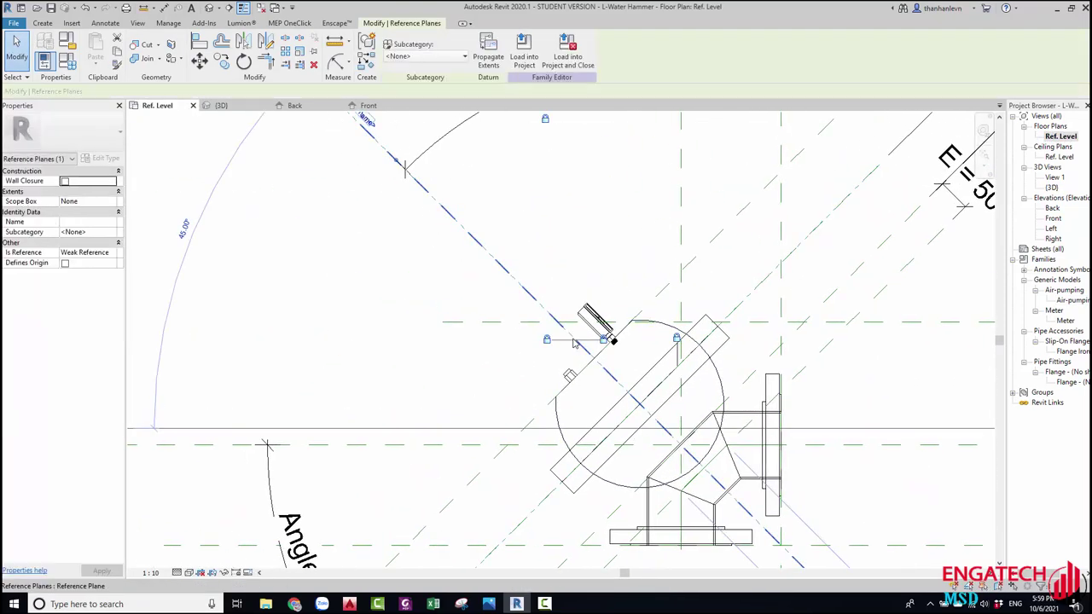
{"action": "scroll", "coordinate": [574, 343], "scroll_direction": "down", "scroll_amount": 1}
{"action": "scroll", "coordinate": [576, 354], "scroll_direction": "down", "scroll_amount": 1}
{"action": "scroll", "coordinate": [584, 359], "scroll_direction": "down", "scroll_amount": 2}
{"action": "left_click", "coordinate": [588, 368]}
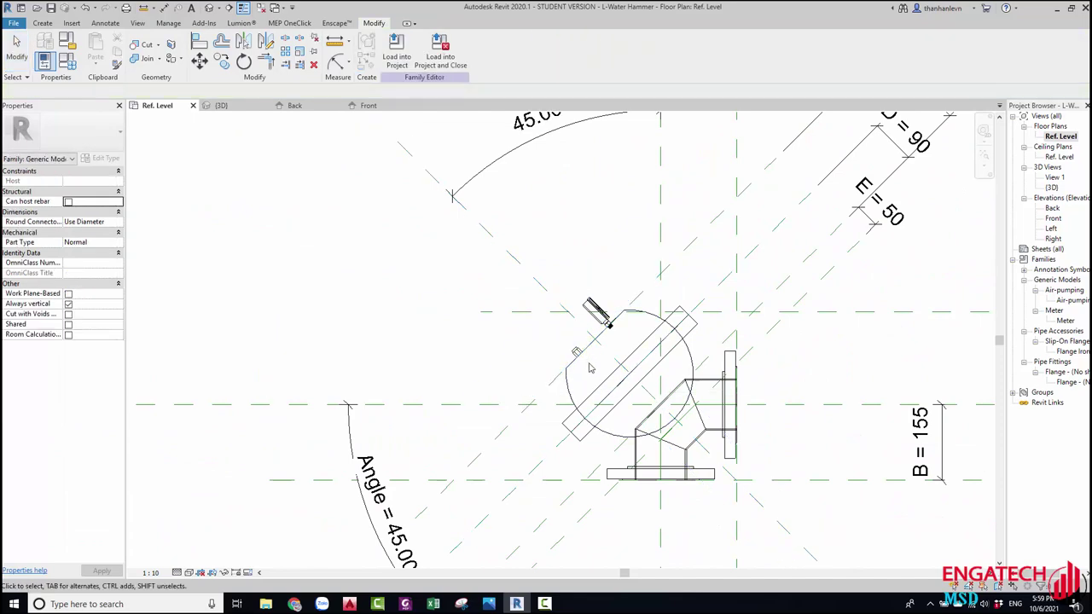
{"action": "scroll", "coordinate": [584, 337], "scroll_direction": "up", "scroll_amount": 2}
{"action": "scroll", "coordinate": [585, 337], "scroll_direction": "up", "scroll_amount": 1}
{"action": "left_click", "coordinate": [601, 287]}
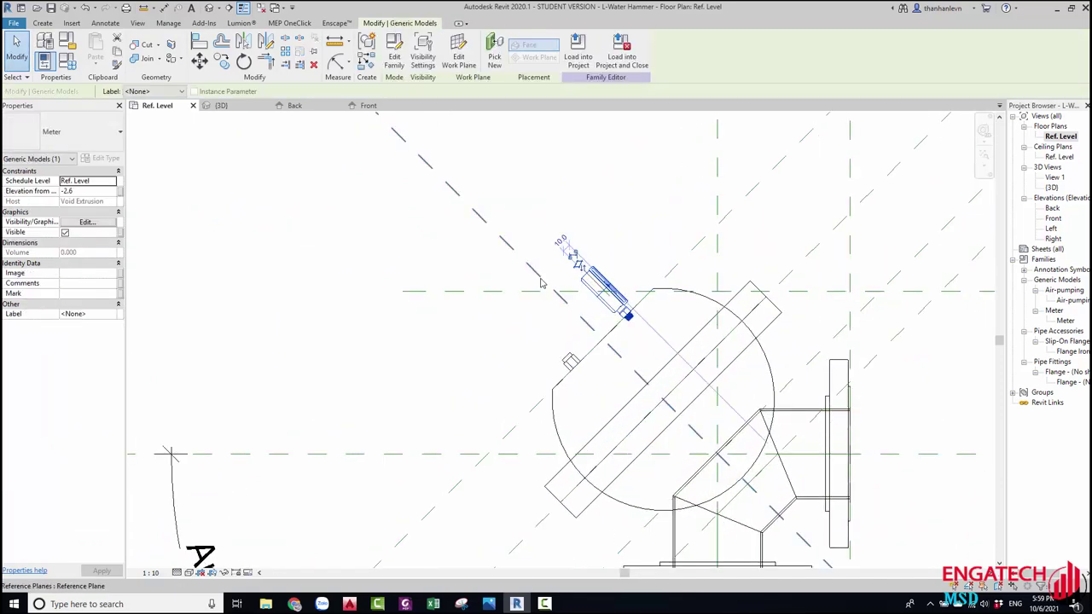
{"action": "left_click", "coordinate": [540, 283]}
{"action": "scroll", "coordinate": [563, 303], "scroll_direction": "down", "scroll_amount": 2}
{"action": "scroll", "coordinate": [584, 320], "scroll_direction": "up", "scroll_amount": 1}
{"action": "scroll", "coordinate": [555, 317], "scroll_direction": "up", "scroll_amount": 2}
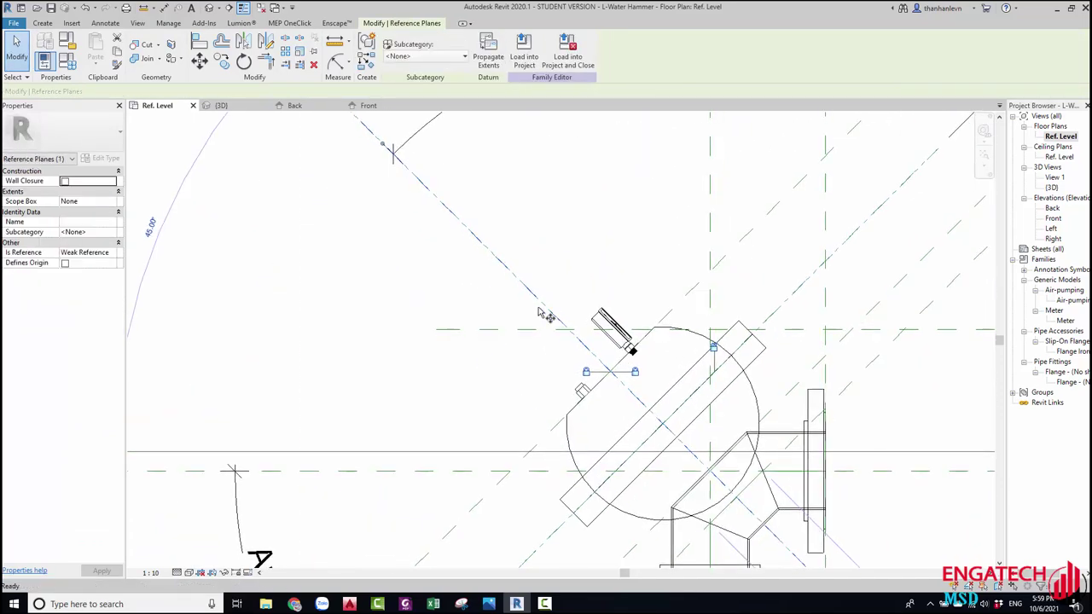
Copy the diagonal reference plane (CO) to make a parallel plane beside it
{"action": "key", "text": "c"}
{"action": "key", "text": "o"}
{"action": "left_click", "coordinate": [517, 328]}
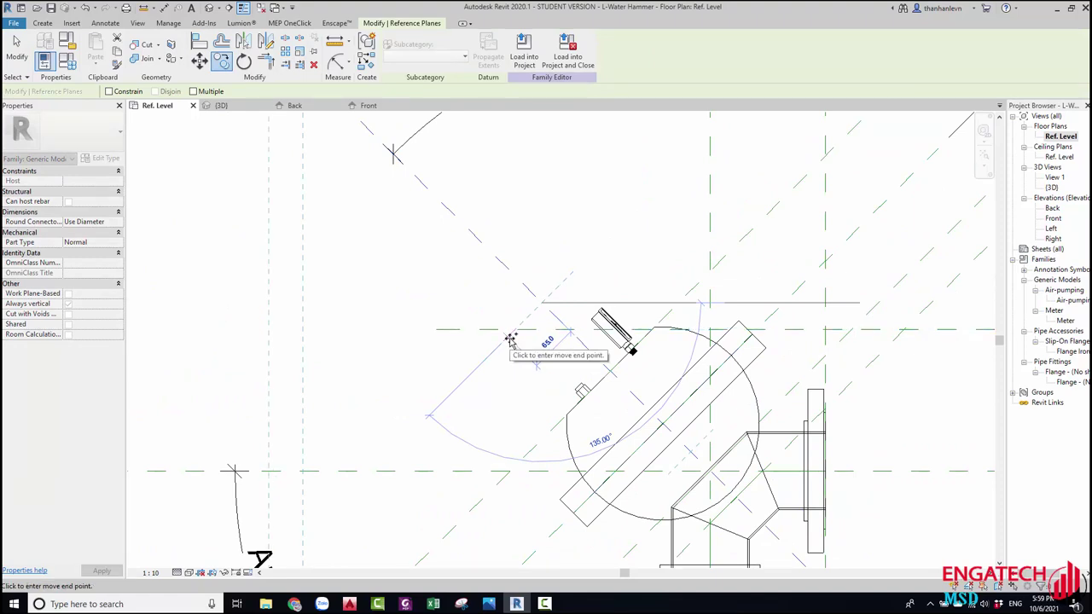
{"action": "left_click", "coordinate": [510, 339]}
{"action": "key", "text": "Escape"}
{"action": "left_click", "coordinate": [508, 343]}
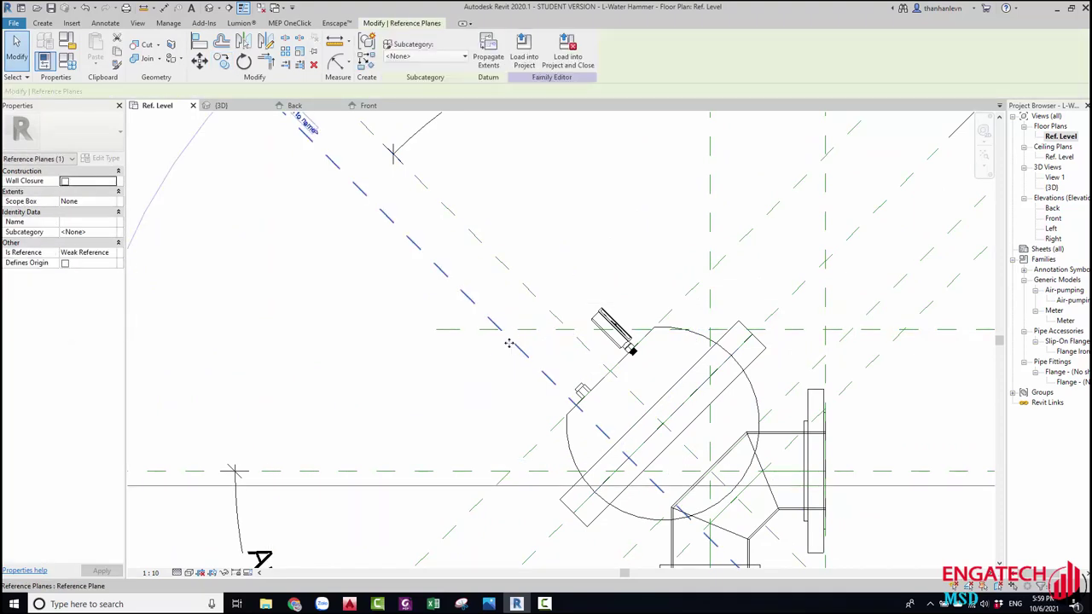
{"action": "key", "text": "Escape"}
{"action": "left_click", "coordinate": [508, 343]}
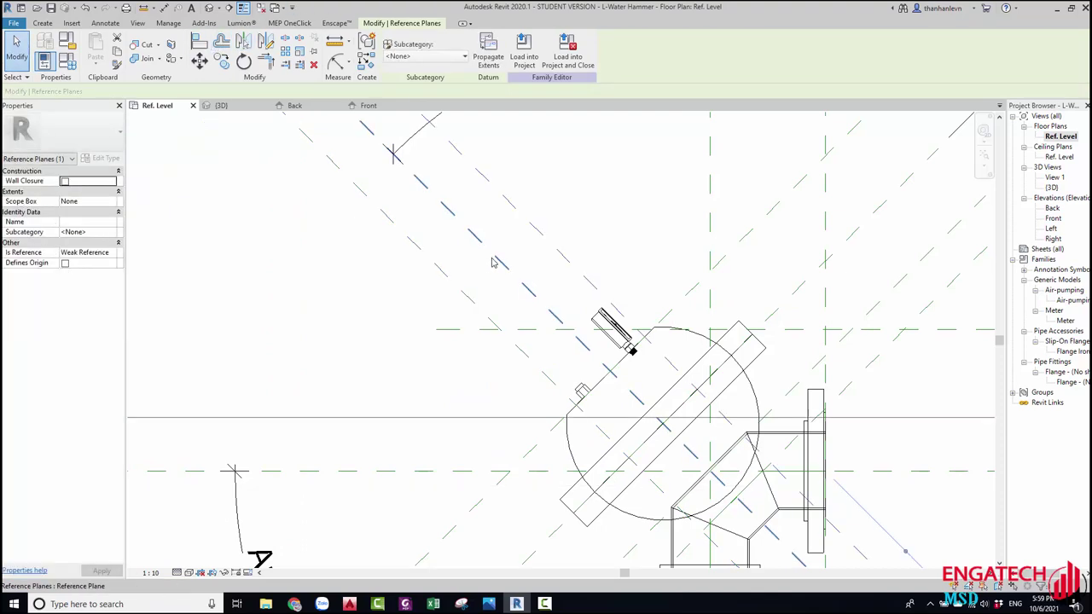
{"action": "left_click", "coordinate": [500, 304]}
{"action": "middle_click_drag", "start_coordinate": [500, 304], "coordinate": [501, 295]}
Align the meter to the horizontal and diagonal reference planes using AL
{"action": "key", "text": "a"}
{"action": "key", "text": "l"}
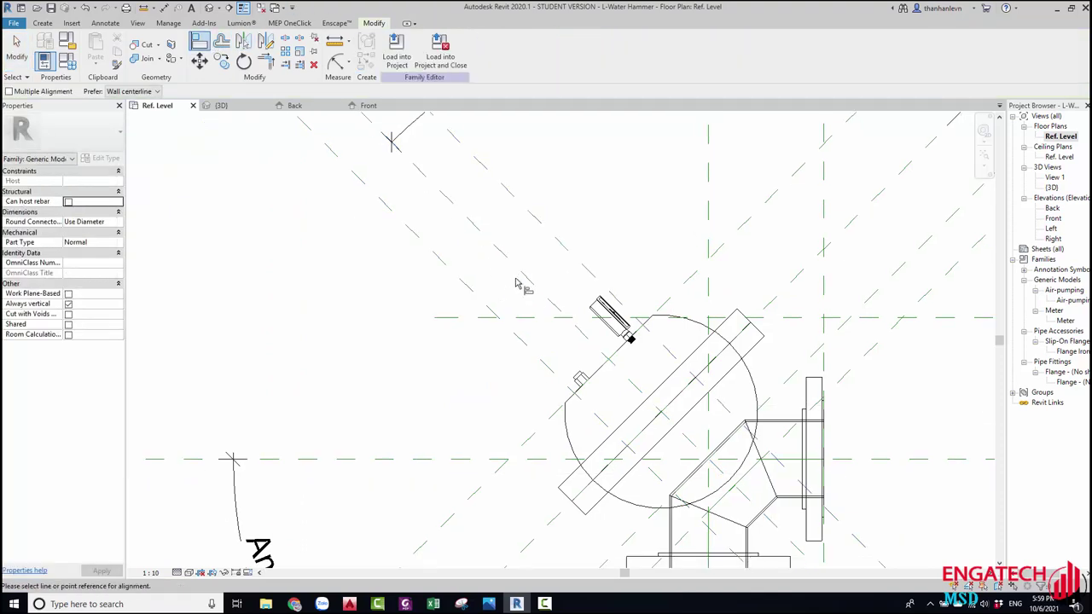
{"action": "left_click", "coordinate": [597, 317]}
{"action": "left_click", "coordinate": [603, 321]}
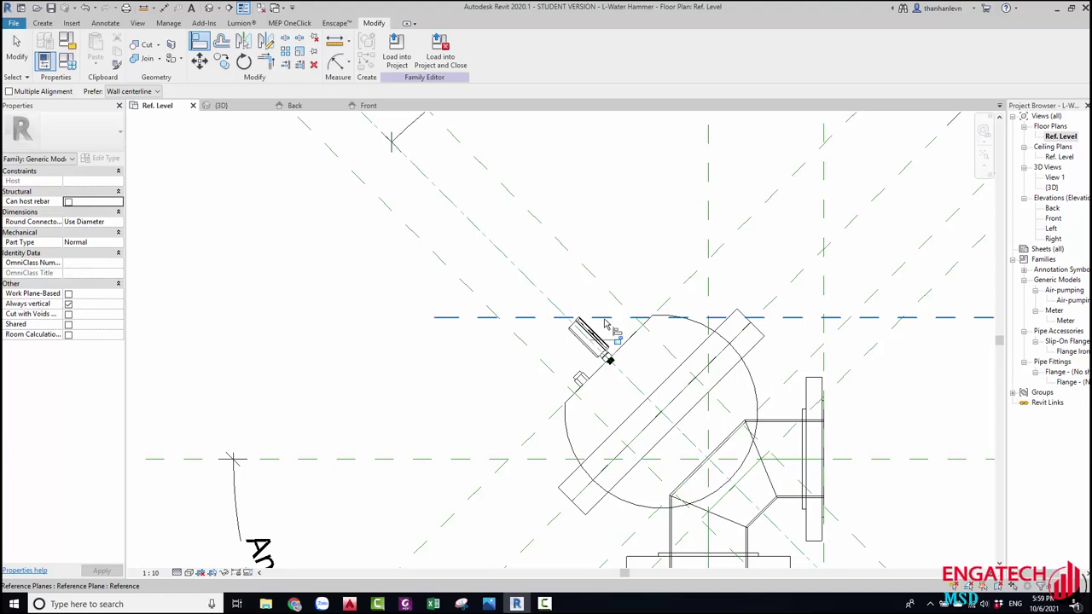
{"action": "left_click", "coordinate": [604, 325]}
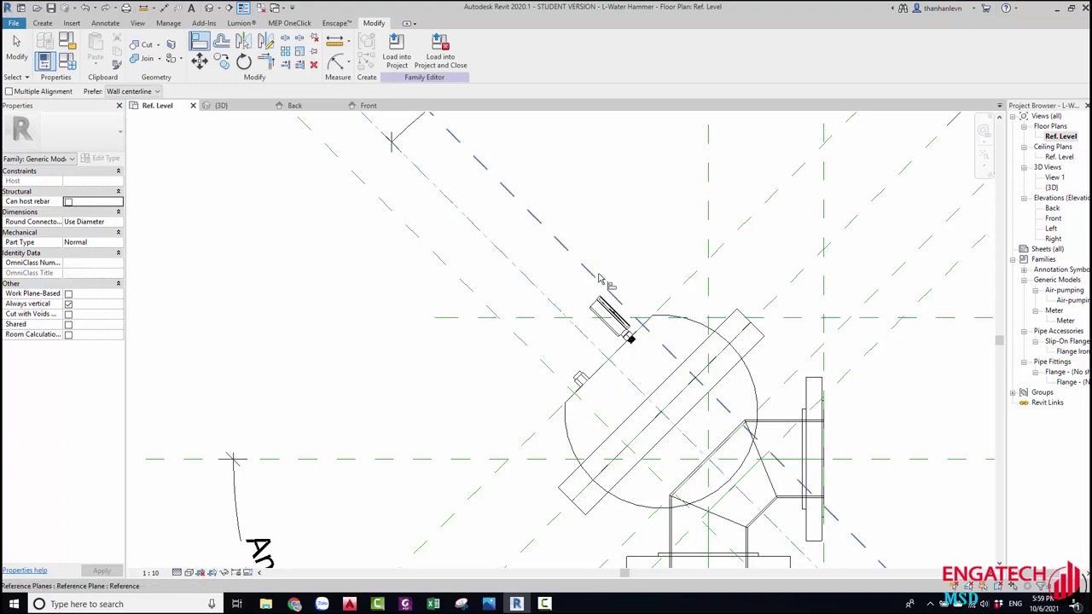
{"action": "left_click", "coordinate": [546, 300]}
{"action": "key", "text": "Escape"}
{"action": "key", "text": "Escape"}
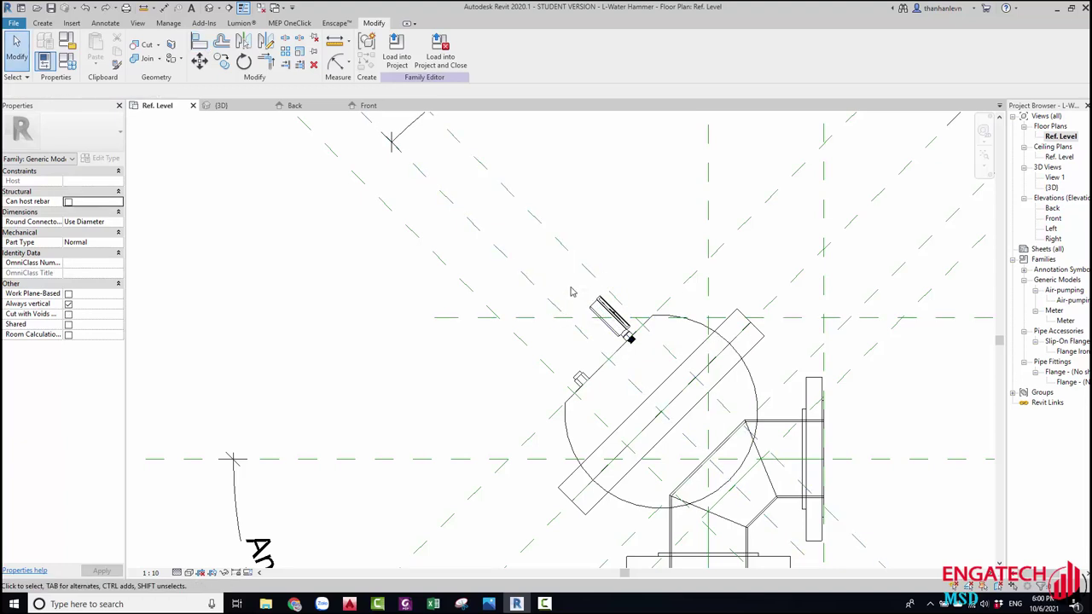
Align the small fitting onto the diagonal reference plane
{"action": "key", "text": "a"}
{"action": "key", "text": "l"}
{"action": "left_click", "coordinate": [606, 283]}
{"action": "left_click", "coordinate": [620, 317]}
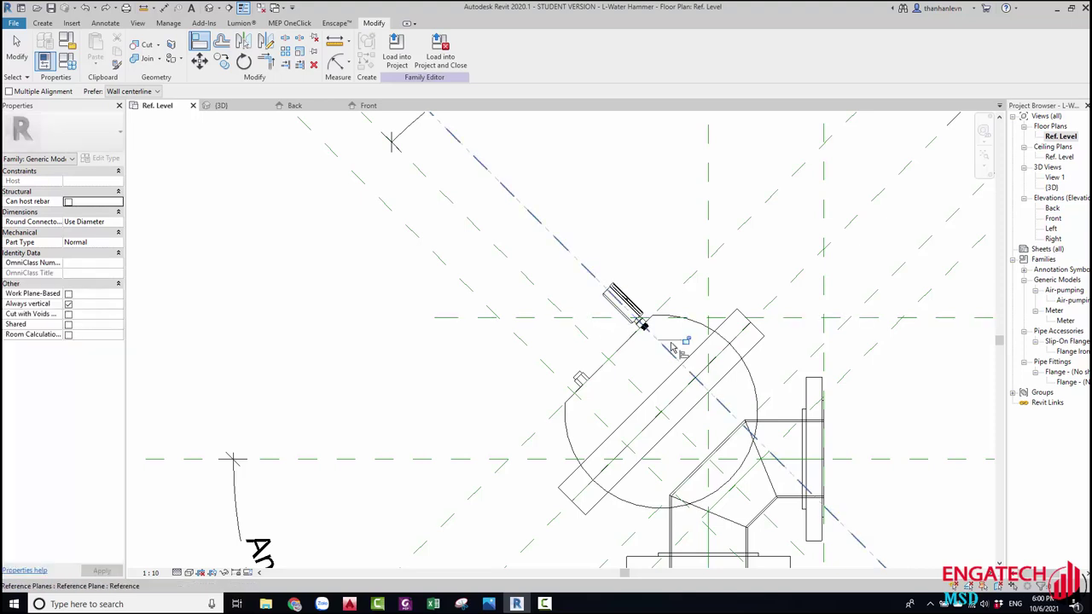
{"action": "left_click", "coordinate": [578, 386]}
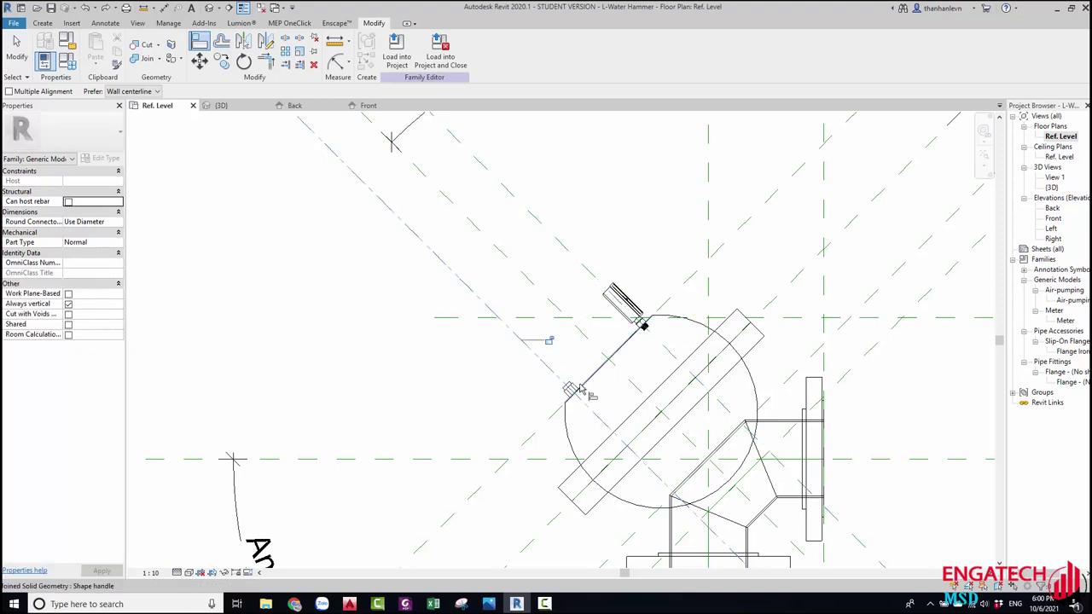
{"action": "key", "text": "Escape"}
{"action": "key", "text": "Escape"}
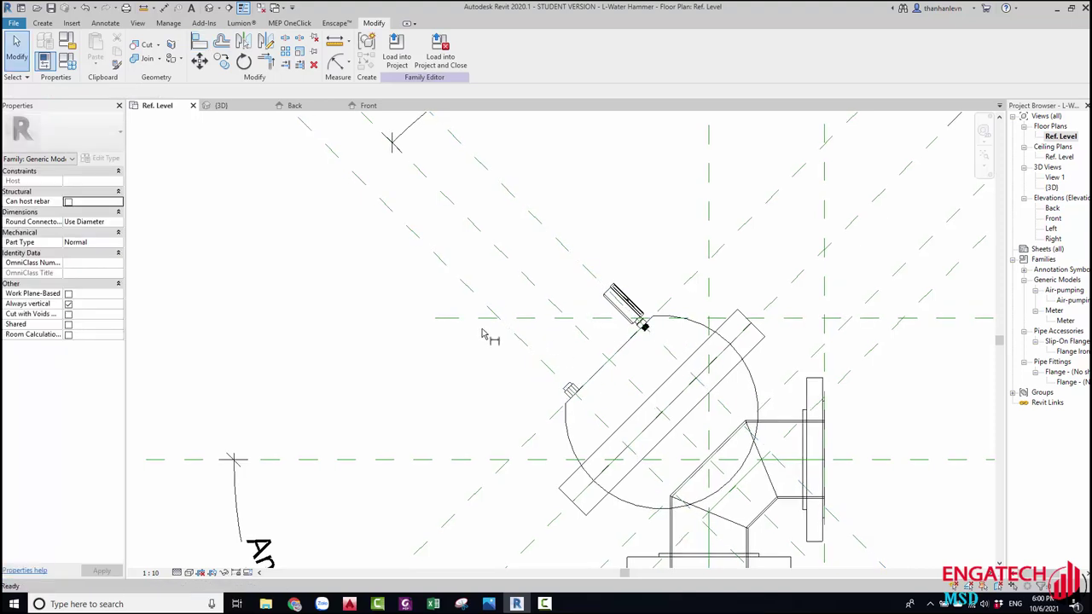
Dimension the three diagonal reference planes 65 / 65, set EQ, and add an overall 130 dimension
{"action": "key", "text": "d"}
{"action": "key", "text": "i"}
{"action": "left_click", "coordinate": [526, 280]}
{"action": "left_click", "coordinate": [485, 304]}
{"action": "left_click", "coordinate": [529, 211]}
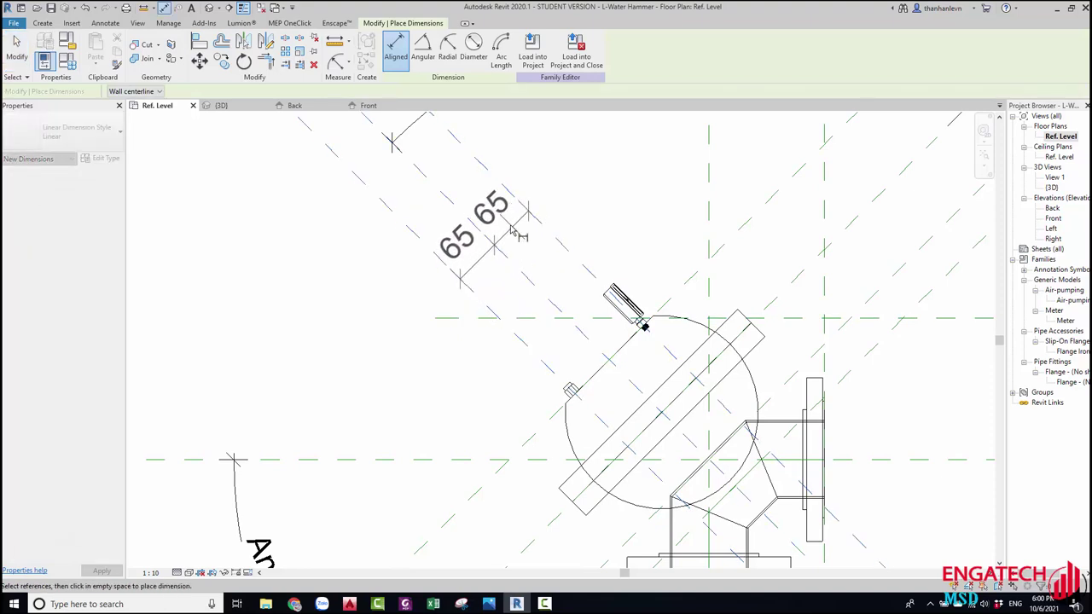
{"action": "left_click", "coordinate": [499, 224]}
{"action": "left_click", "coordinate": [408, 163]}
{"action": "left_click", "coordinate": [401, 198]}
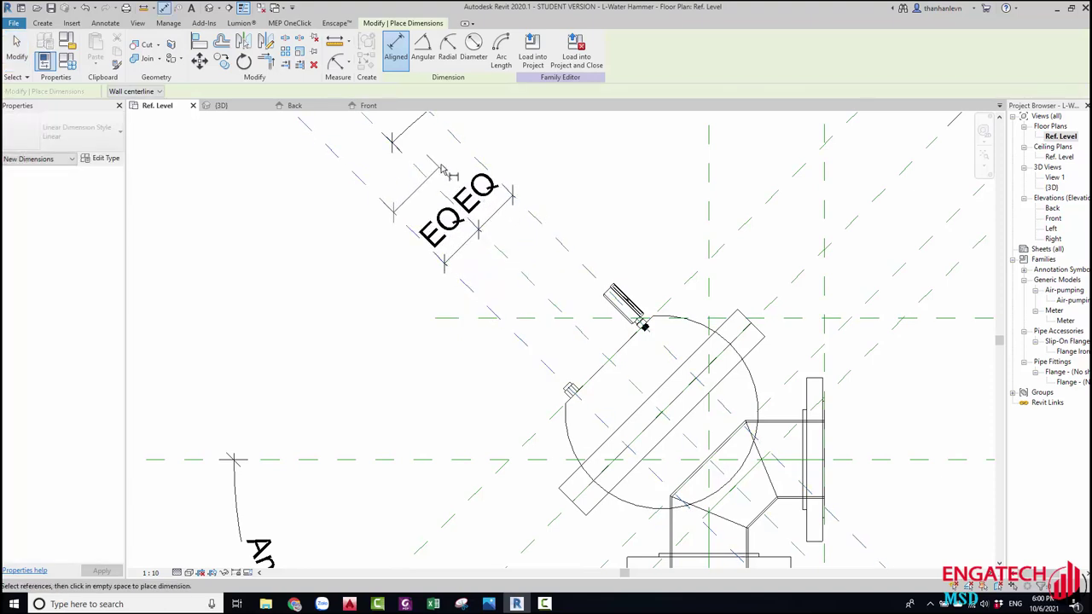
{"action": "left_click", "coordinate": [439, 162]}
{"action": "left_click", "coordinate": [418, 171]}
{"action": "key", "text": "Escape"}
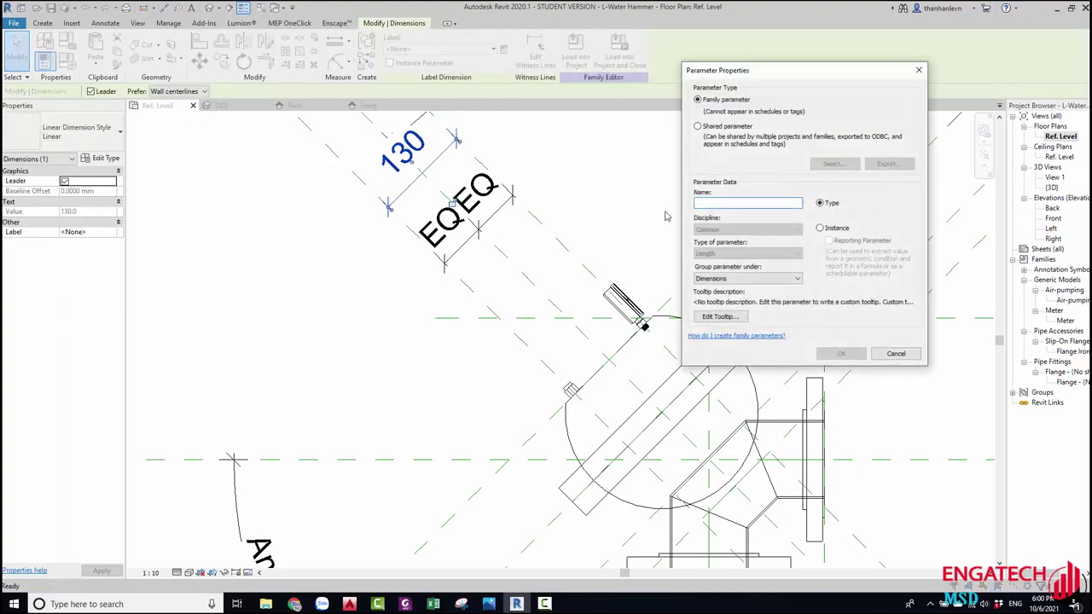
{"action": "type", "text": "h"}
Label the 130 dimension with a new instance parameter G
{"action": "key", "text": "BackSpace"}
{"action": "left_click", "coordinate": [832, 231]}
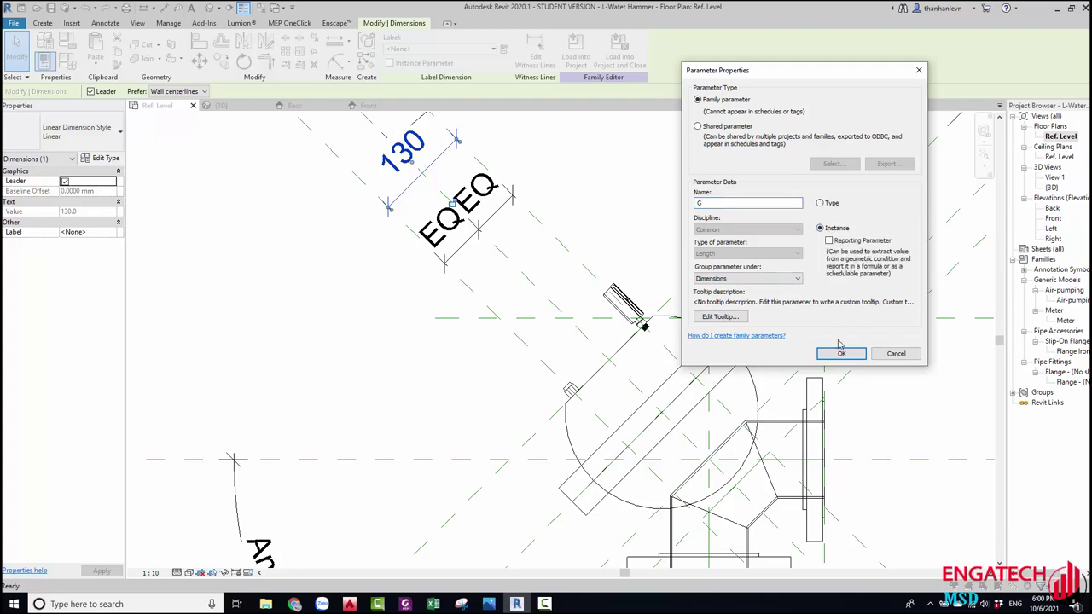
{"action": "left_click", "coordinate": [841, 353]}
{"action": "scroll", "coordinate": [642, 273], "scroll_direction": "down", "scroll_amount": 2}
{"action": "scroll", "coordinate": [642, 292], "scroll_direction": "up", "scroll_amount": 1}
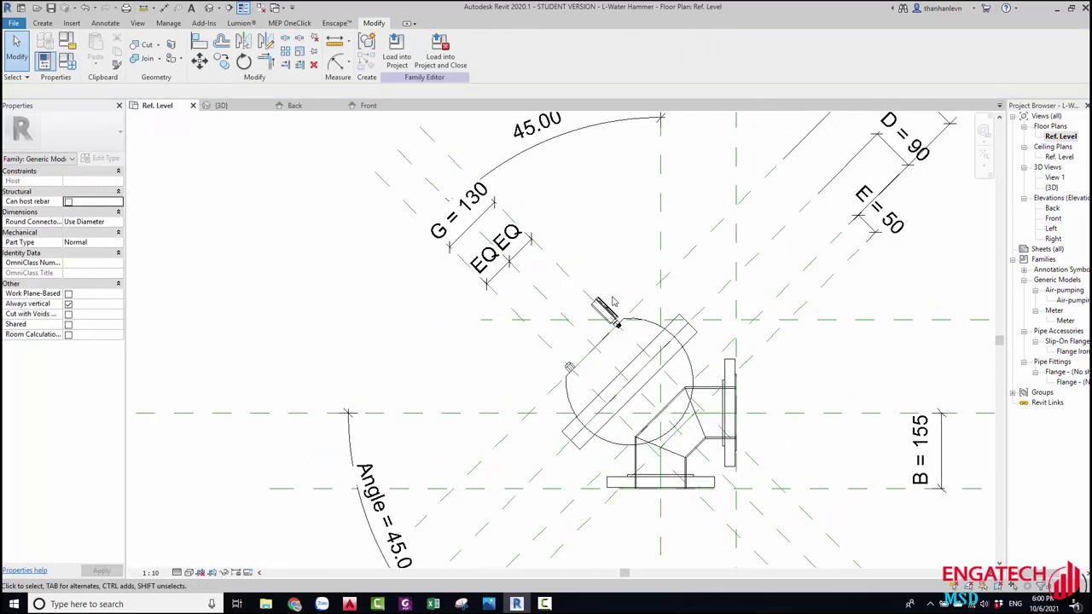
{"action": "scroll", "coordinate": [606, 307], "scroll_direction": "up", "scroll_amount": 1}
From the 3D view, open Family Types (FT) and set G to 80 for ALF-100
{"action": "left_click", "coordinate": [210, 9]}
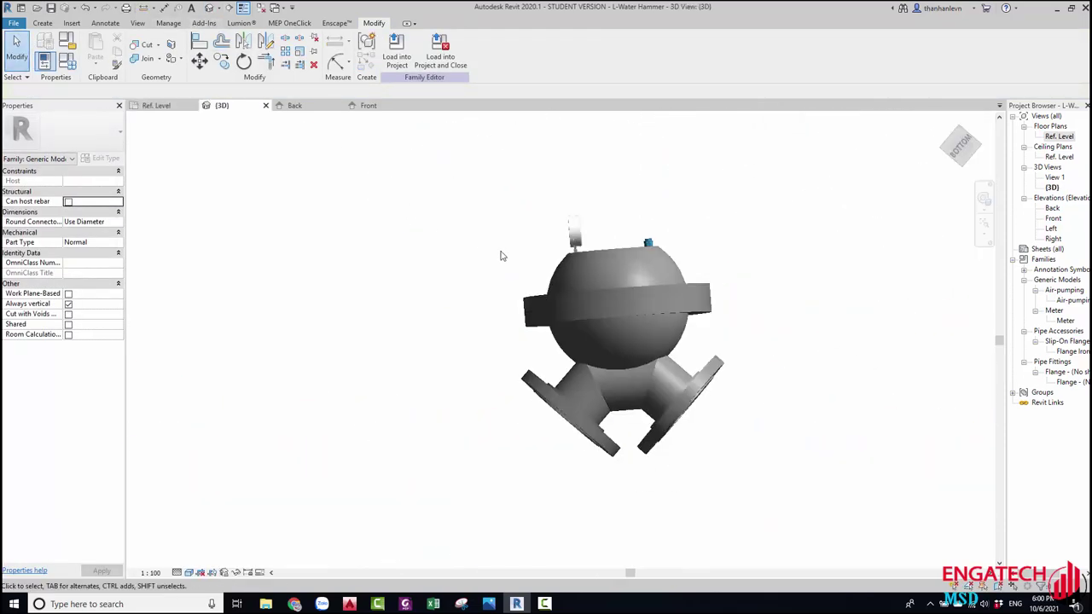
{"action": "key", "text": "f"}
{"action": "key", "text": "t"}
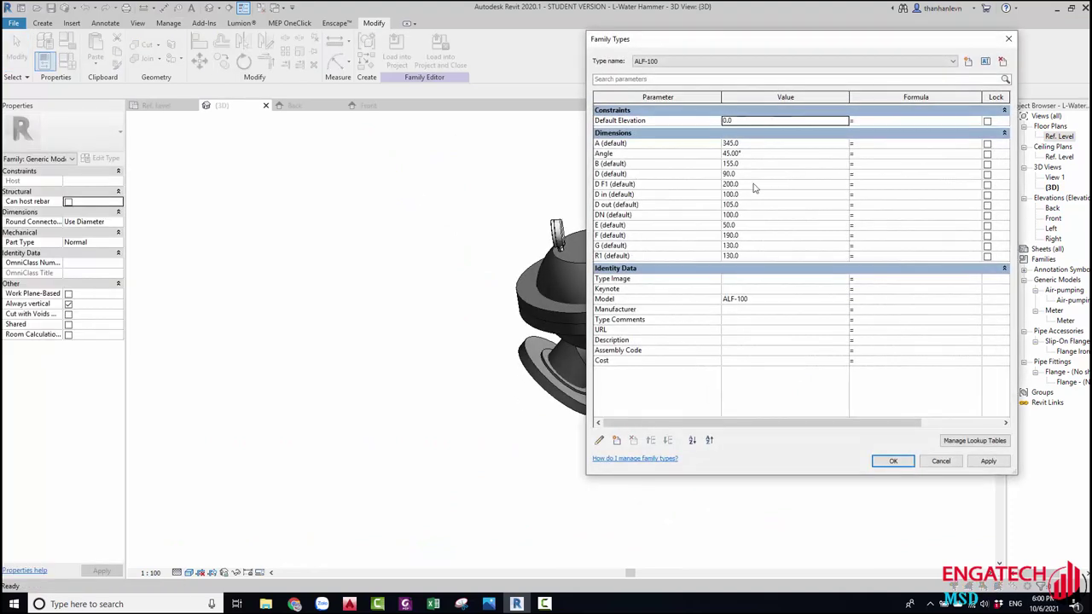
{"action": "left_click_drag", "start_coordinate": [768, 47], "coordinate": [904, 35]}
{"action": "left_click", "coordinate": [897, 234]}
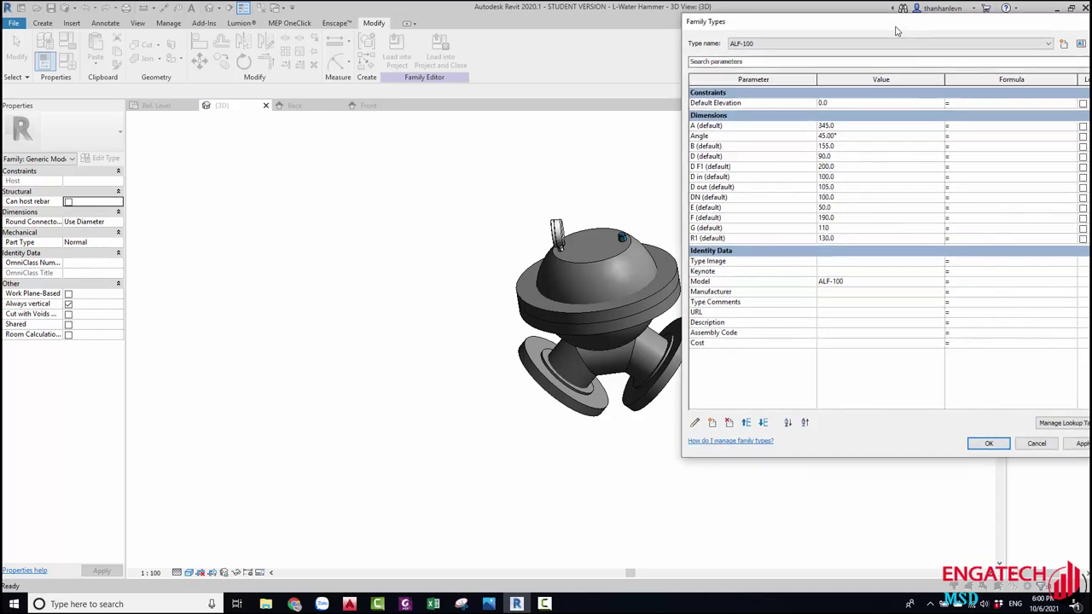
{"action": "left_click", "coordinate": [1079, 443]}
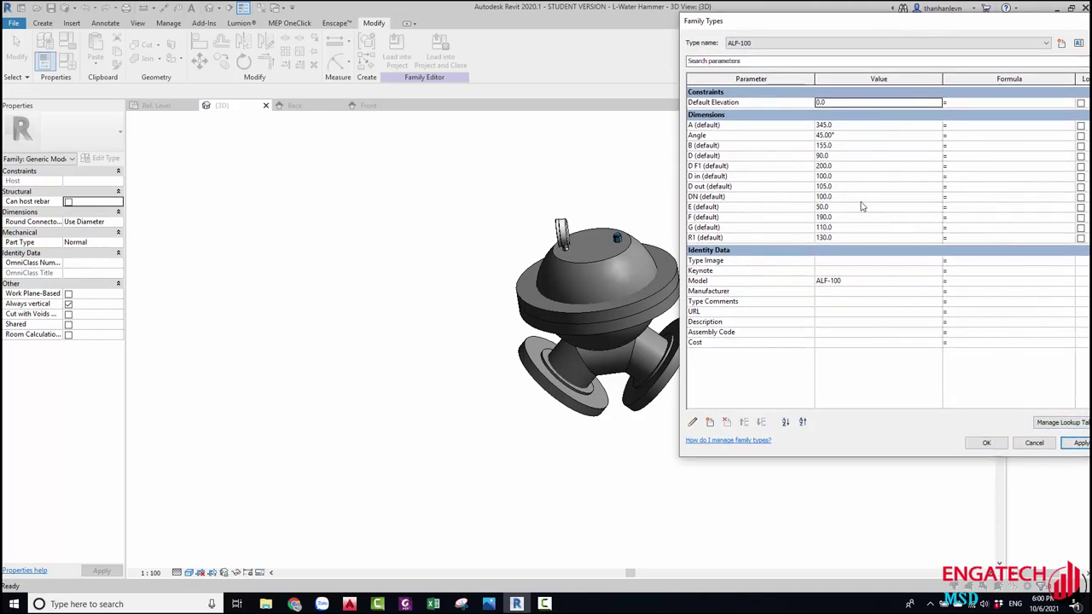
{"action": "left_click", "coordinate": [826, 227]}
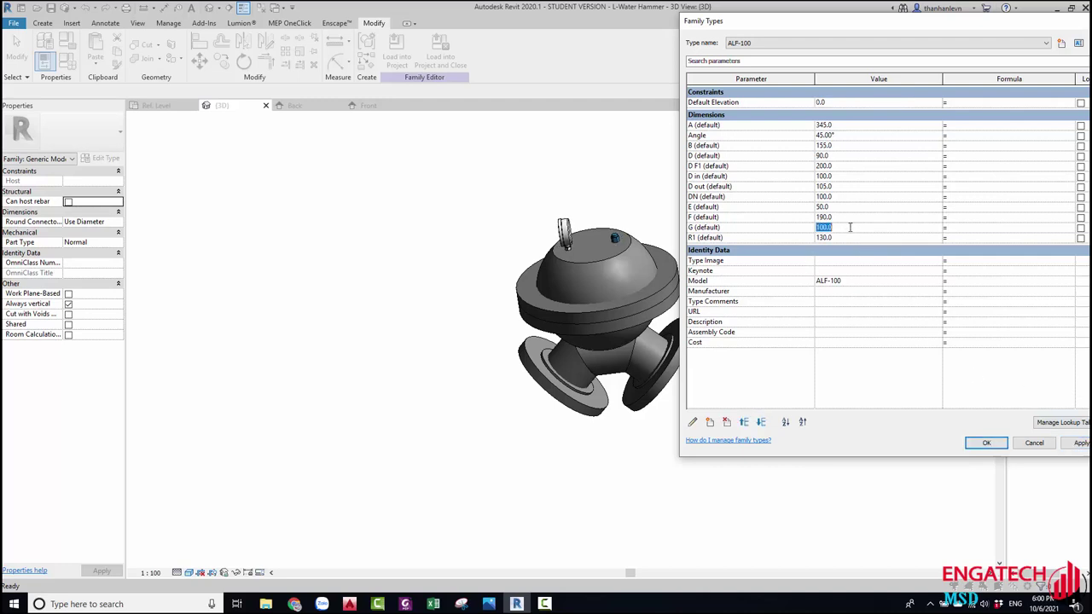
{"action": "left_click", "coordinate": [1080, 443]}
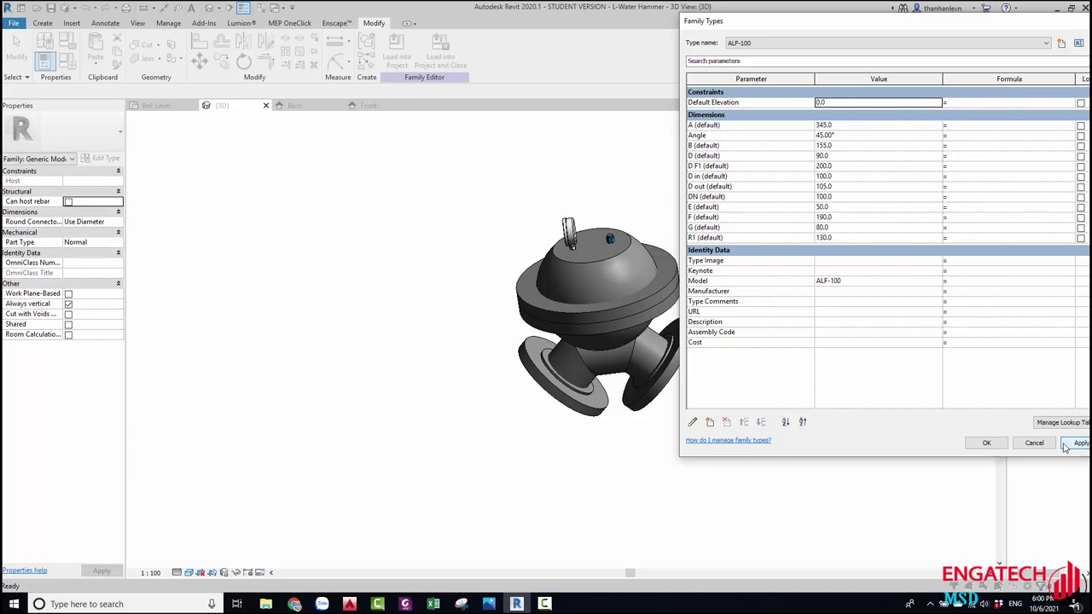
Apply G = 100 to ALF-150 and apply the ALF-200 values
{"action": "left_click", "coordinate": [771, 43]}
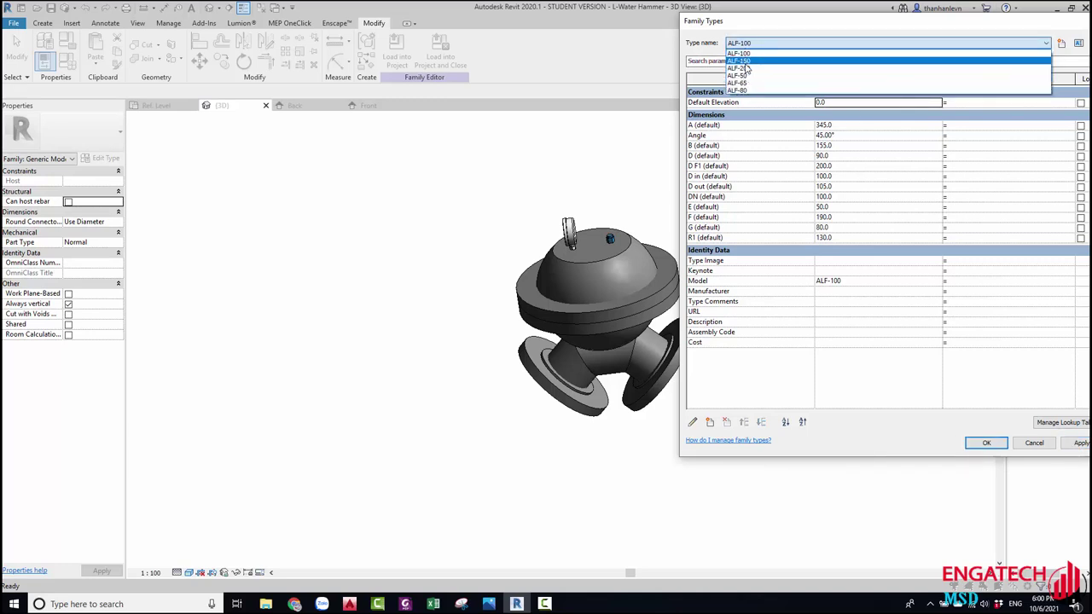
{"action": "left_click", "coordinate": [739, 60]}
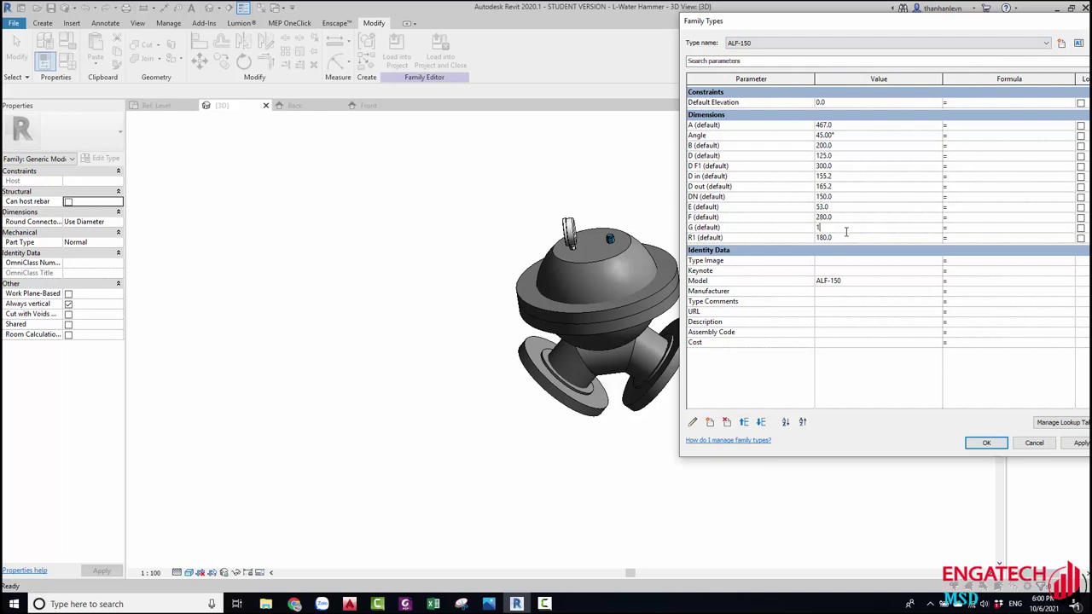
{"action": "left_click", "coordinate": [1076, 444]}
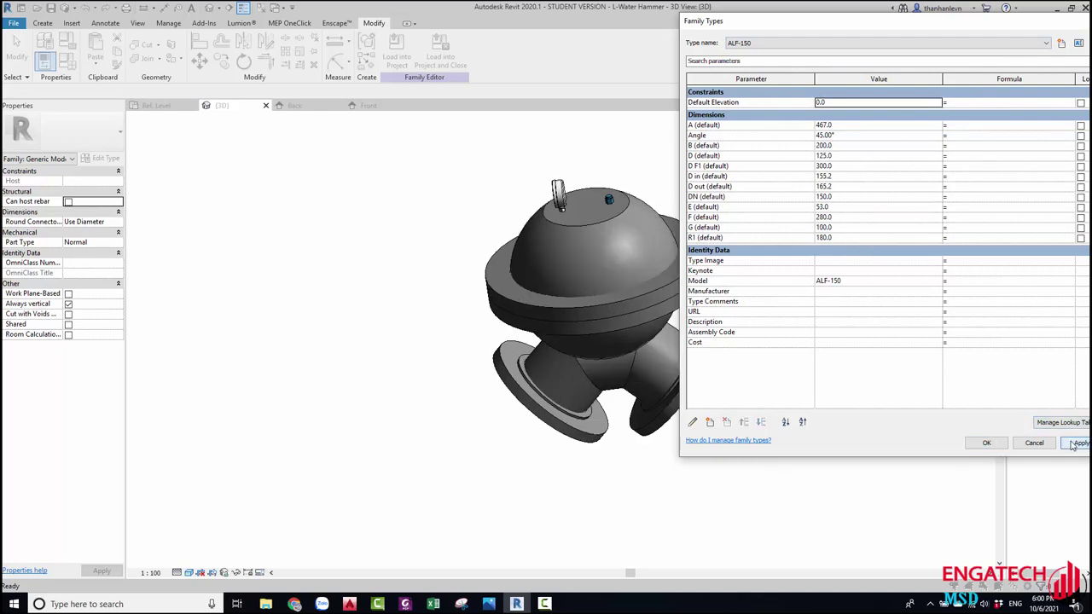
{"action": "left_click", "coordinate": [758, 43]}
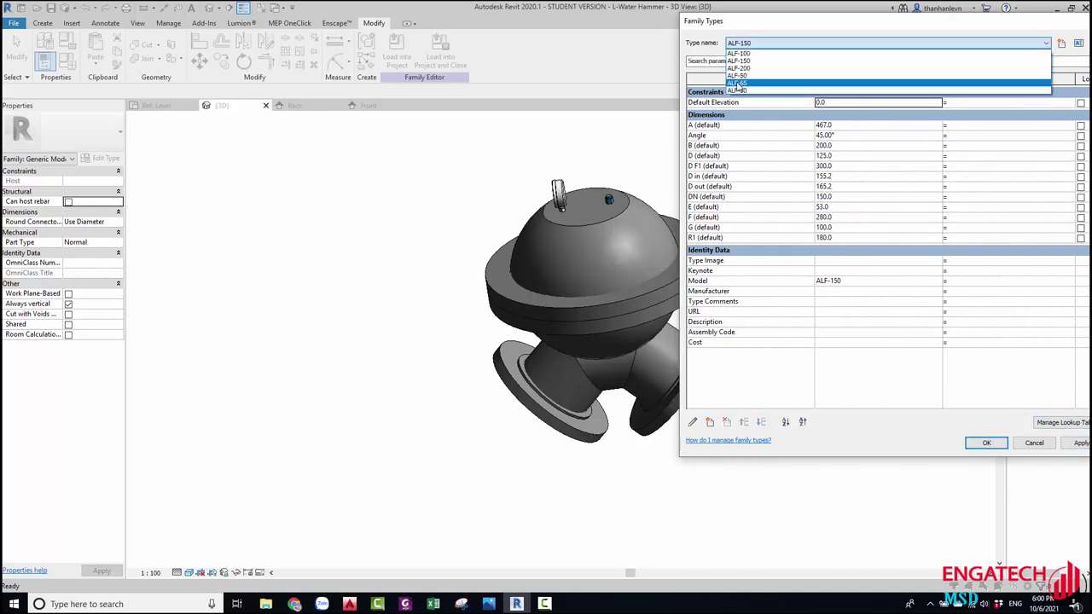
{"action": "left_click", "coordinate": [740, 68]}
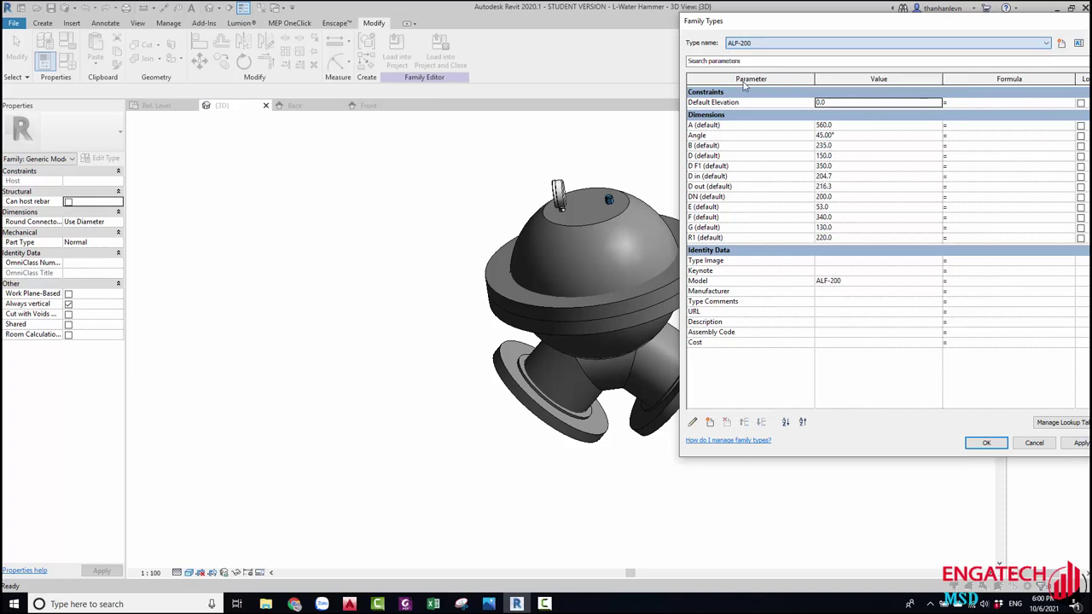
{"action": "left_click", "coordinate": [1073, 444]}
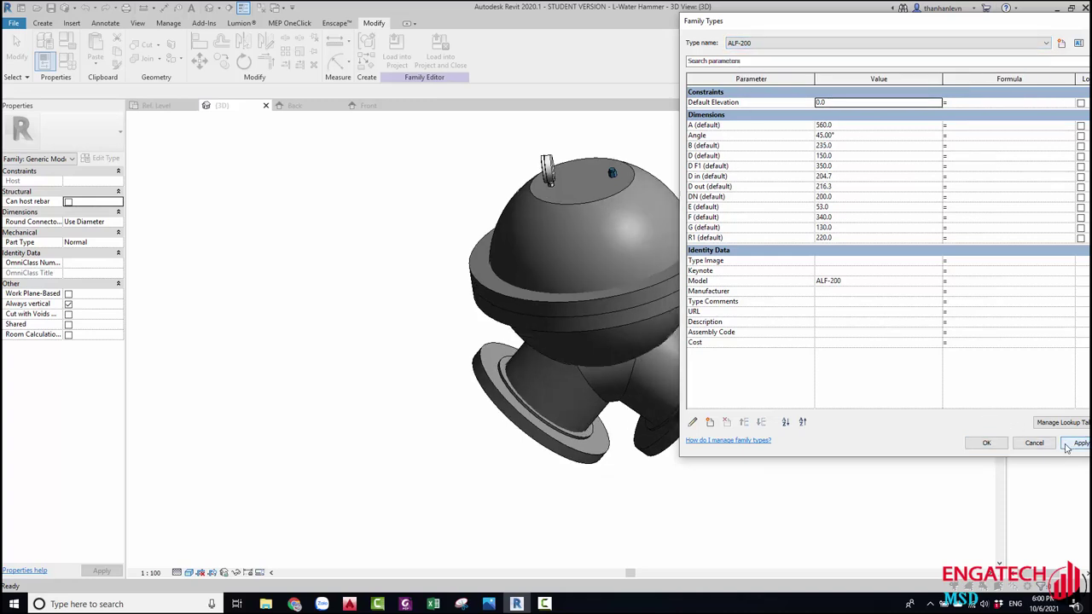
Set G to 80 for the ALF-80 type
{"action": "left_click", "coordinate": [746, 43]}
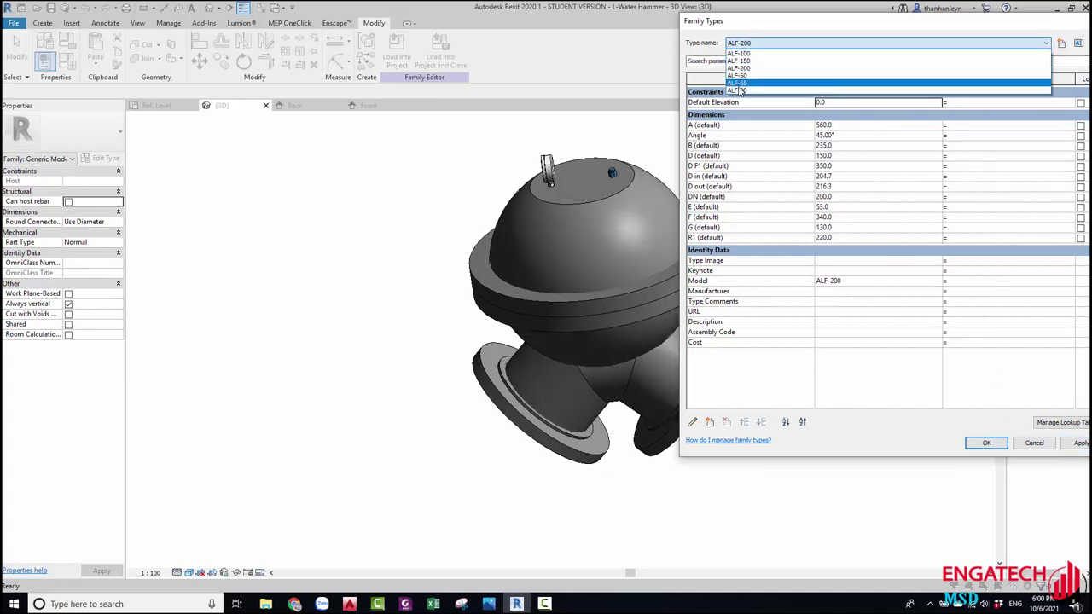
{"action": "left_click", "coordinate": [739, 84]}
{"action": "left_click", "coordinate": [747, 43]}
{"action": "left_click", "coordinate": [739, 89]}
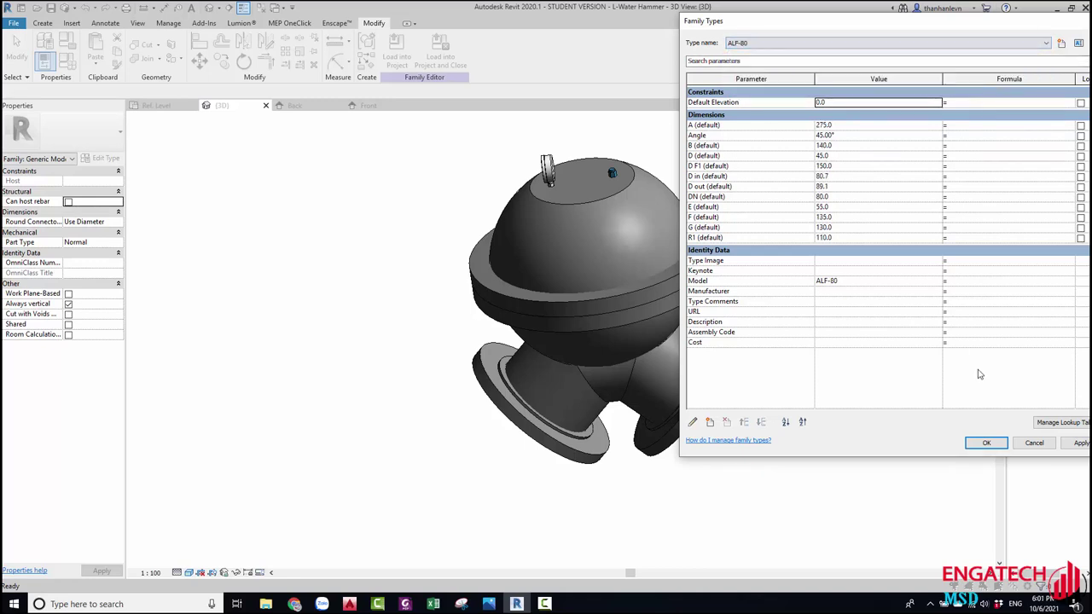
{"action": "left_click", "coordinate": [1070, 445]}
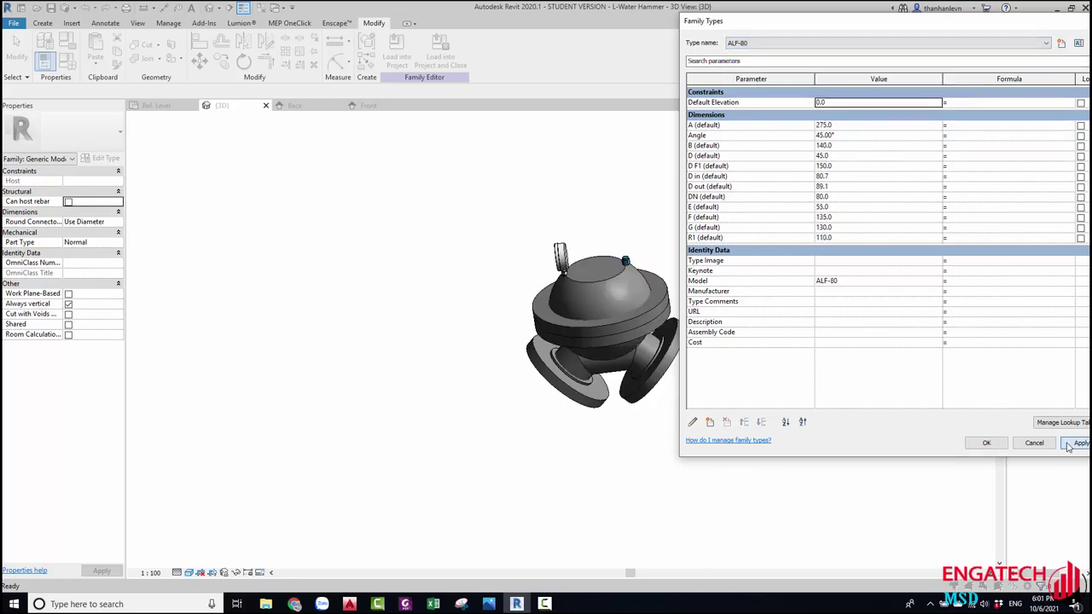
{"action": "left_click", "coordinate": [840, 227]}
{"action": "type", "text": "80"}
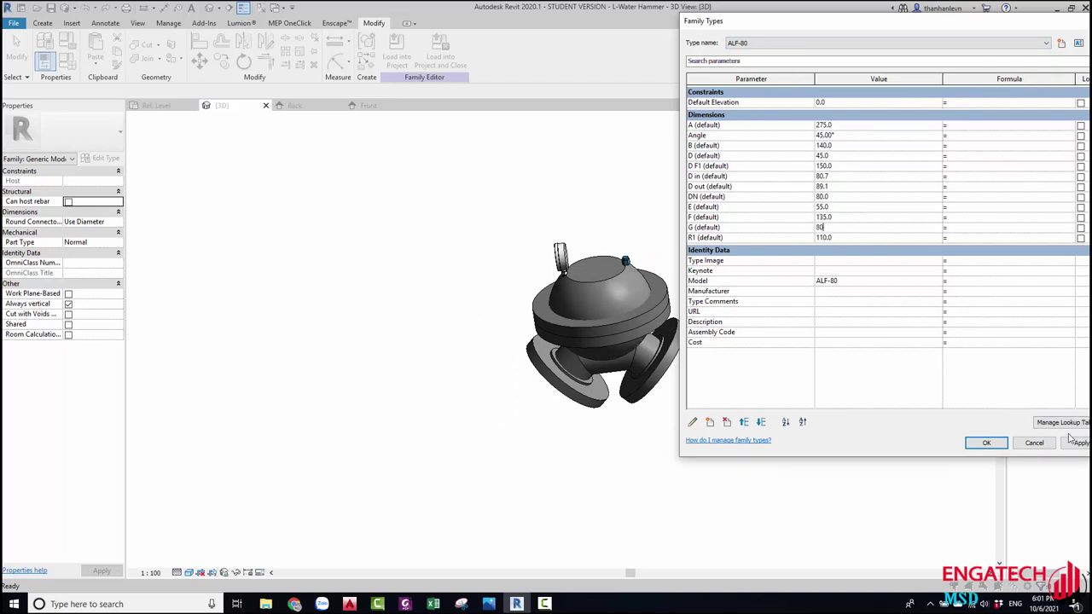
{"action": "left_click", "coordinate": [1077, 443]}
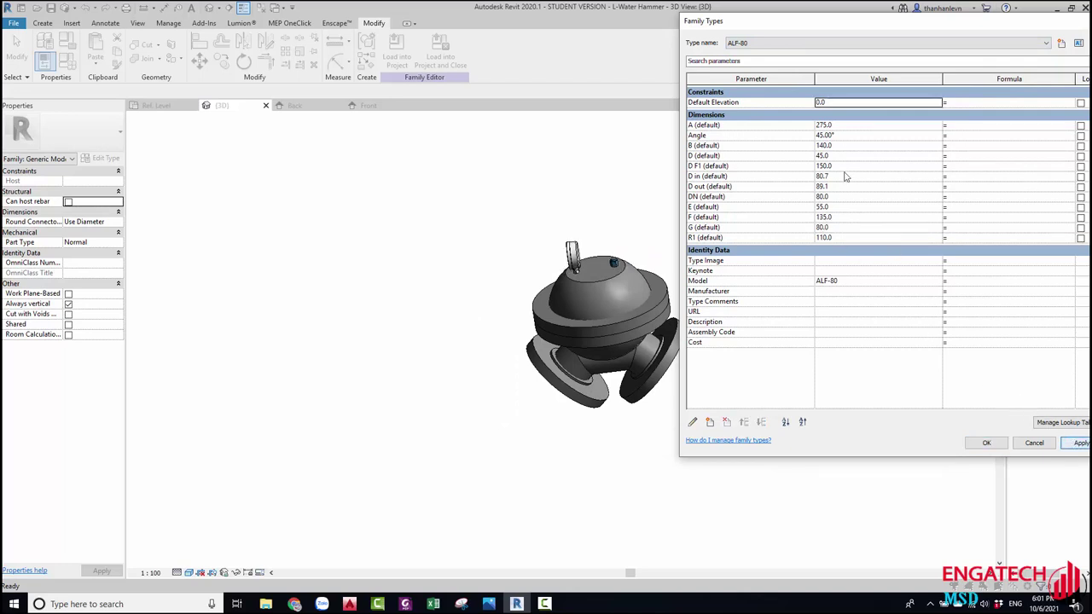
Set G to 60 for the ALF-65 type
{"action": "left_click", "coordinate": [763, 43]}
{"action": "left_click", "coordinate": [768, 86]}
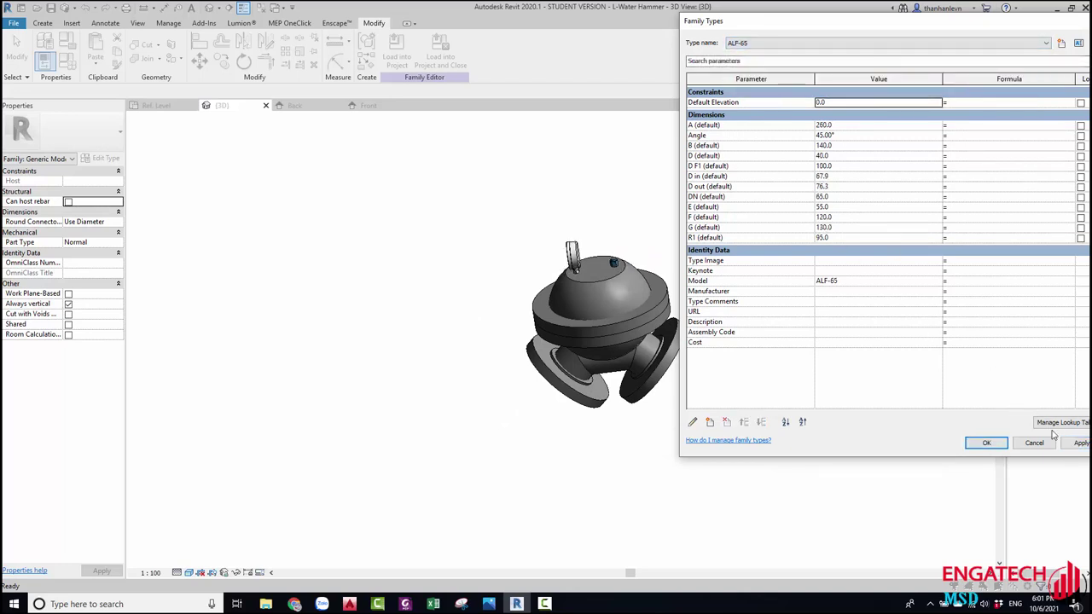
{"action": "left_click", "coordinate": [1077, 443]}
{"action": "left_click", "coordinate": [848, 227]}
{"action": "type", "text": "60"}
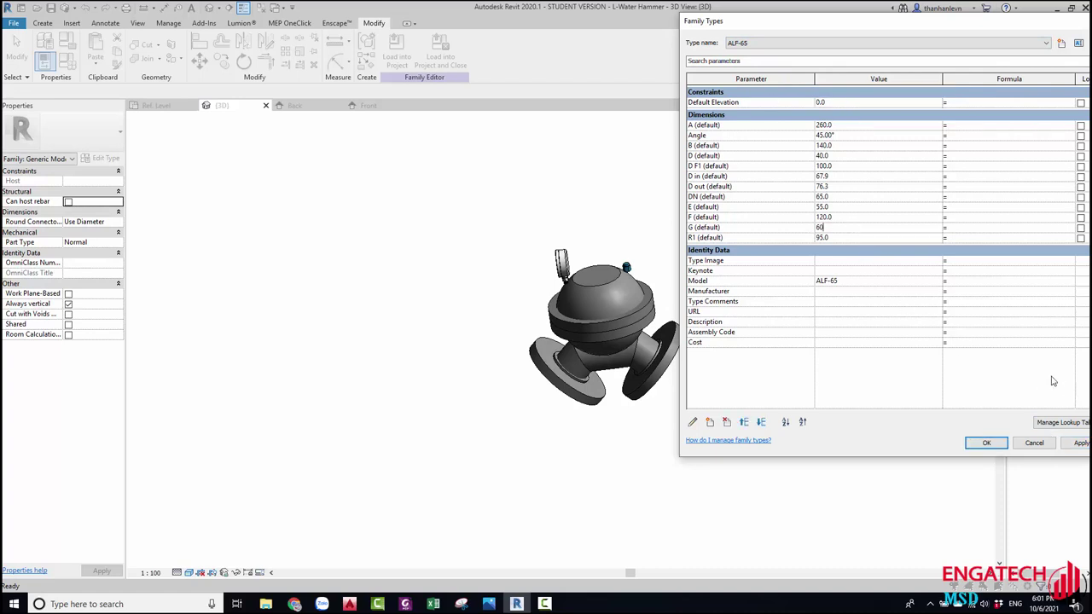
{"action": "left_click", "coordinate": [1076, 443]}
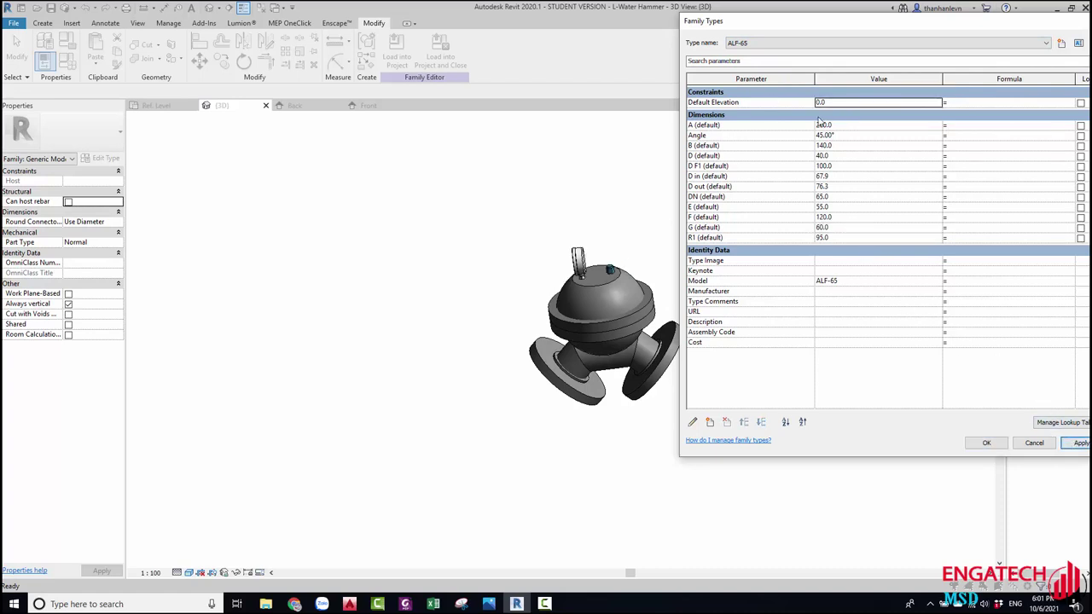
Set G to 60 for ALF-50 and close Family Types with OK
{"action": "left_click", "coordinate": [887, 43]}
{"action": "left_click", "coordinate": [887, 76]}
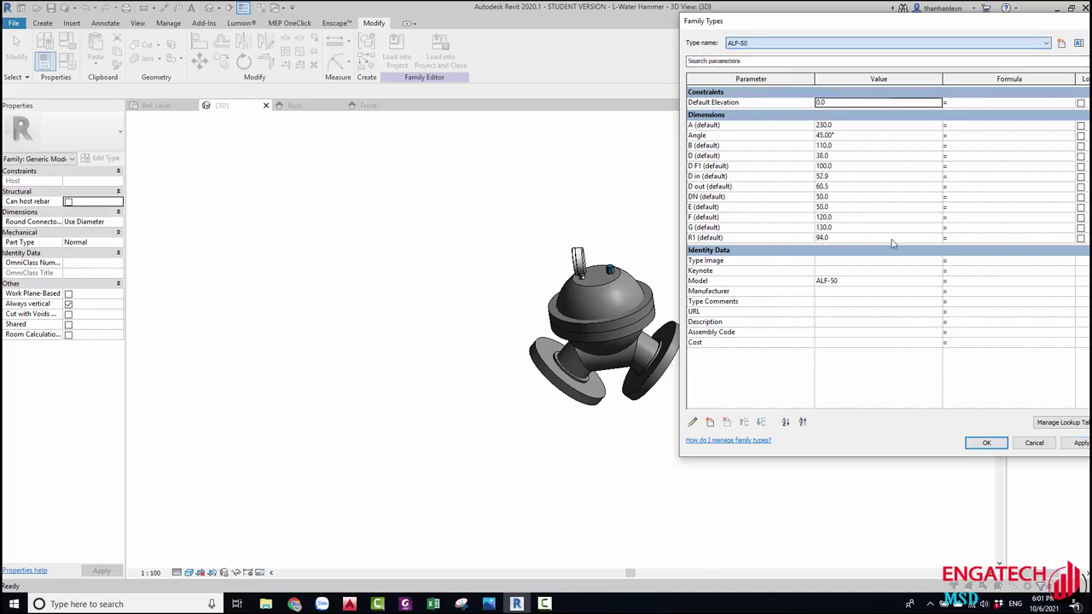
{"action": "left_click", "coordinate": [1068, 444]}
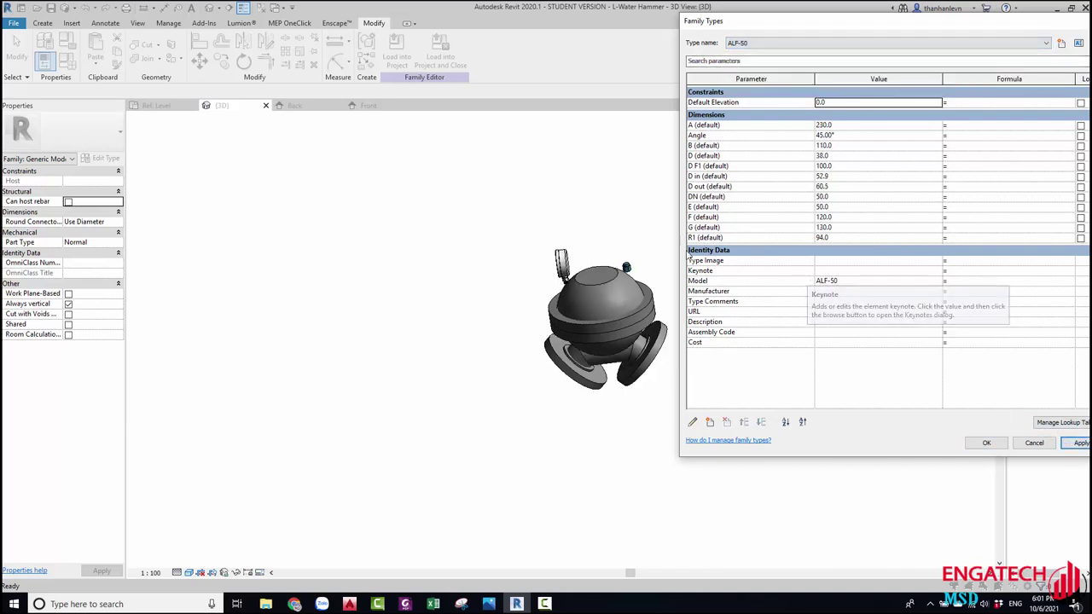
{"action": "left_click", "coordinate": [842, 229]}
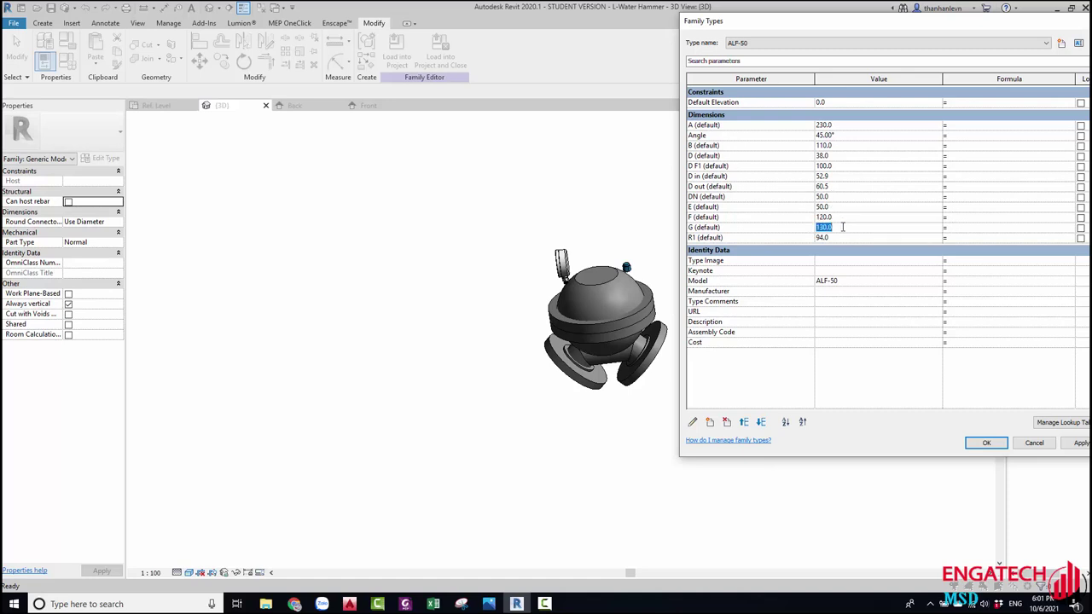
{"action": "type", "text": "60"}
{"action": "left_click", "coordinate": [1080, 443]}
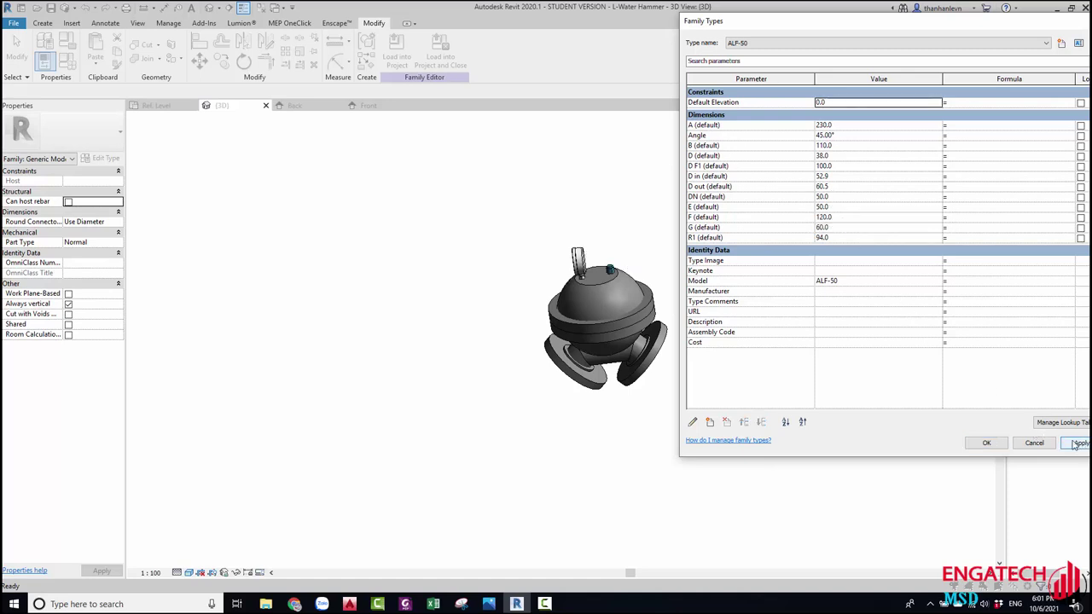
{"action": "left_click", "coordinate": [987, 443]}
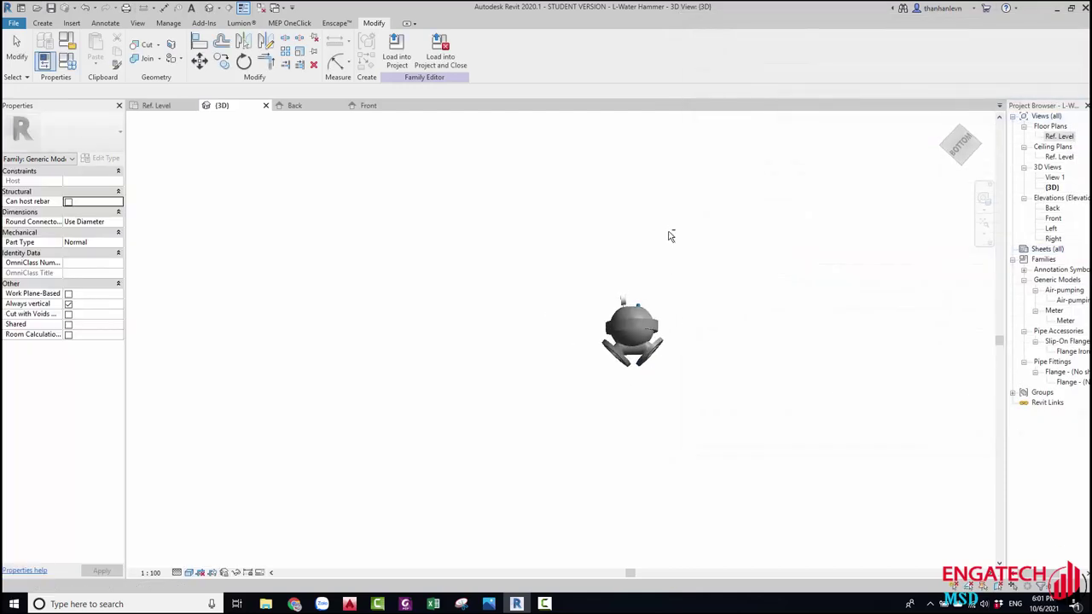
Orbit and zoom the valve in 3D, widen the Project Browser, and start Load Family
{"action": "mouse_move", "coordinate": [671, 234]}
{"action": "middle_mouse_down", "text": "shift"}
{"action": "mouse_move", "coordinate": [651, 353]}
{"action": "mouse_move", "coordinate": [694, 373]}
{"action": "mouse_move", "coordinate": [638, 309]}
{"action": "mouse_move", "coordinate": [585, 361]}
{"action": "mouse_move", "coordinate": [636, 329]}
{"action": "mouse_move", "coordinate": [642, 352]}
{"action": "mouse_move", "coordinate": [578, 282]}
{"action": "mouse_move", "coordinate": [582, 312]}
{"action": "middle_mouse_up", "text": "shift"}
{"action": "scroll", "coordinate": [642, 353], "scroll_direction": "up", "scroll_amount": 2}
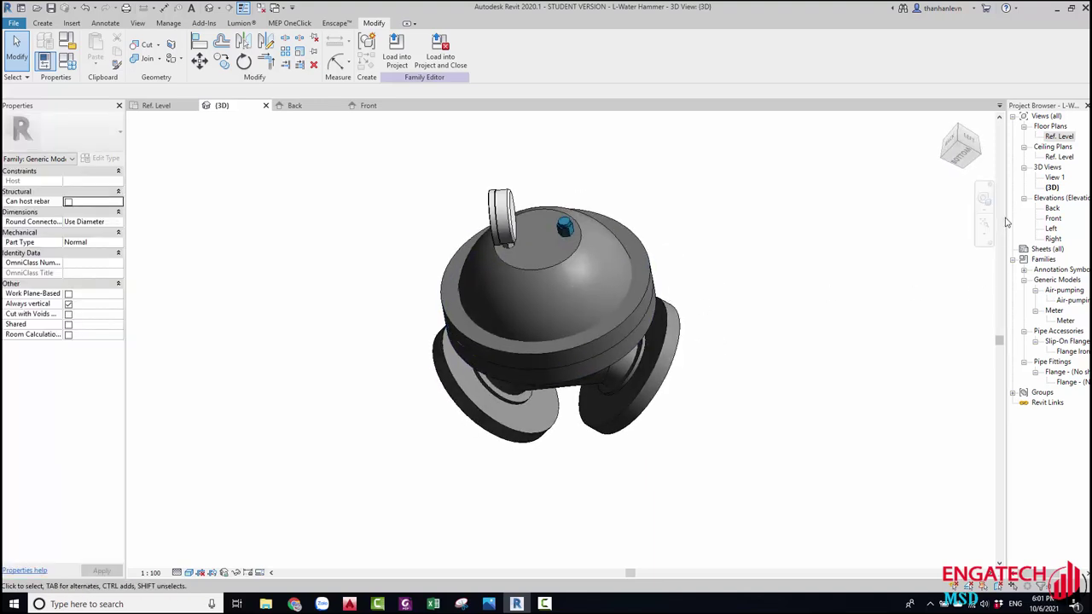
{"action": "left_click_drag", "start_coordinate": [973, 219], "coordinate": [974, 219]}
{"action": "middle_click_drag", "start_coordinate": [390, 165], "coordinate": [217, 212]}
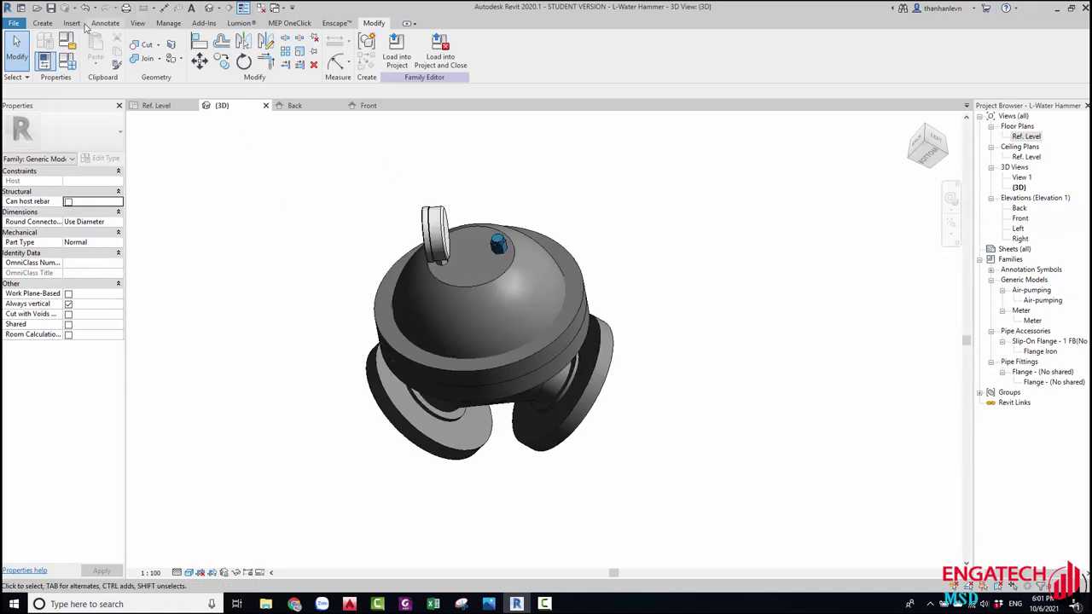
{"action": "left_click", "coordinate": [72, 23]}
{"action": "left_click", "coordinate": [483, 49]}
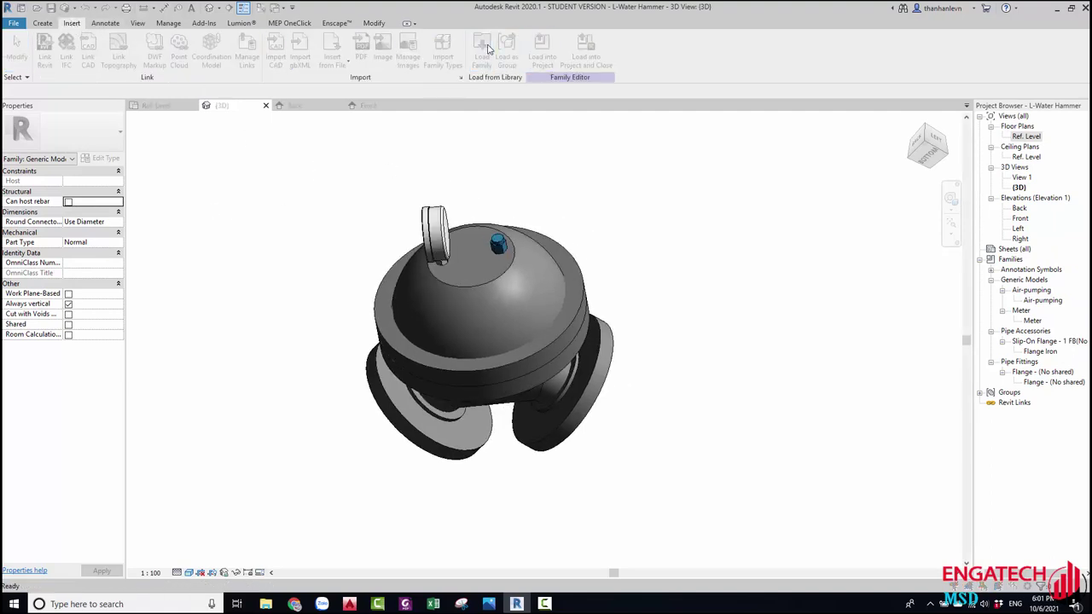
Load BULONG.rfa and expand it in the Project Browser
{"action": "left_click", "coordinate": [266, 108]}
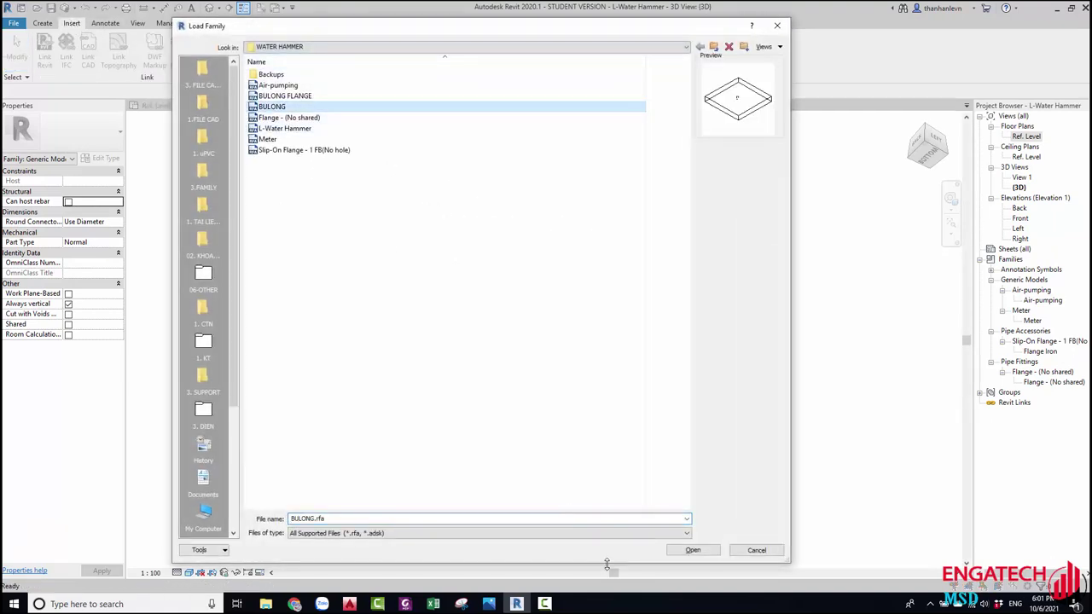
{"action": "left_click", "coordinate": [676, 553]}
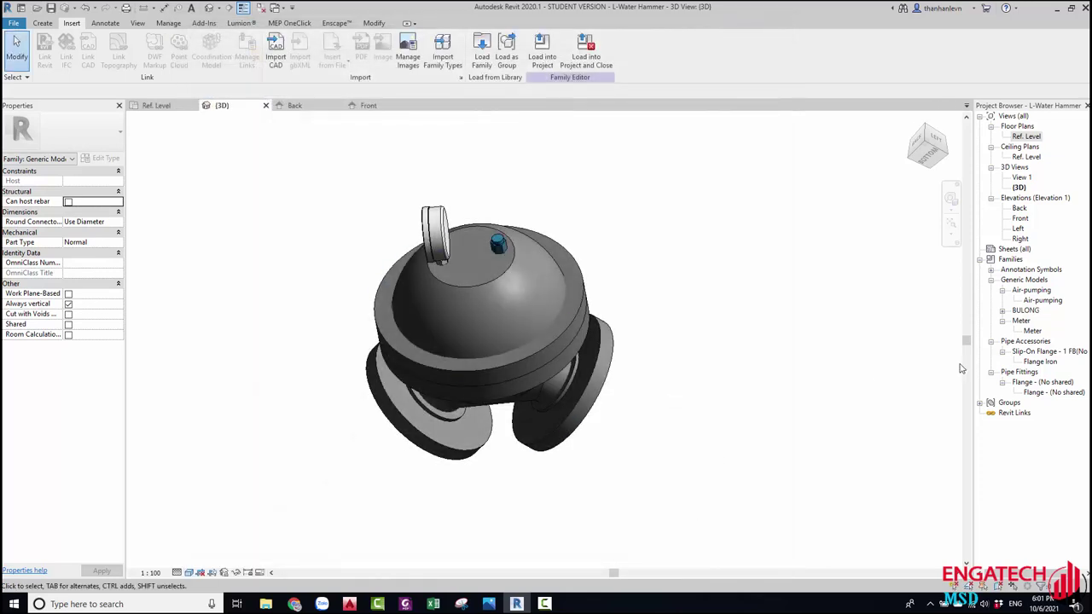
{"action": "left_click", "coordinate": [1002, 310]}
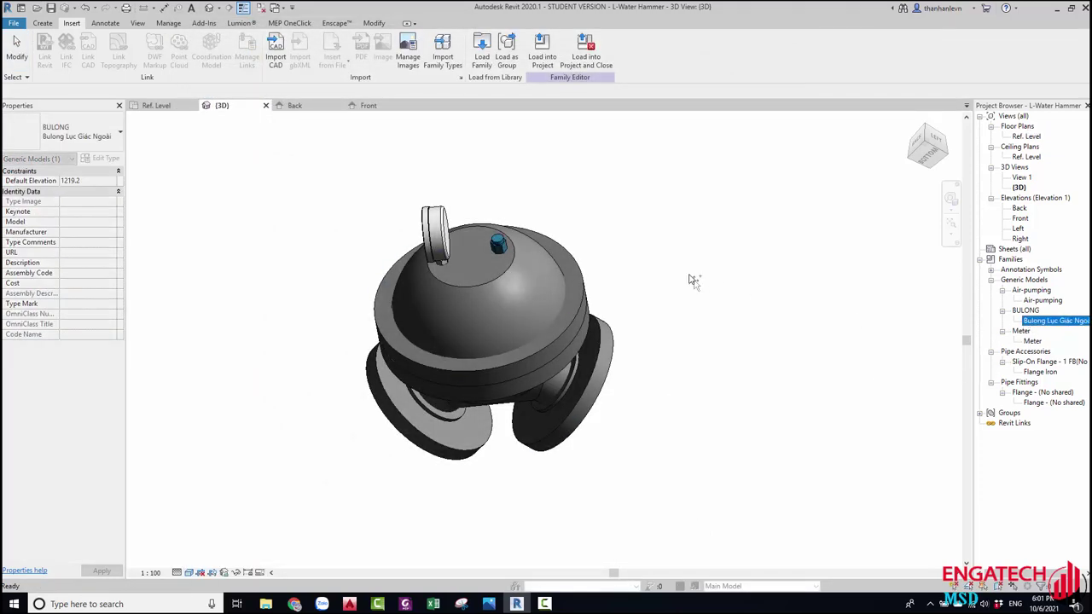
Place a BULONG hex bolt on the side of the dome and select it
{"action": "left_click_drag", "start_coordinate": [1032, 322], "coordinate": [691, 281]}
{"action": "scroll", "coordinate": [565, 316], "scroll_direction": "up", "scroll_amount": 3}
{"action": "scroll", "coordinate": [566, 316], "scroll_direction": "up", "scroll_amount": 1}
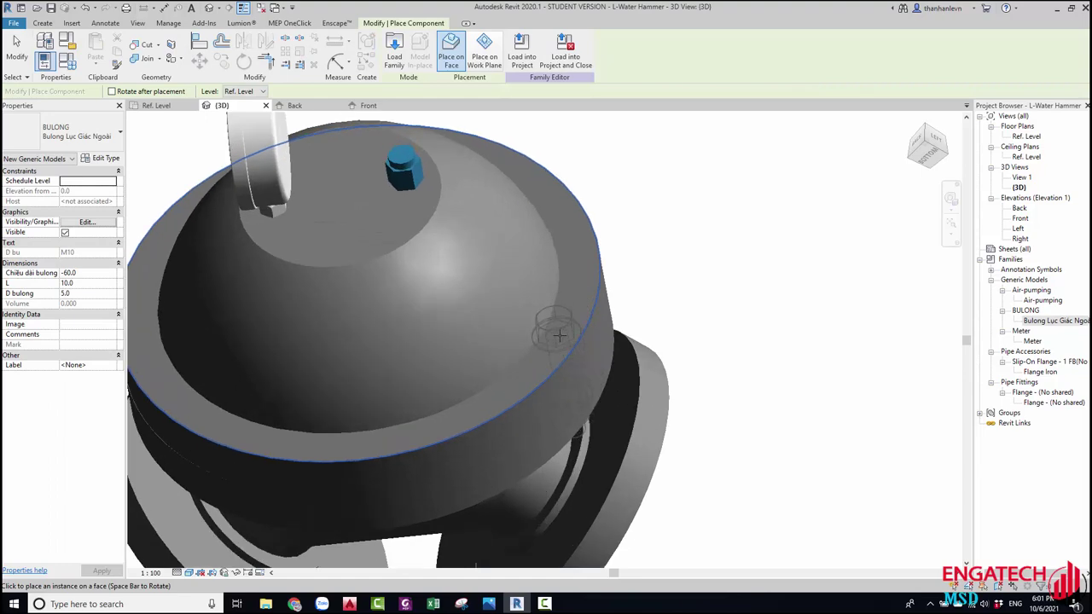
{"action": "scroll", "coordinate": [566, 315], "scroll_direction": "down", "scroll_amount": 4}
{"action": "key", "text": "Escape"}
{"action": "key", "text": "Escape"}
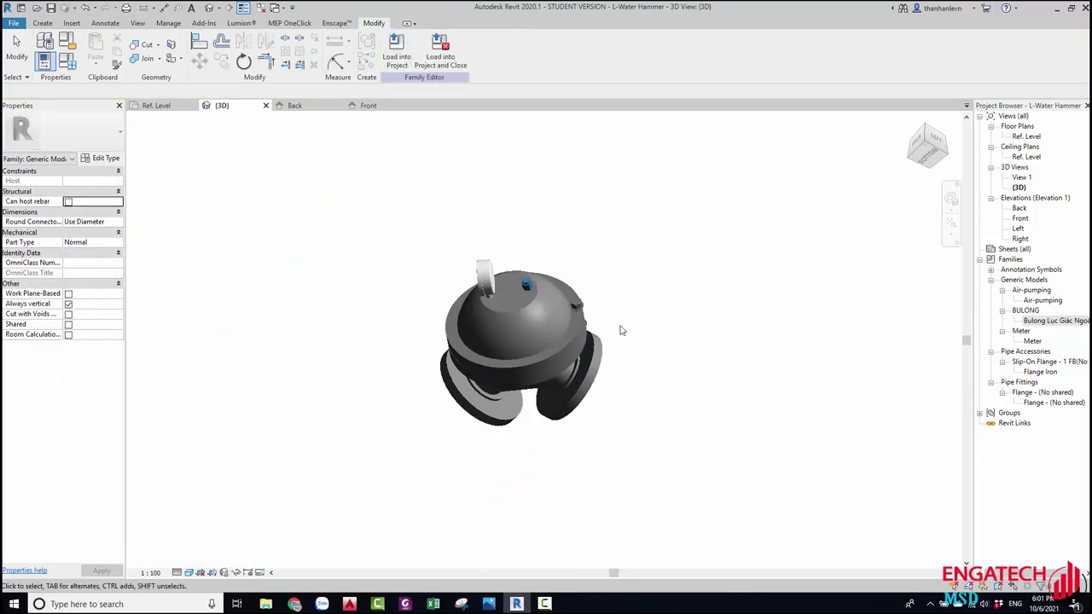
{"action": "middle_click_drag", "start_coordinate": [627, 339], "coordinate": [648, 349], "text": "shift"}
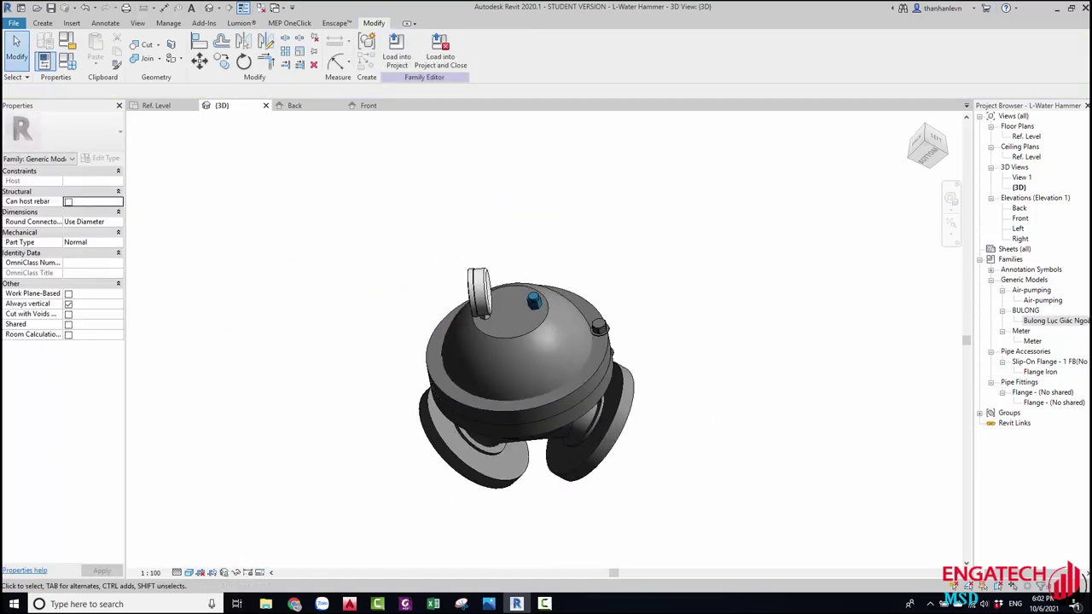
{"action": "scroll", "coordinate": [511, 371], "scroll_direction": "up", "scroll_amount": 2}
{"action": "left_click", "coordinate": [643, 305]}
Switch to the Ref. Level floor plan and centre the flange and bolt
{"action": "scroll", "coordinate": [640, 309], "scroll_direction": "up", "scroll_amount": 3}
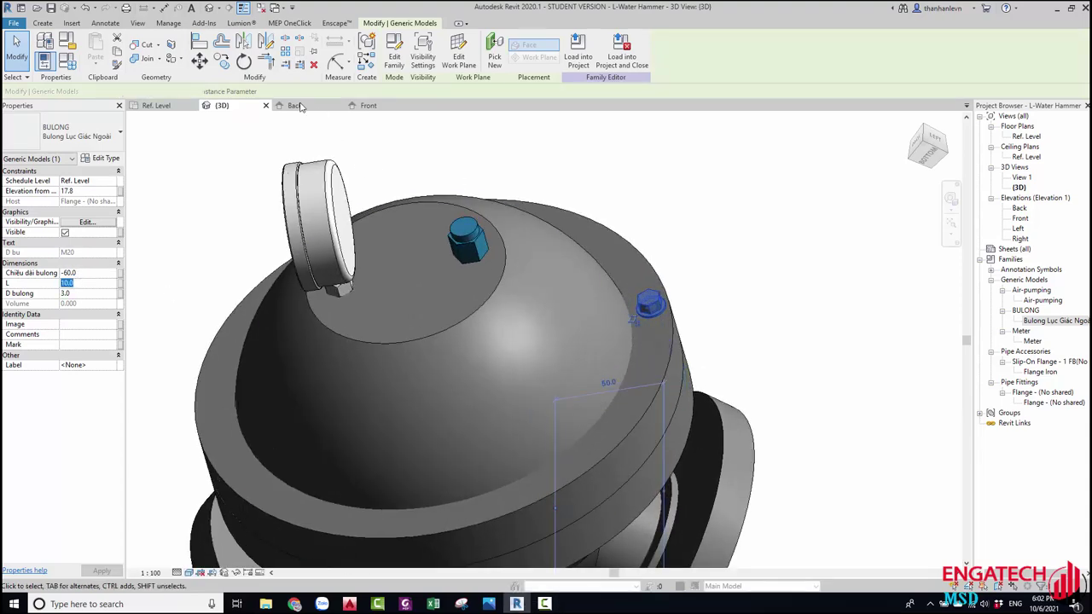
{"action": "left_click", "coordinate": [188, 108]}
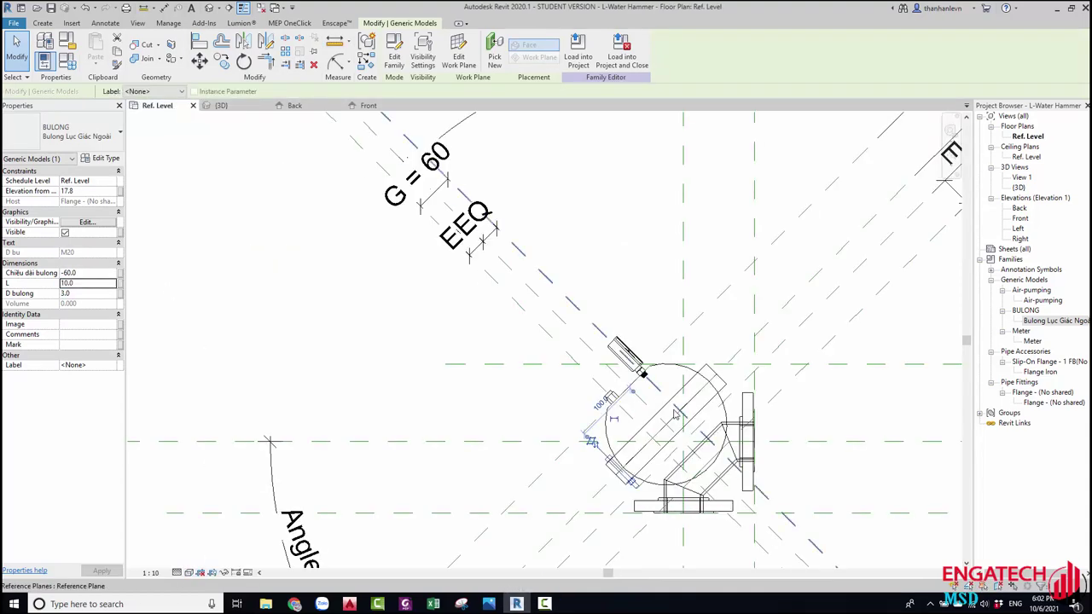
{"action": "scroll", "coordinate": [637, 436], "scroll_direction": "up", "scroll_amount": 5}
{"action": "middle_click_drag", "start_coordinate": [636, 437], "coordinate": [600, 291]}
{"action": "left_click", "coordinate": [513, 394]}
{"action": "scroll", "coordinate": [514, 394], "scroll_direction": "up", "scroll_amount": 2}
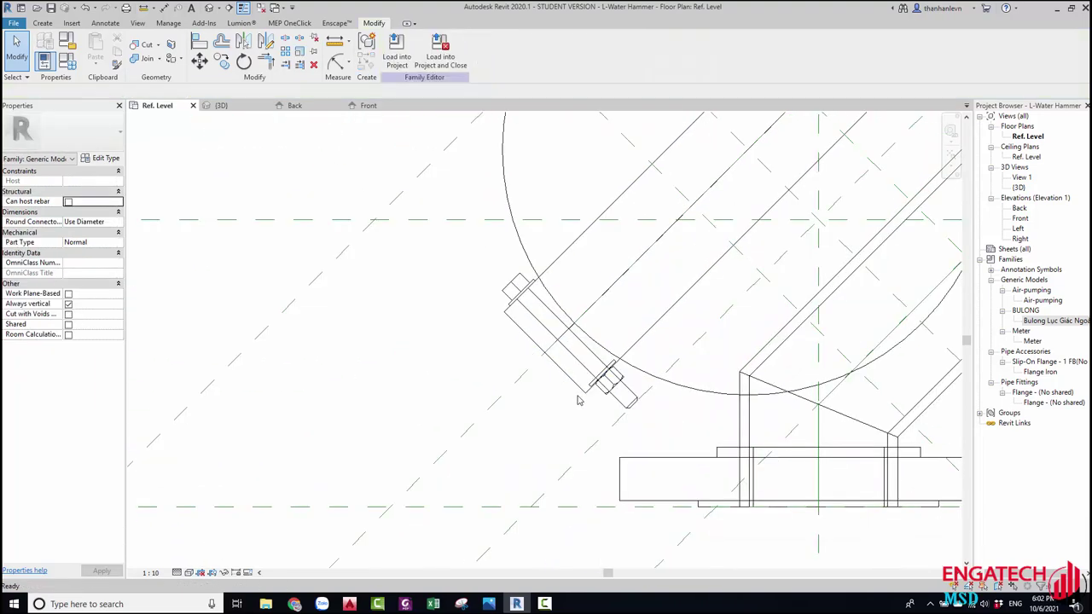
Attempt an aligned dimension (DI) from the flange face to the bolt edge, then cancel
{"action": "key", "text": "d"}
{"action": "key", "text": "i"}
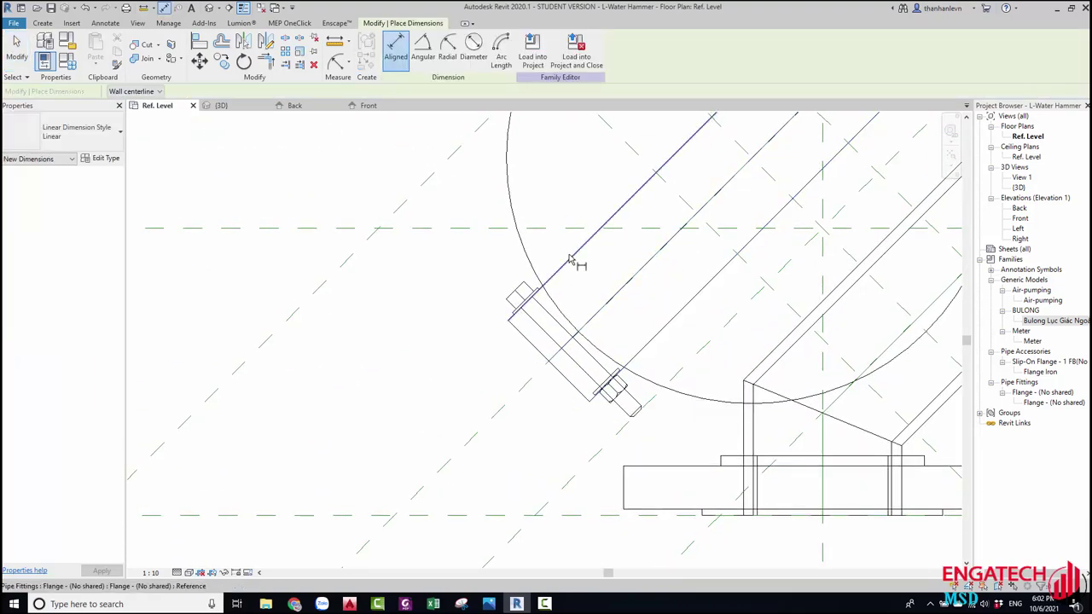
{"action": "left_click", "coordinate": [635, 369]}
{"action": "left_click", "coordinate": [612, 367]}
{"action": "key", "text": "Escape"}
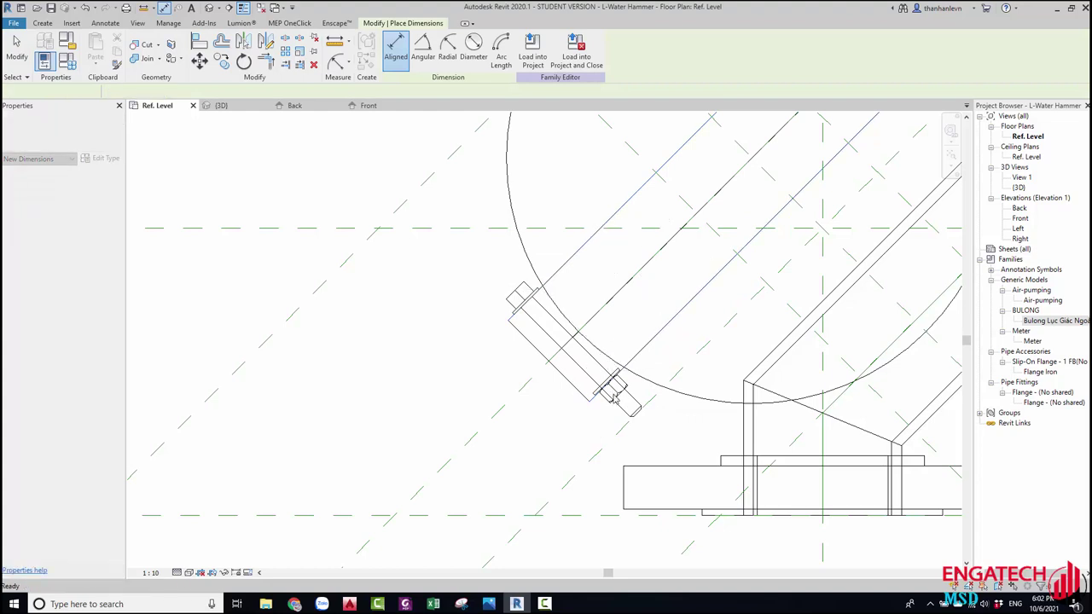
{"action": "key", "text": "Escape"}
{"action": "left_click", "coordinate": [608, 367]}
{"action": "key", "text": "Escape"}
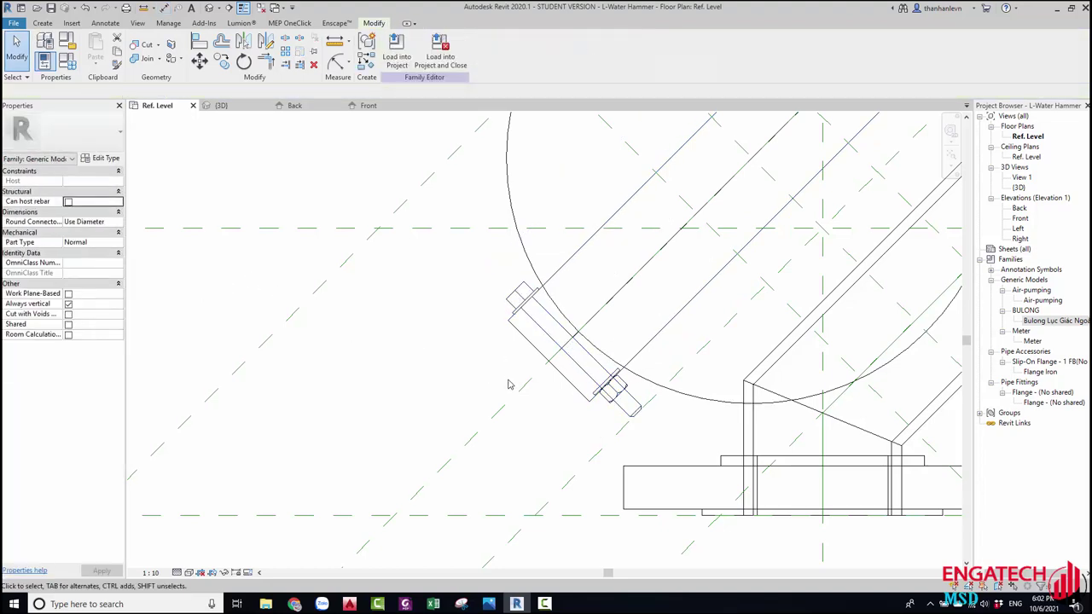
{"action": "scroll", "coordinate": [507, 383], "scroll_direction": "up", "scroll_amount": 2}
Restart the aligned dimension, abandon it and check the bolt selection
{"action": "key", "text": "d"}
{"action": "key", "text": "i"}
{"action": "scroll", "coordinate": [662, 359], "scroll_direction": "up", "scroll_amount": 2}
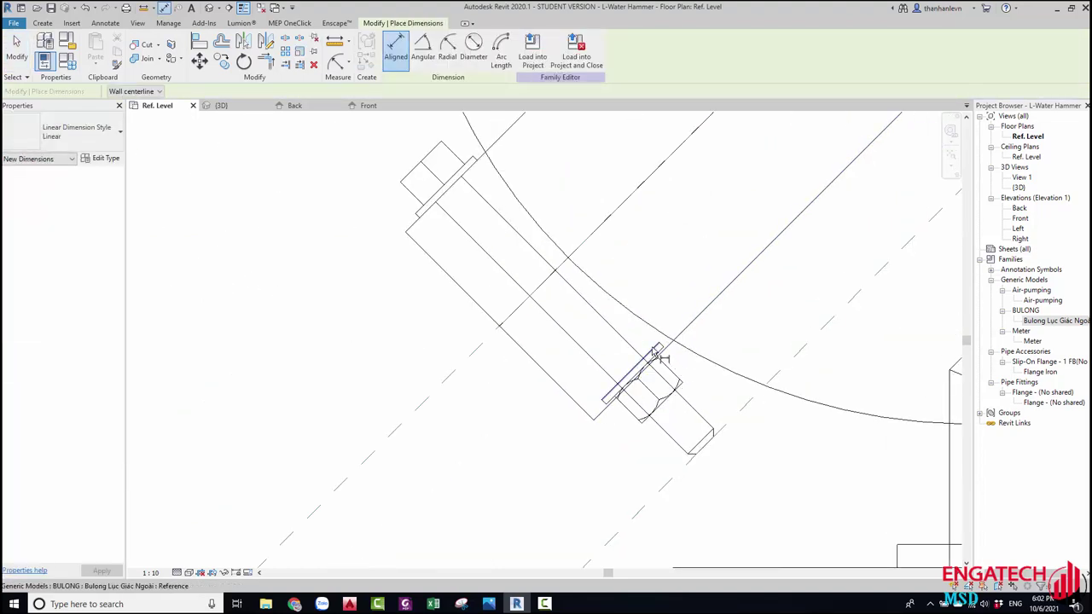
{"action": "scroll", "coordinate": [658, 365], "scroll_direction": "down", "scroll_amount": 2}
{"action": "scroll", "coordinate": [711, 440], "scroll_direction": "up", "scroll_amount": 2}
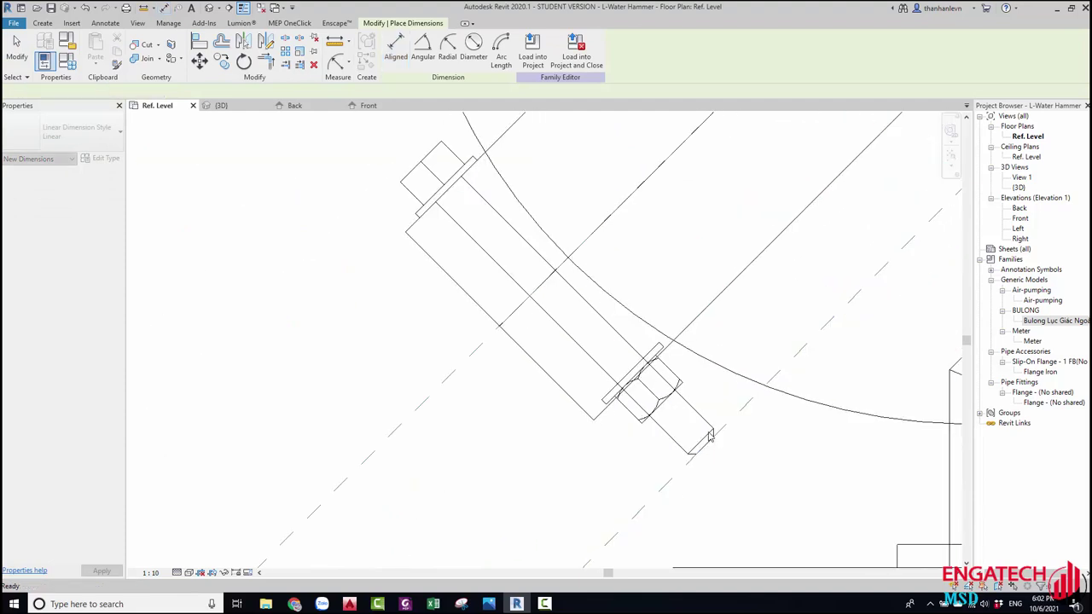
{"action": "key", "text": "Escape"}
{"action": "key", "text": "Escape"}
{"action": "left_click", "coordinate": [676, 393]}
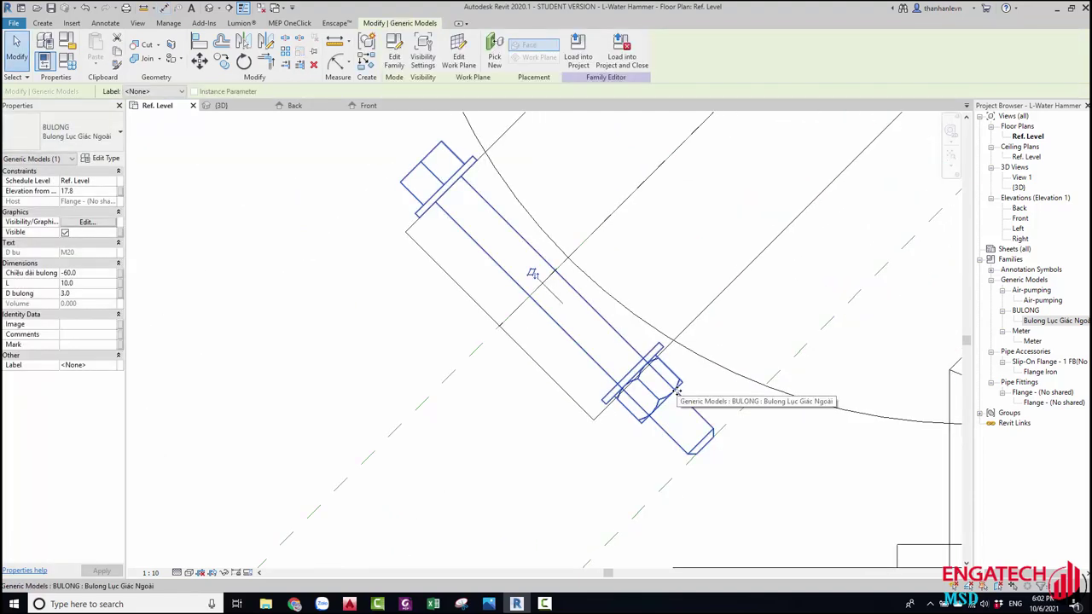
{"action": "key", "text": "Escape"}
Pick the flange face and bolt edge as dimension references, then abandon the dimension
{"action": "key", "text": "i"}
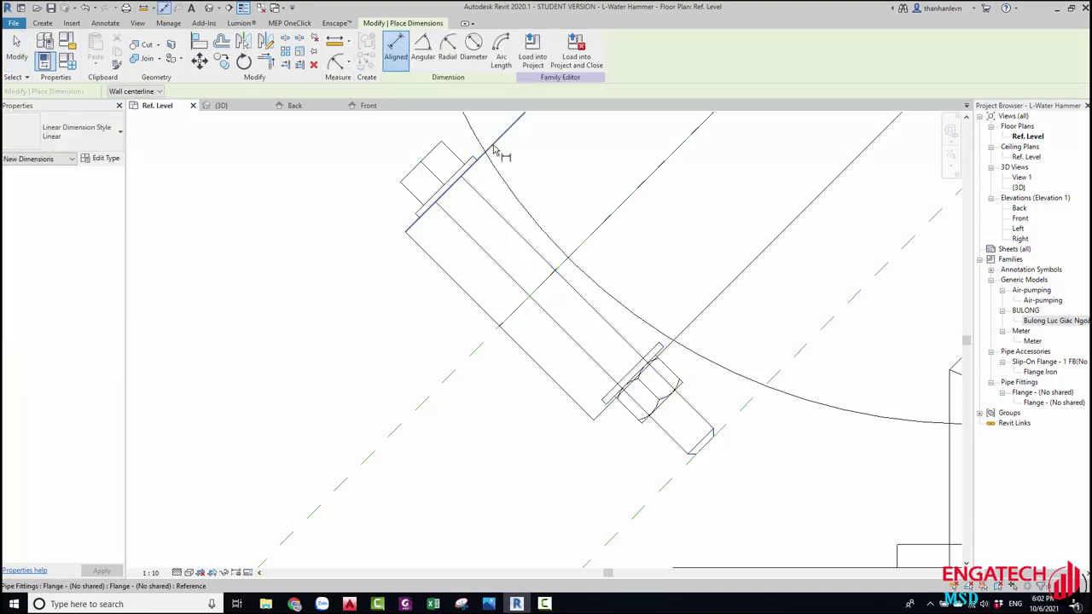
{"action": "left_click", "coordinate": [493, 161]}
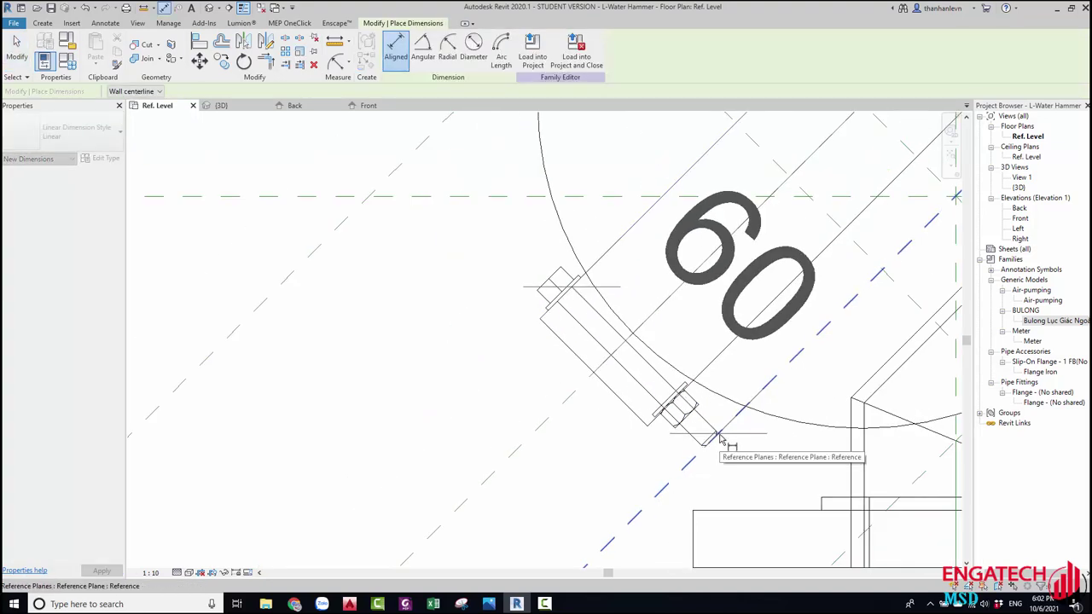
{"action": "key", "text": "Escape"}
{"action": "scroll", "coordinate": [674, 391], "scroll_direction": "up", "scroll_amount": 2}
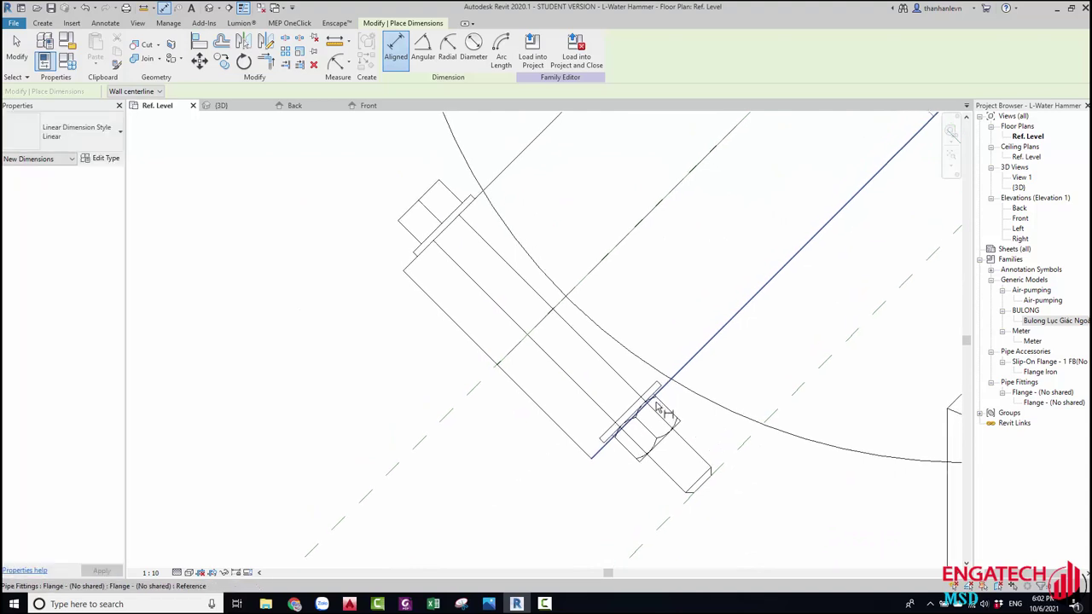
{"action": "scroll", "coordinate": [661, 401], "scroll_direction": "up", "scroll_amount": 1}
{"action": "left_click", "coordinate": [657, 389]}
{"action": "scroll", "coordinate": [648, 392], "scroll_direction": "up", "scroll_amount": 2}
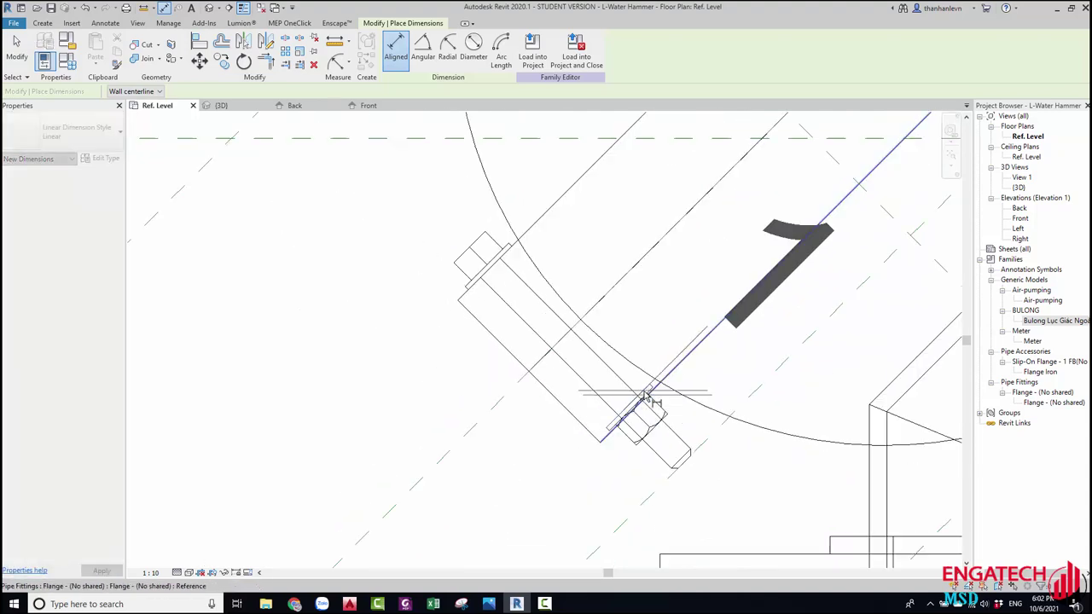
{"action": "scroll", "coordinate": [640, 401], "scroll_direction": "down", "scroll_amount": 1}
{"action": "key", "text": "Escape"}
{"action": "key", "text": "Escape"}
Revise the bolt's Chiều dài bulong value in Properties so it passes through the flange
{"action": "left_click", "coordinate": [472, 346]}
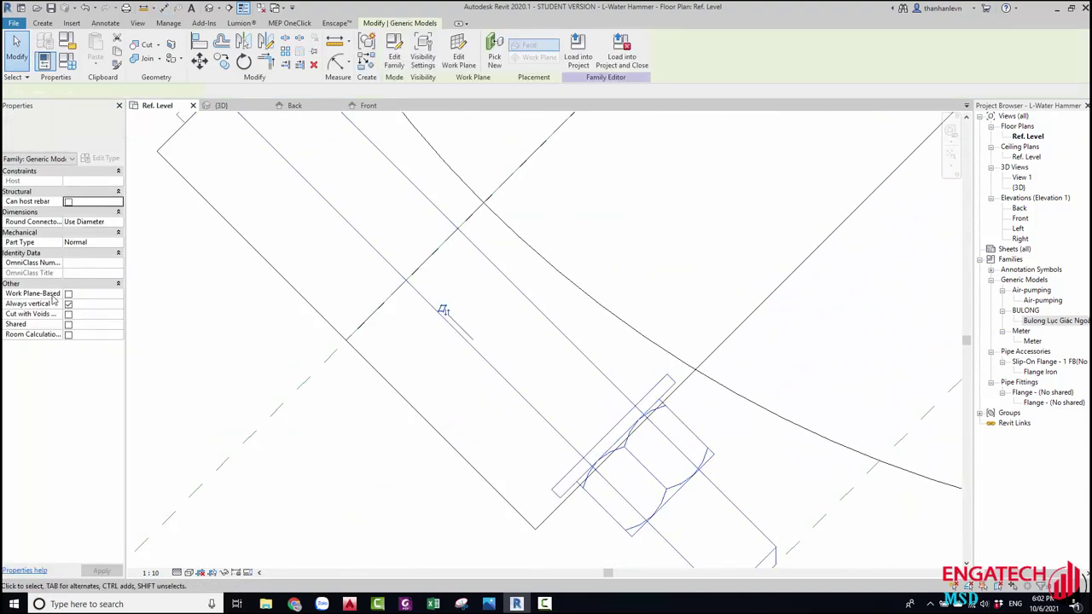
{"action": "left_click", "coordinate": [79, 274]}
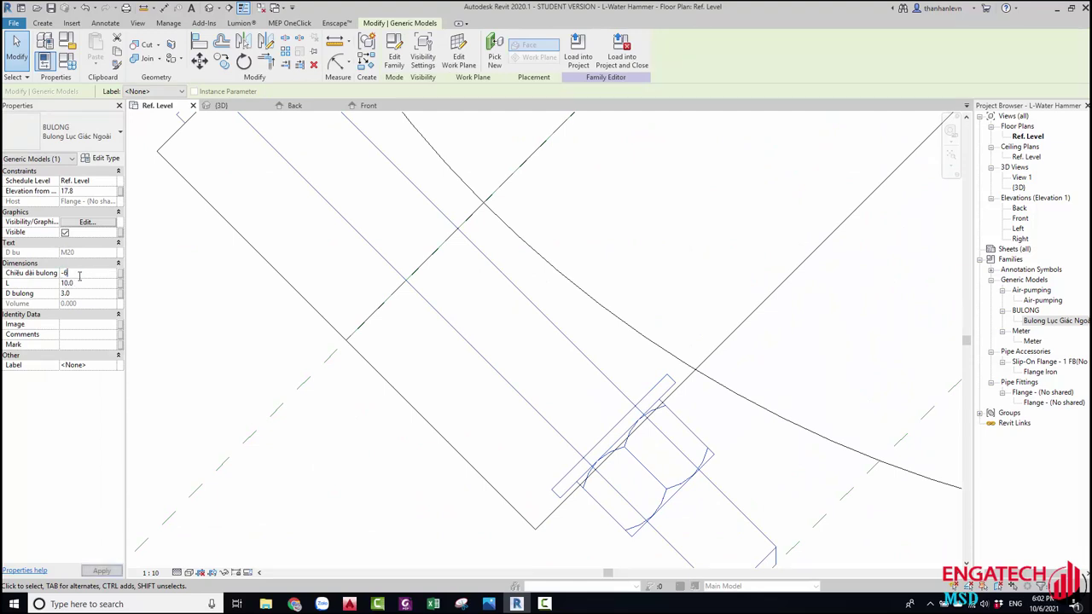
{"action": "key", "text": "Return"}
{"action": "scroll", "coordinate": [478, 342], "scroll_direction": "up", "scroll_amount": 2}
{"action": "left_click", "coordinate": [359, 421]}
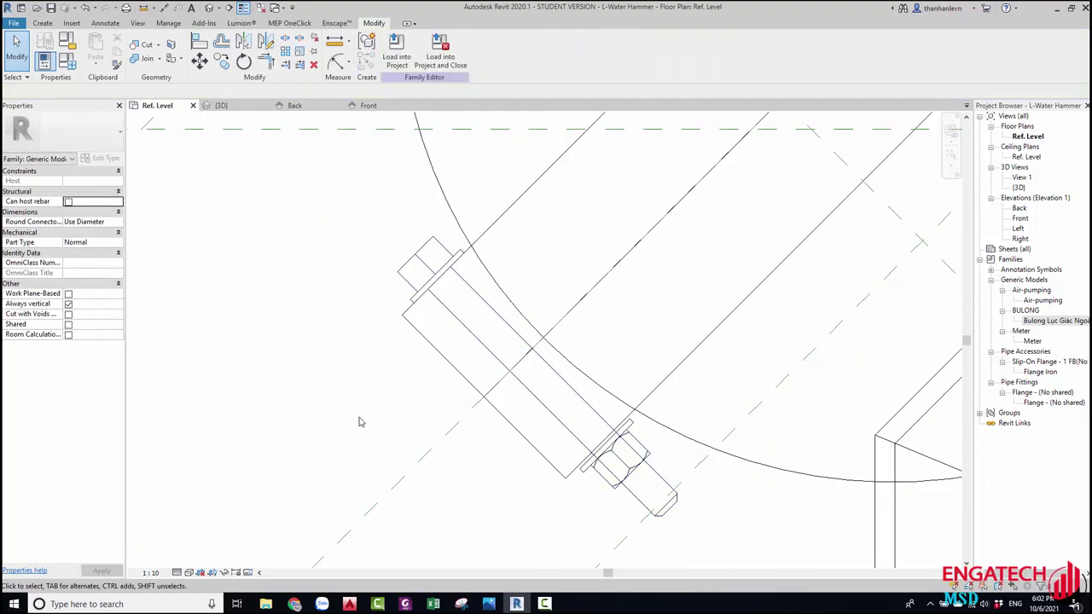
{"action": "scroll", "coordinate": [359, 421], "scroll_direction": "down", "scroll_amount": 3}
{"action": "scroll", "coordinate": [487, 435], "scroll_direction": "down", "scroll_amount": 3}
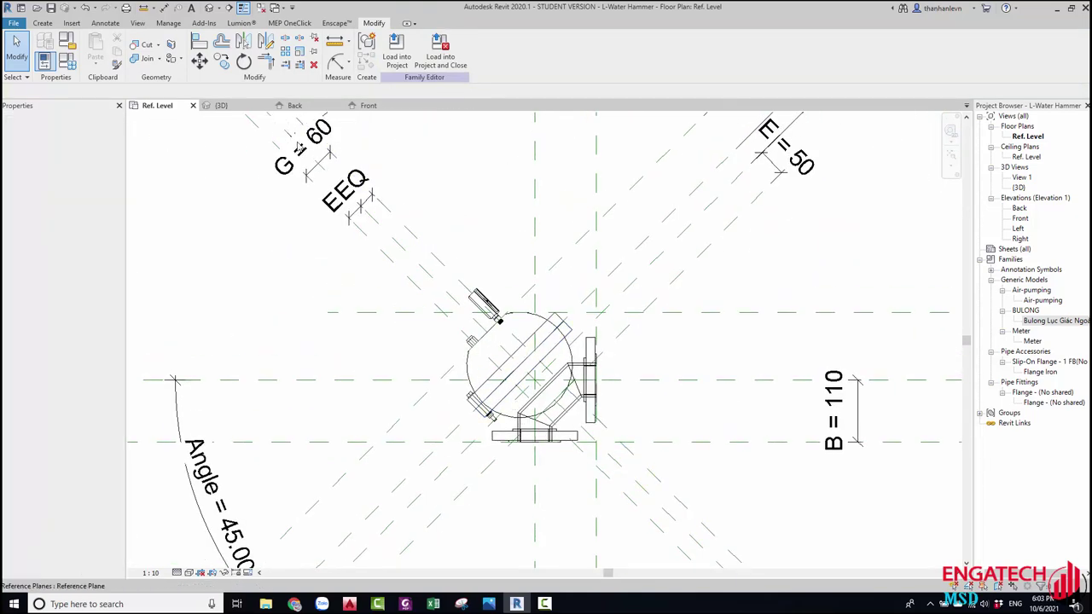
Draw Section 1 diagonally across the plan through the bolt
{"action": "left_click", "coordinate": [229, 8]}
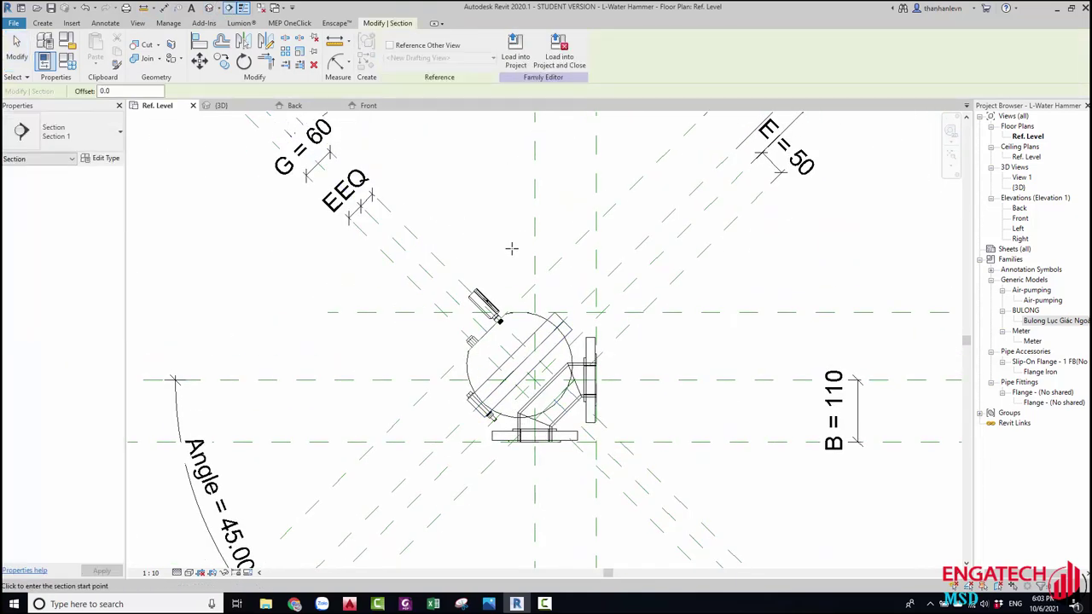
{"action": "left_click", "coordinate": [550, 273]}
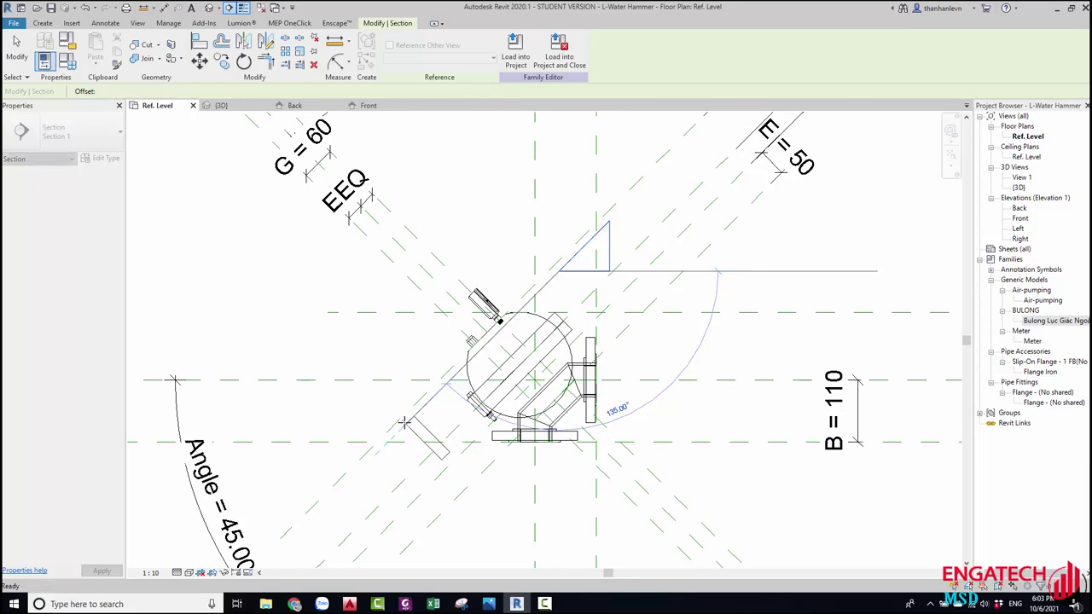
{"action": "left_click", "coordinate": [404, 422]}
{"action": "scroll", "coordinate": [477, 341], "scroll_direction": "down", "scroll_amount": 3}
{"action": "middle_click_drag", "start_coordinate": [601, 296], "coordinate": [675, 377]}
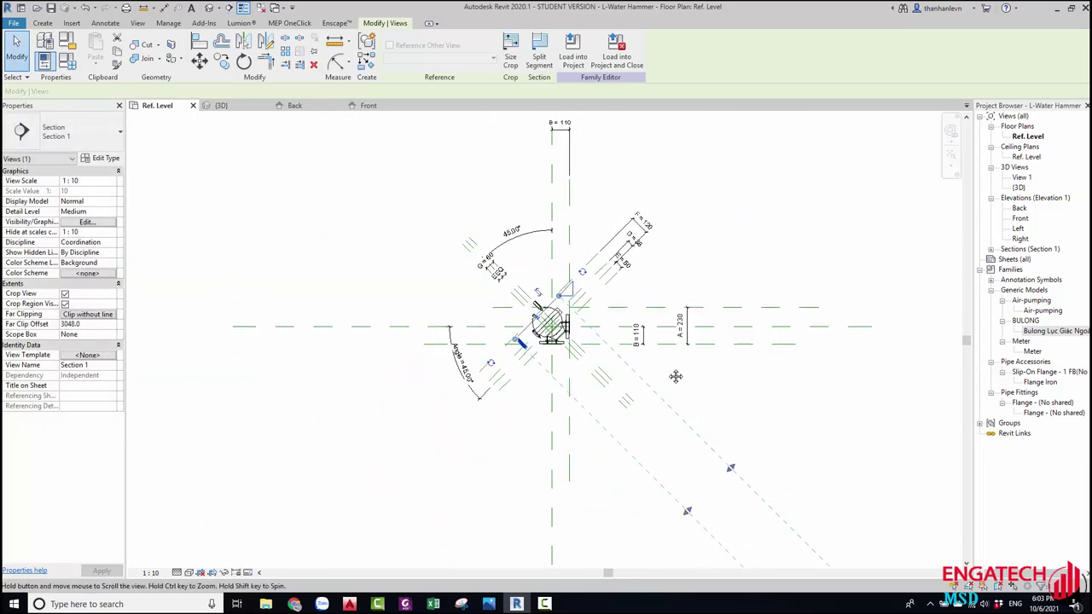
{"action": "scroll", "coordinate": [725, 442], "scroll_direction": "down", "scroll_amount": 2}
Reposition the section line's far end and go to the Section 1 view
{"action": "left_click_drag", "start_coordinate": [796, 515], "coordinate": [597, 311]}
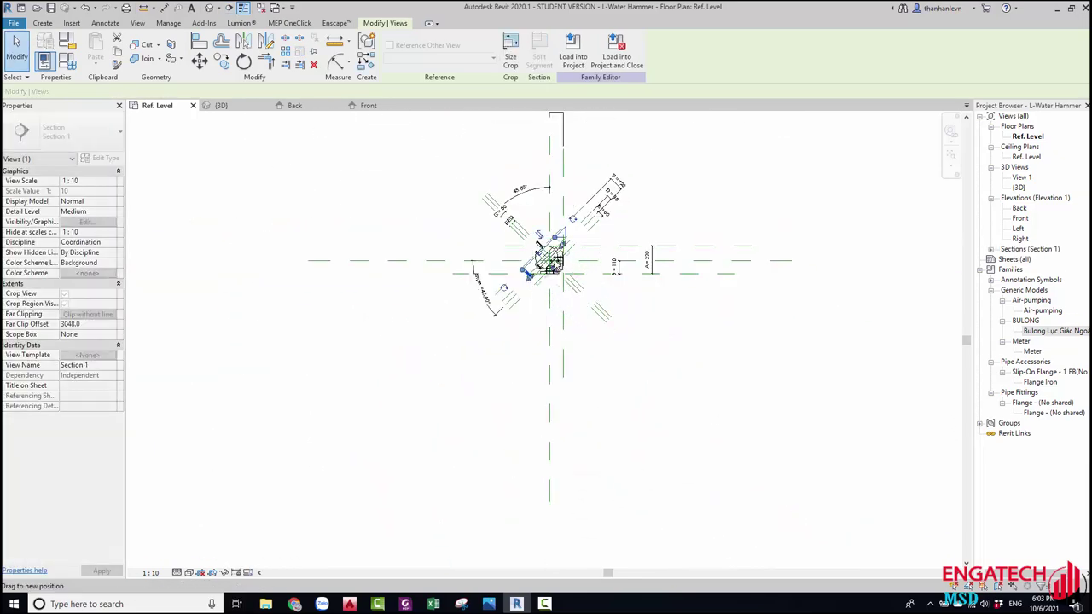
{"action": "scroll", "coordinate": [546, 260], "scroll_direction": "up", "scroll_amount": 5}
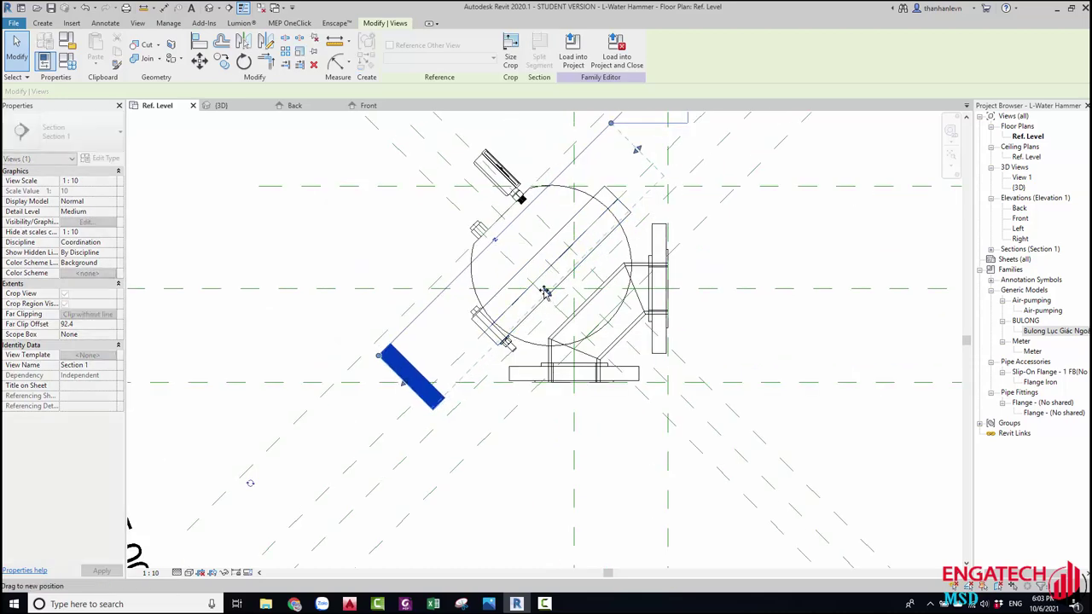
{"action": "right_click", "coordinate": [465, 281]}
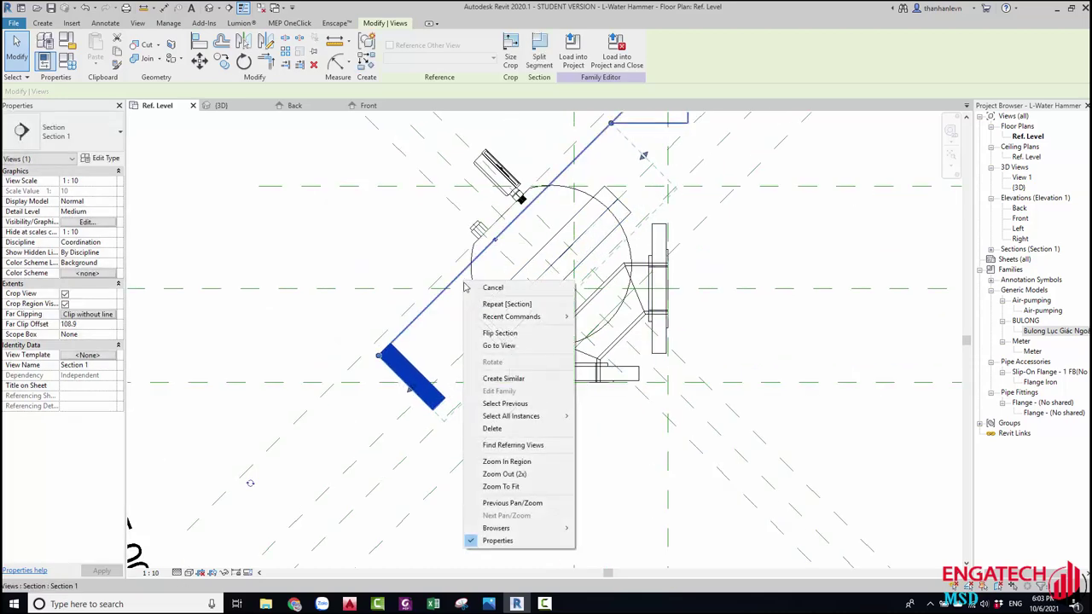
{"action": "left_click", "coordinate": [489, 345]}
{"action": "scroll", "coordinate": [546, 337], "scroll_direction": "up", "scroll_amount": 3}
Set the Section 1 detail level to Fine
{"action": "scroll", "coordinate": [509, 331], "scroll_direction": "up", "scroll_amount": 3}
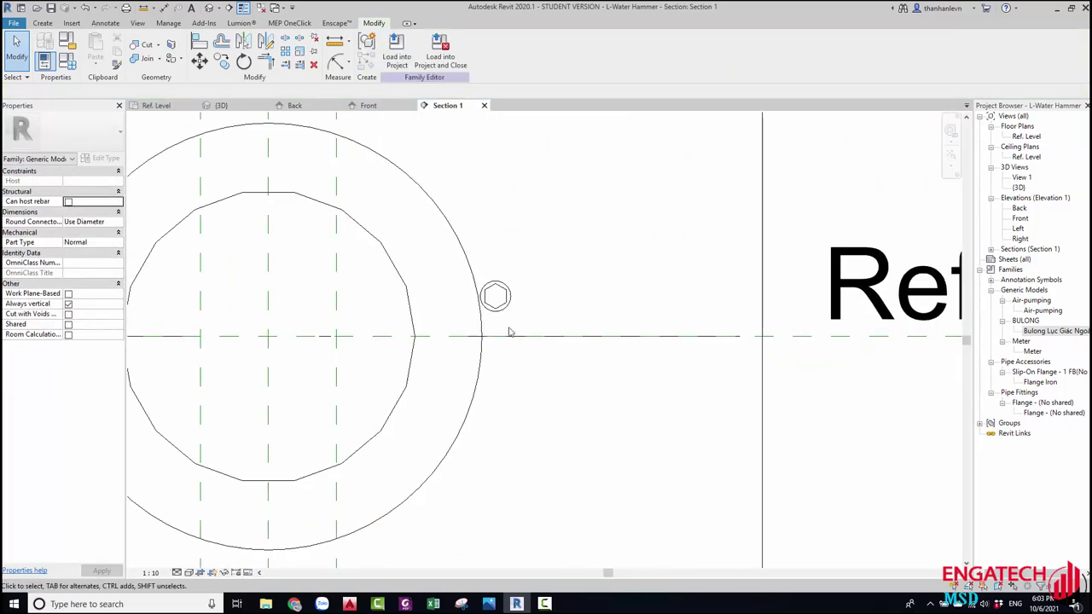
{"action": "middle_click_drag", "start_coordinate": [509, 332], "coordinate": [572, 319]}
{"action": "left_click", "coordinate": [562, 280]}
{"action": "scroll", "coordinate": [562, 277], "scroll_direction": "down", "scroll_amount": 1}
{"action": "scroll", "coordinate": [562, 277], "scroll_direction": "down", "scroll_amount": 1}
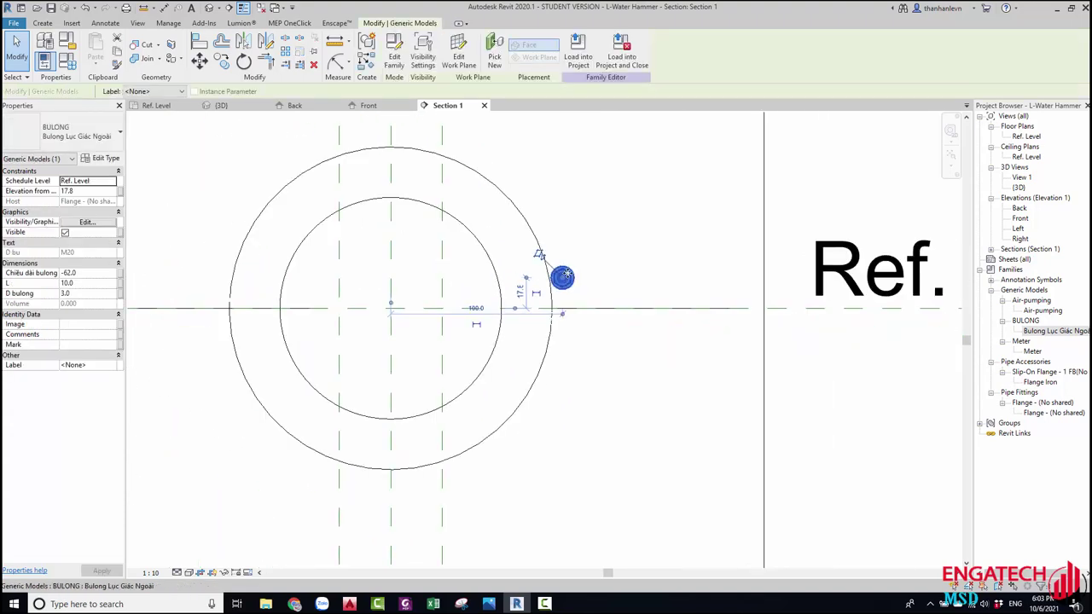
{"action": "left_click", "coordinate": [178, 572]}
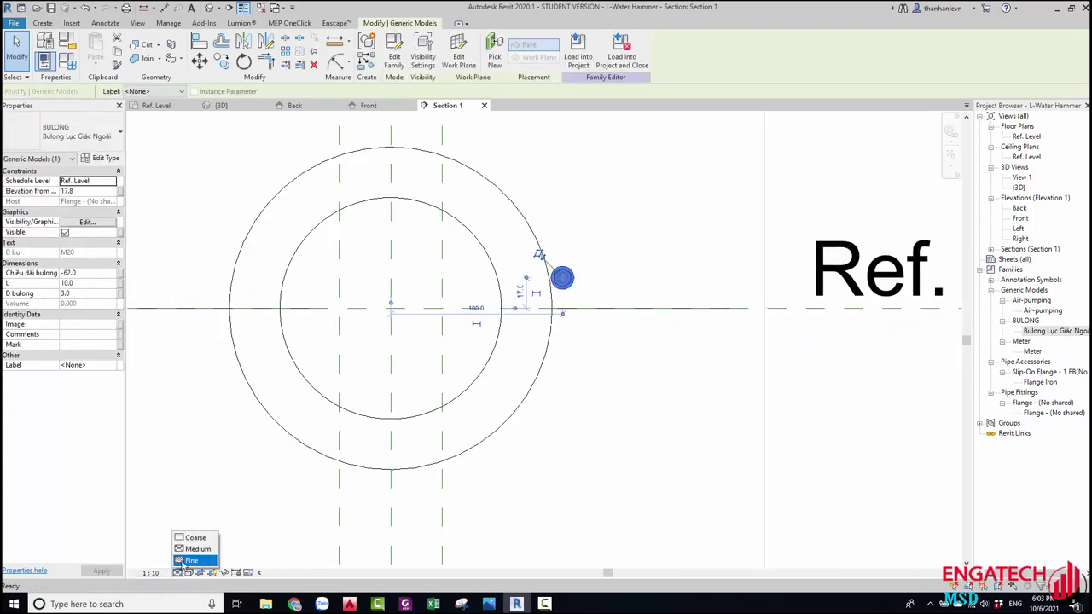
{"action": "left_click", "coordinate": [191, 560]}
Align the bolt onto the horizontal reference line, resetting its offset to 0.0
{"action": "left_click", "coordinate": [561, 278]}
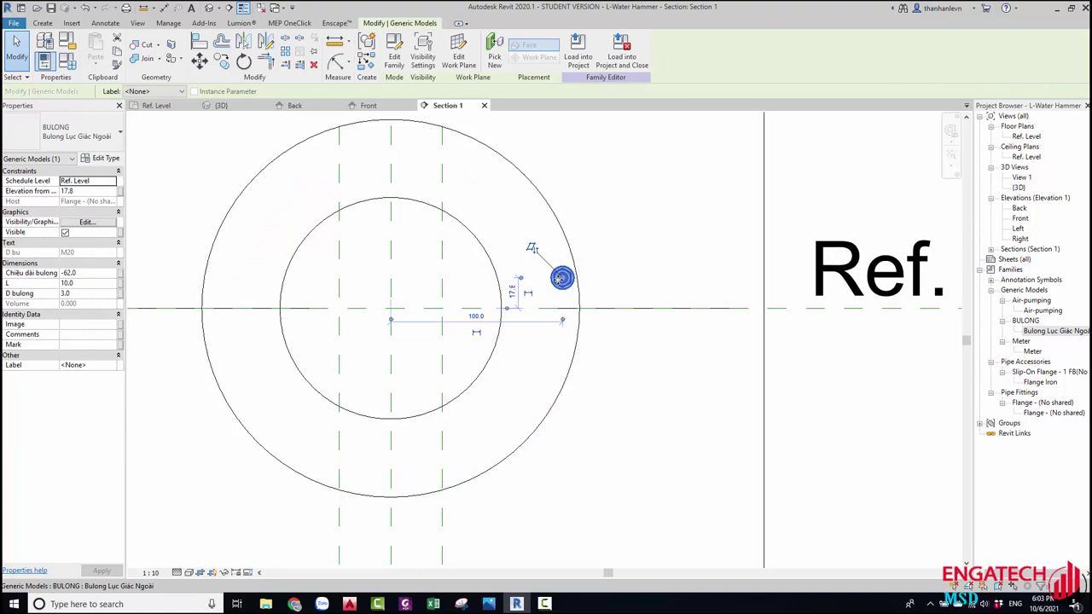
{"action": "key", "text": "l"}
{"action": "left_click", "coordinate": [597, 308]}
{"action": "left_click", "coordinate": [563, 281]}
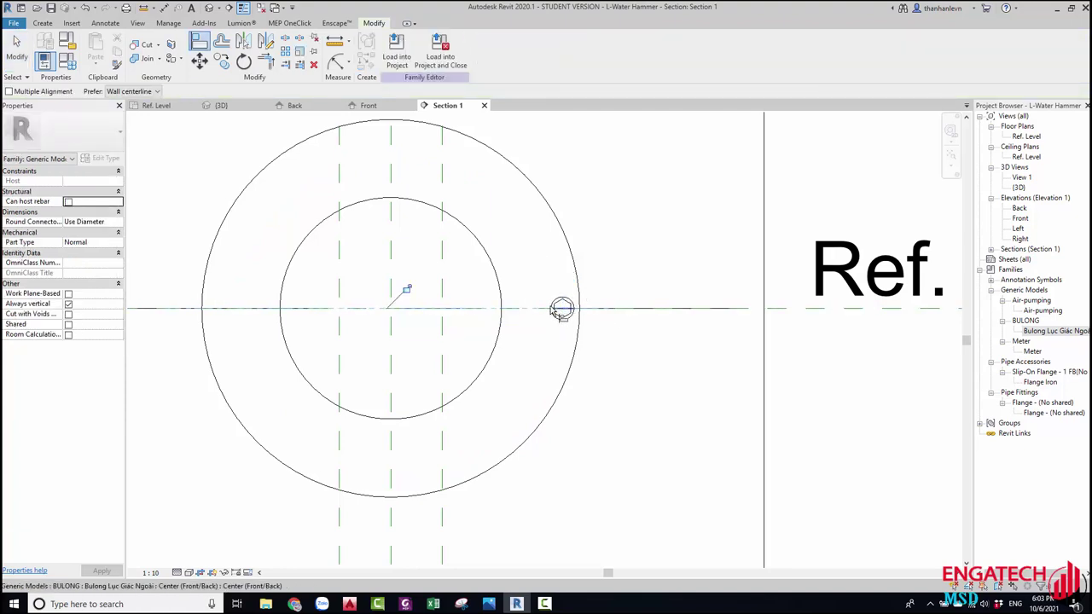
{"action": "key", "text": "Escape"}
{"action": "left_click", "coordinate": [560, 308]}
{"action": "scroll", "coordinate": [525, 335], "scroll_direction": "down", "scroll_amount": 1}
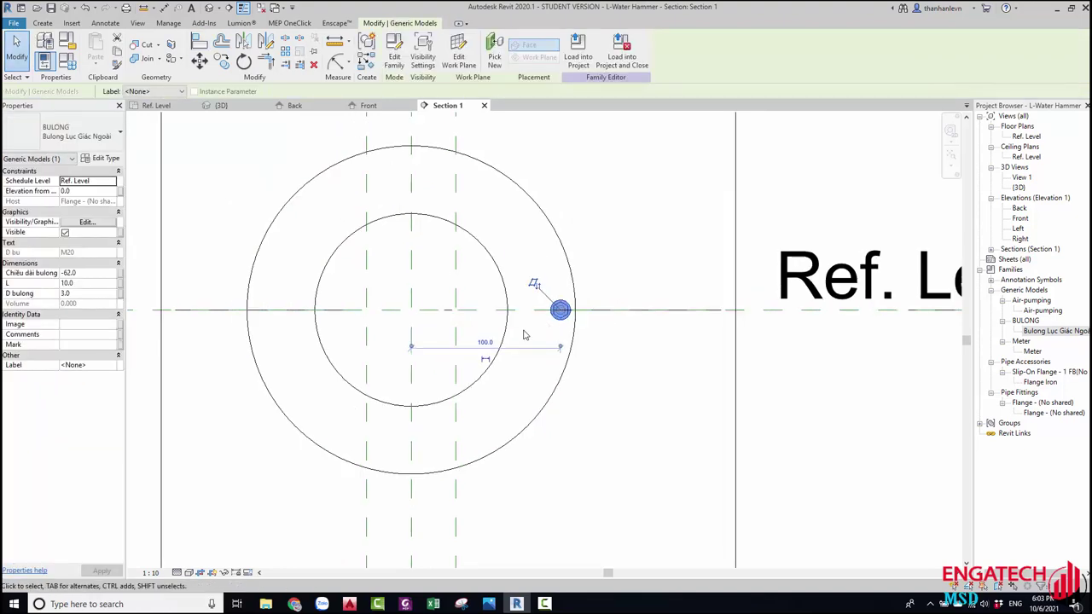
Create a radial array of 8 bolts centred on the flange centre
{"action": "left_click", "coordinate": [288, 61]}
{"action": "left_click", "coordinate": [561, 310]}
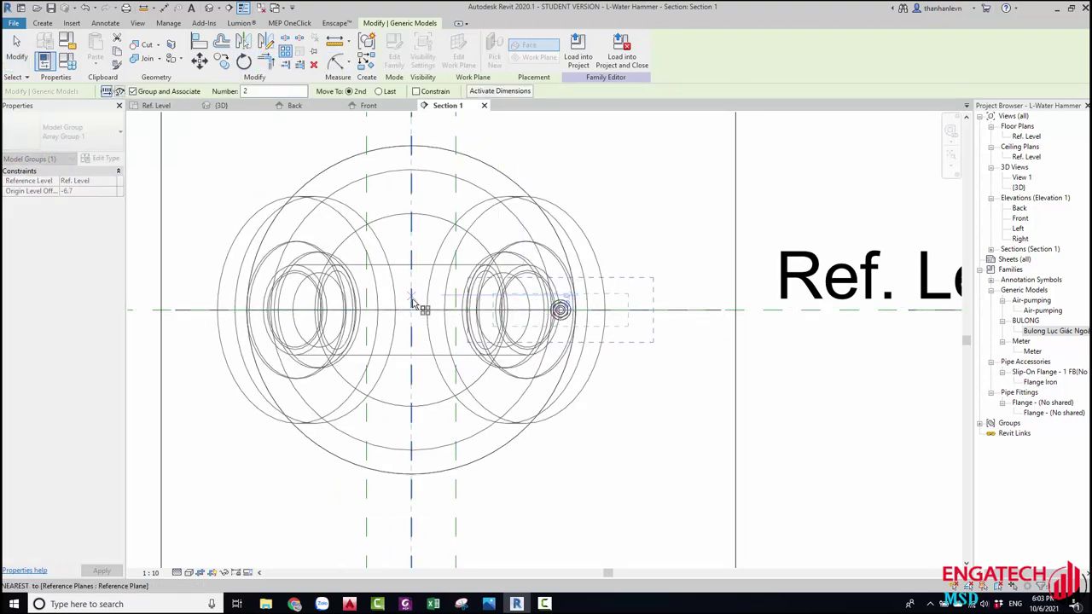
{"action": "left_click", "coordinate": [120, 92]}
{"action": "left_click_drag", "start_coordinate": [560, 311], "coordinate": [410, 310]}
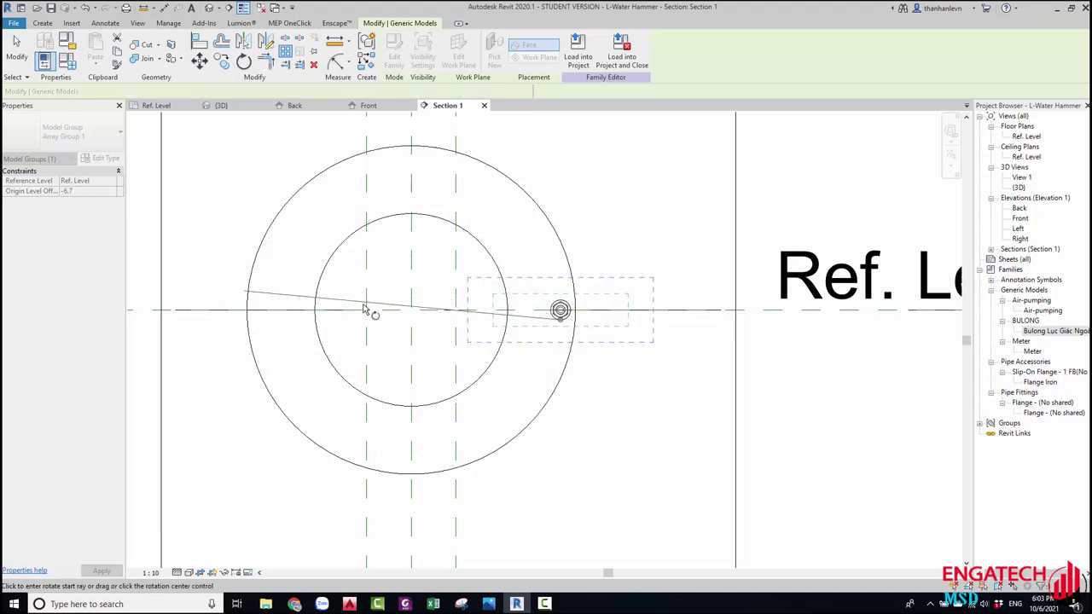
{"action": "left_click", "coordinate": [560, 311]}
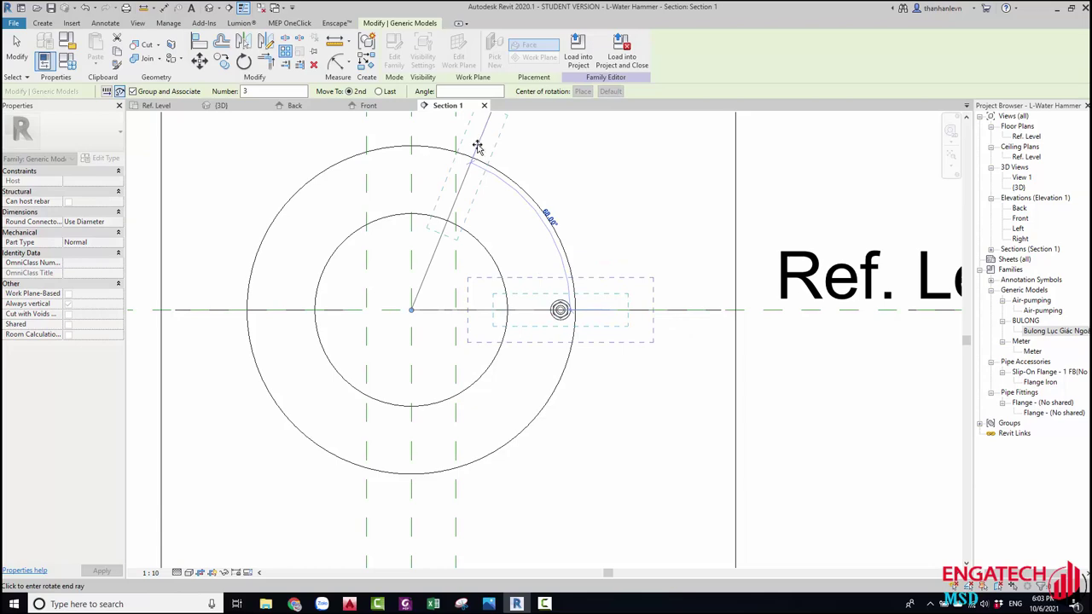
{"action": "scroll", "coordinate": [480, 171], "scroll_direction": "down", "scroll_amount": 2}
{"action": "scroll", "coordinate": [483, 230], "scroll_direction": "up", "scroll_amount": 2}
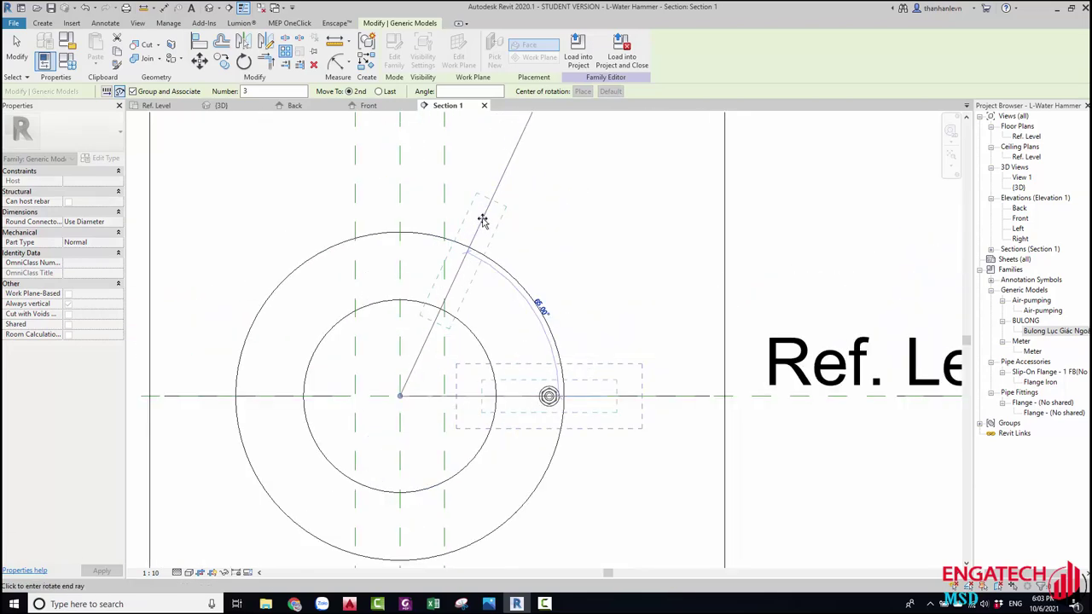
{"action": "type", "text": "45"}
{"action": "key", "text": "Return"}
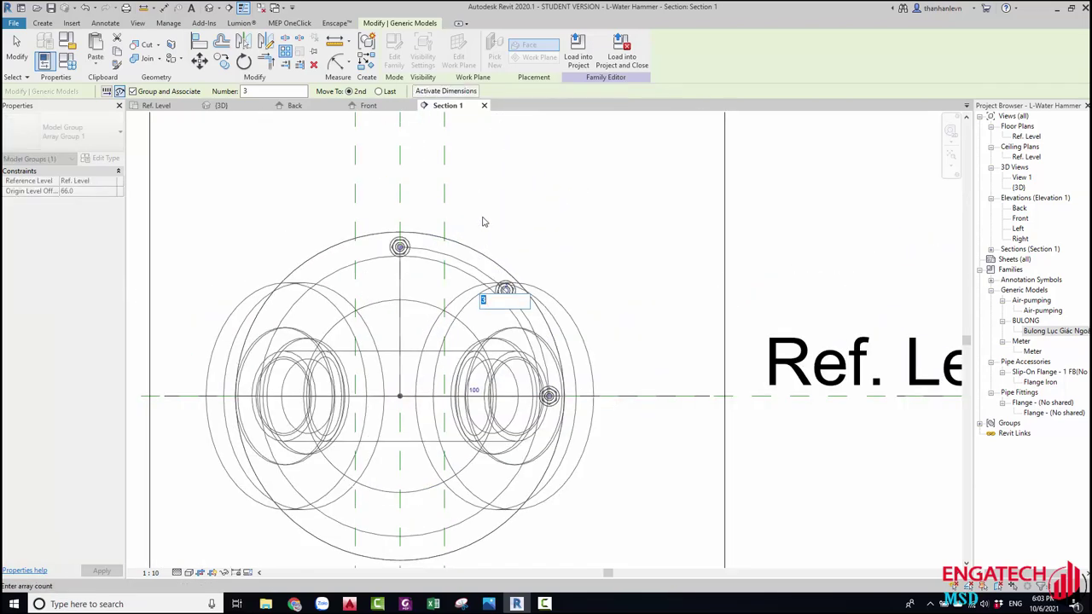
{"action": "scroll", "coordinate": [478, 248], "scroll_direction": "down", "scroll_amount": 2}
{"action": "scroll", "coordinate": [455, 251], "scroll_direction": "up", "scroll_amount": 3}
{"action": "type", "text": "8"}
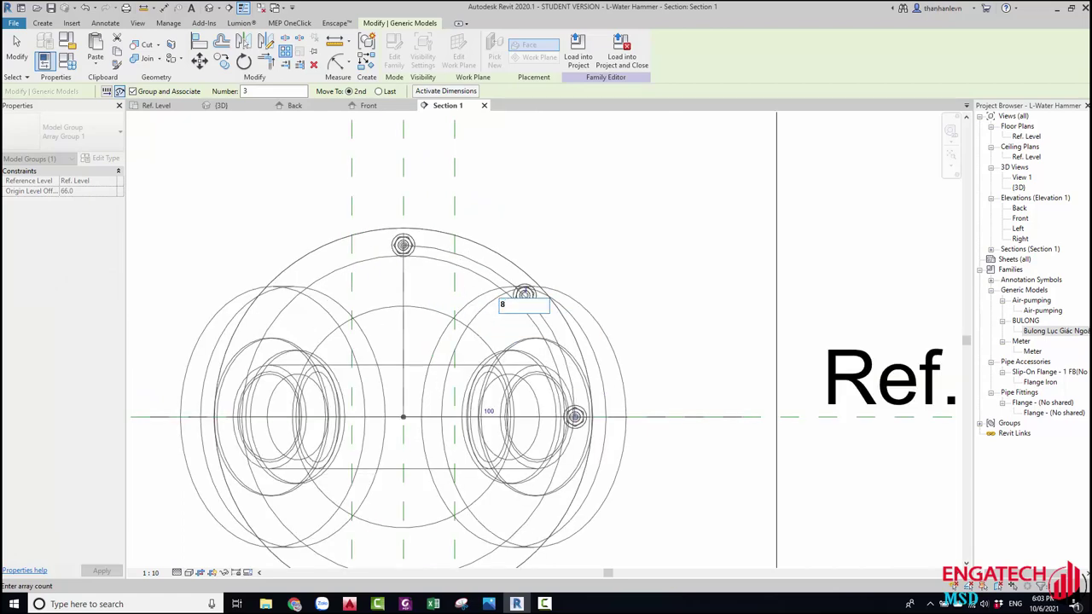
{"action": "key", "text": "Return"}
{"action": "scroll", "coordinate": [405, 290], "scroll_direction": "down", "scroll_amount": 2}
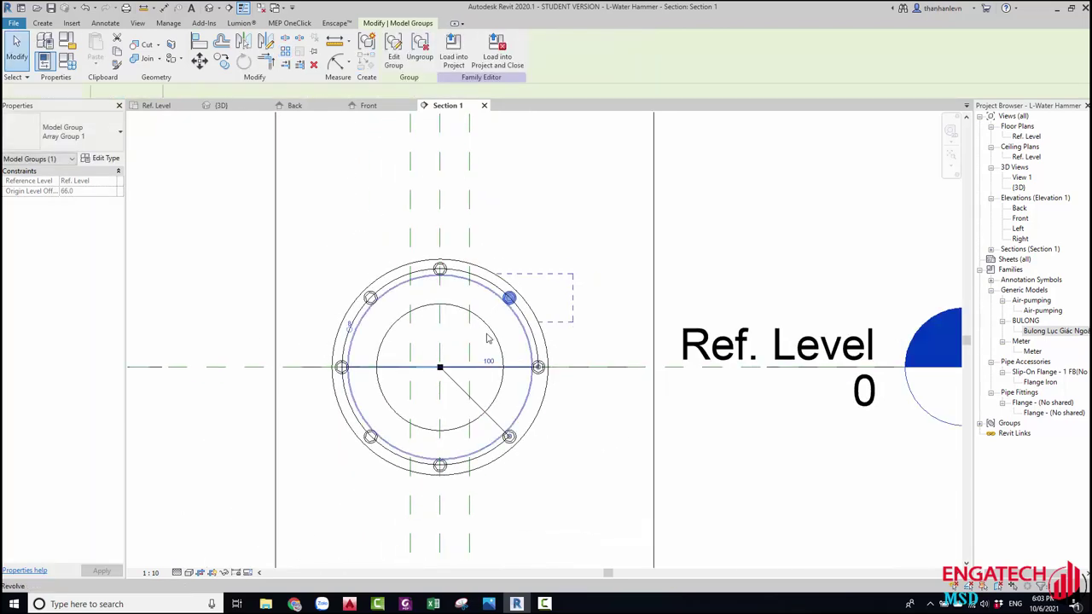
Change the bolt array's total angle to 360° so the bolts ring the flange
{"action": "key", "text": "Escape"}
{"action": "left_click", "coordinate": [438, 353]}
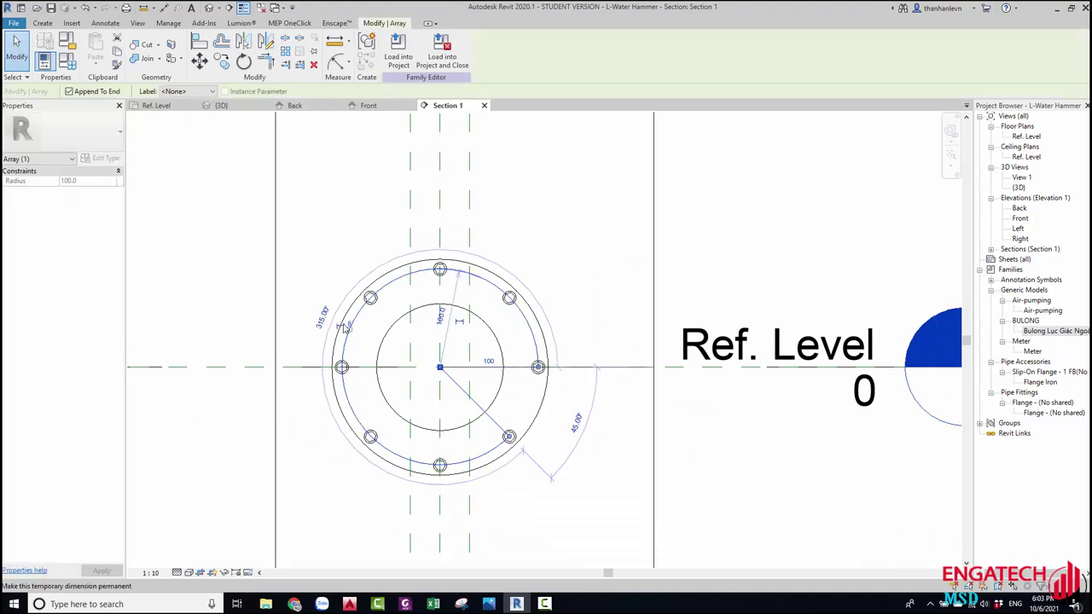
{"action": "left_click", "coordinate": [326, 317]}
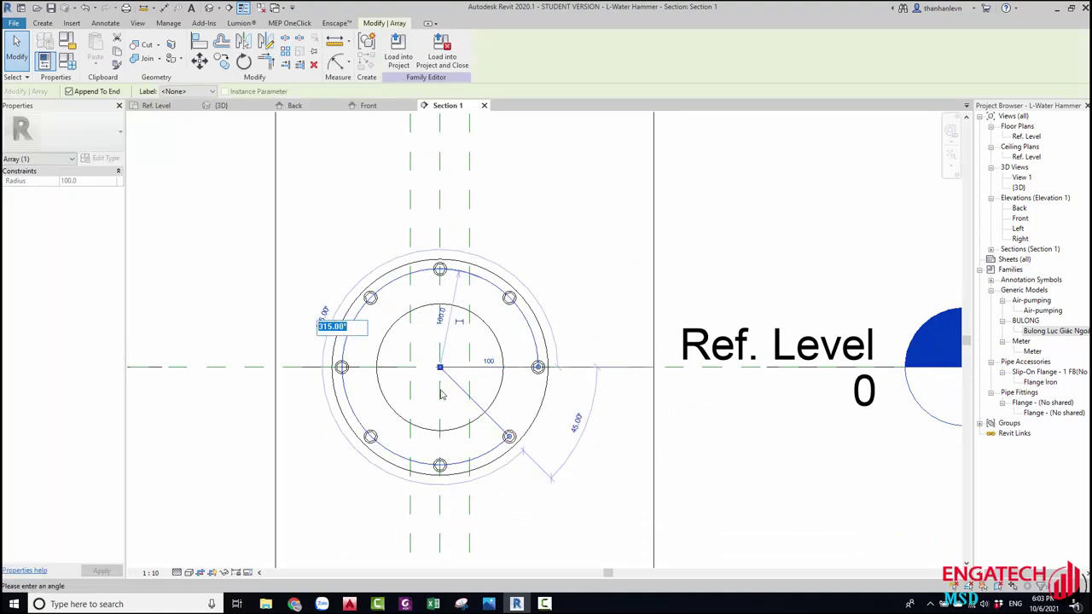
{"action": "key", "text": "Escape"}
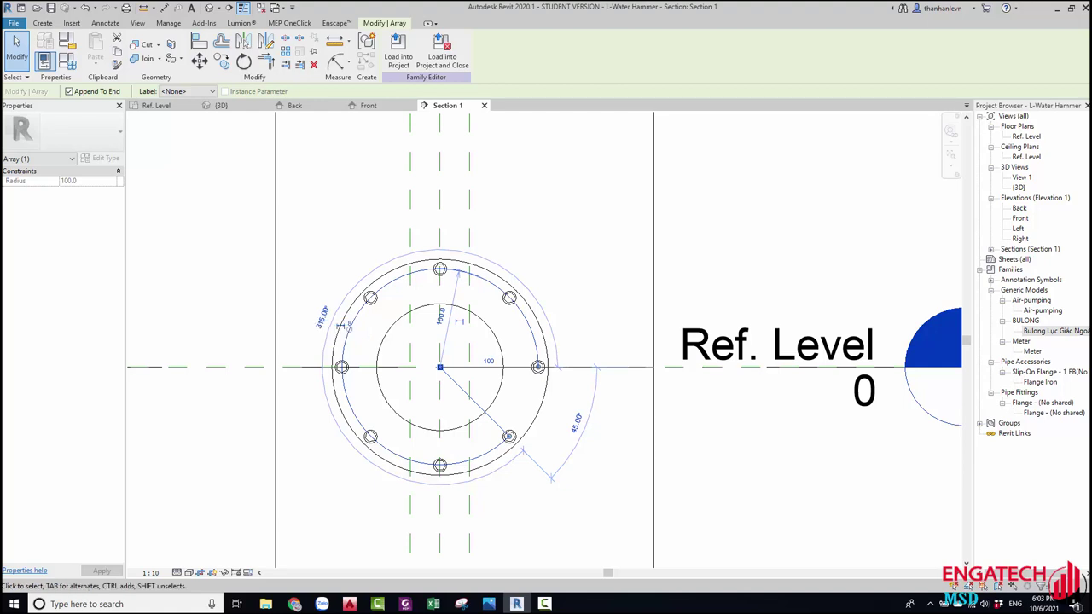
{"action": "left_click", "coordinate": [323, 316]}
{"action": "type", "text": "36"}
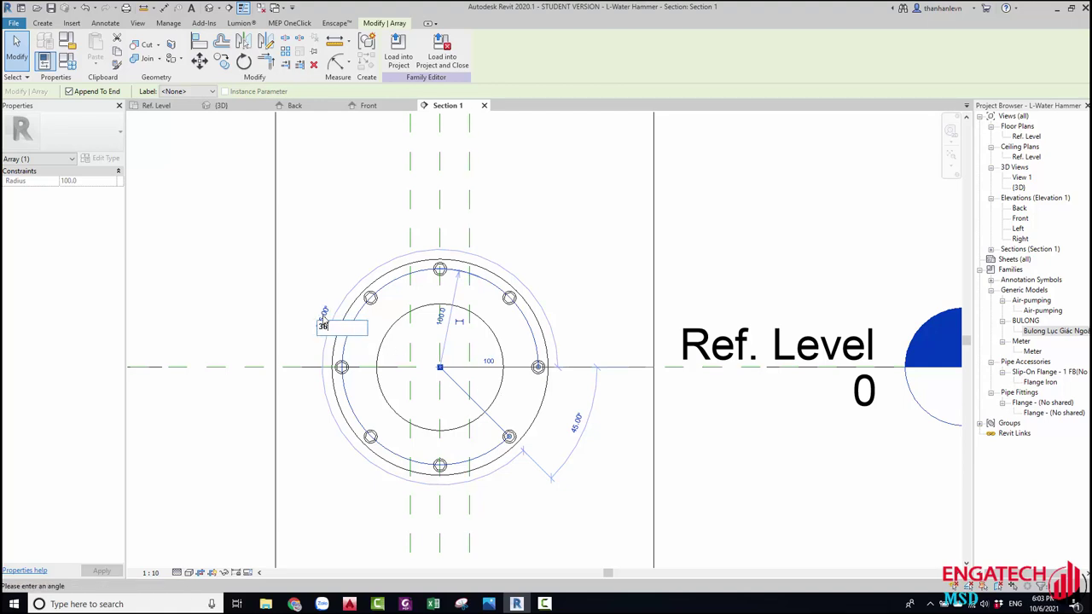
{"action": "type", "text": "0"}
{"action": "key", "text": "Return"}
{"action": "key", "text": "Escape"}
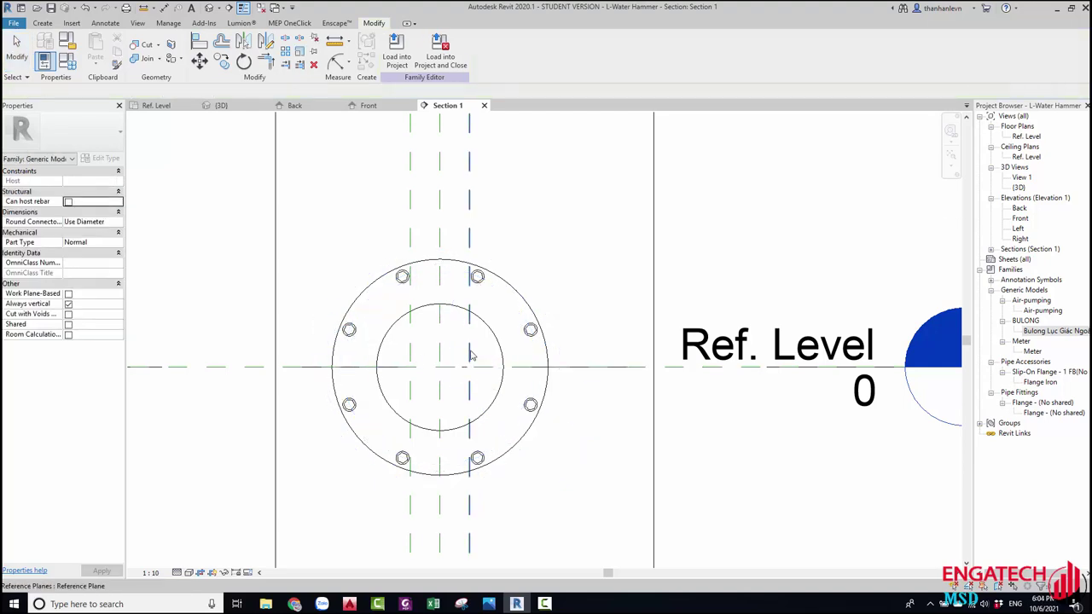
{"action": "left_click_drag", "start_coordinate": [463, 297], "coordinate": [336, 244]}
{"action": "key", "text": "Escape"}
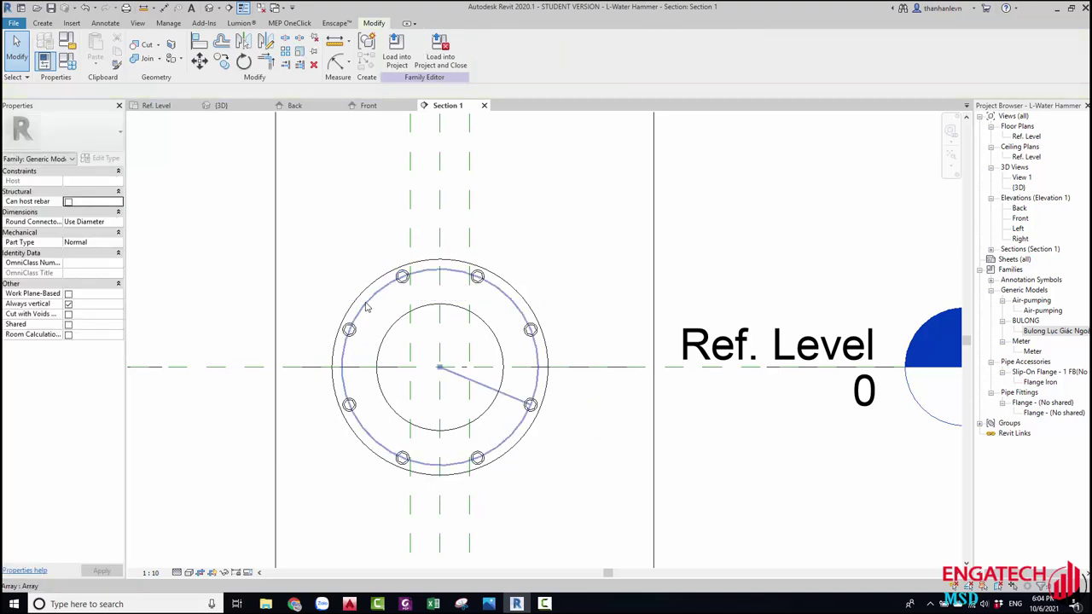
{"action": "left_click", "coordinate": [367, 307]}
{"action": "left_click", "coordinate": [194, 91]}
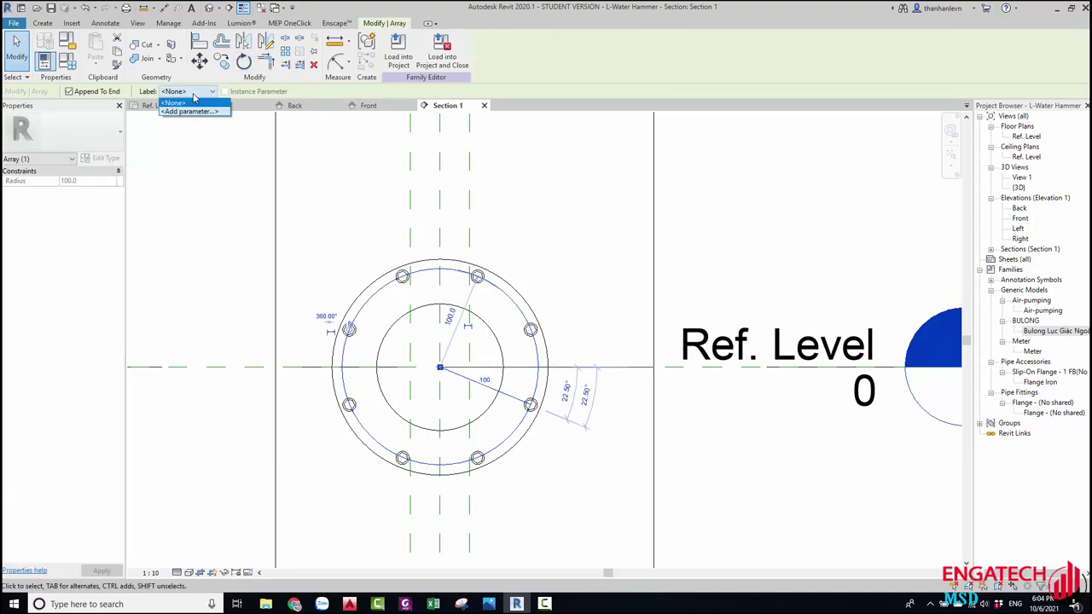
{"action": "key", "text": "ctrl+Tab"}
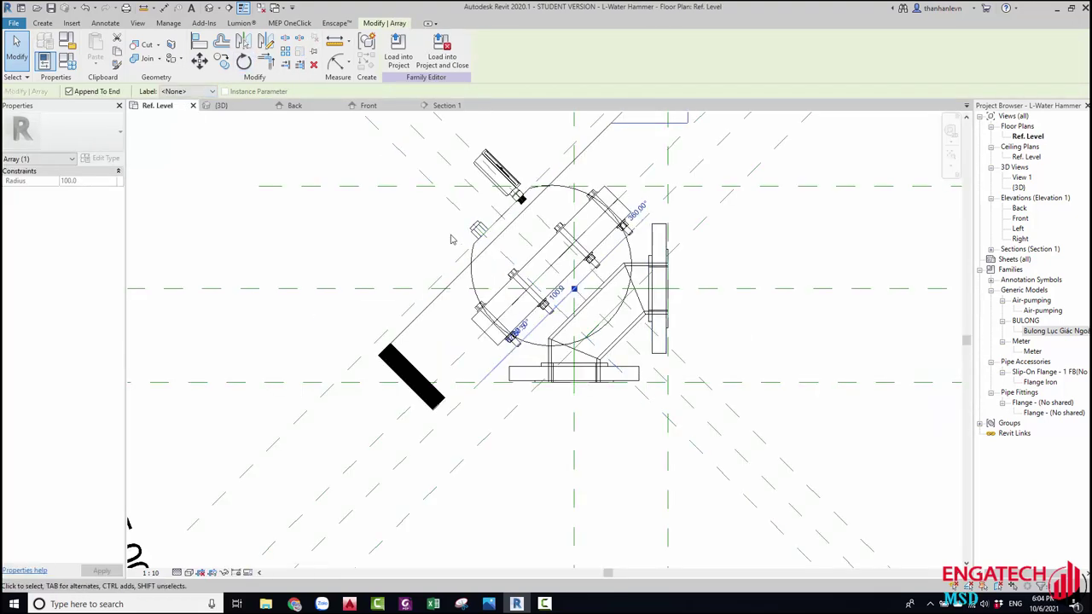
{"action": "scroll", "coordinate": [499, 306], "scroll_direction": "up", "scroll_amount": 2}
{"action": "left_click", "coordinate": [516, 255]}
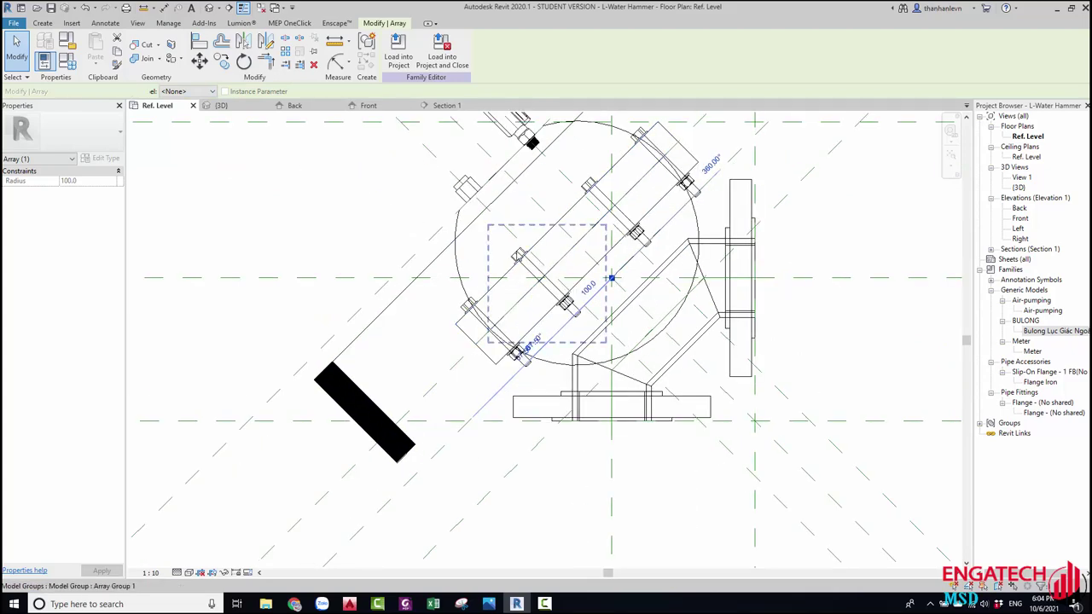
{"action": "left_click", "coordinate": [445, 106]}
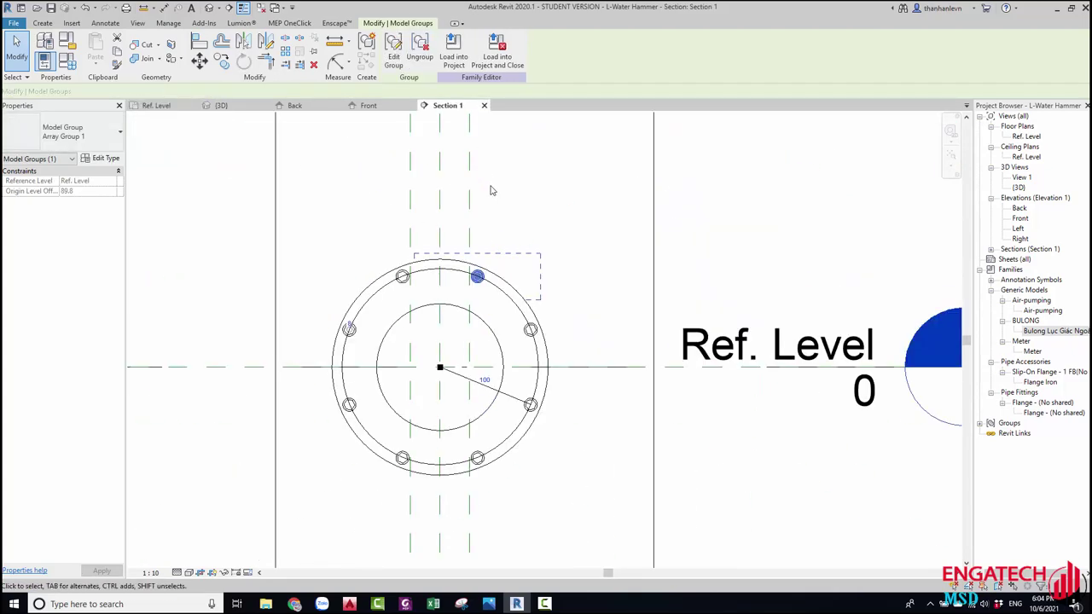
{"action": "left_click", "coordinate": [375, 290]}
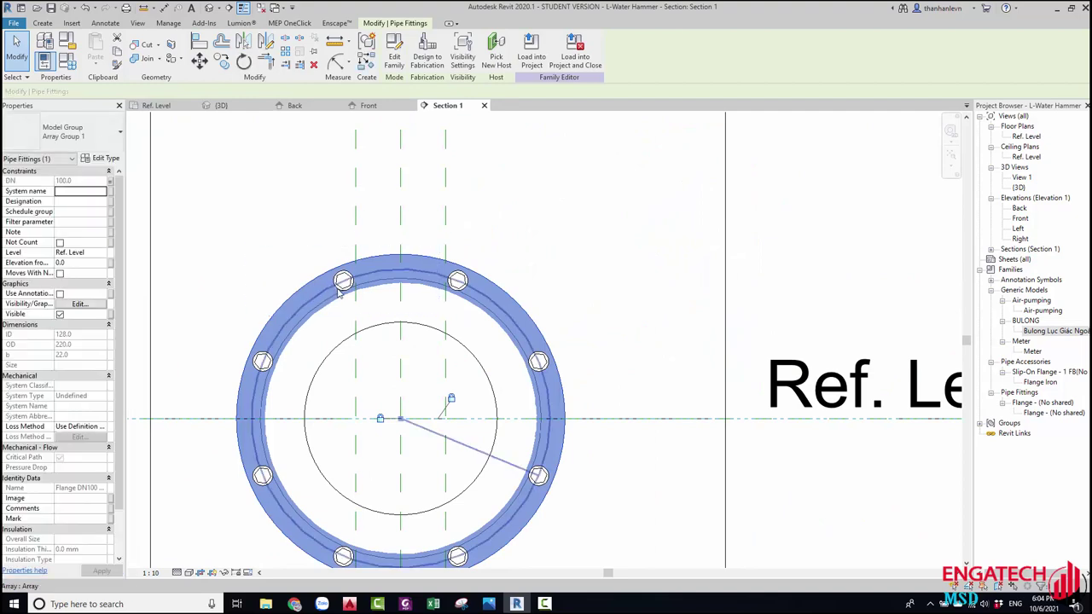
{"action": "left_click", "coordinate": [313, 297]}
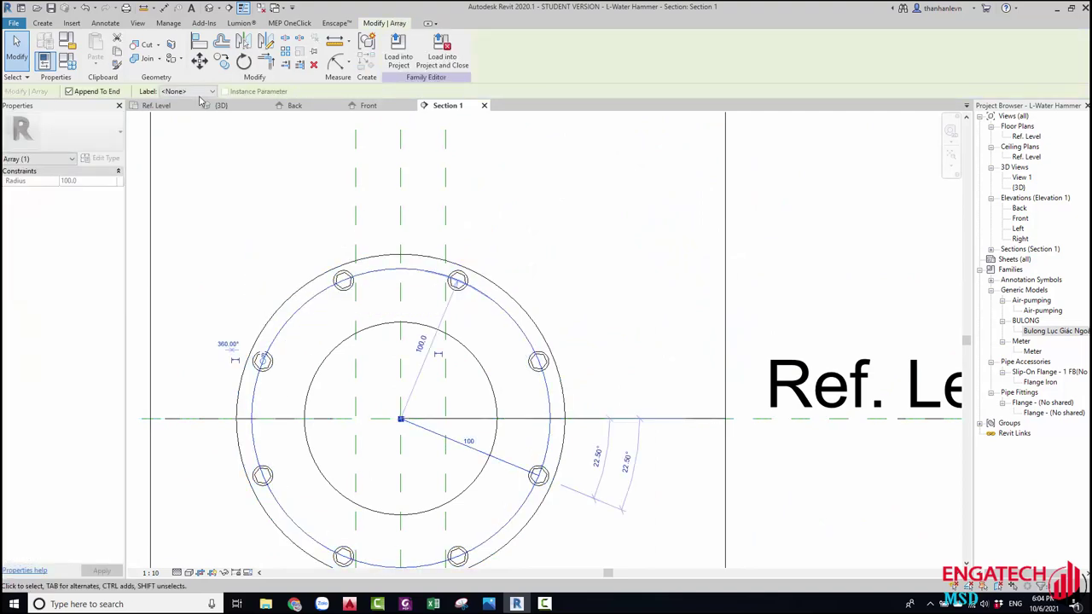
{"action": "left_click", "coordinate": [189, 92]}
{"action": "key", "text": "Return"}
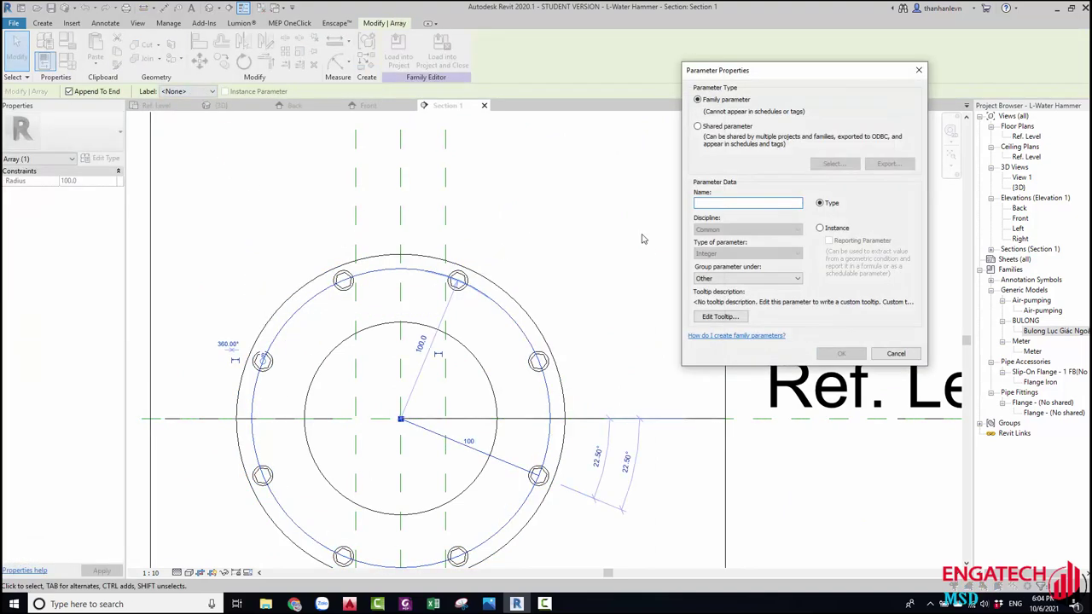
{"action": "type", "text": "N"}
{"action": "key", "text": "BackSpace"}
{"action": "type", "text": "n1"}
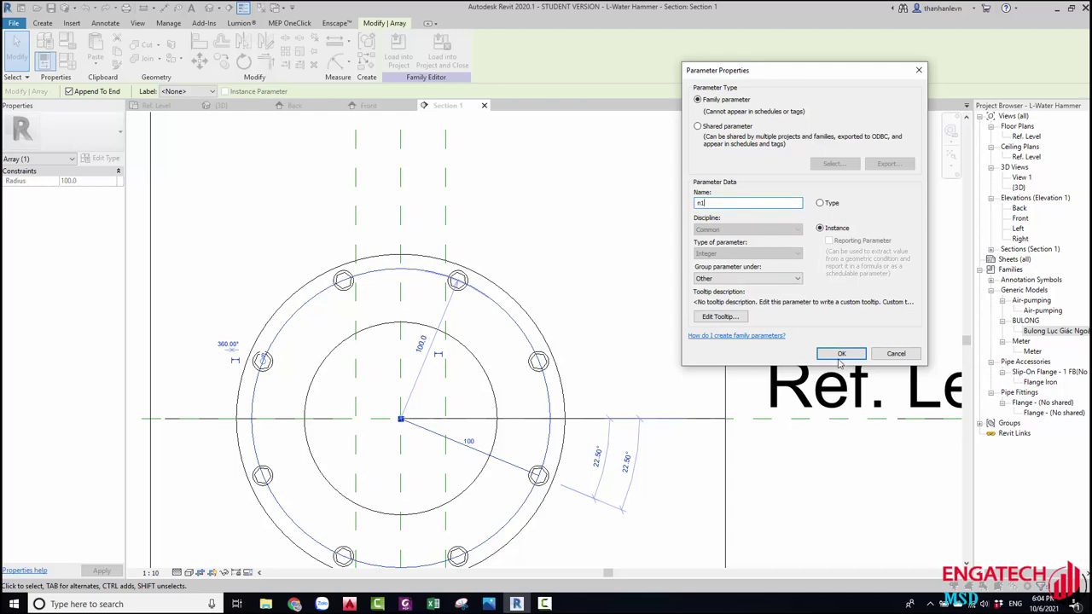
{"action": "left_click", "coordinate": [841, 353]}
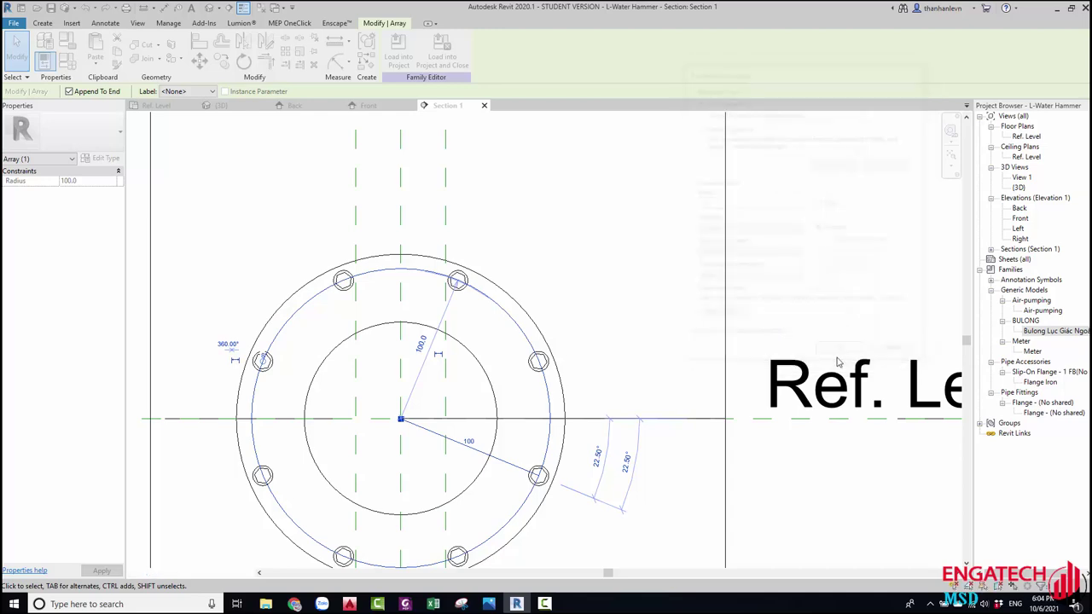
{"action": "key", "text": "Escape"}
{"action": "scroll", "coordinate": [408, 291], "scroll_direction": "down", "scroll_amount": 2}
{"action": "scroll", "coordinate": [408, 290], "scroll_direction": "up", "scroll_amount": 3}
Place a ø200 diameter dimension across the bolt circle
{"action": "key", "text": "d"}
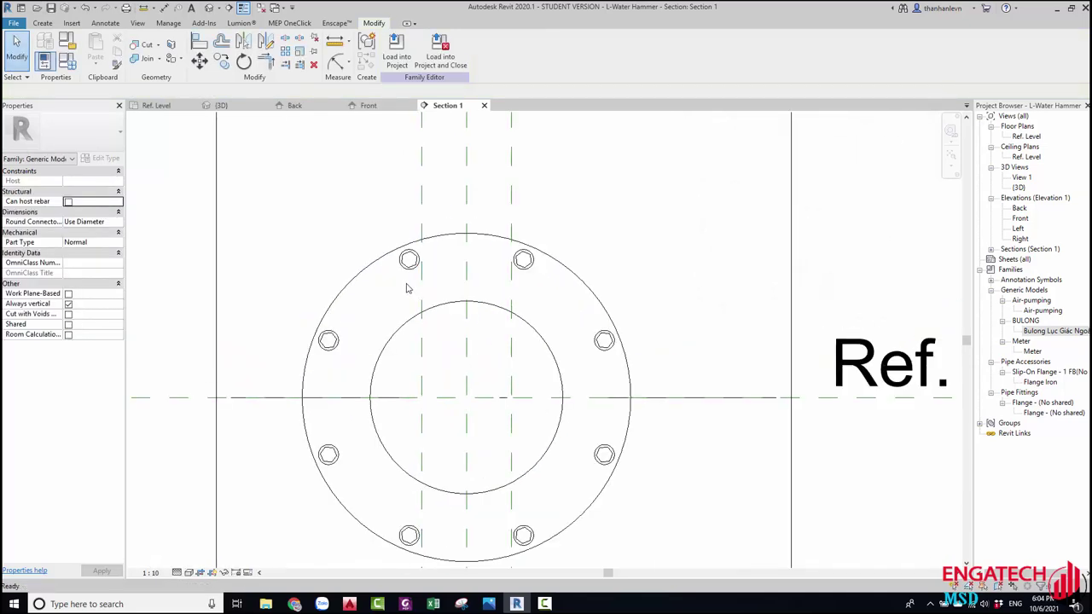
{"action": "key", "text": "i"}
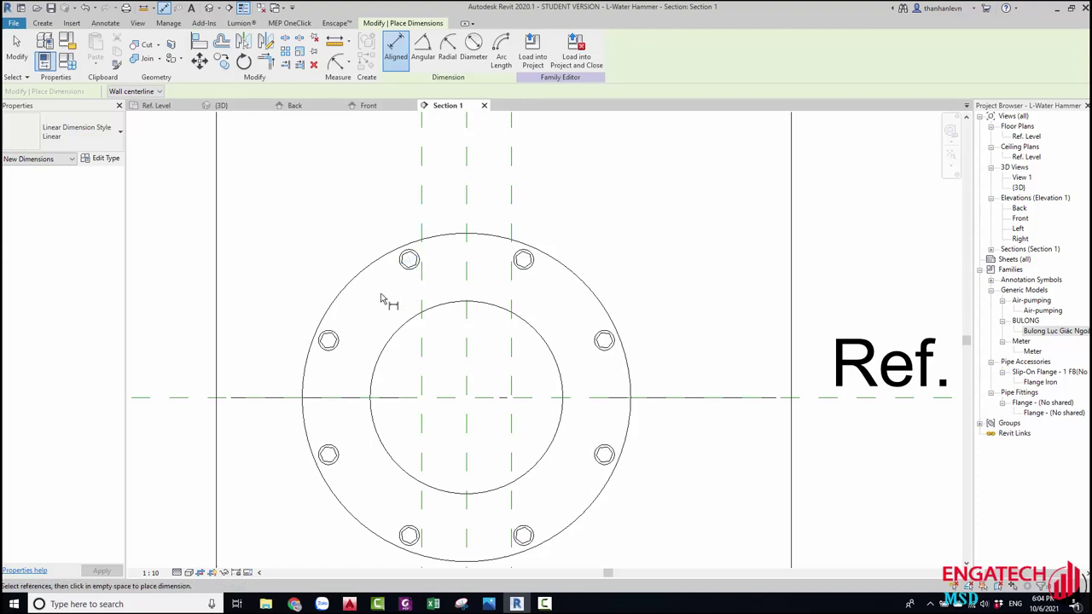
{"action": "left_click", "coordinate": [471, 47]}
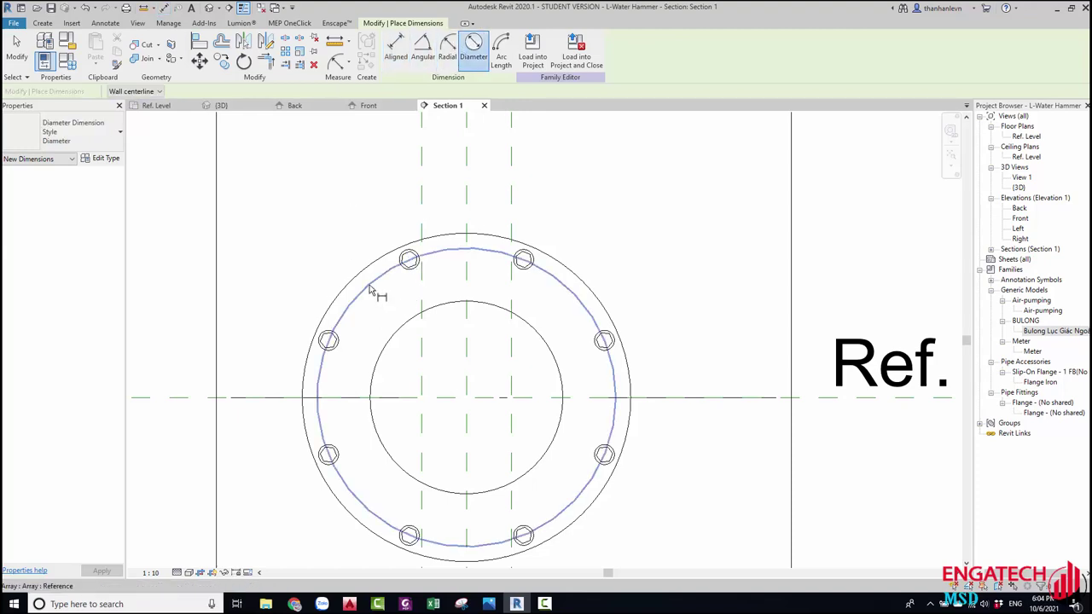
{"action": "left_click", "coordinate": [374, 289]}
{"action": "left_click", "coordinate": [396, 319]}
{"action": "key", "text": "Escape"}
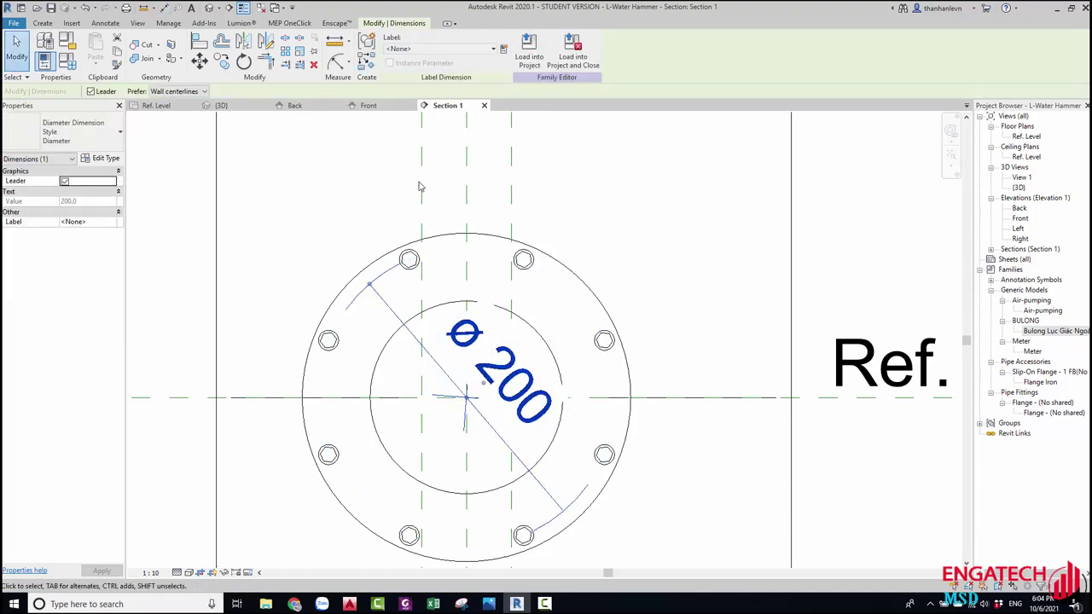
Label the diameter with a new instance parameter named D bu1
{"action": "left_click", "coordinate": [503, 49]}
{"action": "type", "text": "D bu1"}
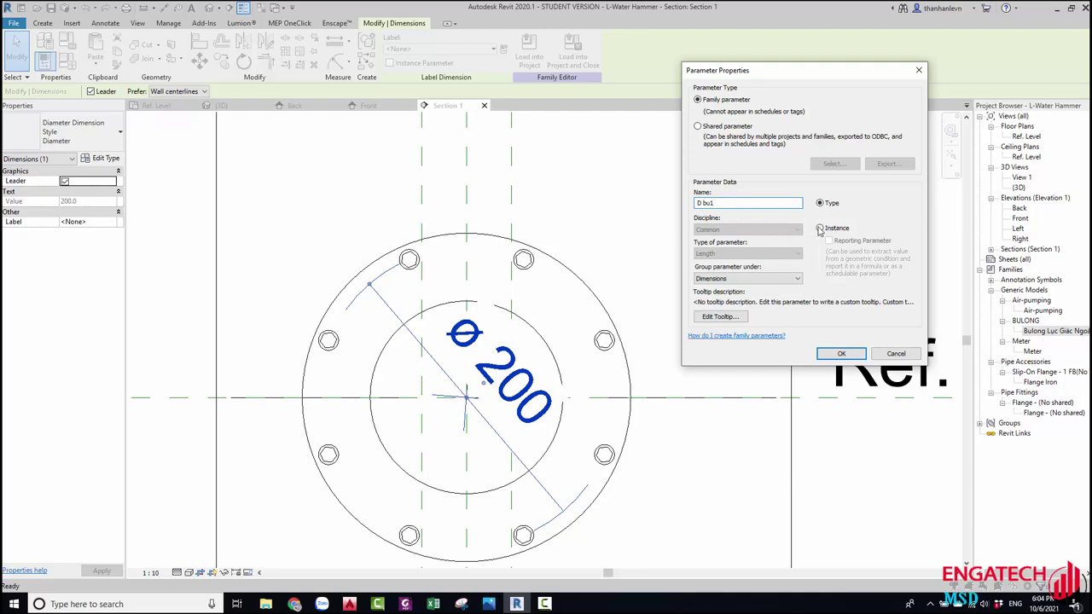
{"action": "left_click", "coordinate": [819, 230]}
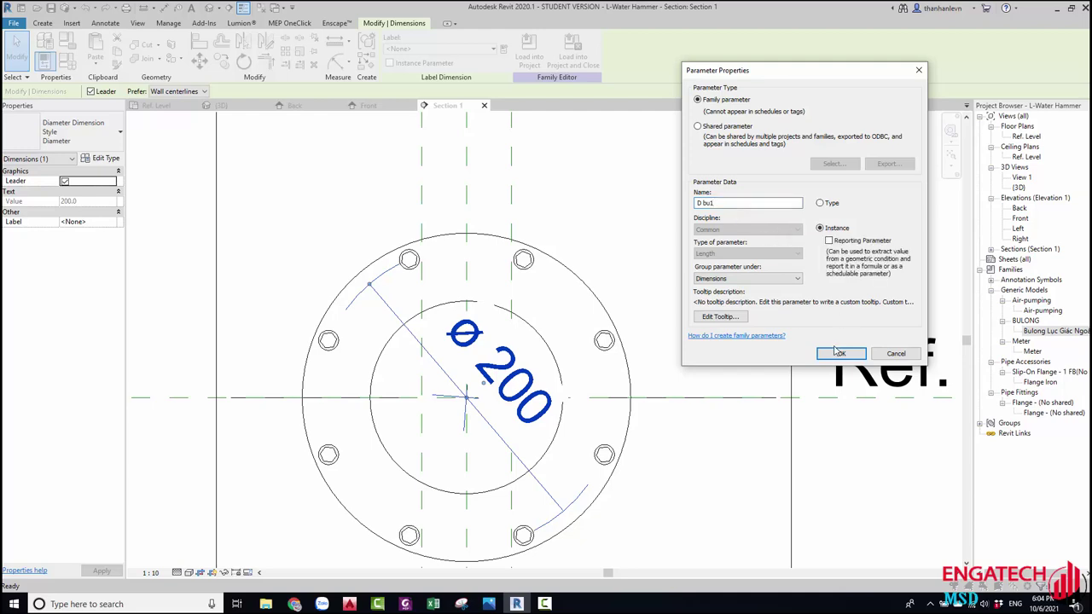
{"action": "left_click", "coordinate": [841, 353]}
{"action": "left_click", "coordinate": [633, 227]}
{"action": "scroll", "coordinate": [596, 256], "scroll_direction": "down", "scroll_amount": 2}
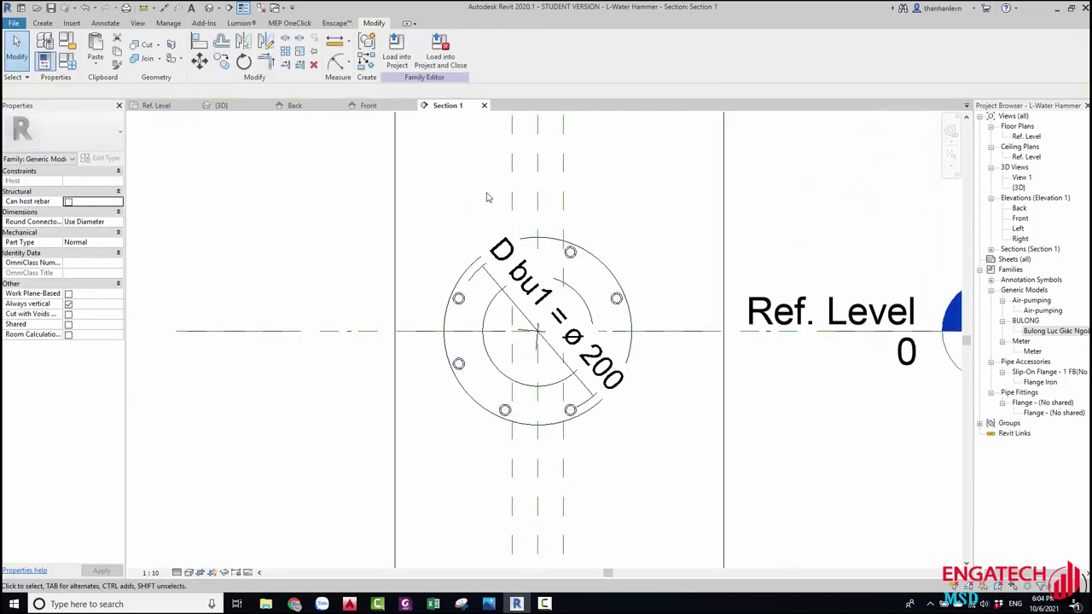
{"action": "middle_click_drag", "start_coordinate": [487, 195], "coordinate": [408, 221]}
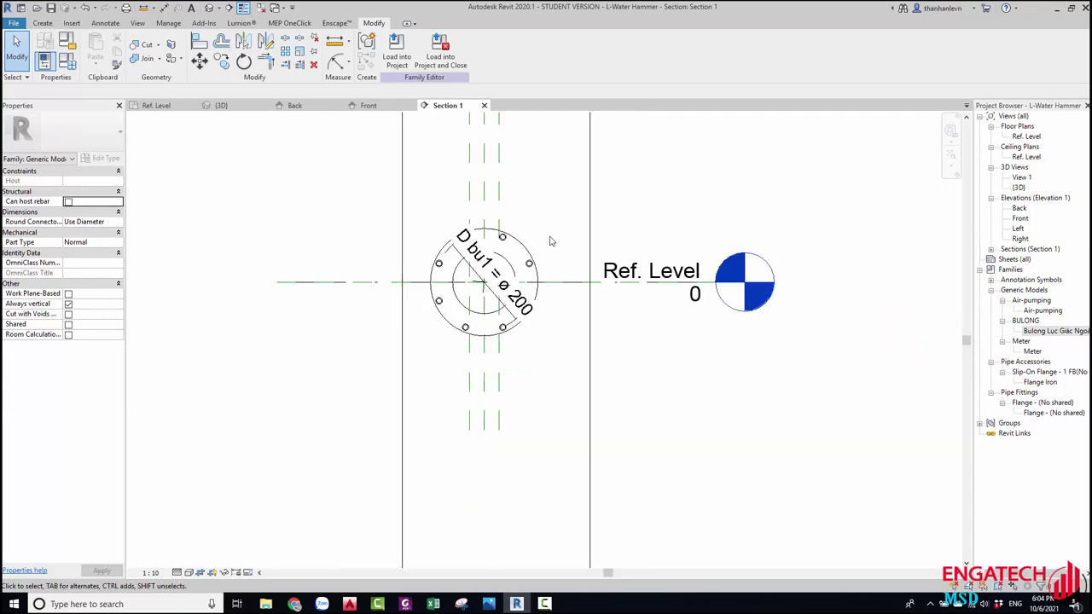
Open the {3D} view and set its scale to 1:5
{"action": "left_click", "coordinate": [209, 7]}
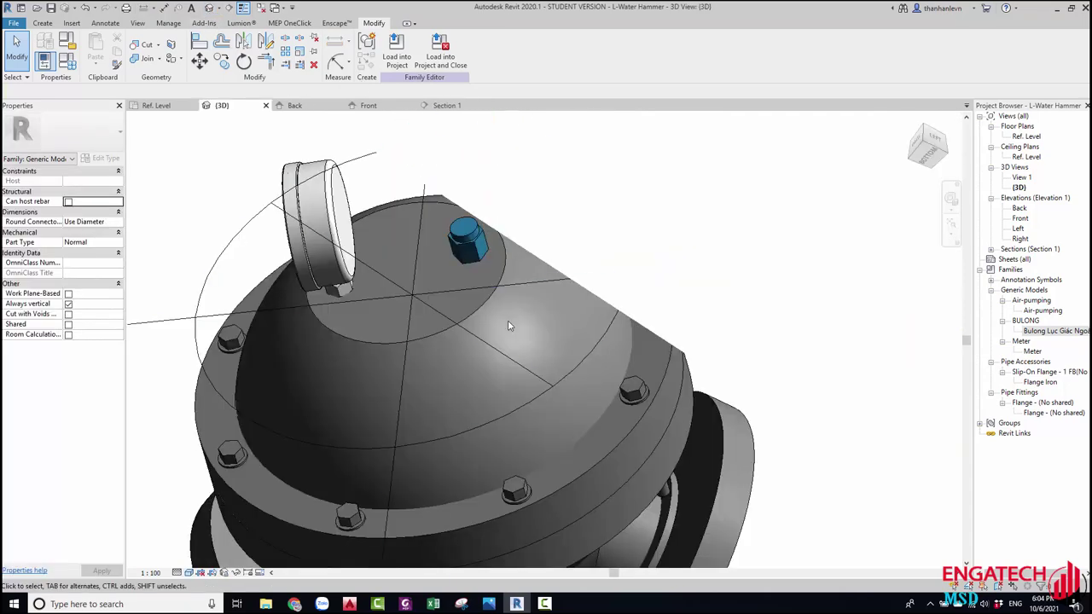
{"action": "mouse_move", "coordinate": [507, 324]}
{"action": "middle_mouse_down", "text": "shift"}
{"action": "mouse_move", "coordinate": [580, 236]}
{"action": "mouse_move", "coordinate": [649, 319]}
{"action": "mouse_move", "coordinate": [462, 276]}
{"action": "mouse_move", "coordinate": [434, 344]}
{"action": "middle_mouse_up", "text": "shift"}
{"action": "scroll", "coordinate": [400, 383], "scroll_direction": "up", "scroll_amount": 2}
{"action": "scroll", "coordinate": [226, 434], "scroll_direction": "down", "scroll_amount": 1}
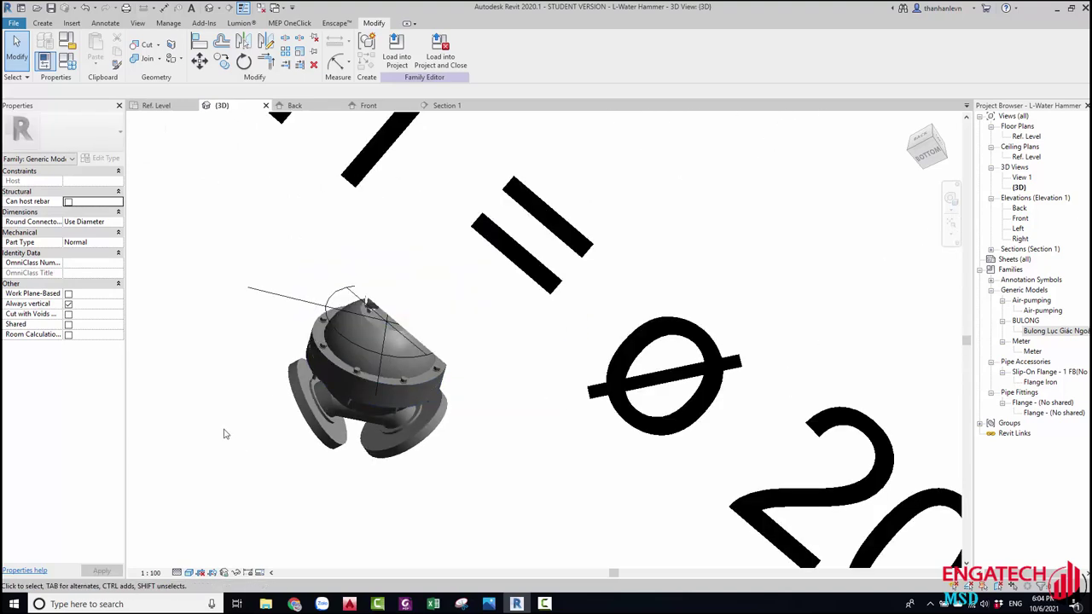
{"action": "scroll", "coordinate": [298, 434], "scroll_direction": "down", "scroll_amount": 3}
{"action": "left_click", "coordinate": [152, 573]}
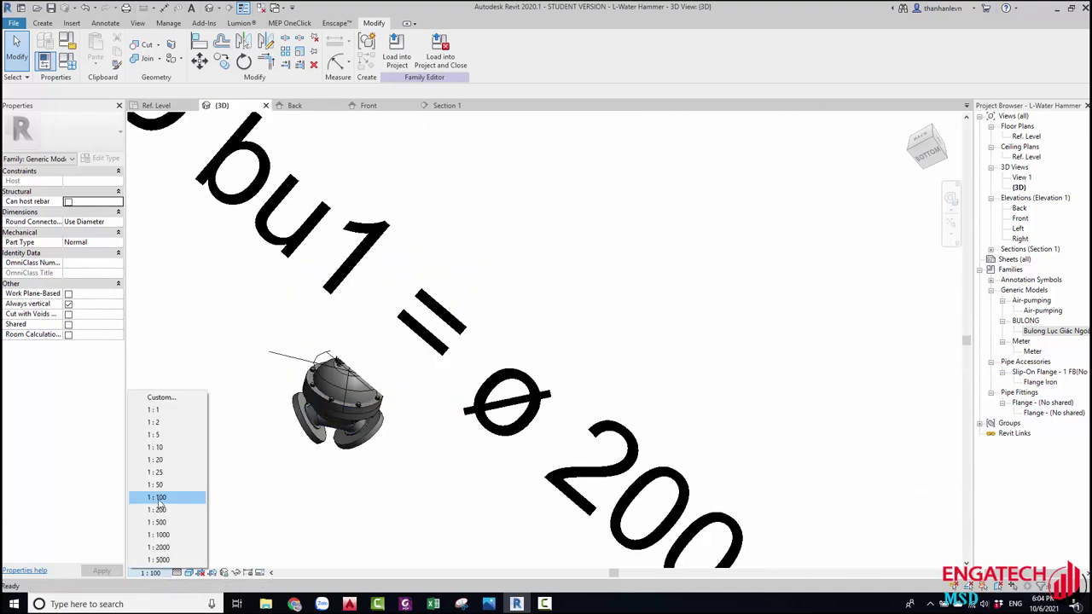
{"action": "left_click", "coordinate": [154, 434]}
Edit the bolt array group and pick one bolt inside it
{"action": "mouse_move", "coordinate": [341, 401]}
{"action": "middle_mouse_down", "text": "shift"}
{"action": "mouse_move", "coordinate": [415, 378]}
{"action": "mouse_move", "coordinate": [264, 441]}
{"action": "middle_mouse_up", "text": "shift"}
{"action": "scroll", "coordinate": [264, 440], "scroll_direction": "up", "scroll_amount": 4}
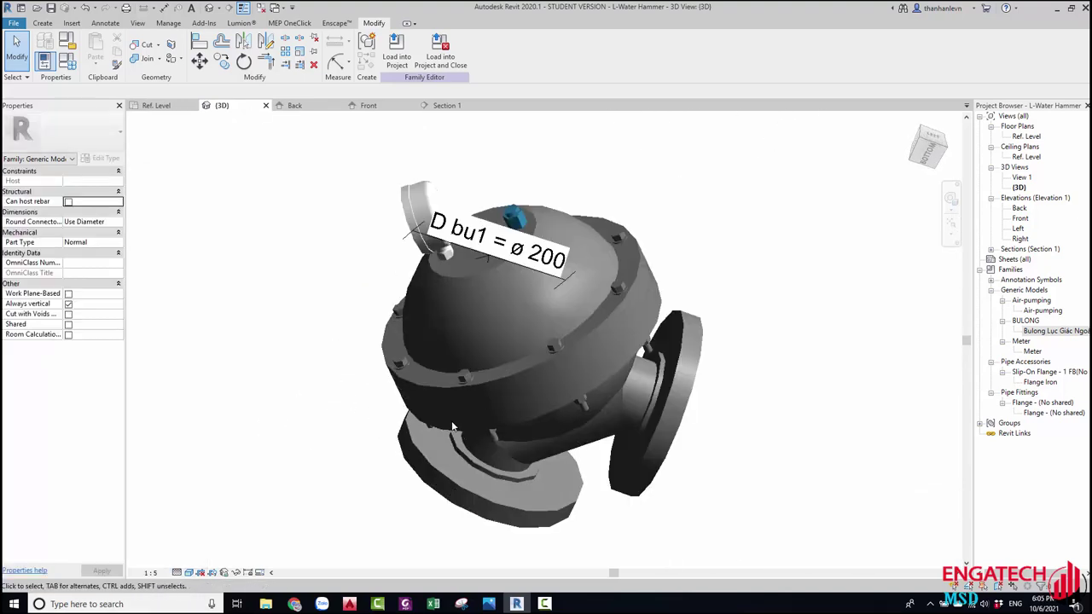
{"action": "middle_click_drag", "start_coordinate": [451, 421], "coordinate": [474, 374], "text": "shift"}
{"action": "scroll", "coordinate": [475, 374], "scroll_direction": "up", "scroll_amount": 2}
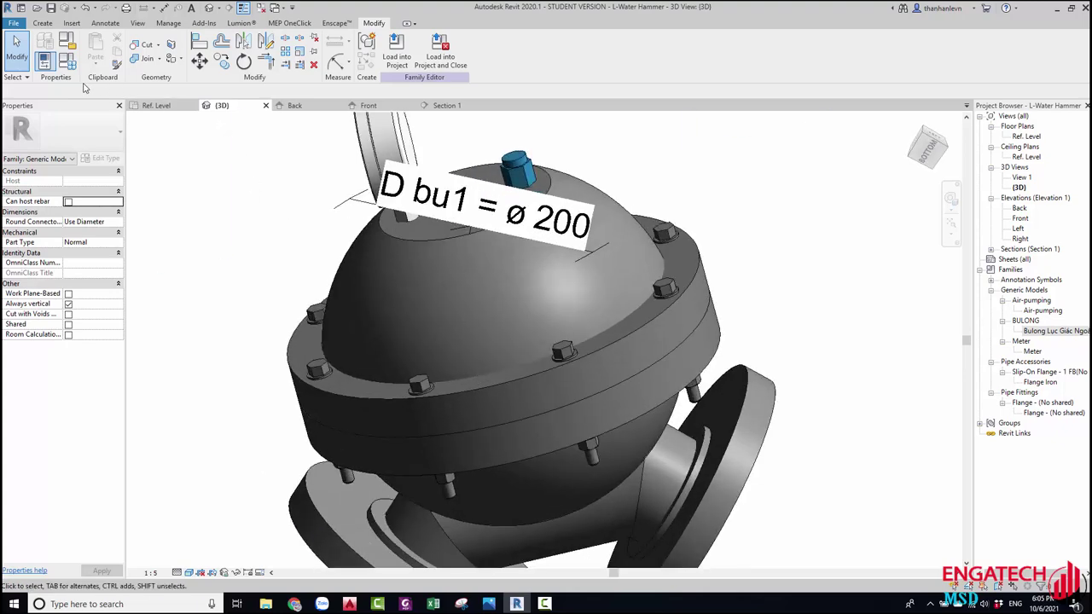
{"action": "double_click", "coordinate": [420, 385]}
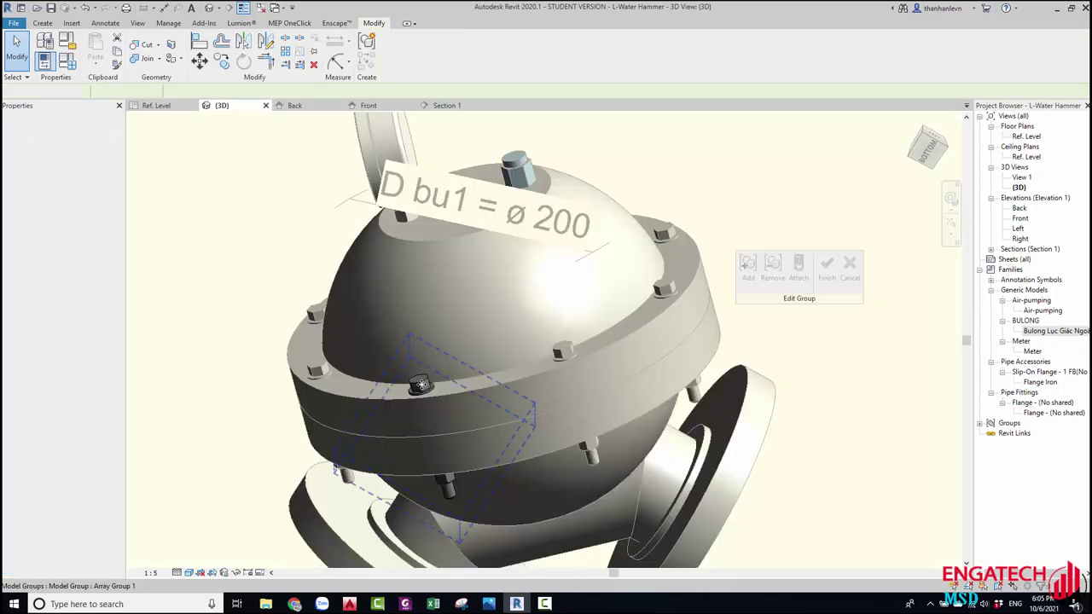
{"action": "left_click", "coordinate": [421, 385]}
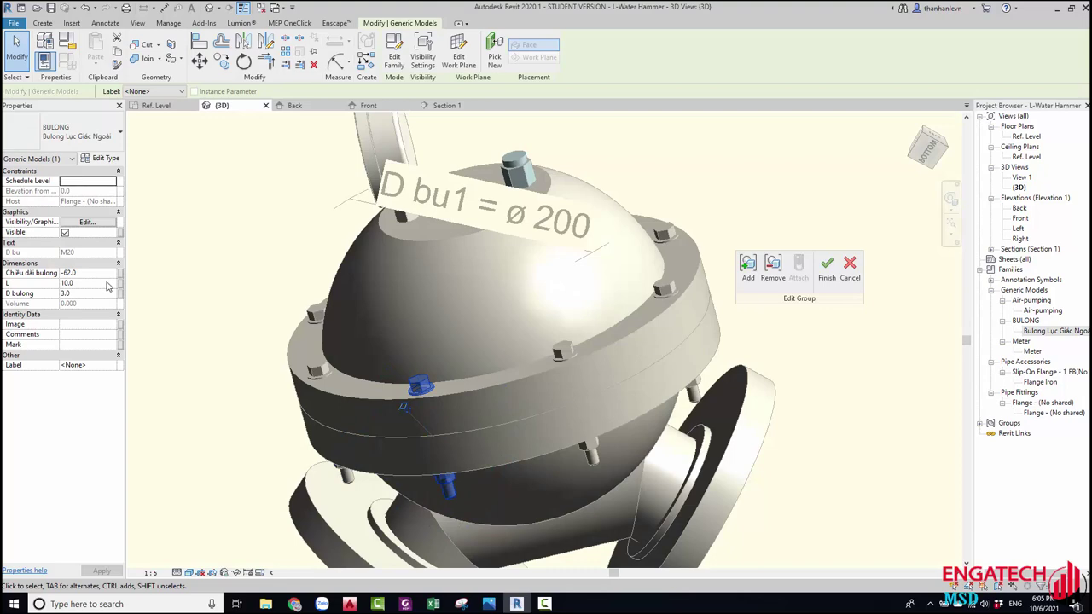
Try linking D bulong to a new parameter named D bu1, abandoned as a duplicate name
{"action": "left_click", "coordinate": [107, 282]}
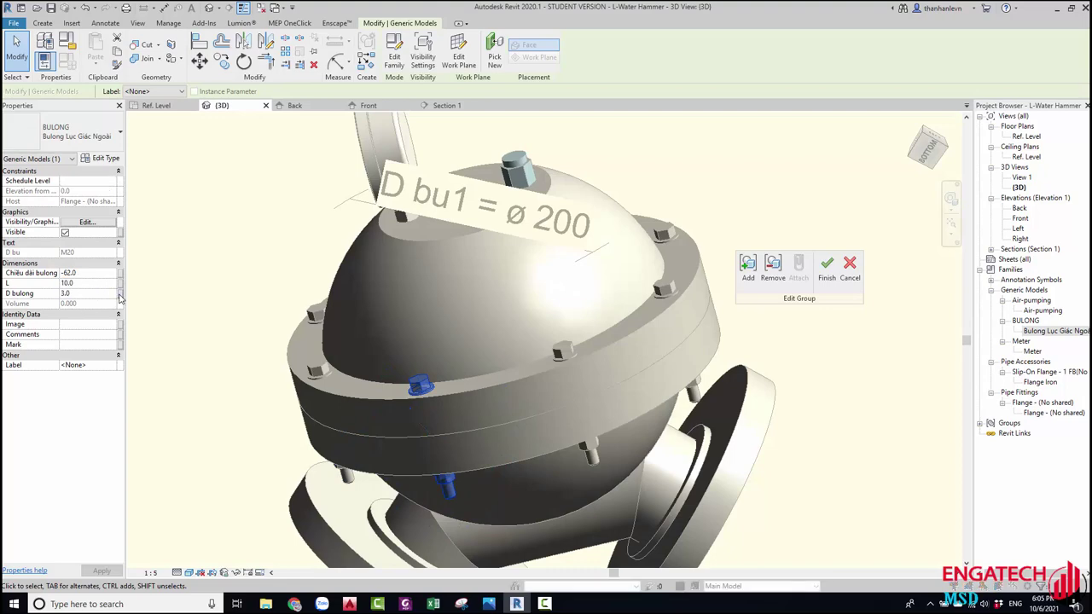
{"action": "left_click", "coordinate": [120, 296]}
{"action": "left_click", "coordinate": [251, 381]}
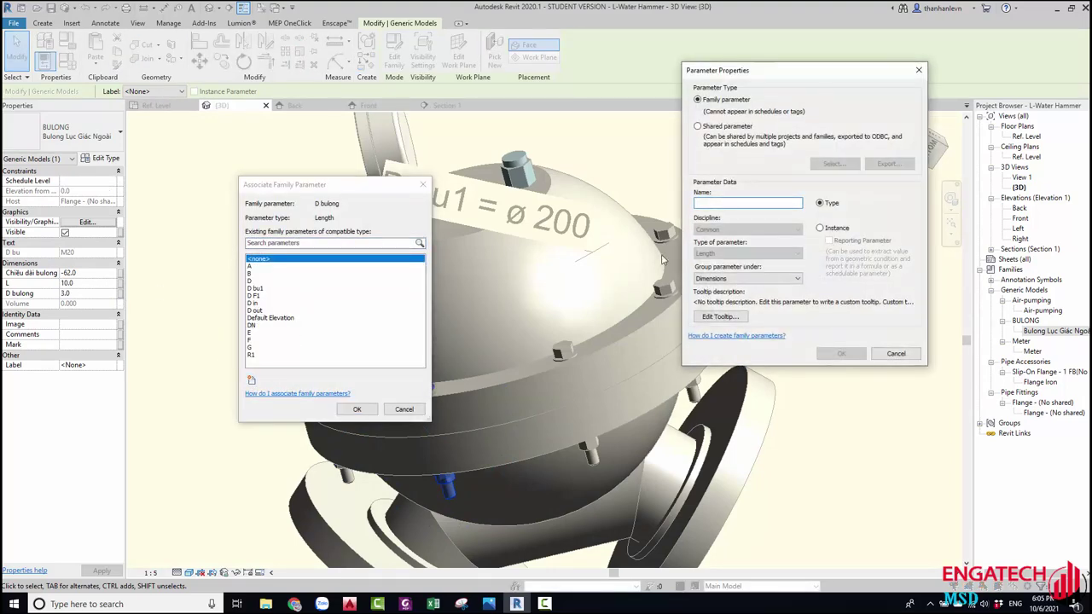
{"action": "type", "text": "d"}
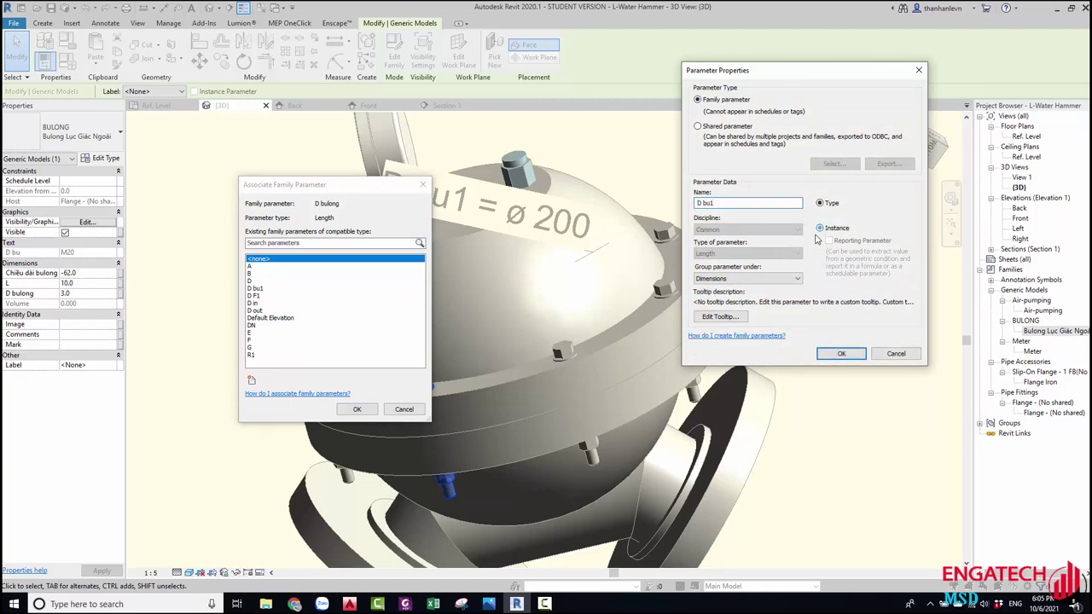
{"action": "left_click", "coordinate": [767, 279]}
{"action": "left_click", "coordinate": [729, 287]}
{"action": "left_click", "coordinate": [832, 354]}
{"action": "left_click", "coordinate": [632, 242]}
{"action": "key", "text": "Escape"}
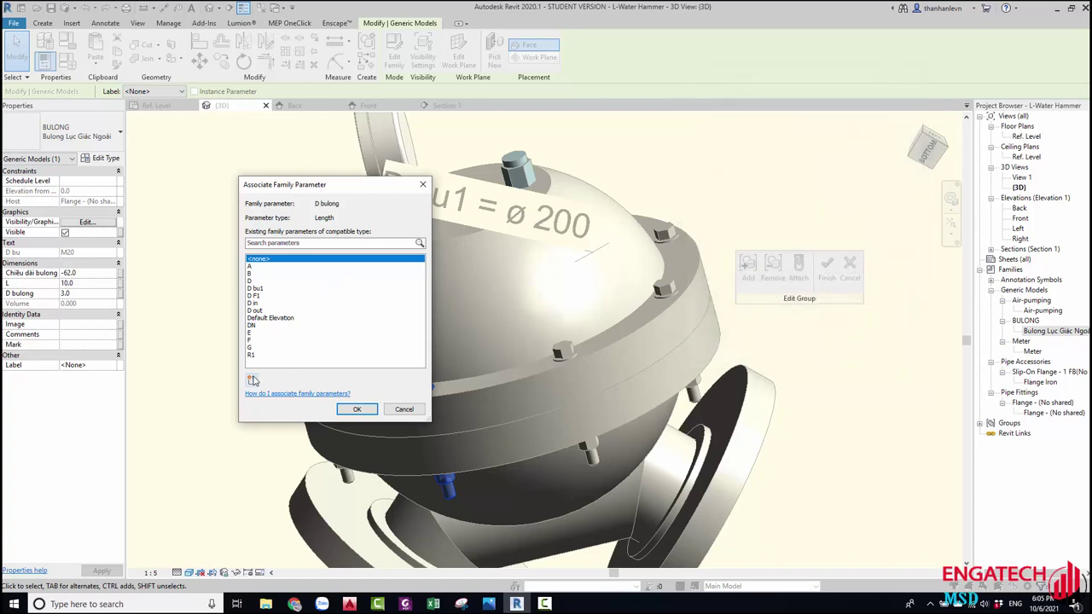
Link D bulong to a new instance family parameter named ban kinh Bulong1
{"action": "left_click", "coordinate": [253, 381]}
{"action": "type", "text": "ban kinh Bulong1"}
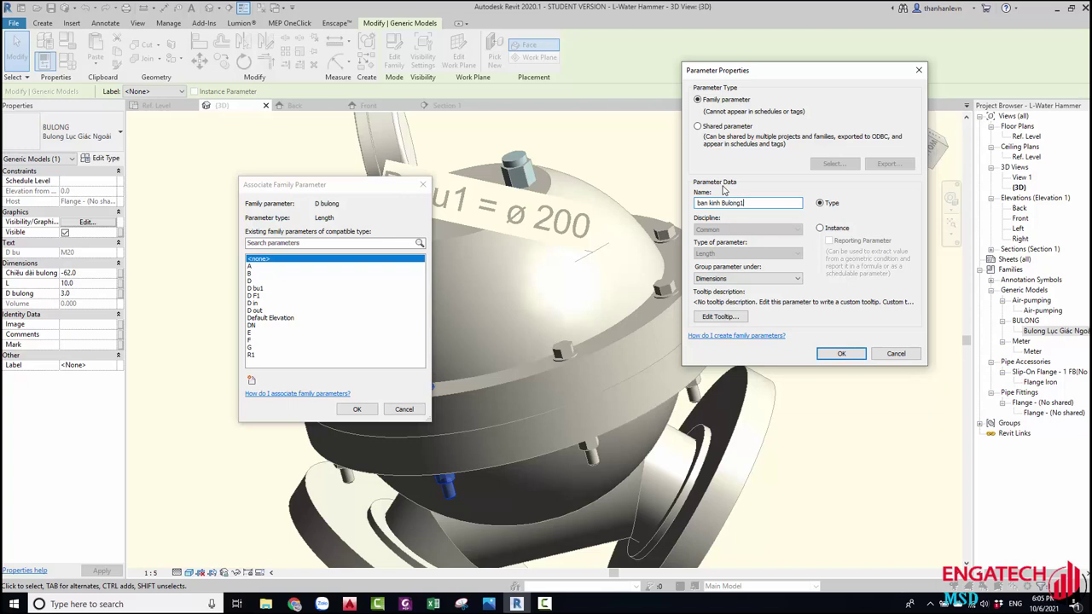
{"action": "left_click", "coordinate": [853, 352]}
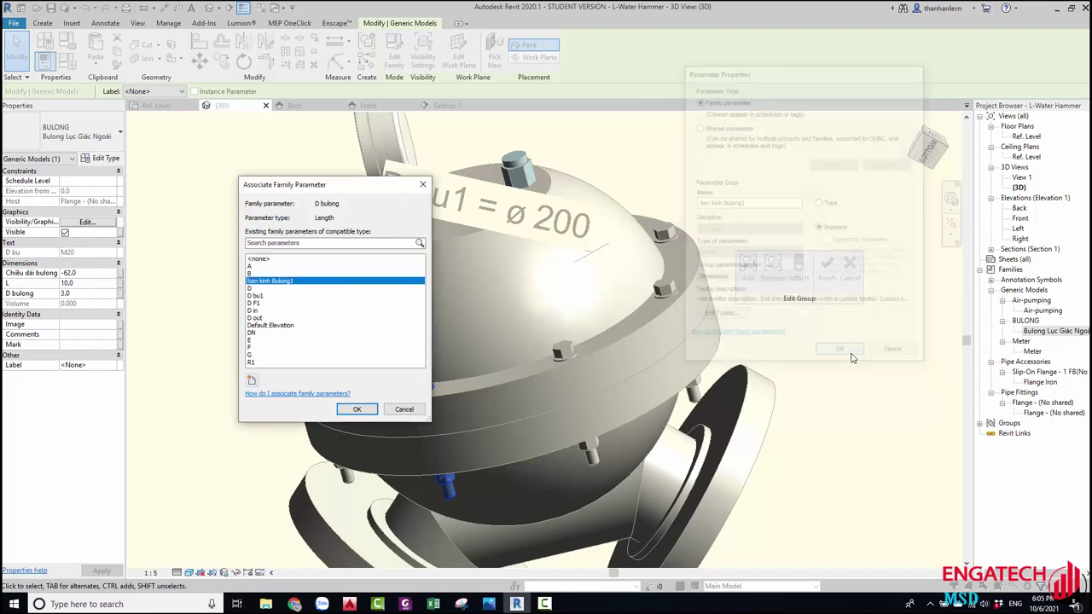
{"action": "left_click", "coordinate": [355, 411]}
{"action": "scroll", "coordinate": [444, 299], "scroll_direction": "down", "scroll_amount": 4}
Finish editing the bolt array group
{"action": "left_click", "coordinate": [572, 308]}
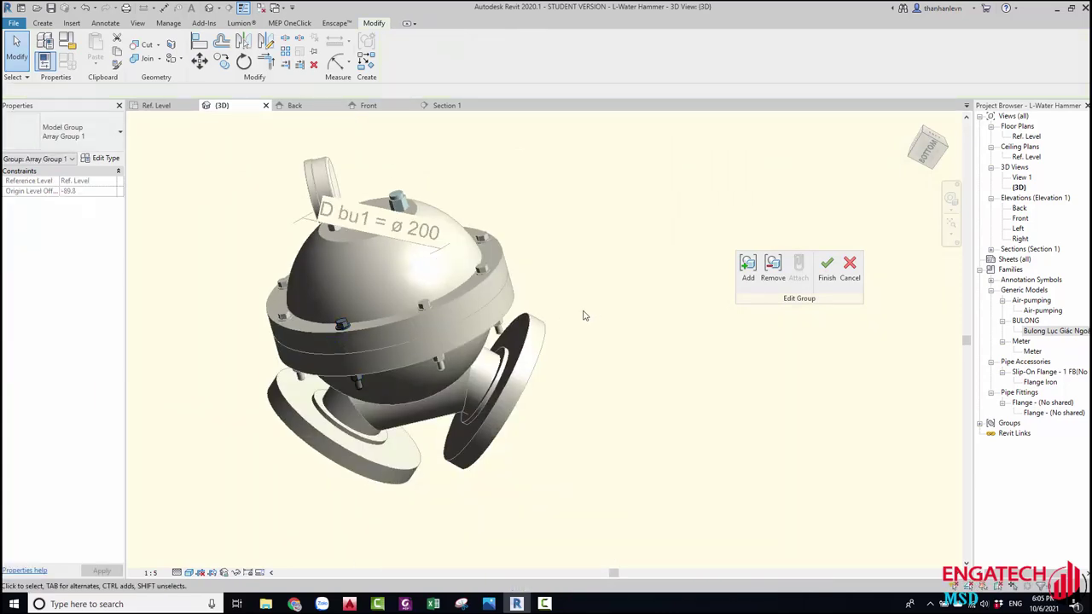
{"action": "scroll", "coordinate": [572, 308], "scroll_direction": "up", "scroll_amount": 2}
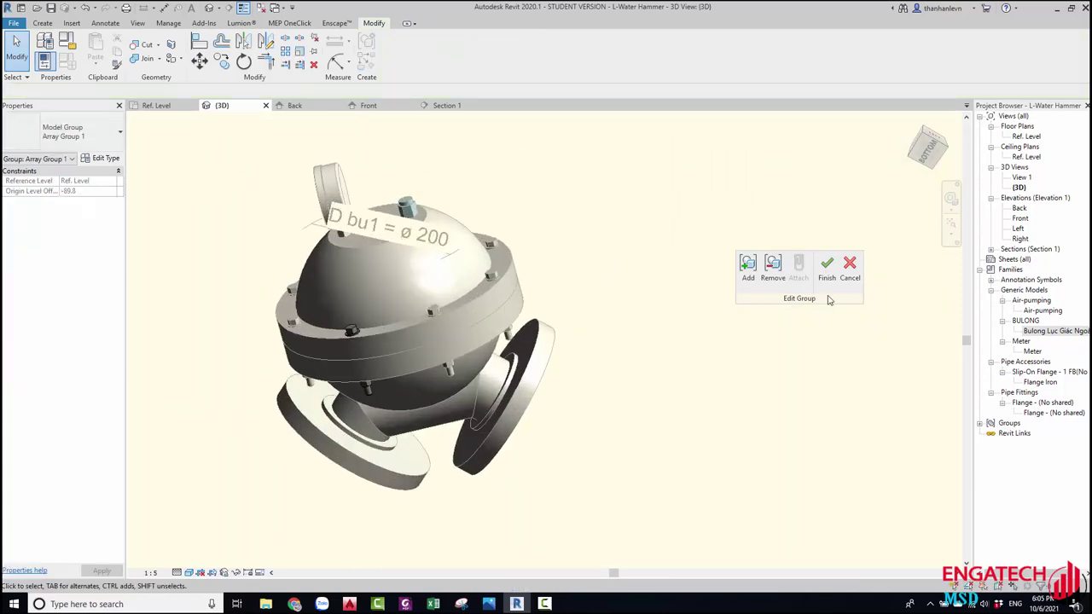
{"action": "left_click", "coordinate": [827, 267]}
{"action": "left_click", "coordinate": [580, 316]}
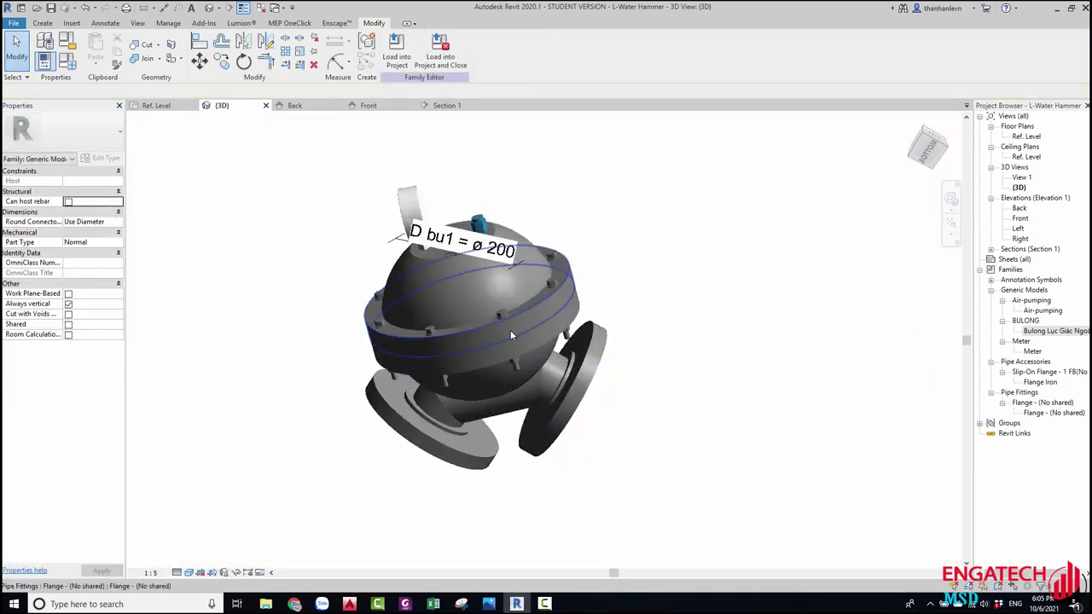
{"action": "scroll", "coordinate": [510, 335], "scroll_direction": "up", "scroll_amount": 3}
{"action": "double_click", "coordinate": [378, 321]}
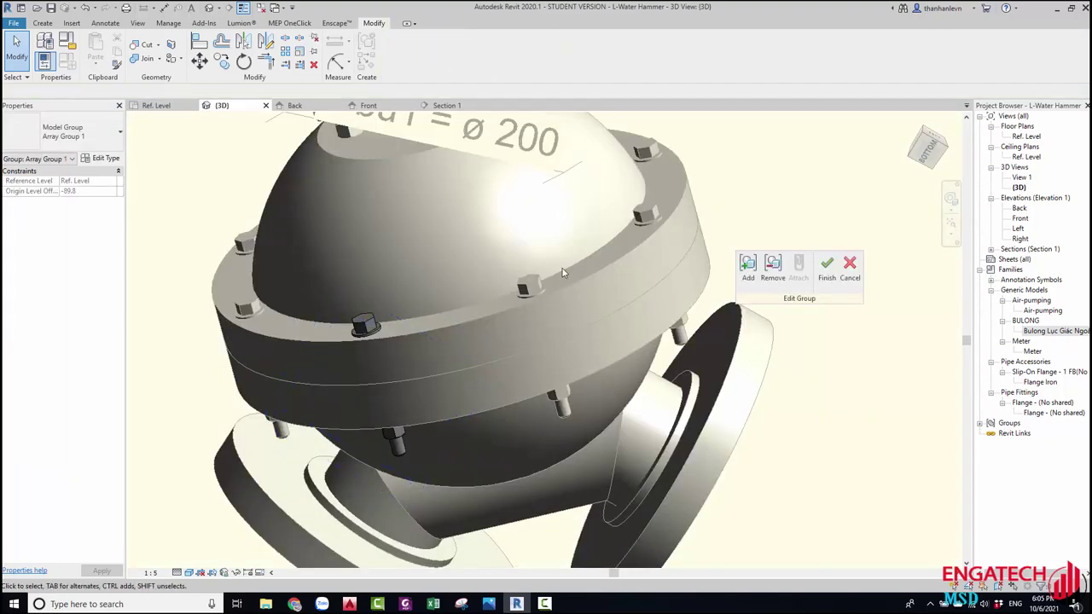
{"action": "left_click", "coordinate": [826, 267]}
Orbit the valve and open the Family Types table on ALF-50
{"action": "scroll", "coordinate": [819, 222], "scroll_direction": "down", "scroll_amount": 3}
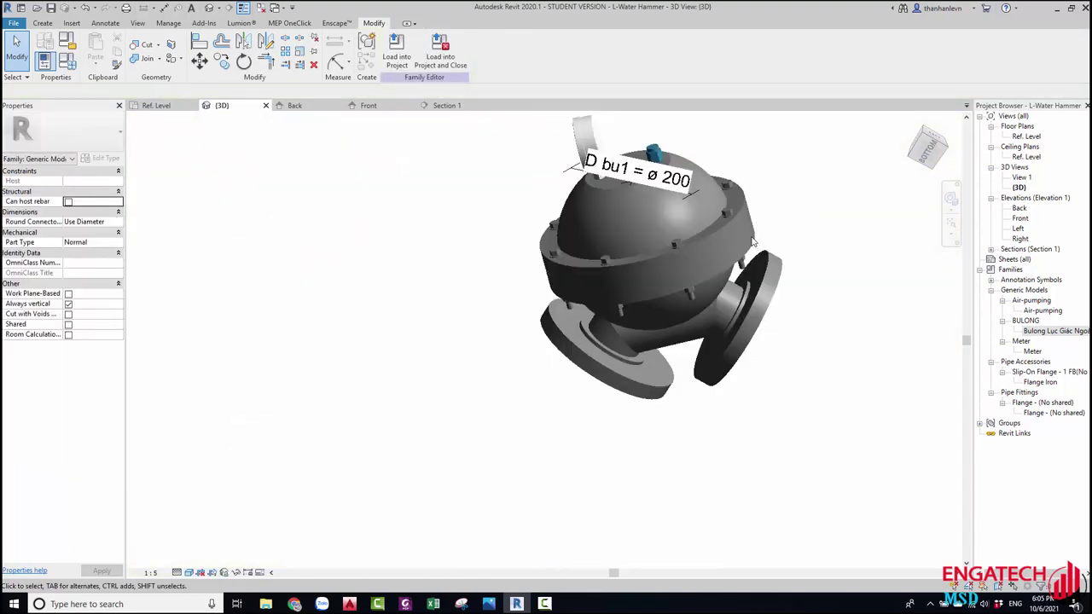
{"action": "mouse_move", "coordinate": [768, 341]}
{"action": "middle_mouse_down", "text": "shift"}
{"action": "mouse_move", "coordinate": [701, 410]}
{"action": "mouse_move", "coordinate": [820, 239]}
{"action": "middle_mouse_up", "text": "shift"}
{"action": "middle_click_drag", "start_coordinate": [460, 325], "coordinate": [371, 305], "text": "shift"}
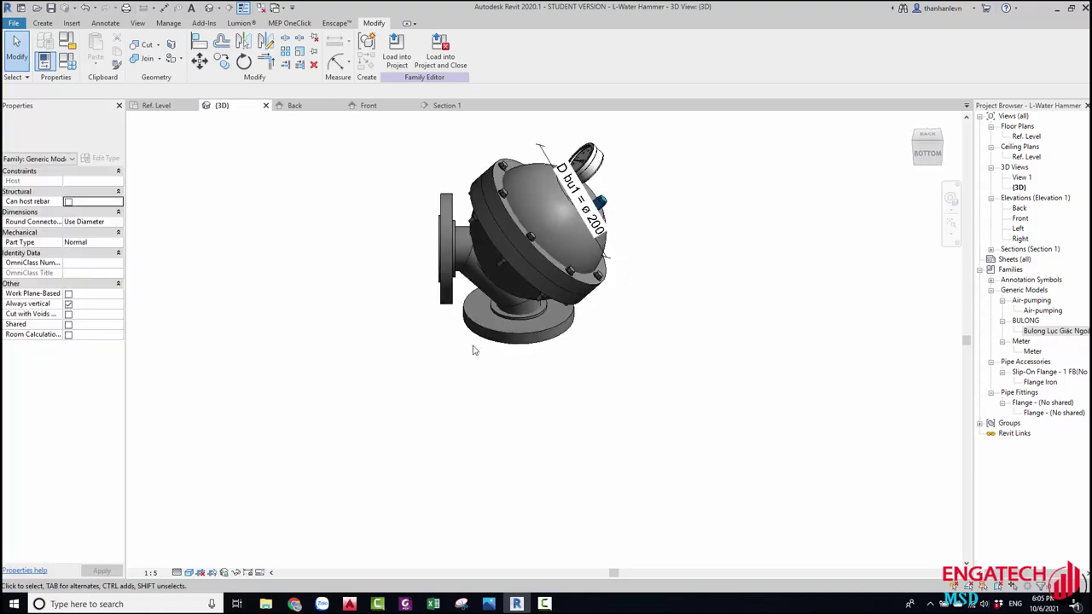
{"action": "left_click", "coordinate": [45, 59]}
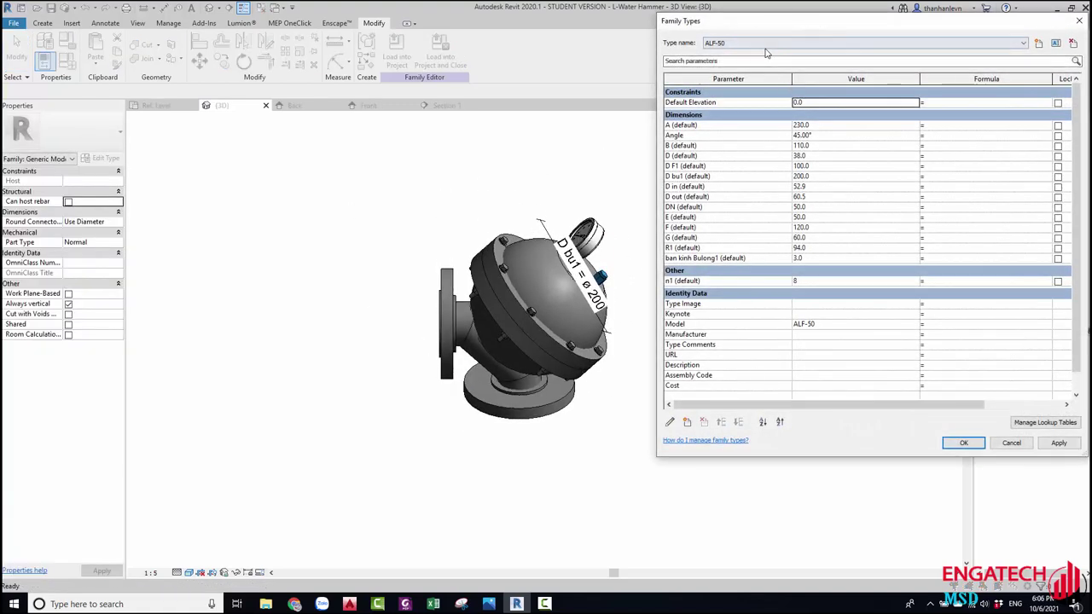
Preview type ALF-65 on the valve, then apply ALF-80 (A 275.0, DN 80.0)
{"action": "left_click", "coordinate": [802, 43]}
{"action": "left_click", "coordinate": [719, 83]}
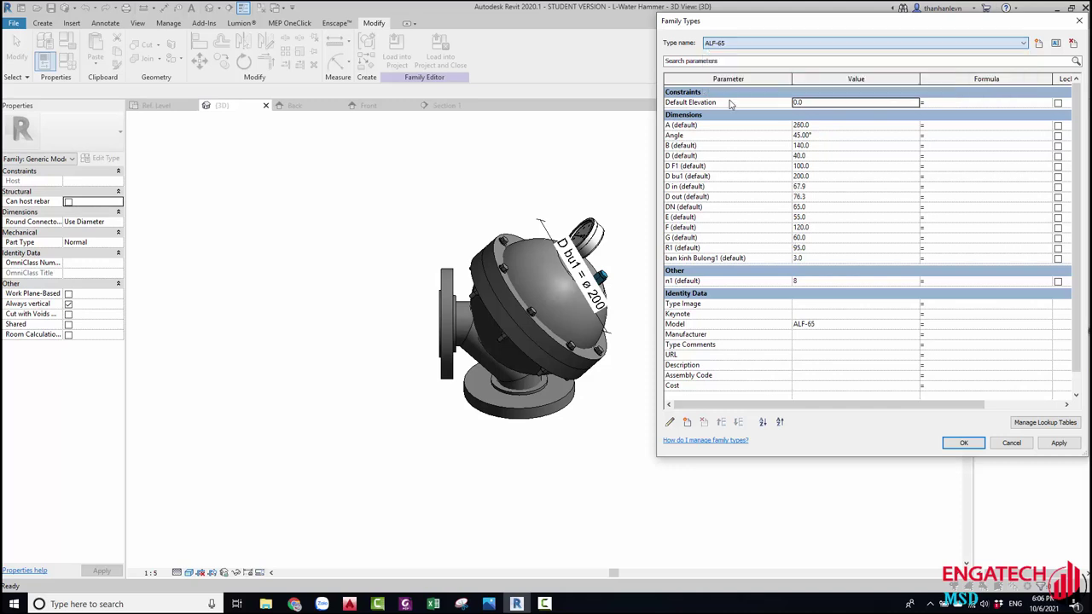
{"action": "left_click", "coordinate": [1057, 444]}
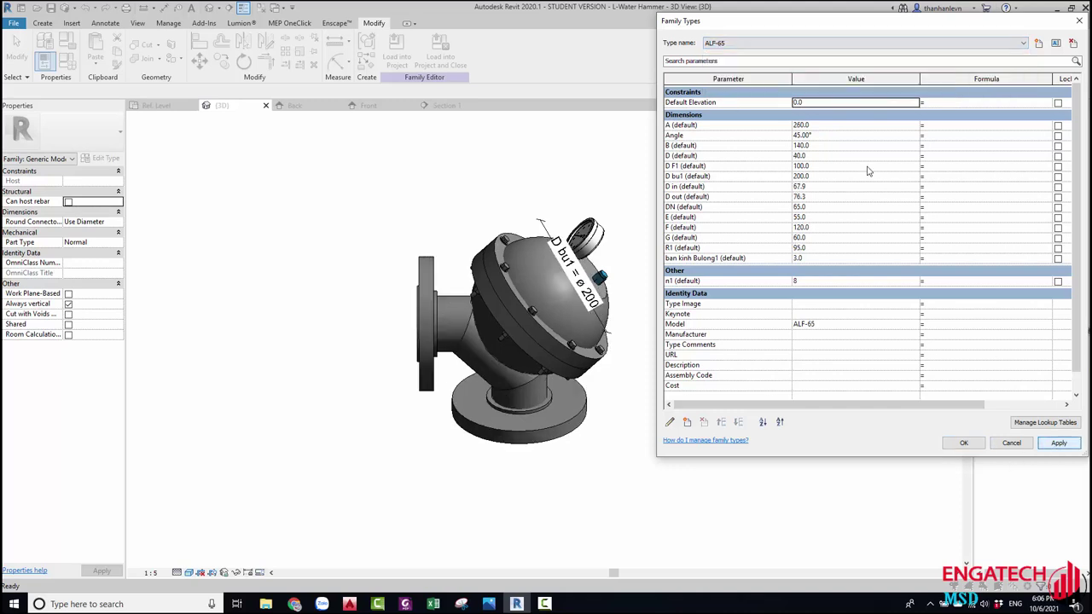
{"action": "left_click", "coordinate": [740, 43]}
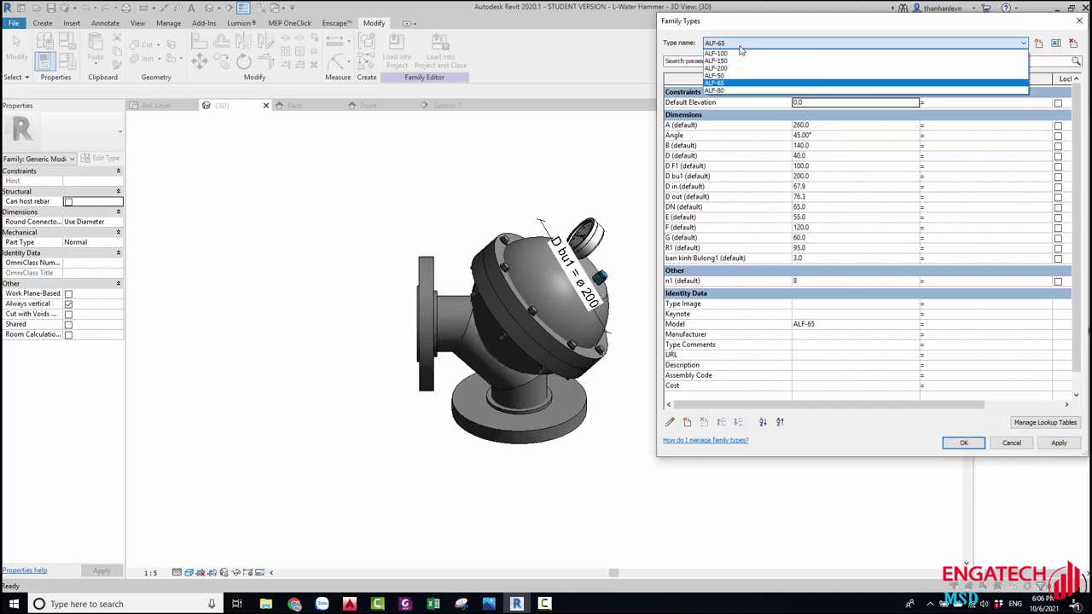
{"action": "left_click", "coordinate": [715, 89]}
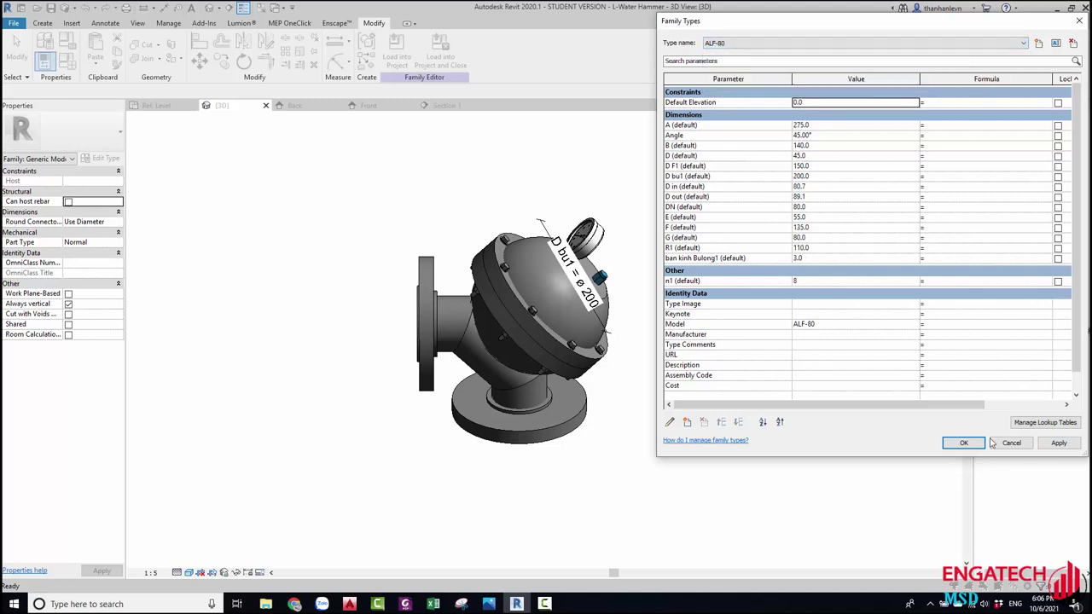
{"action": "left_click", "coordinate": [1055, 445]}
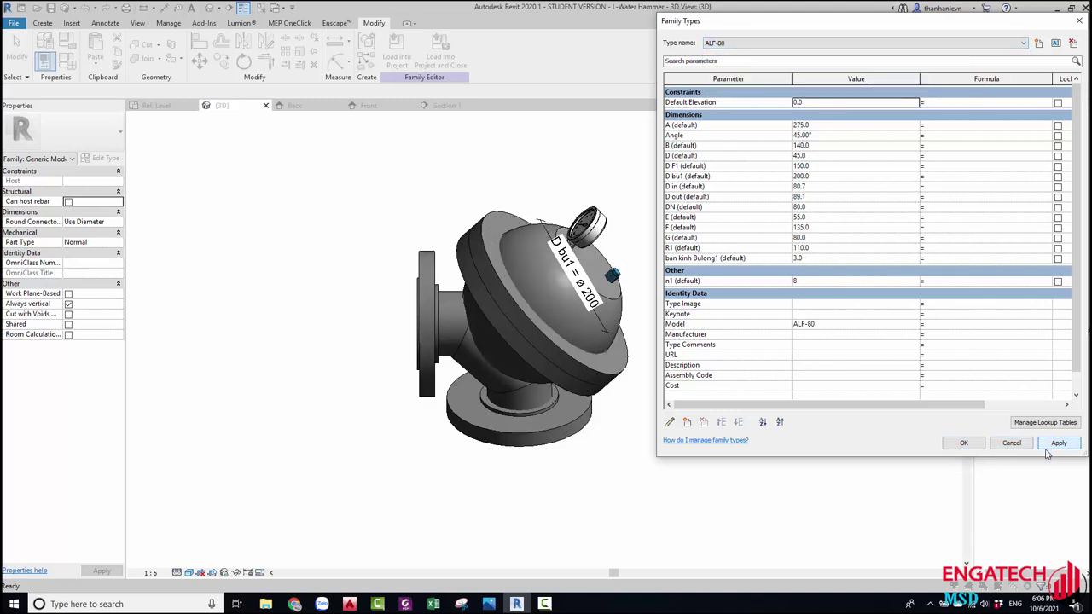
Close Family Types and show the 3D valve in Wireframe
{"action": "left_click", "coordinate": [965, 445]}
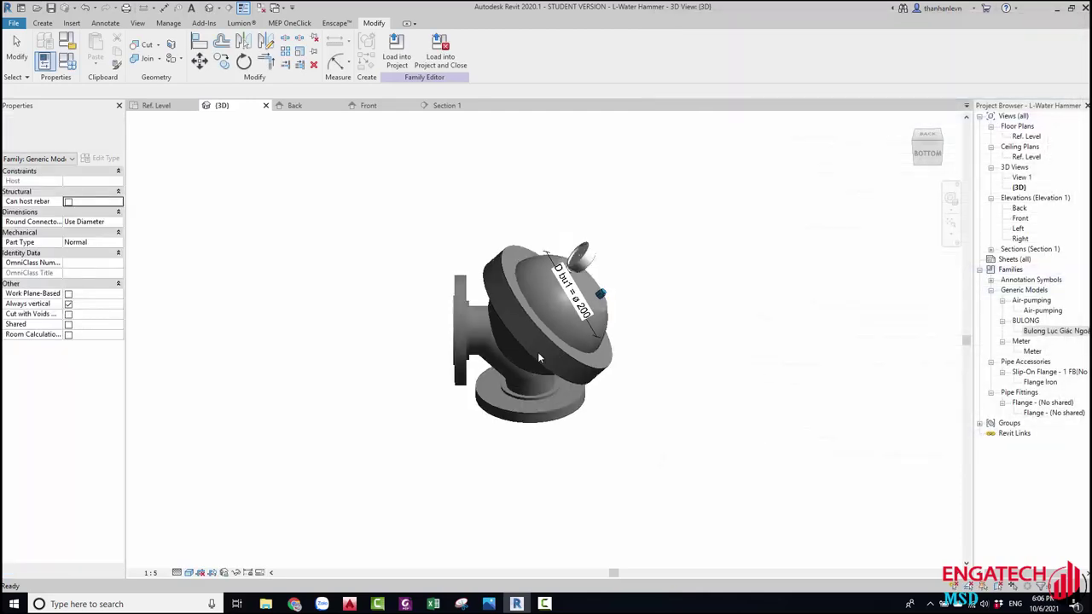
{"action": "mouse_move", "coordinate": [537, 352]}
{"action": "middle_mouse_down", "text": "shift"}
{"action": "mouse_move", "coordinate": [605, 236]}
{"action": "mouse_move", "coordinate": [410, 372]}
{"action": "mouse_move", "coordinate": [470, 371]}
{"action": "middle_mouse_up", "text": "shift"}
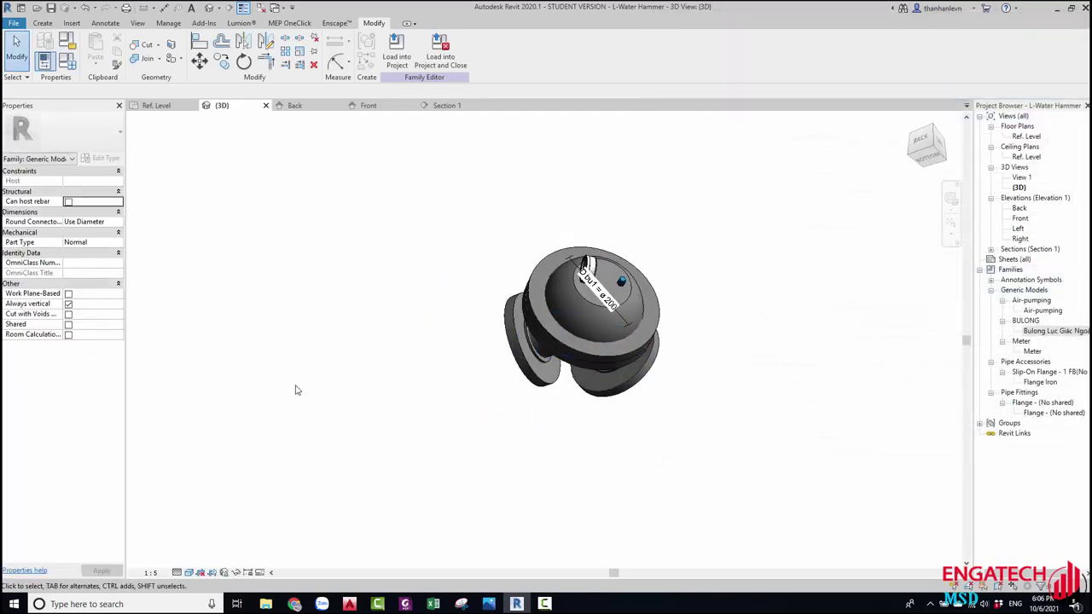
{"action": "left_click", "coordinate": [177, 573]}
{"action": "left_click", "coordinate": [214, 508]}
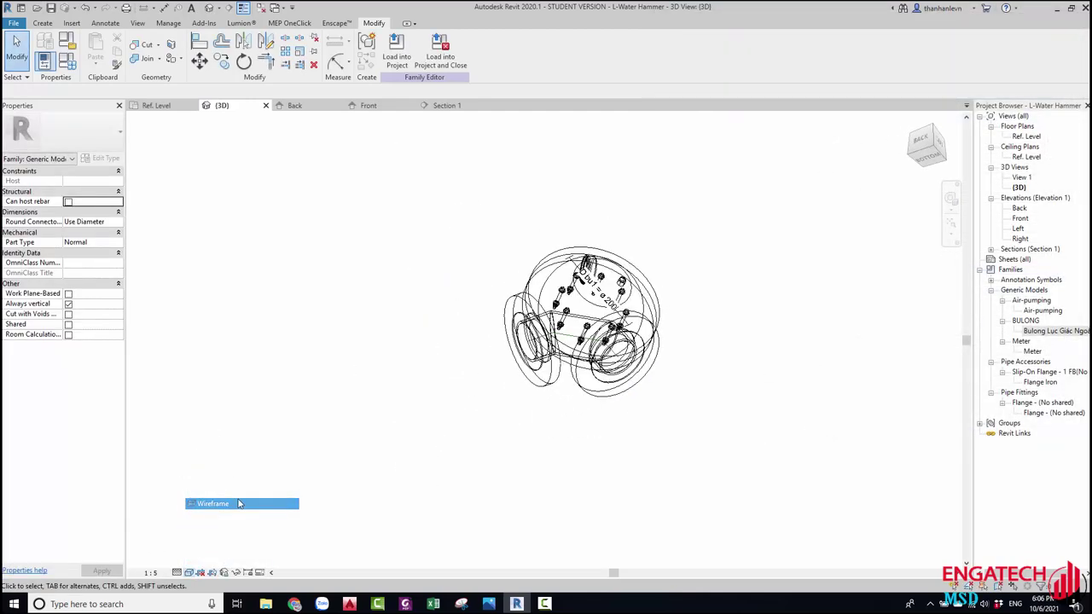
Open the Ref. Level plan and pan to the flange bolts
{"action": "double_click", "coordinate": [1026, 136]}
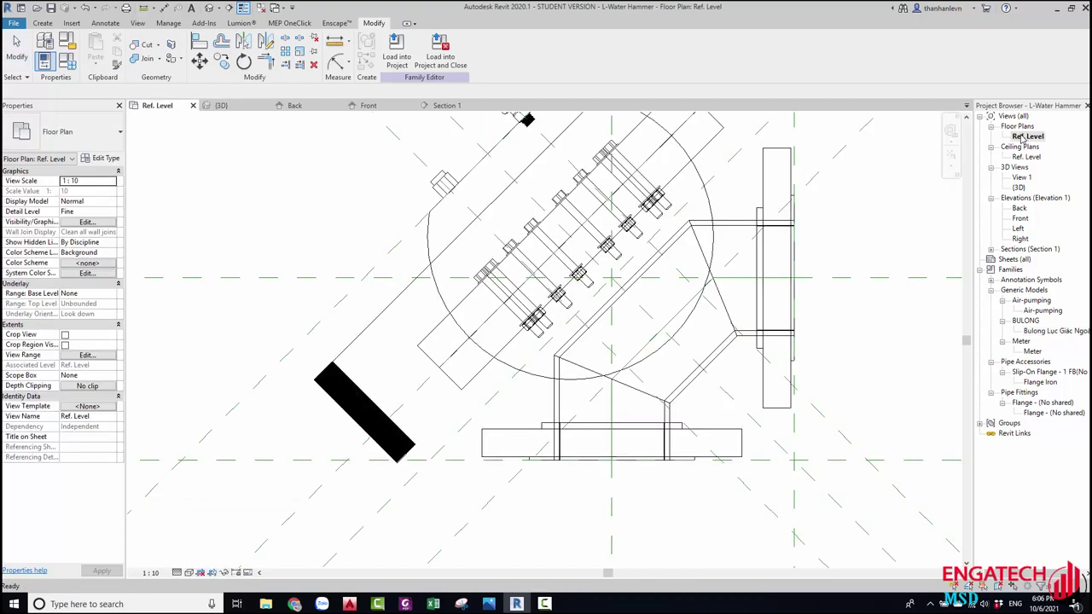
{"action": "scroll", "coordinate": [669, 270], "scroll_direction": "up", "scroll_amount": 2}
{"action": "middle_click_drag", "start_coordinate": [552, 139], "coordinate": [585, 260]}
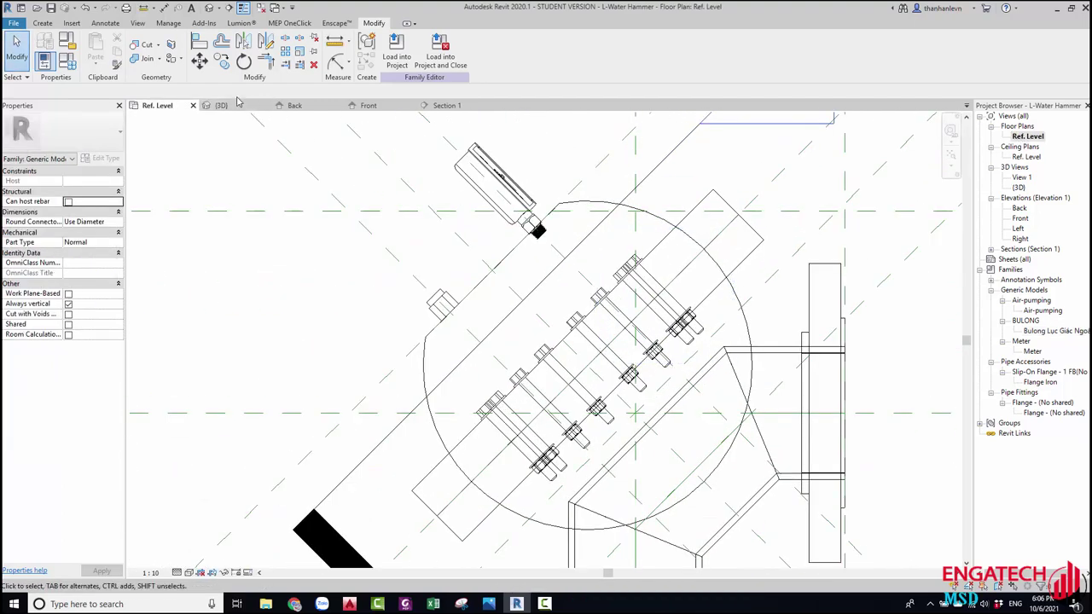
Back in 3D, restore Shaded style, inspect from below and set Detail Level to Fine
{"action": "left_click", "coordinate": [213, 7]}
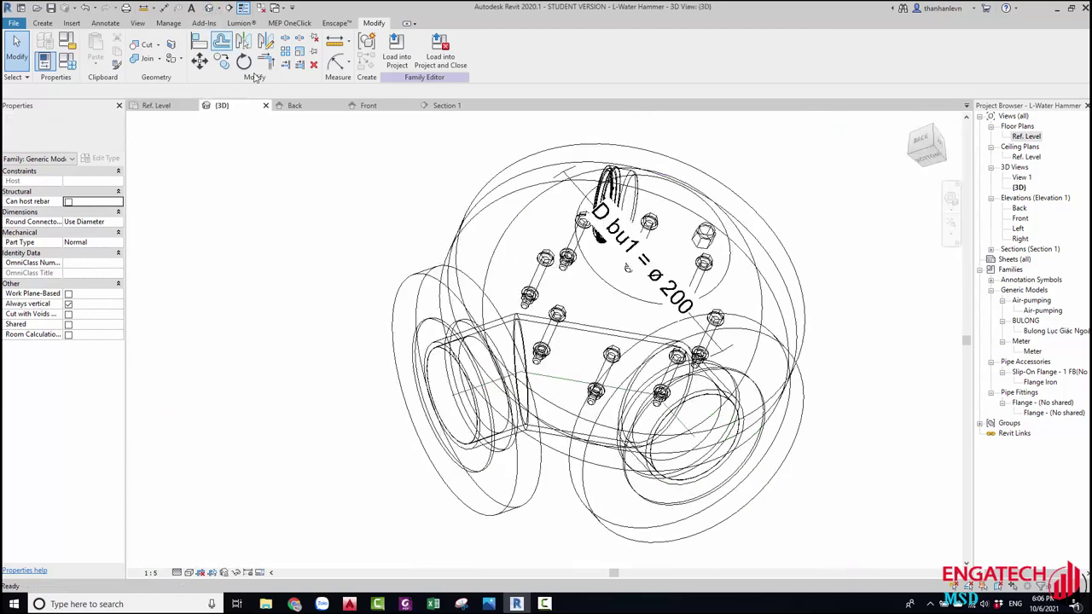
{"action": "left_click", "coordinate": [188, 572]}
{"action": "left_click", "coordinate": [228, 535]}
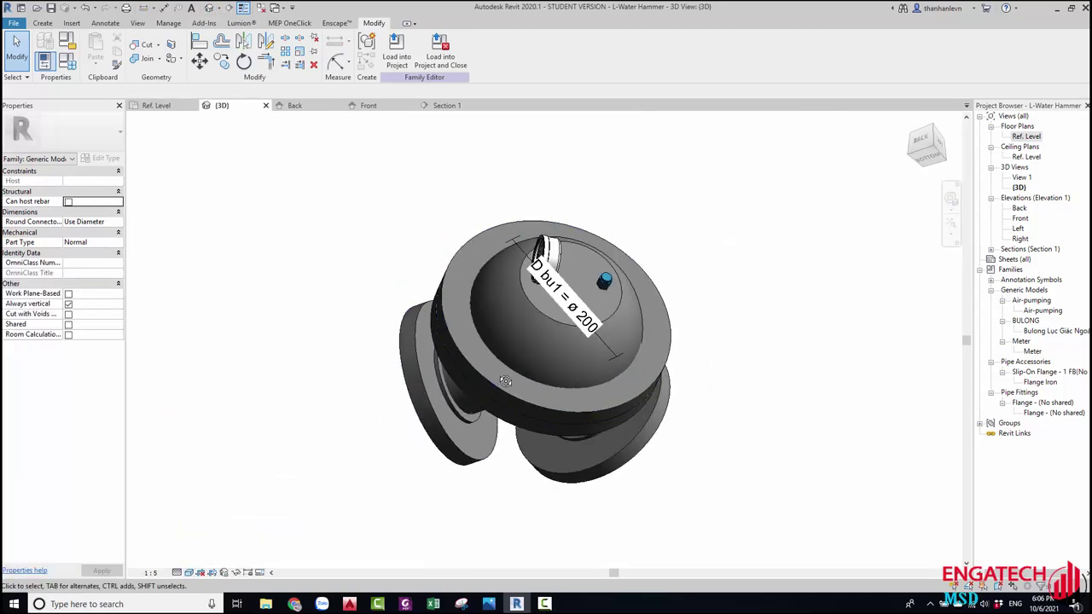
{"action": "middle_click_drag", "start_coordinate": [505, 381], "coordinate": [440, 325], "text": "shift"}
{"action": "left_click", "coordinate": [439, 324]}
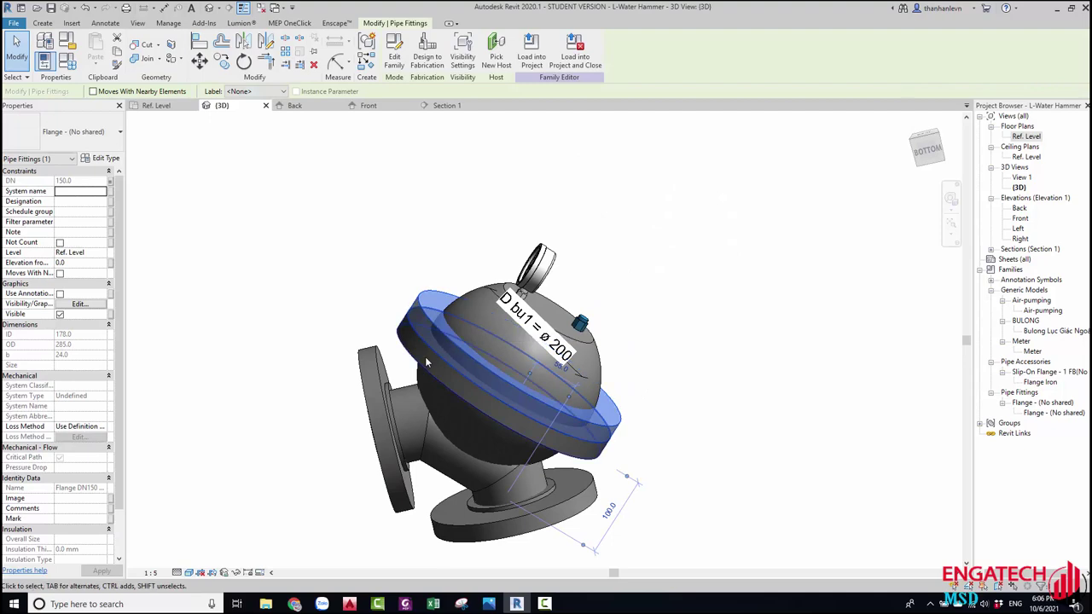
{"action": "left_click", "coordinate": [345, 316]}
{"action": "left_click", "coordinate": [178, 573]}
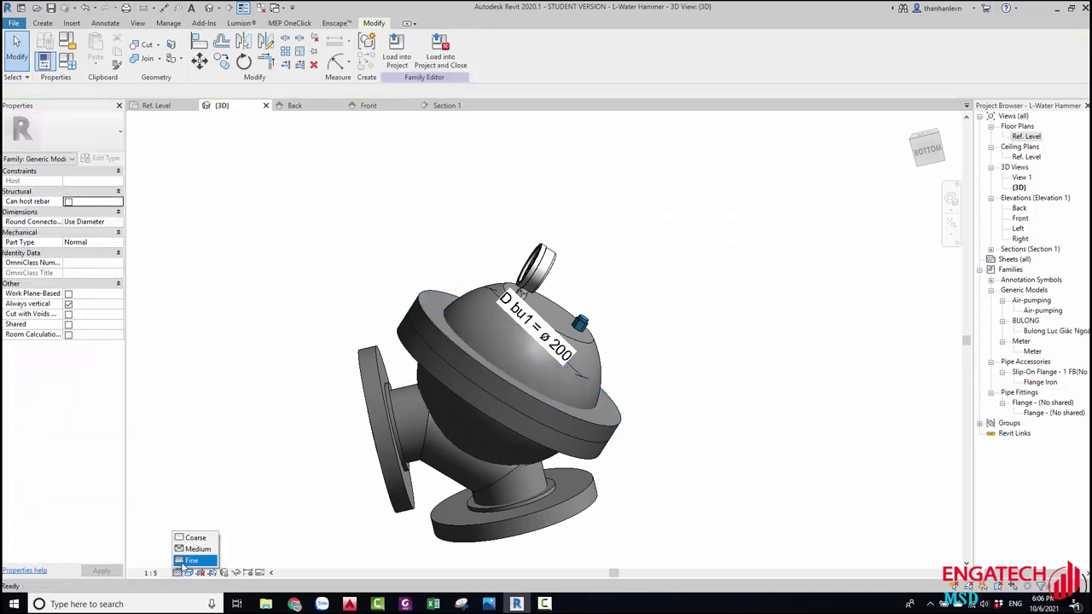
{"action": "left_click", "coordinate": [190, 560]}
In the Ref. Level plan, select the arrayed bolt group and open Family Types
{"action": "left_click", "coordinate": [156, 105]}
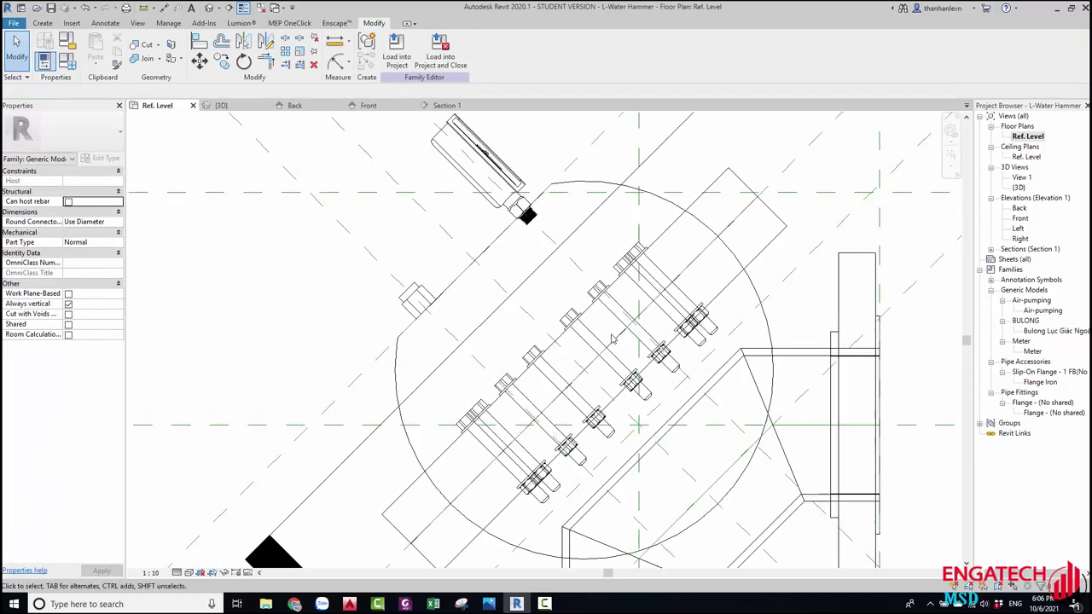
{"action": "scroll", "coordinate": [627, 308], "scroll_direction": "down", "scroll_amount": 2}
{"action": "left_click", "coordinate": [627, 308]}
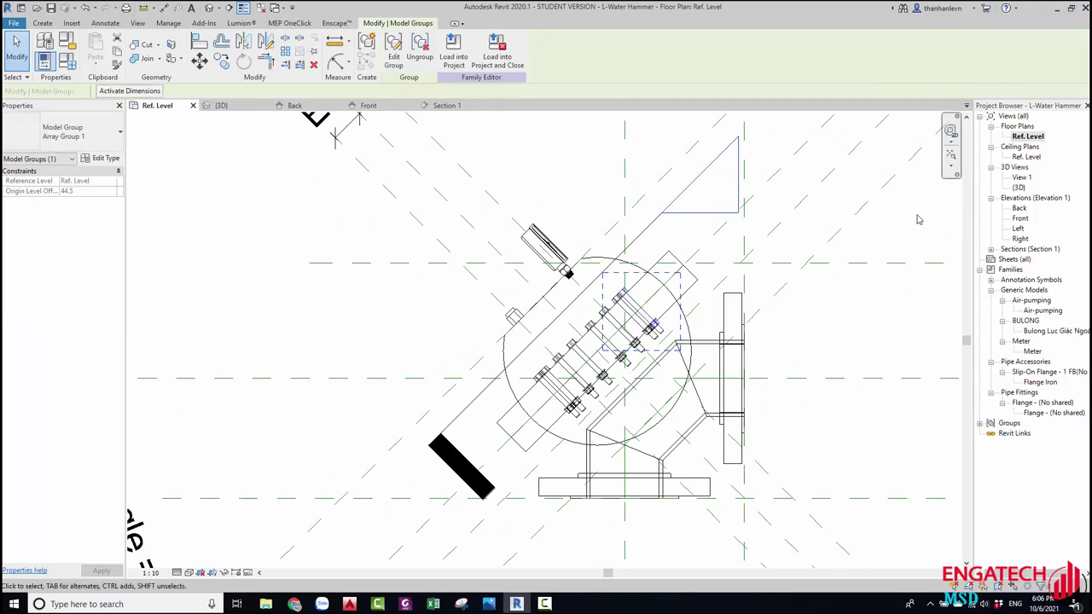
{"action": "scroll", "coordinate": [614, 314], "scroll_direction": "up", "scroll_amount": 1}
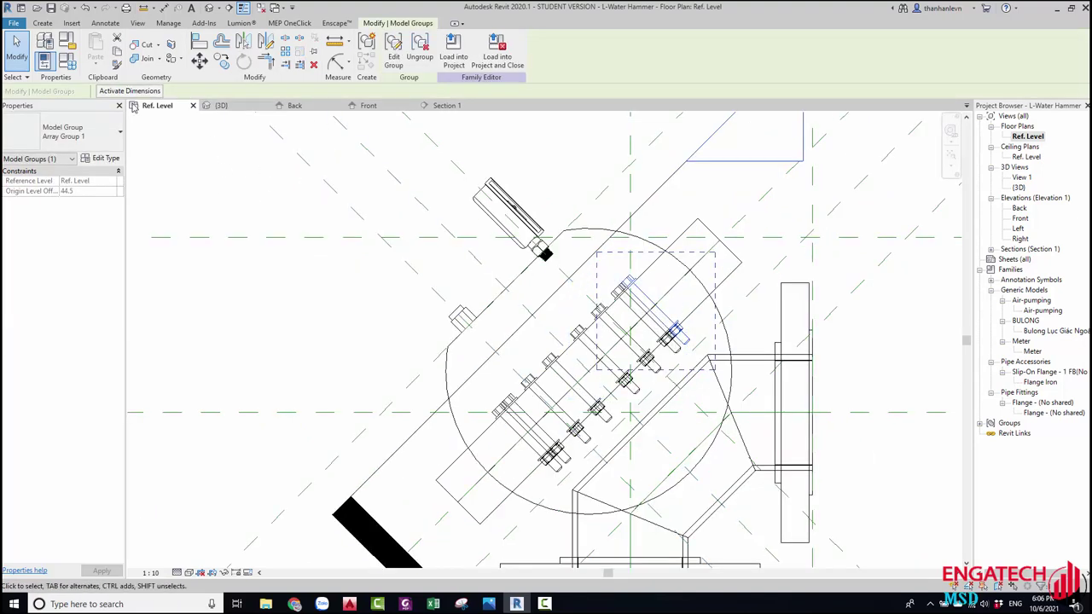
{"action": "left_click", "coordinate": [66, 60]}
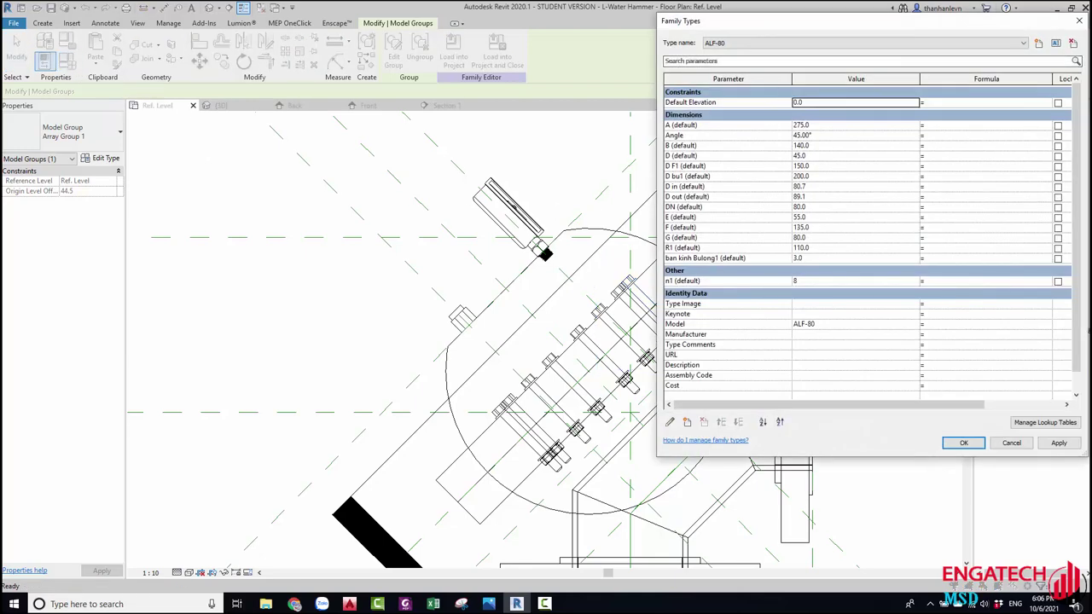
Reopen Family Types for ALF-80 from the 3D view
{"action": "left_click", "coordinate": [1078, 21]}
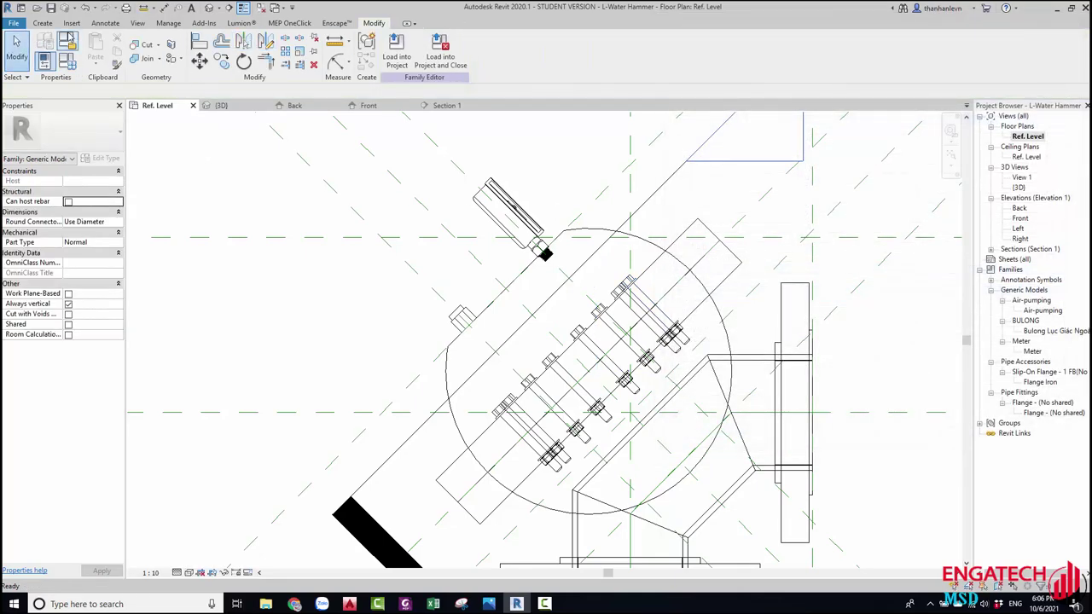
{"action": "left_click", "coordinate": [219, 106]}
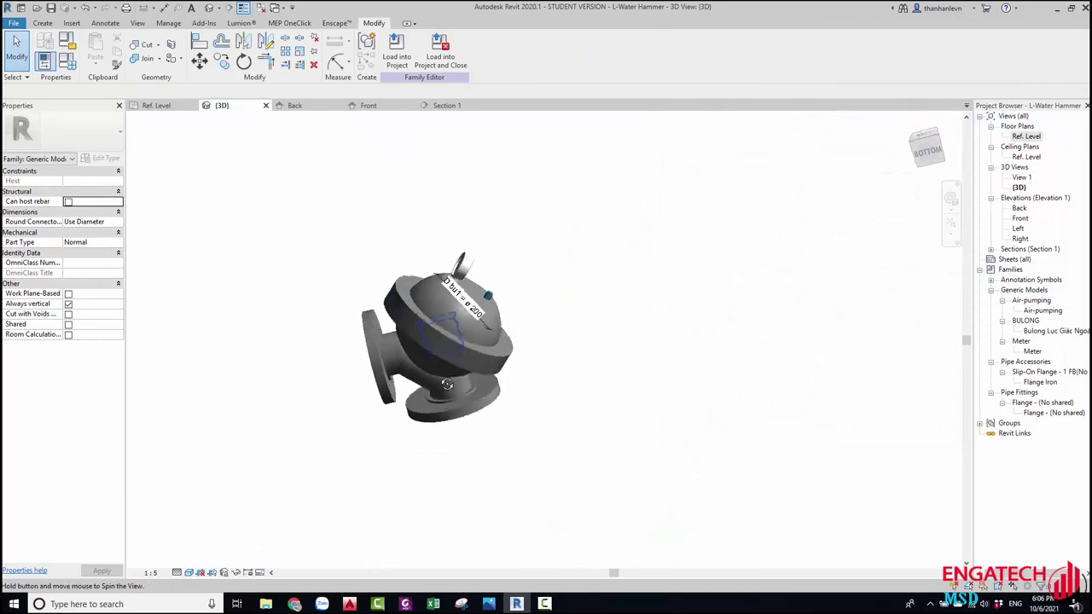
{"action": "left_click", "coordinate": [76, 67]}
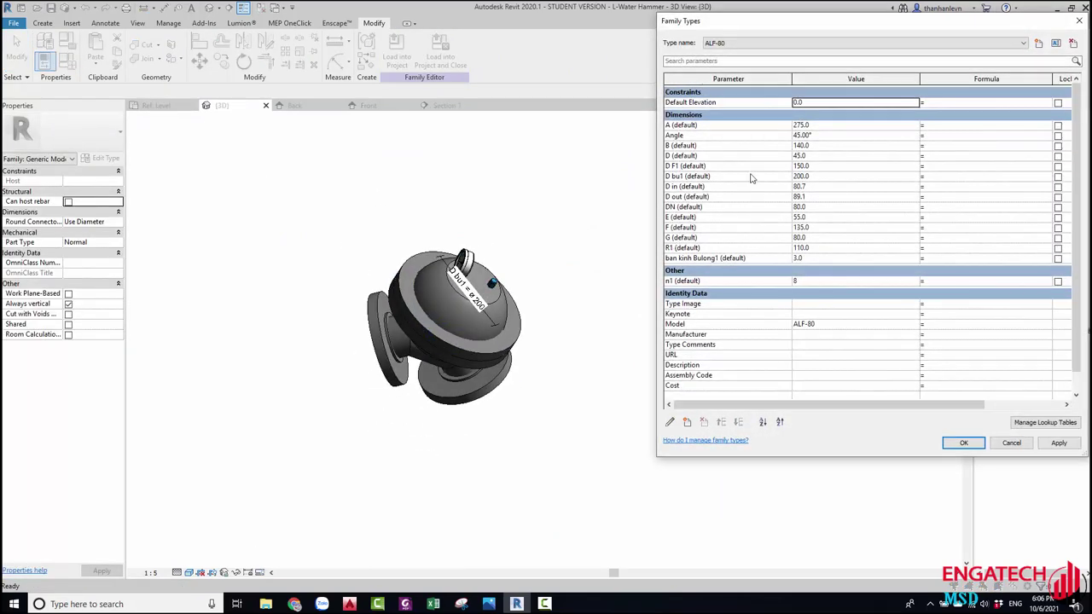
{"action": "left_click", "coordinate": [826, 260]}
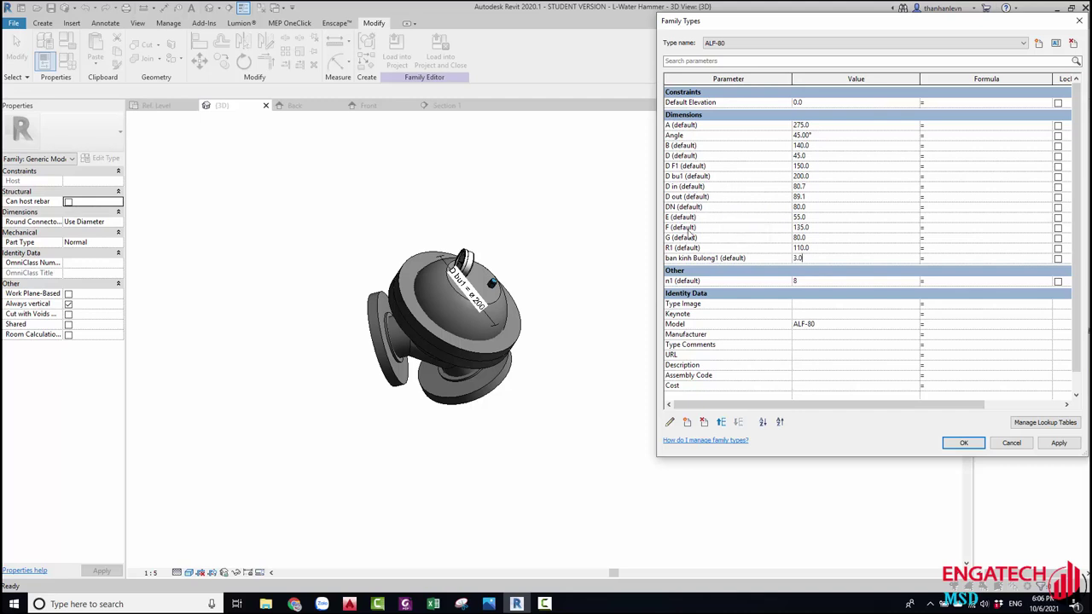
{"action": "left_click", "coordinate": [689, 208]}
{"action": "left_click", "coordinate": [688, 197]}
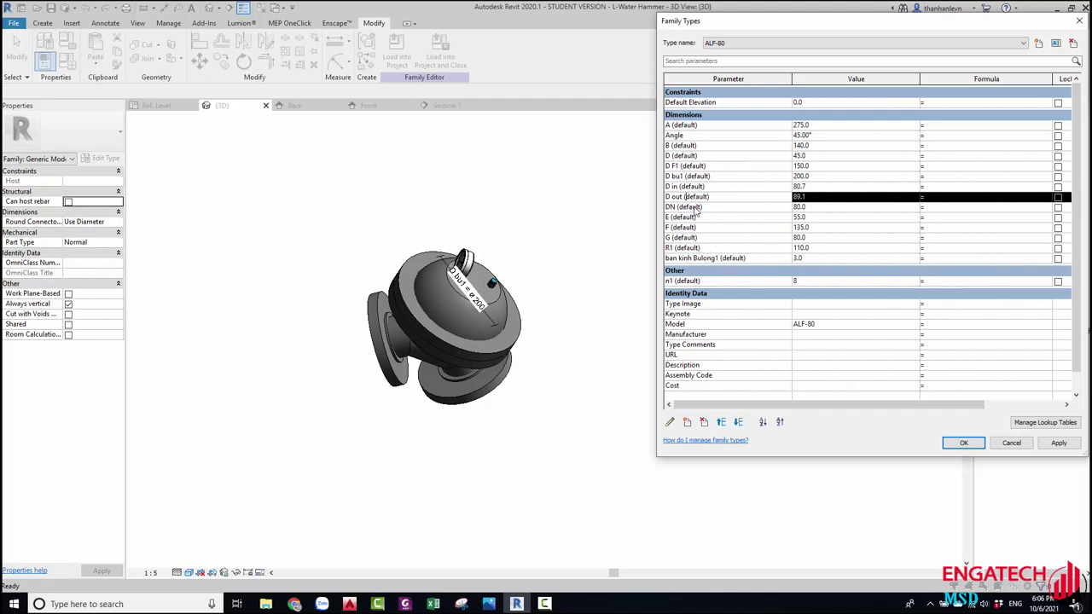
{"action": "left_click", "coordinate": [733, 187]}
Set D bu1 to 300 and ban kinh Bulong1 to 5, applying each to the valve
{"action": "left_click", "coordinate": [790, 177]}
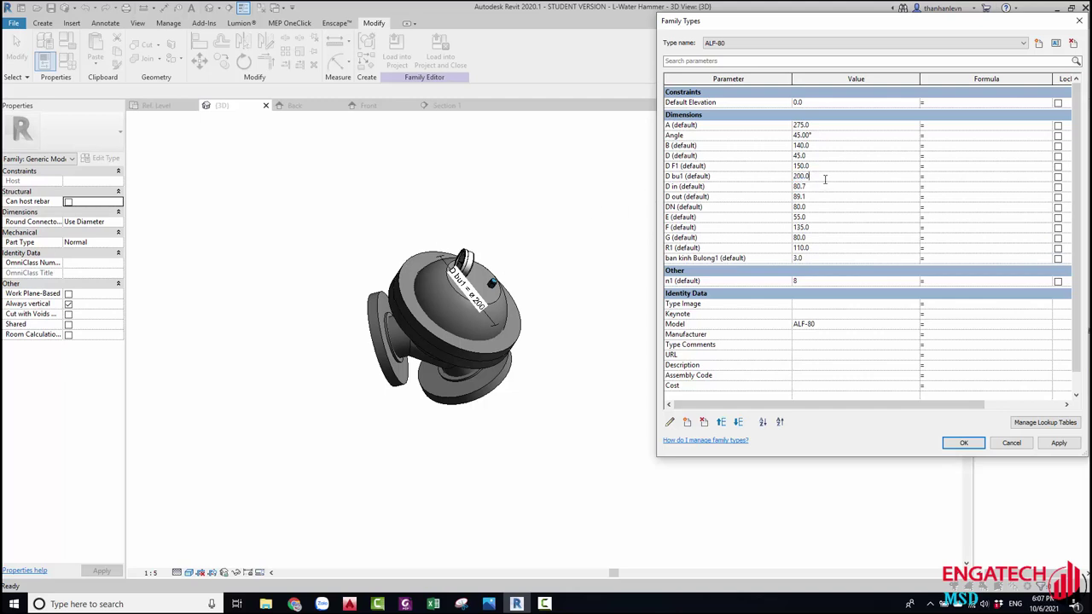
{"action": "type", "text": "300"}
{"action": "left_click", "coordinate": [1057, 443]}
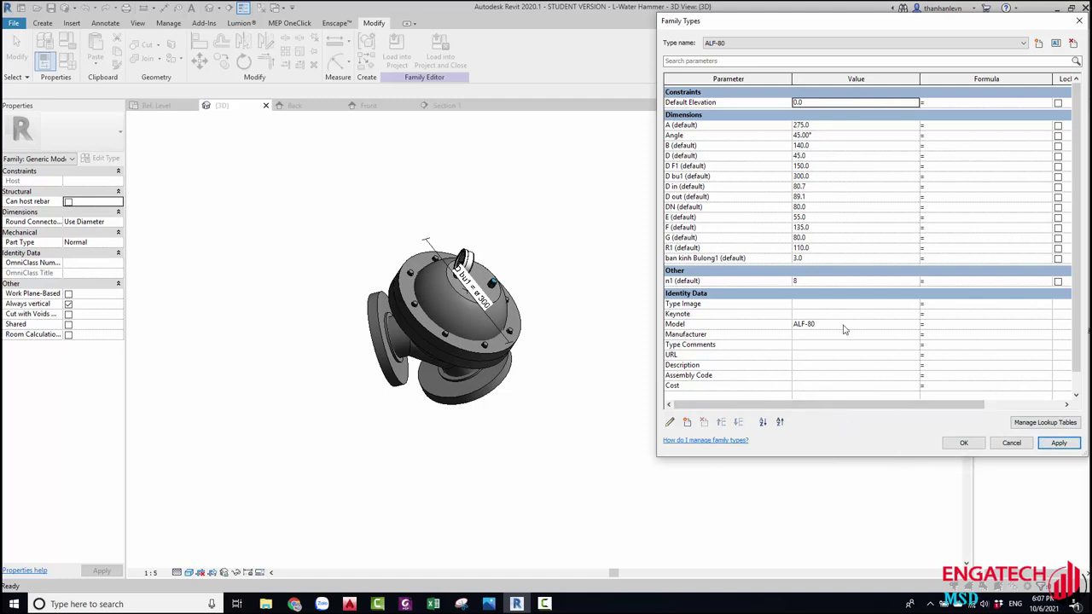
{"action": "left_click", "coordinate": [829, 259]}
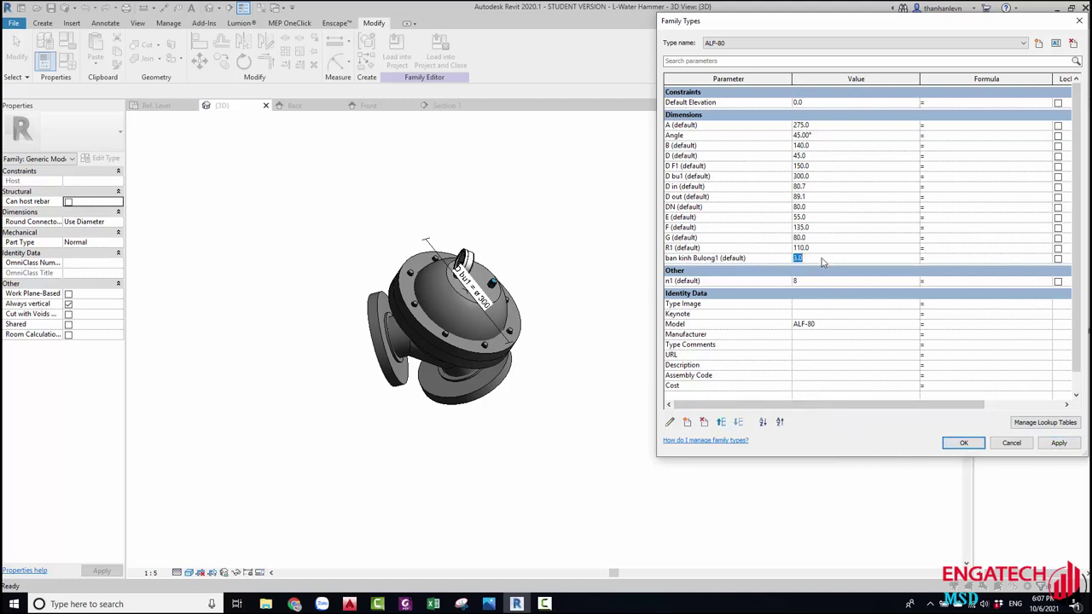
{"action": "type", "text": "5"}
{"action": "left_click", "coordinate": [1056, 445]}
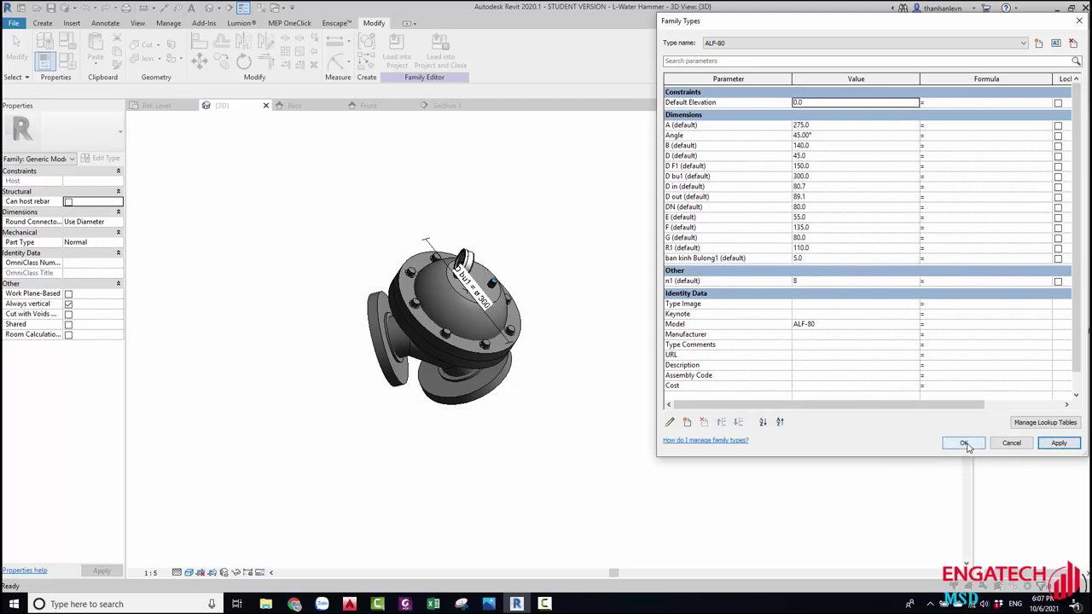
Switch to type ALF-100 and apply D bu1 of 350, then 400
{"action": "left_click", "coordinate": [719, 44]}
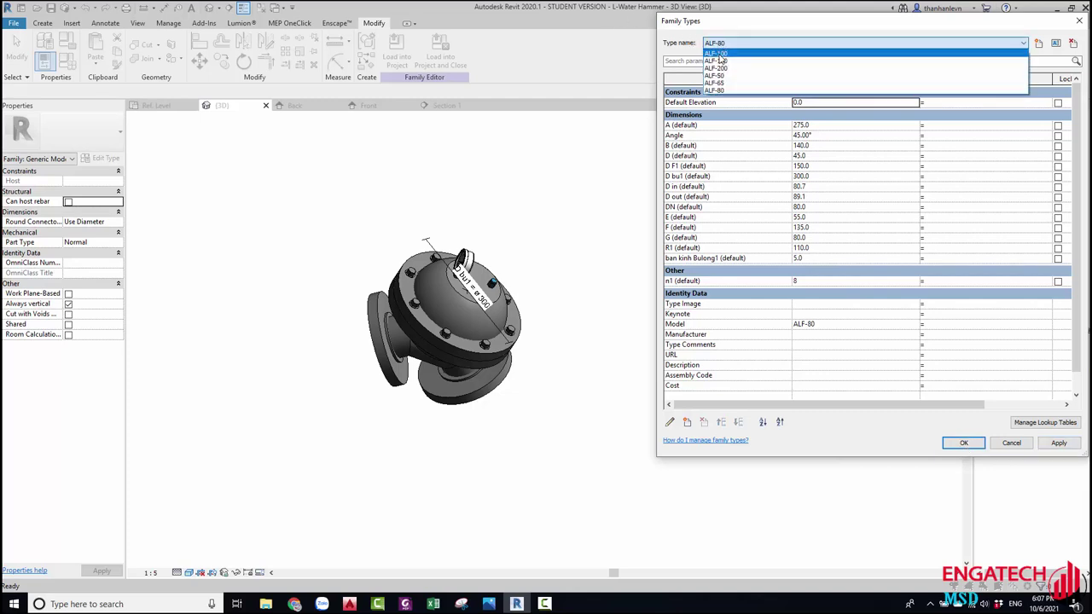
{"action": "left_click", "coordinate": [719, 54]}
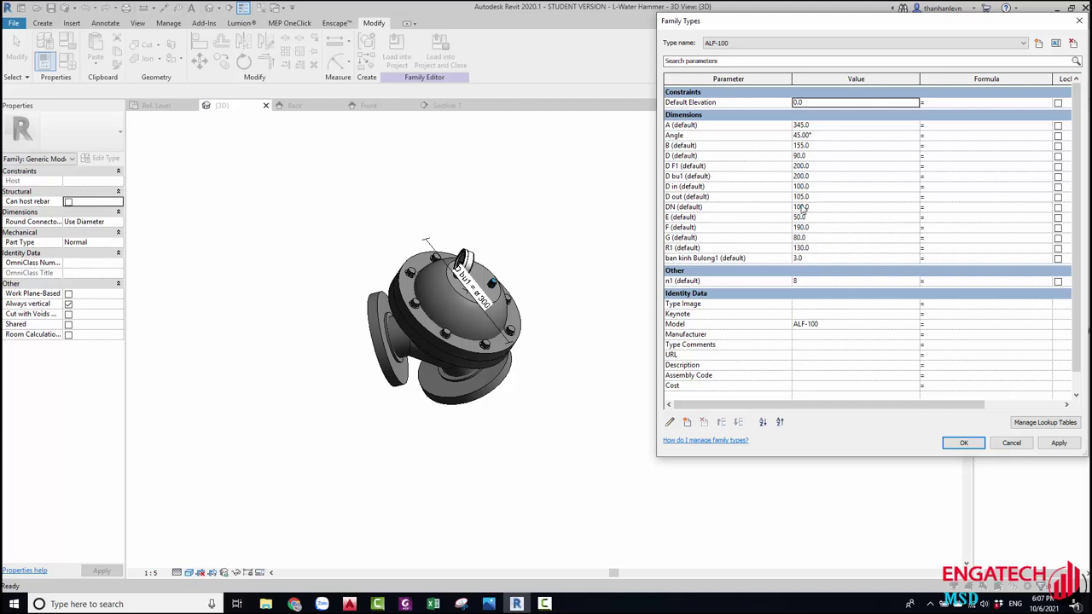
{"action": "left_click", "coordinate": [815, 177]}
{"action": "type", "text": "350"}
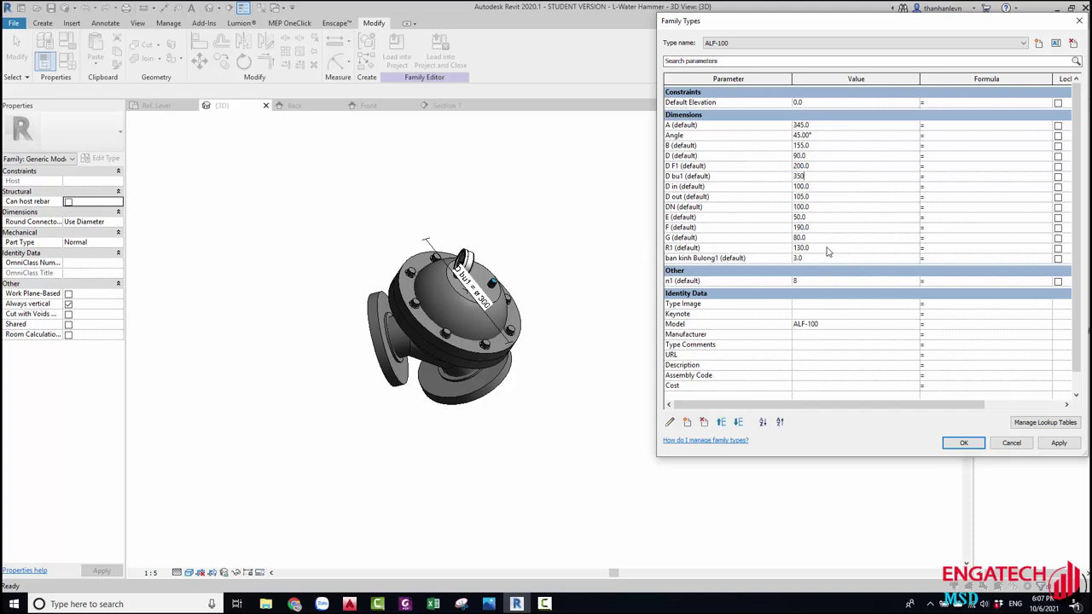
{"action": "left_click", "coordinate": [1056, 447]}
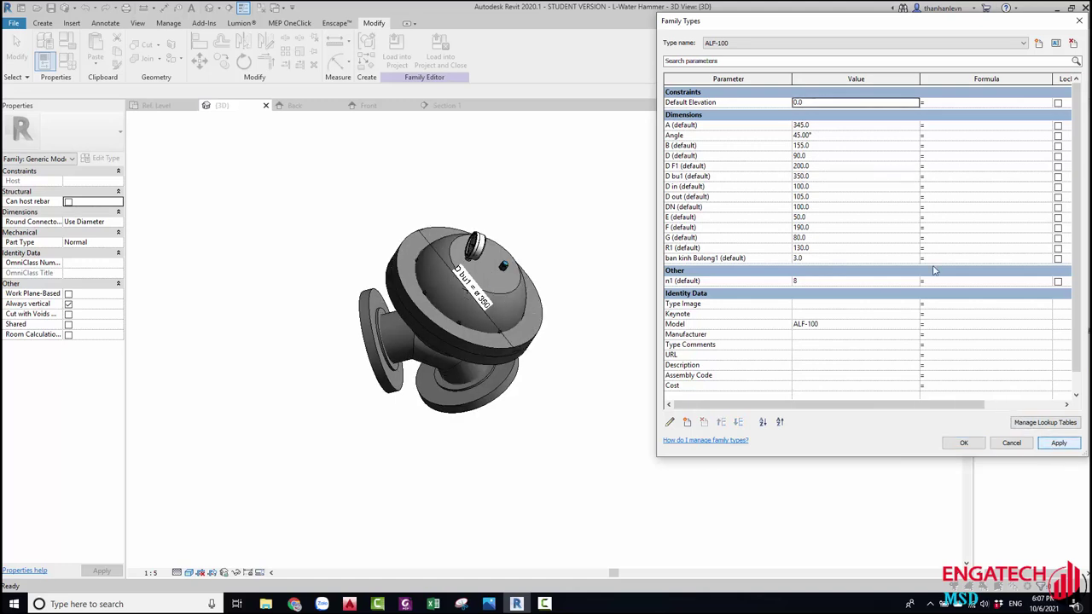
{"action": "left_click", "coordinate": [821, 176]}
{"action": "type", "text": "400"}
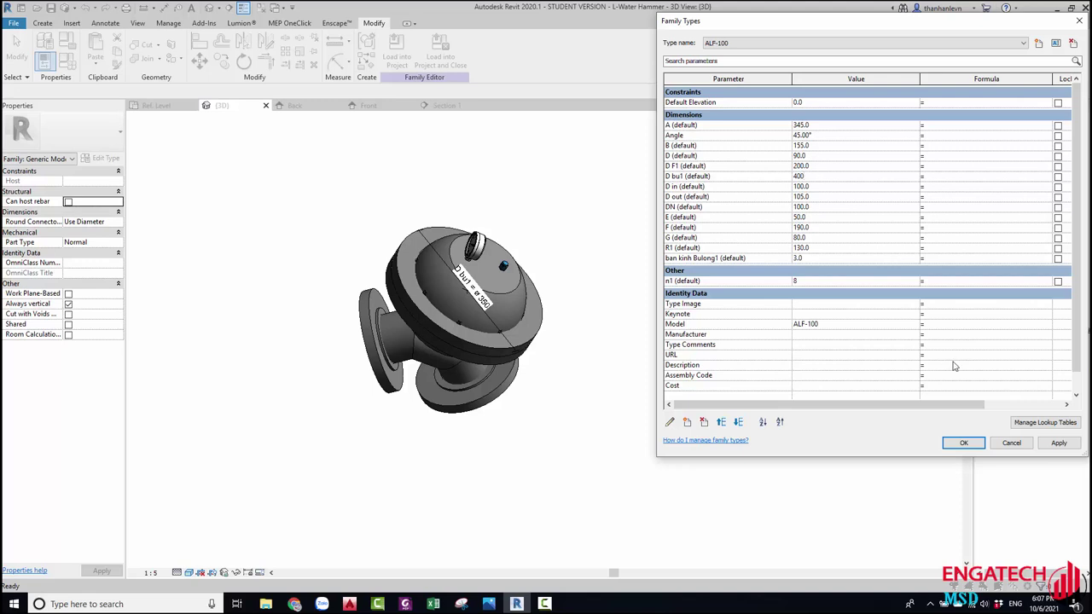
{"action": "left_click", "coordinate": [1041, 445]}
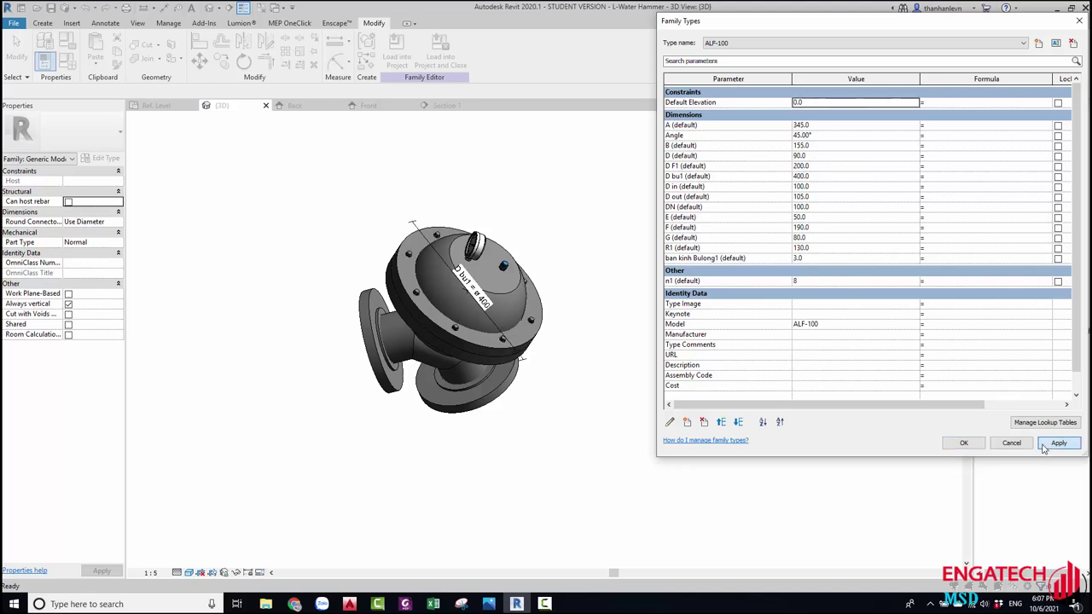
Apply a ban kinh Bulong1 of 5 to ALF-100, then select type ALF-150
{"action": "left_click", "coordinate": [814, 260]}
{"action": "type", "text": "5"}
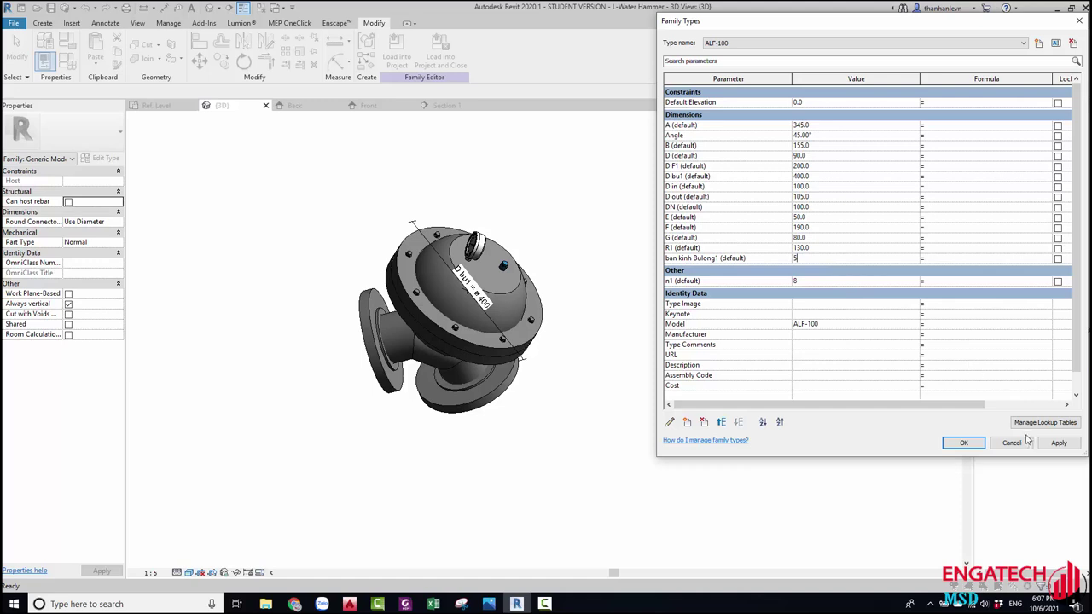
{"action": "left_click", "coordinate": [1056, 443]}
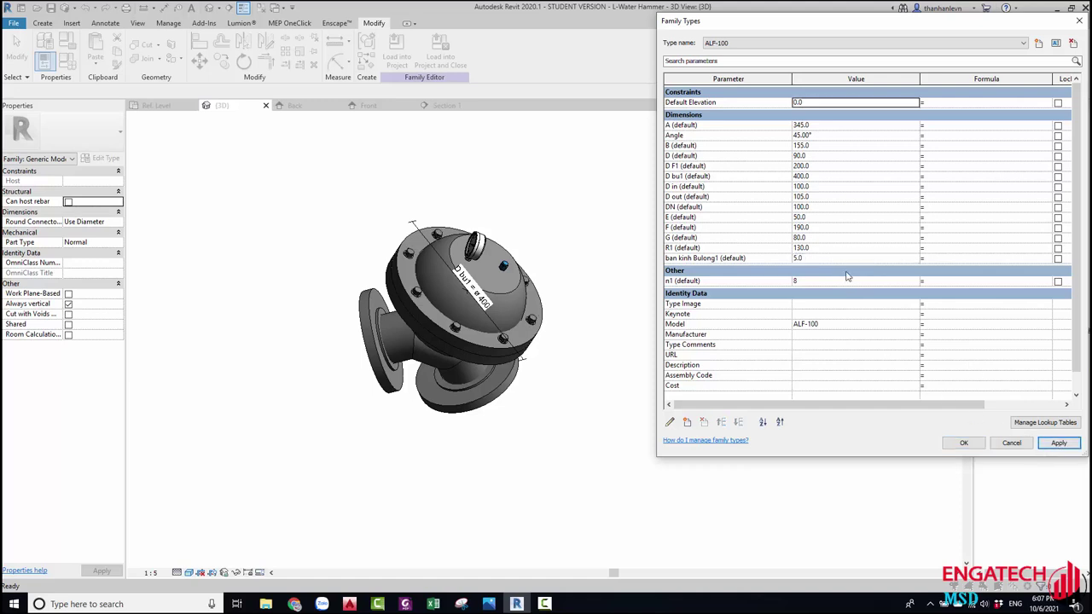
{"action": "left_click", "coordinate": [732, 43]}
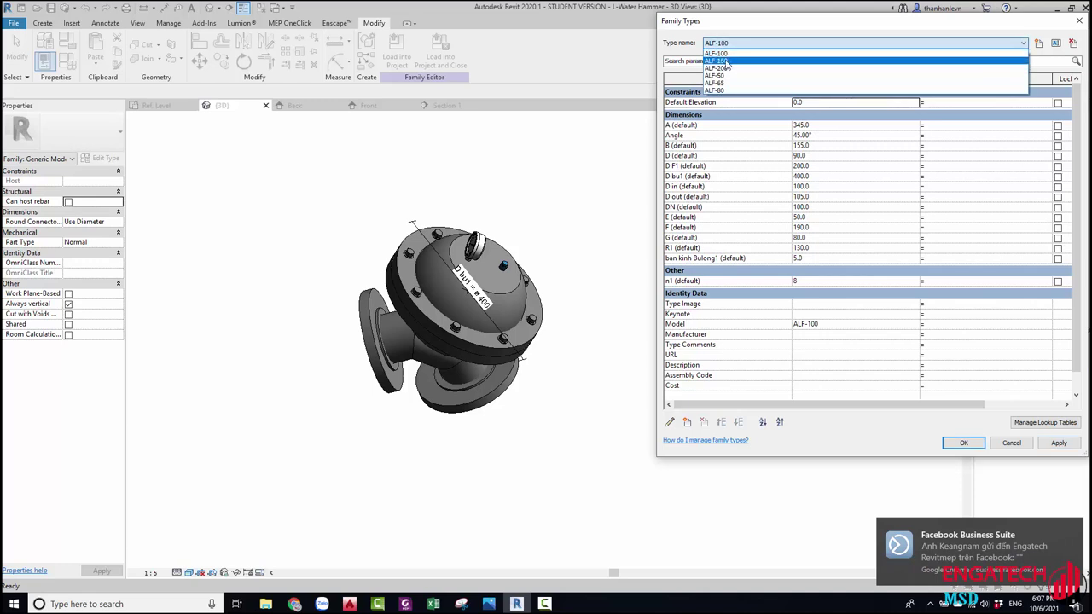
{"action": "left_click", "coordinate": [726, 61]}
Set ALF-150's ban kinh Bulong1 to 6.0 and apply it
{"action": "left_click", "coordinate": [819, 167]}
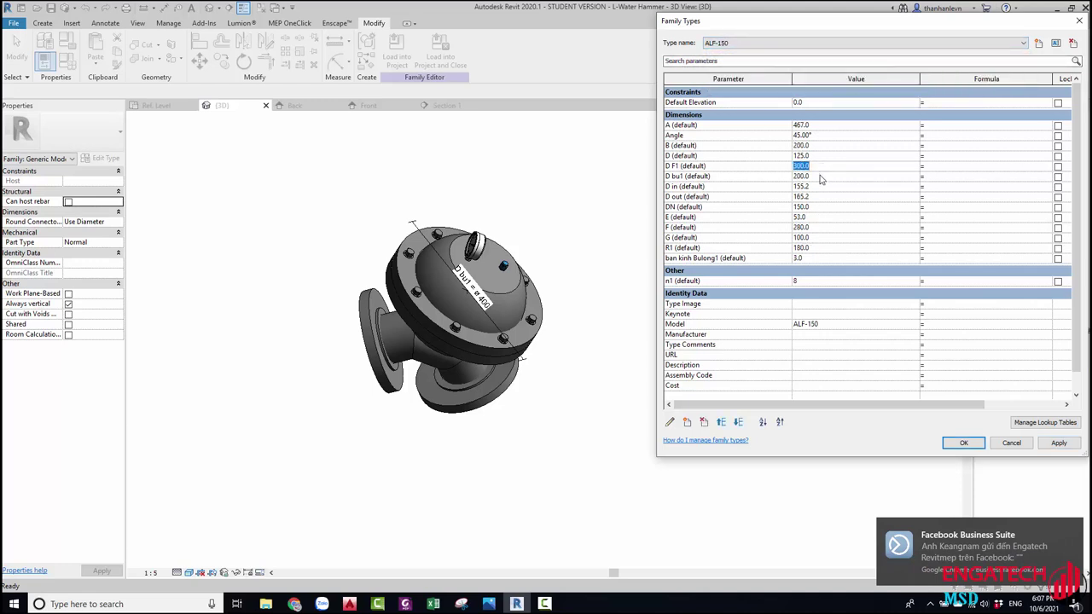
{"action": "left_click", "coordinate": [820, 177]}
{"action": "type", "text": "400"}
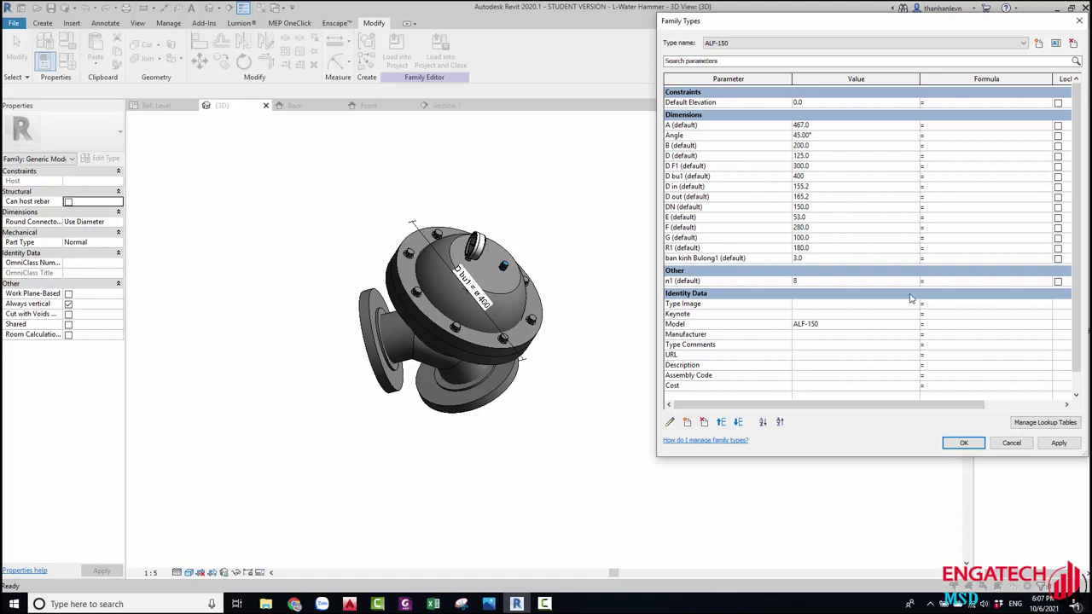
{"action": "left_click", "coordinate": [835, 259]}
{"action": "key", "text": "BackSpace"}
{"action": "left_click", "coordinate": [1055, 447]}
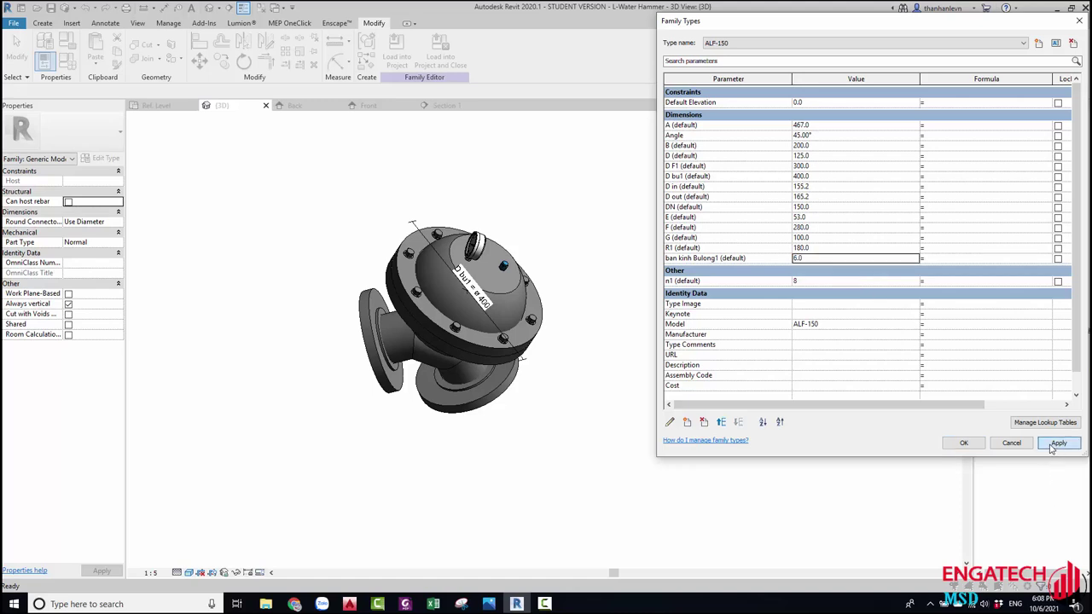
Apply D bu1 values 500, 600 and 625 in turn, settling on 610
{"action": "left_click", "coordinate": [815, 180]}
{"action": "type", "text": "500"}
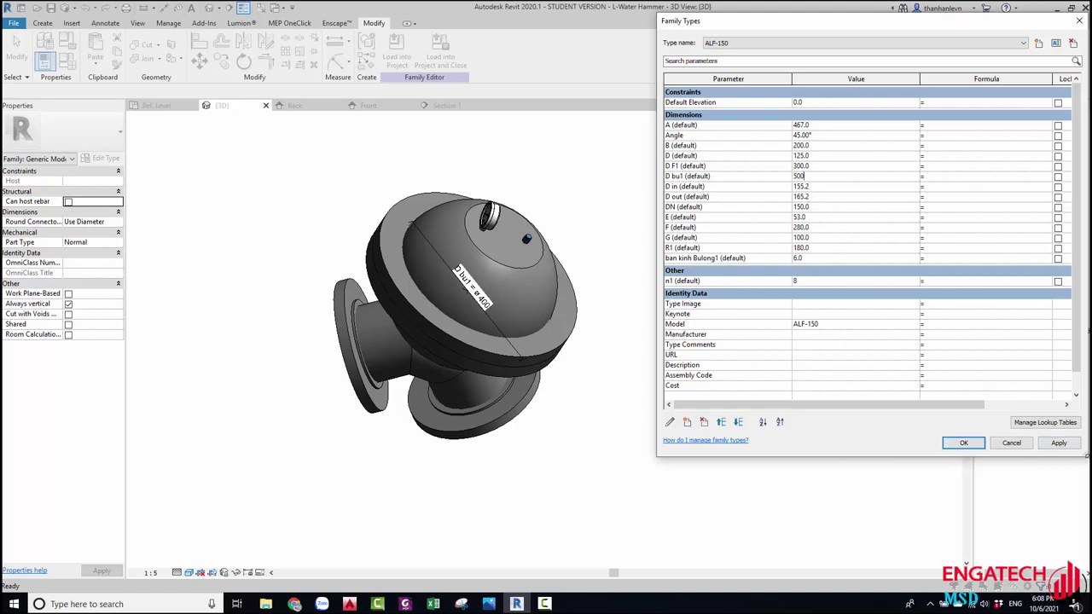
{"action": "left_click", "coordinate": [1058, 444]}
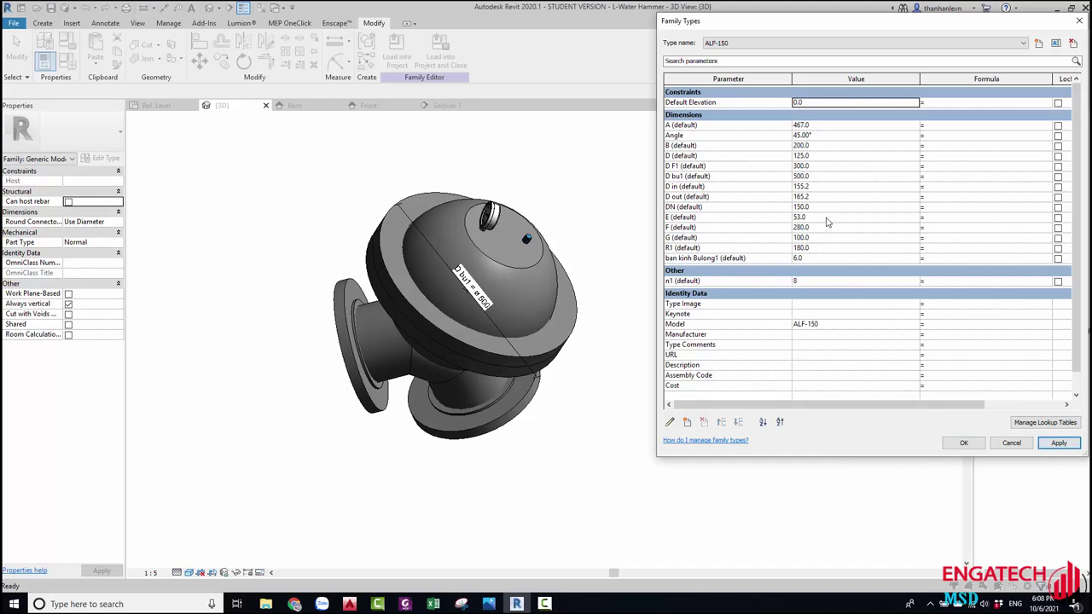
{"action": "left_click", "coordinate": [810, 176]}
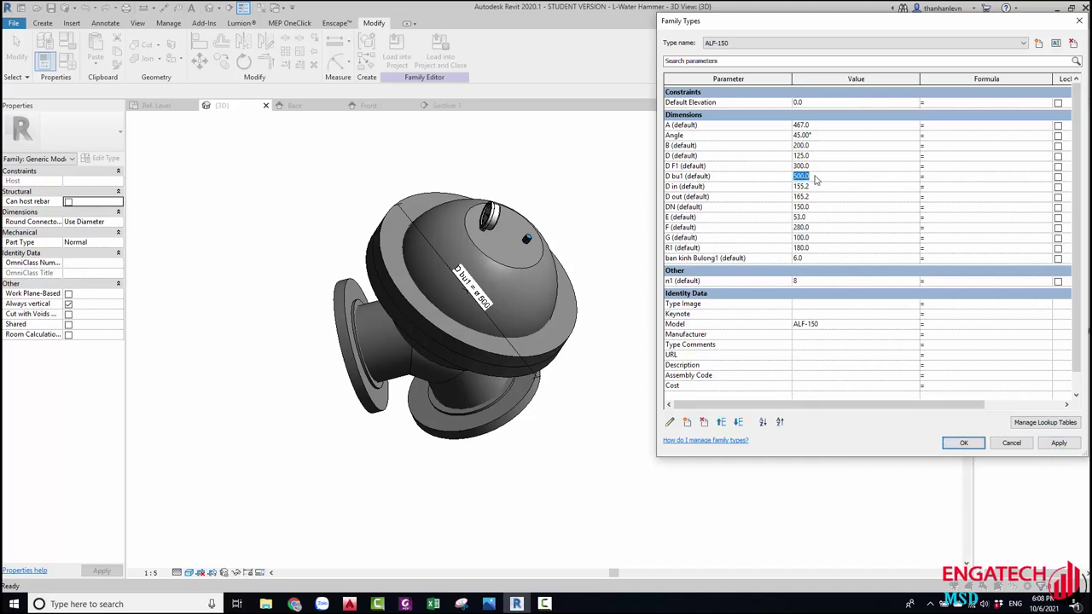
{"action": "left_click", "coordinate": [1043, 450]}
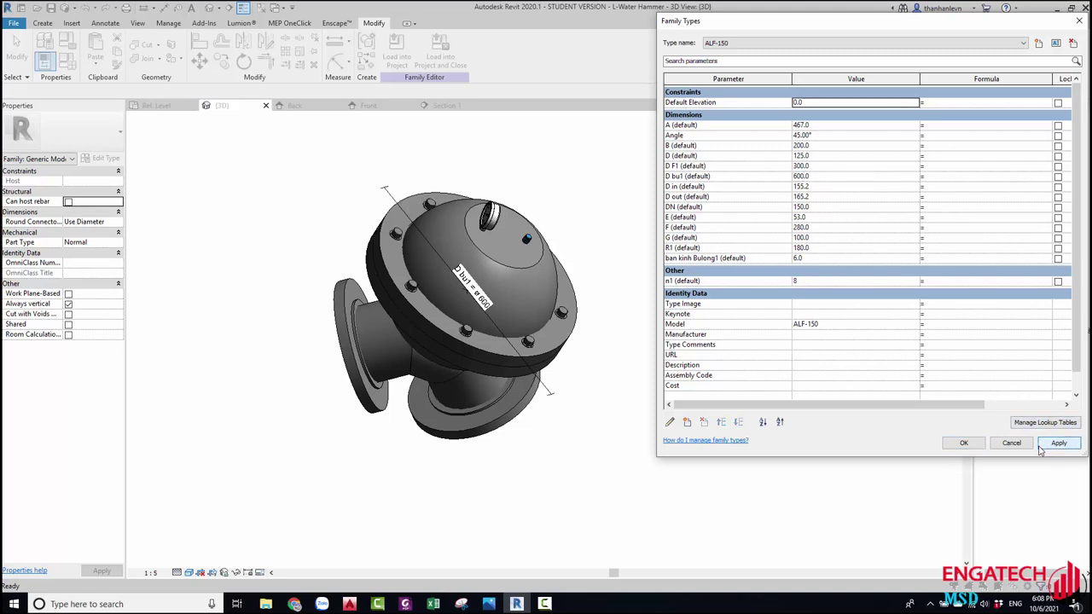
{"action": "left_click", "coordinate": [819, 176]}
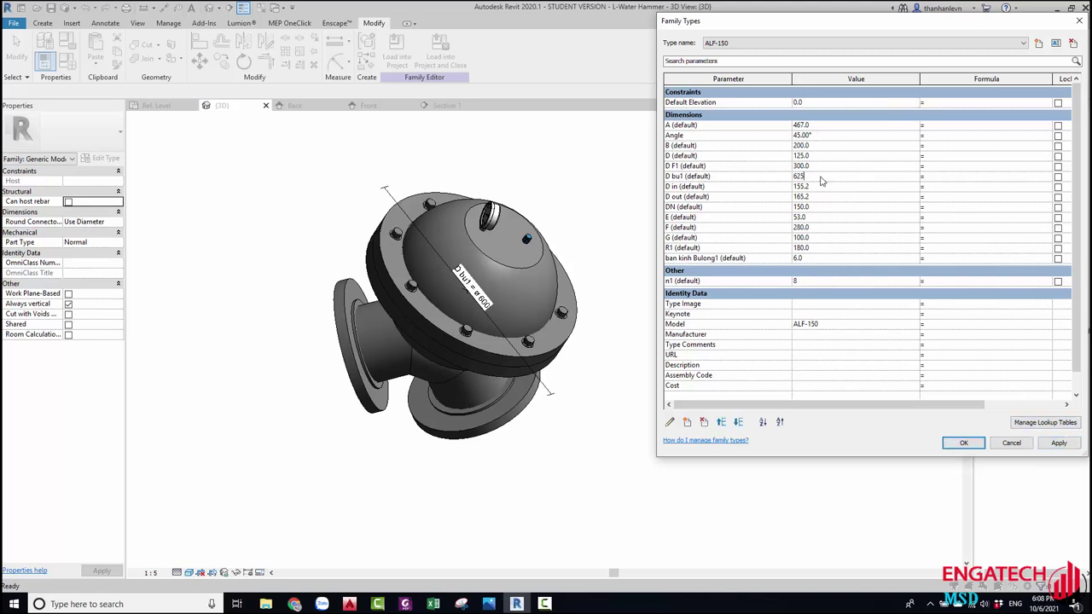
{"action": "left_click", "coordinate": [1046, 452]}
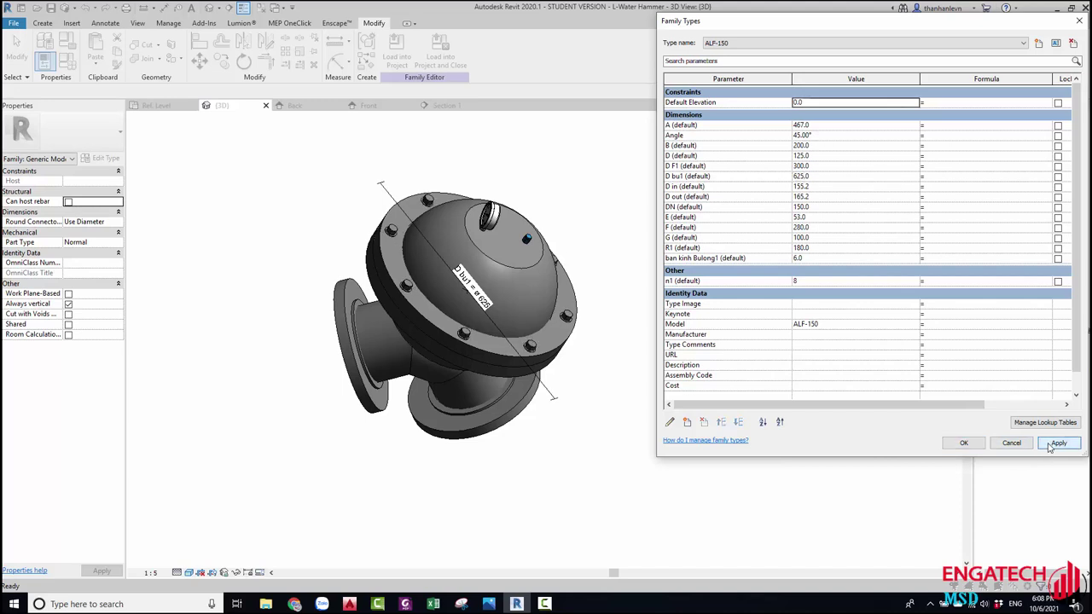
{"action": "left_click", "coordinate": [817, 177]}
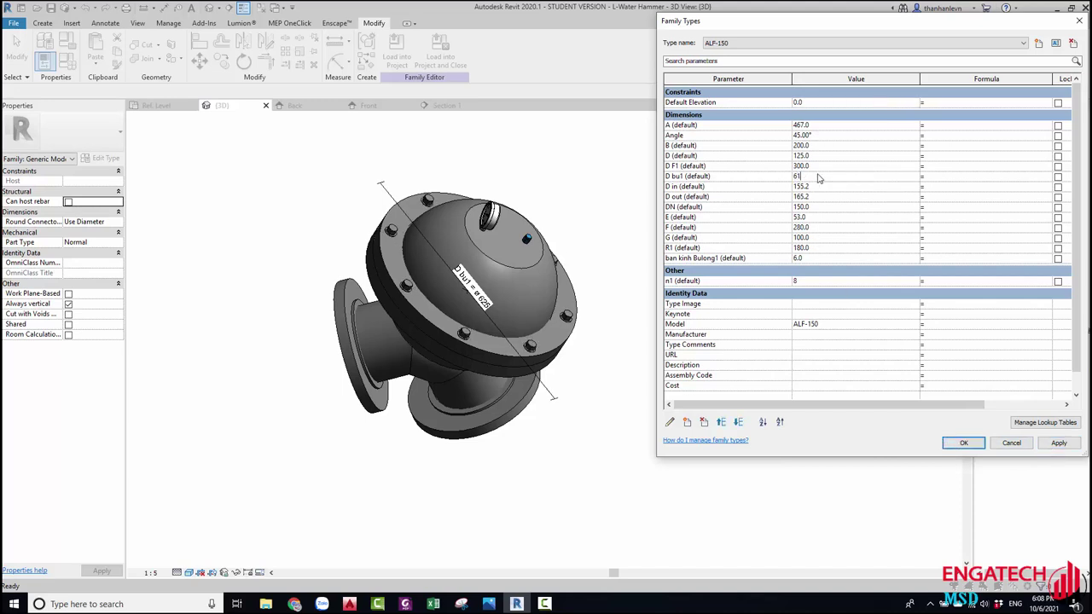
{"action": "left_click", "coordinate": [1051, 447]}
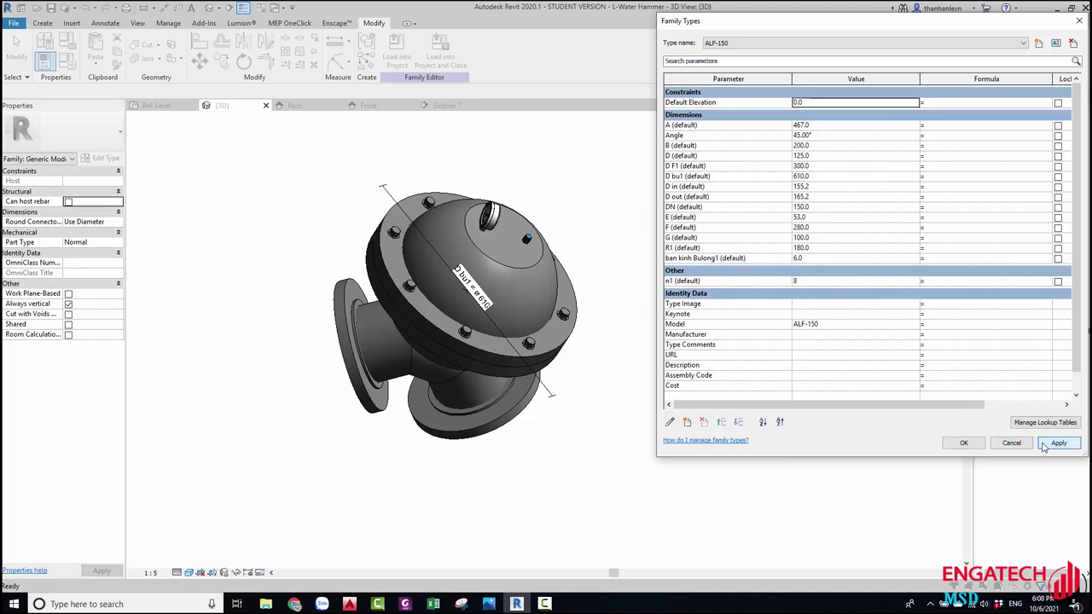
Check that the n1 bolt count still gives eight bolts
{"action": "left_click", "coordinate": [812, 282]}
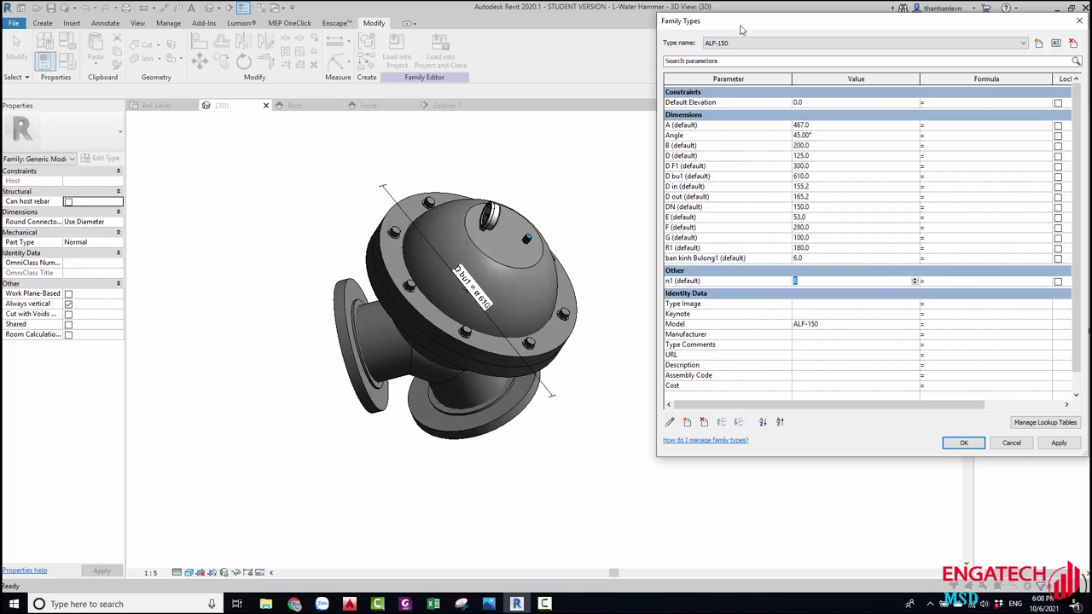
{"action": "left_click", "coordinate": [806, 282]}
{"action": "left_click", "coordinate": [740, 43]}
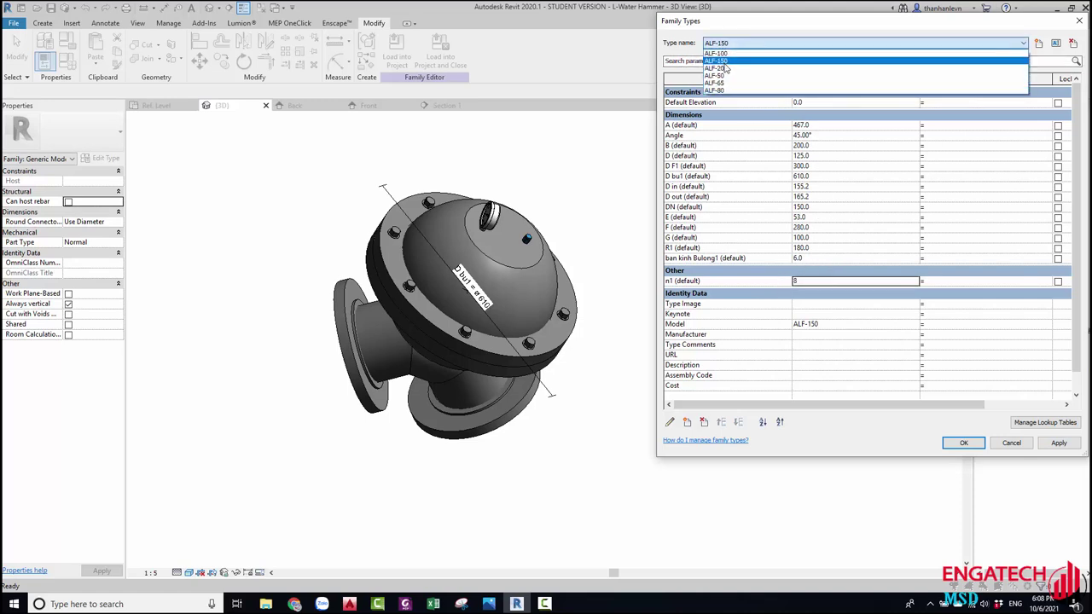
Switch the Type name to ALF-200
{"action": "left_click", "coordinate": [723, 69]}
{"action": "left_click", "coordinate": [733, 42]}
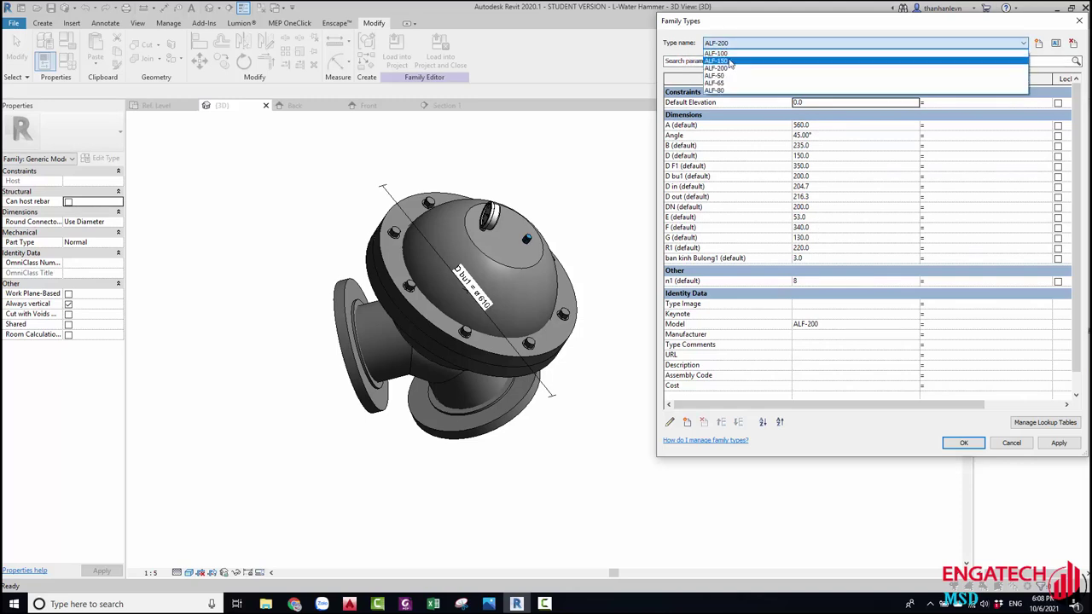
{"action": "left_click", "coordinate": [731, 61]}
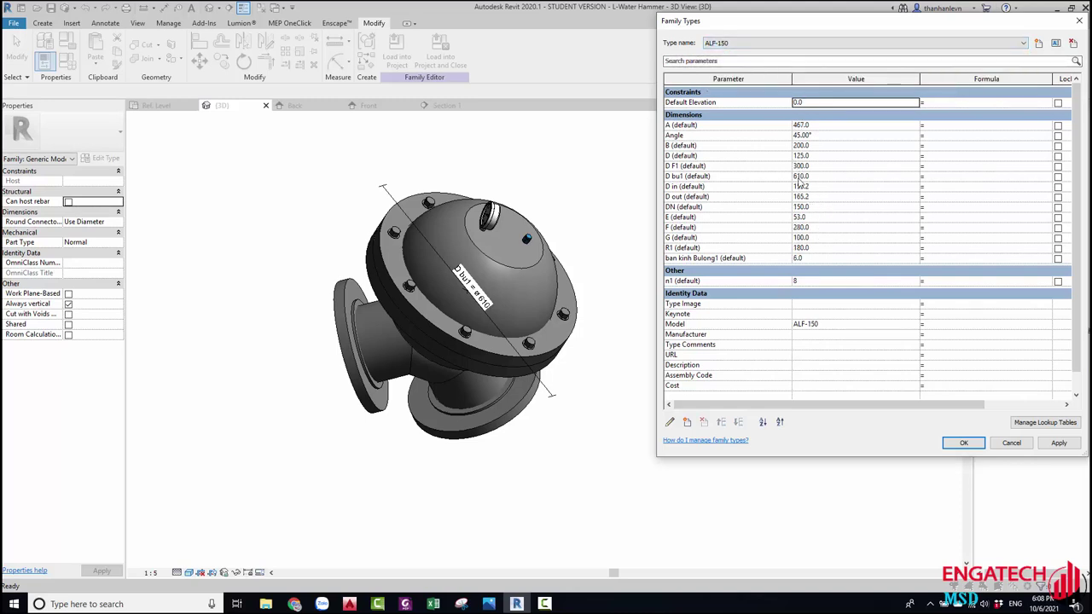
{"action": "left_click", "coordinate": [734, 43]}
{"action": "left_click", "coordinate": [726, 69]}
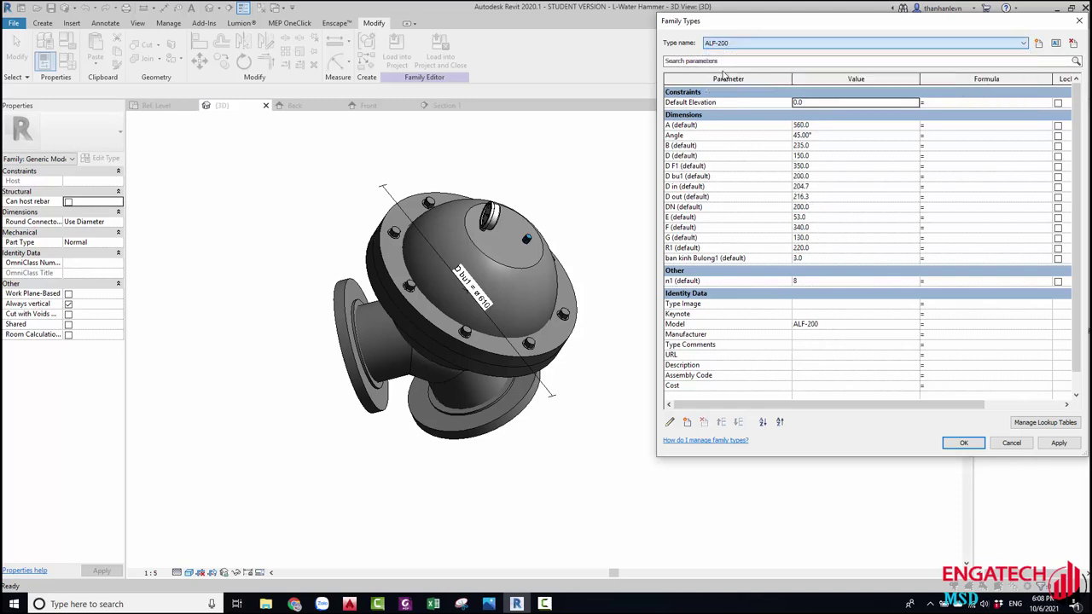
Apply D bu1 of 650 and a ban kinh Bulong1 of 6.0 to ALF-200
{"action": "left_click", "coordinate": [814, 179]}
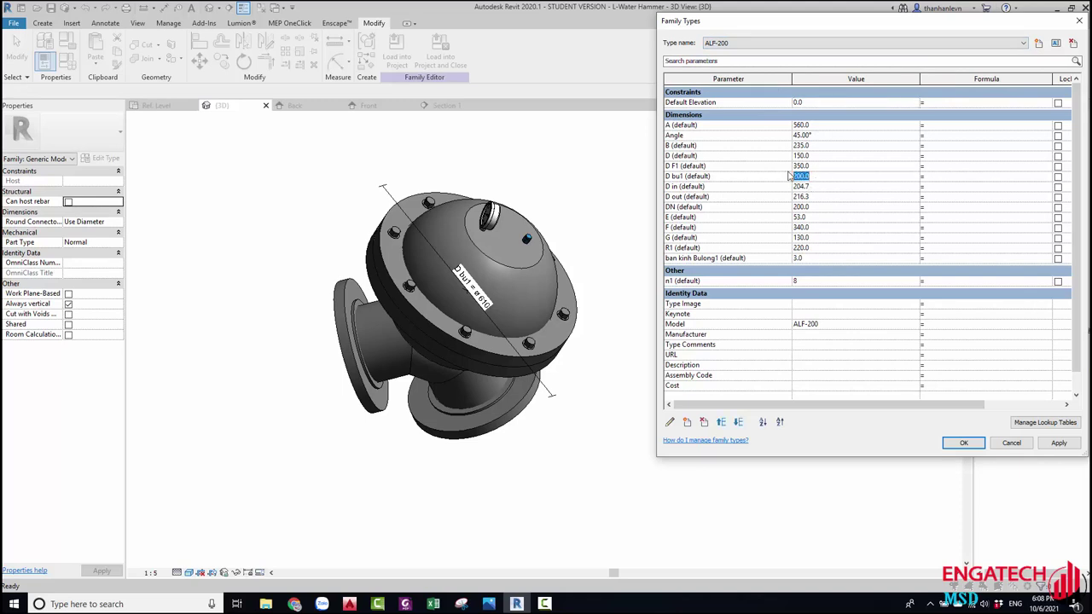
{"action": "type", "text": "650"}
{"action": "left_click", "coordinate": [1049, 444]}
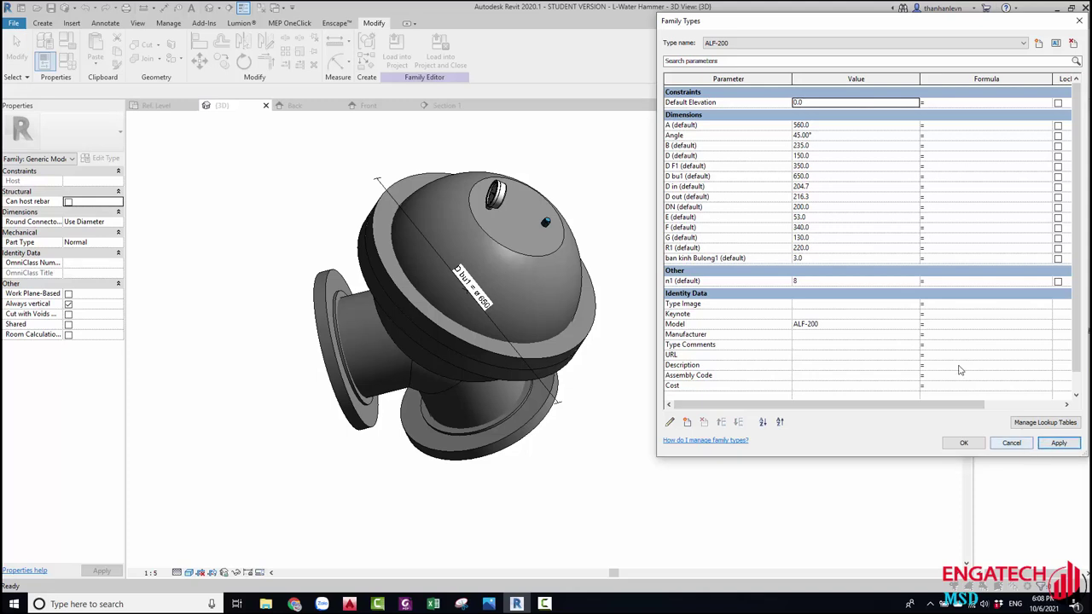
{"action": "left_click", "coordinate": [807, 259]}
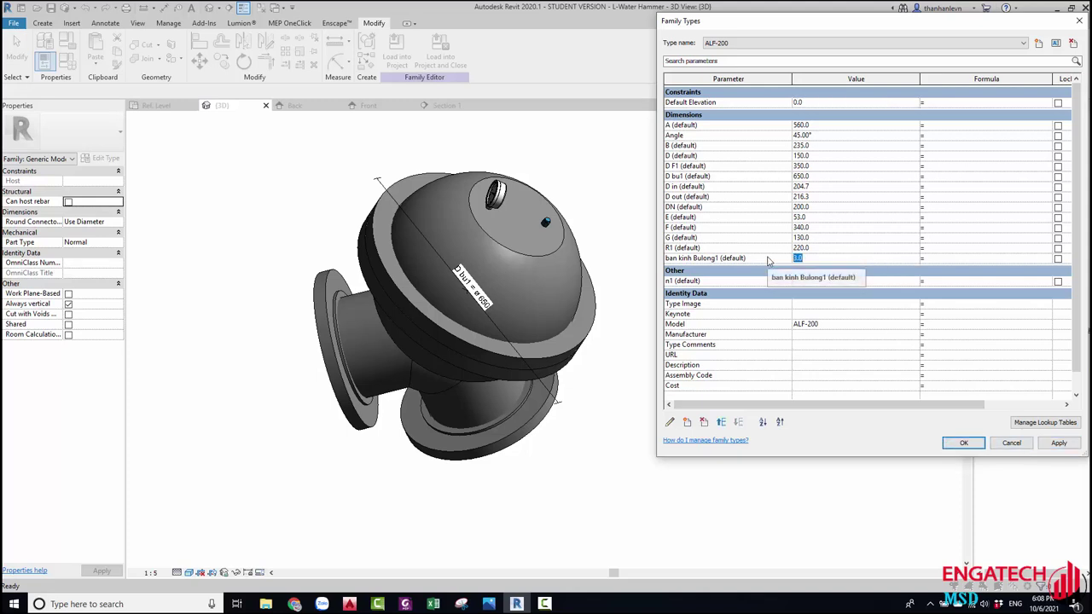
{"action": "type", "text": "6"}
{"action": "left_click", "coordinate": [1061, 443]}
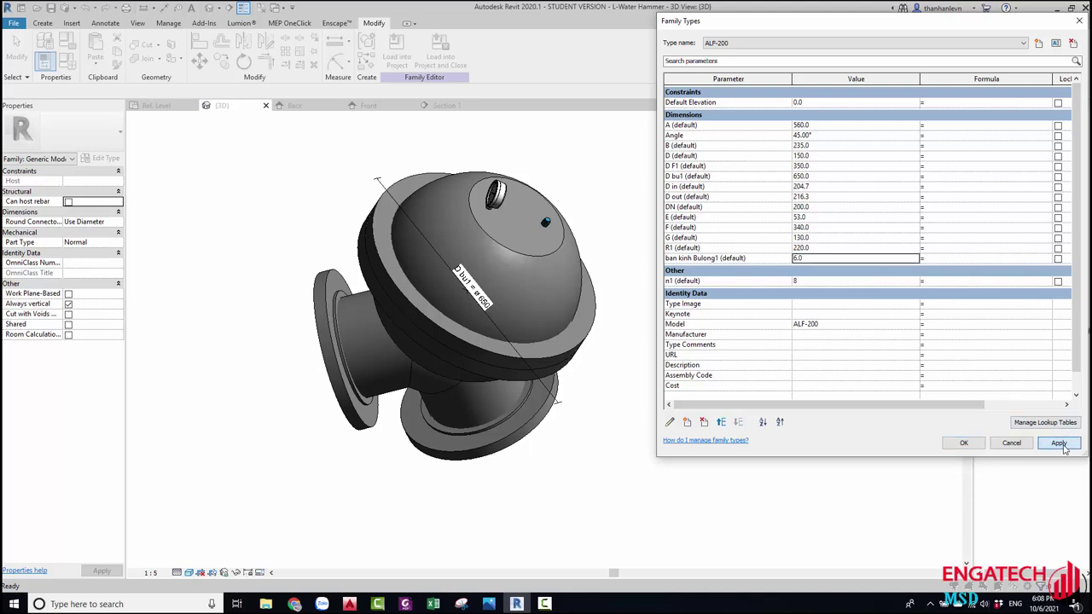
Try D bu1 values 700, 720 and 750, settle on 740, and accept with OK
{"action": "left_click", "coordinate": [819, 177]}
{"action": "type", "text": "700"}
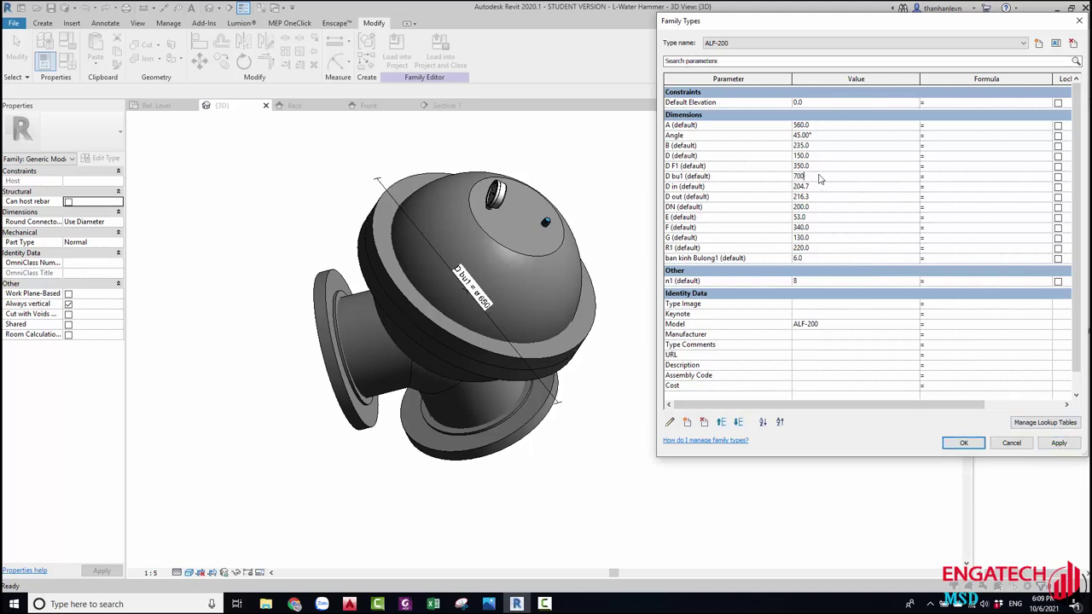
{"action": "left_click", "coordinate": [1042, 442]}
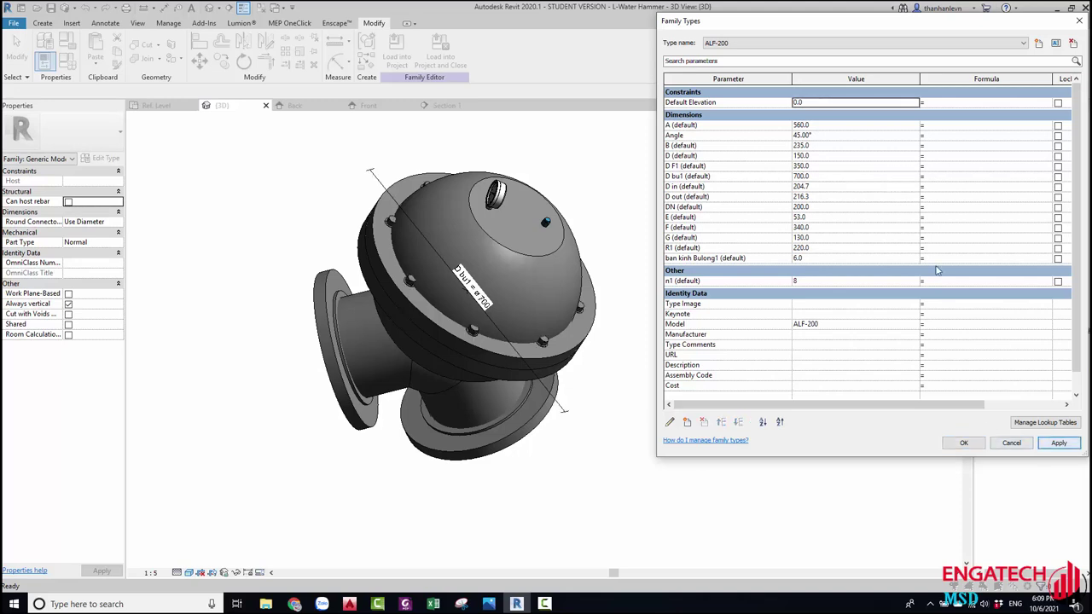
{"action": "left_click", "coordinate": [816, 177]}
{"action": "type", "text": "72"}
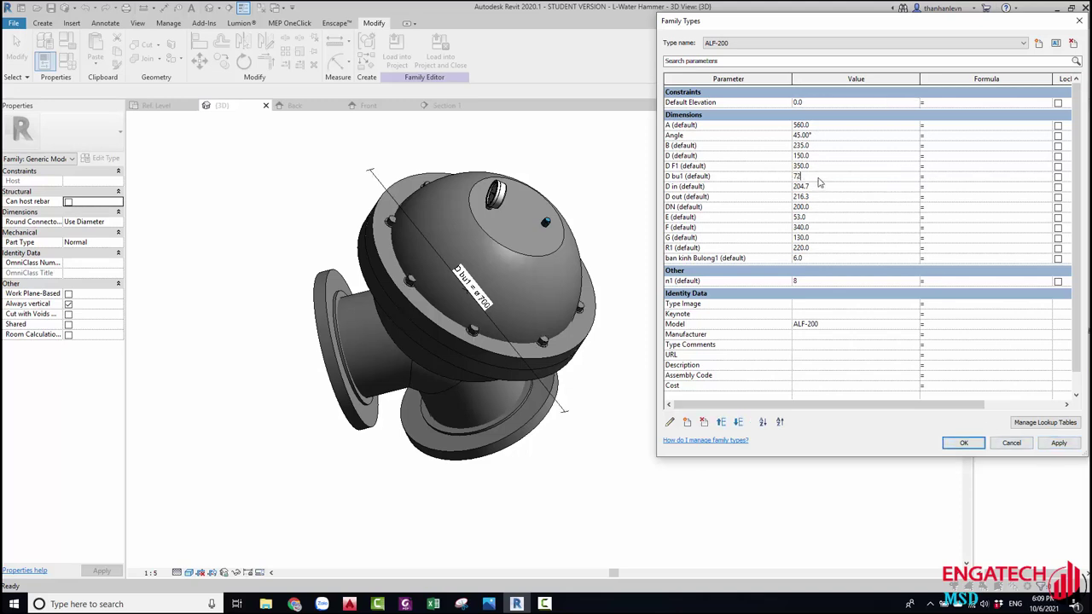
{"action": "type", "text": "0"}
{"action": "left_click", "coordinate": [1059, 444]}
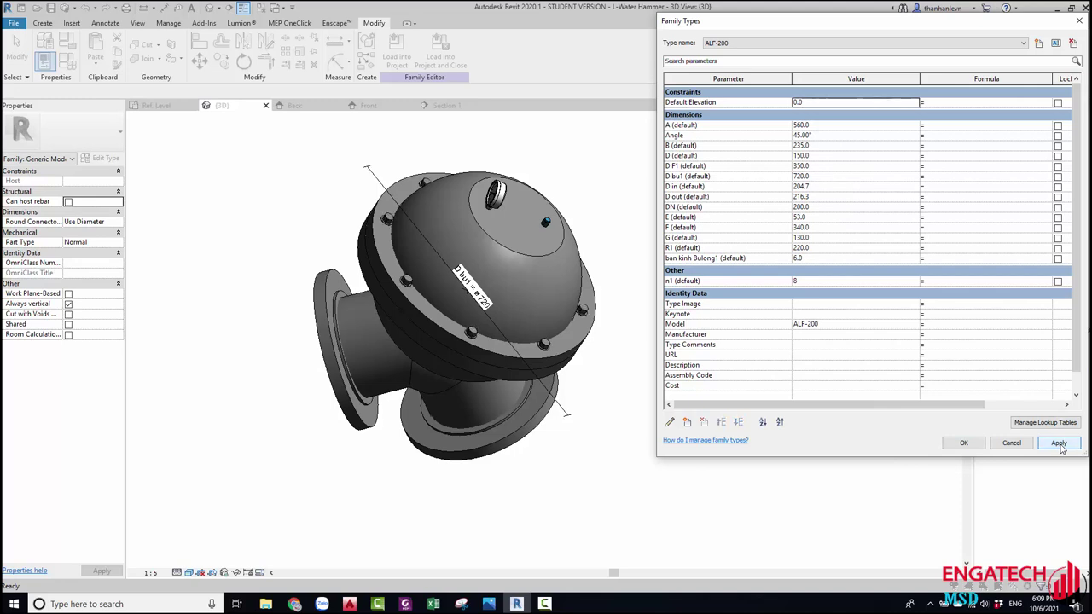
{"action": "left_click", "coordinate": [822, 177]}
{"action": "type", "text": "750"}
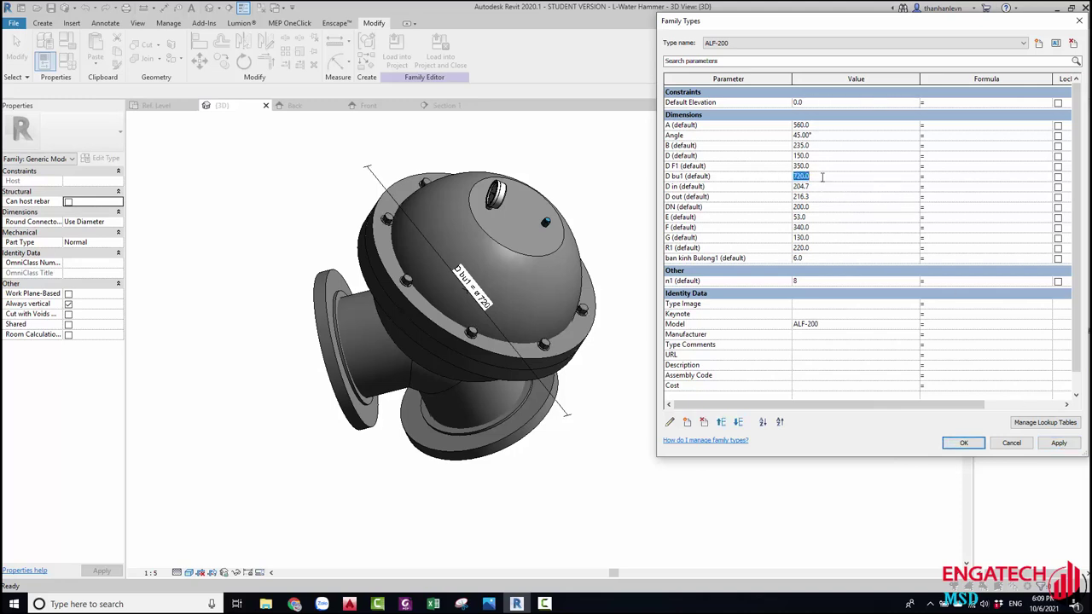
{"action": "left_click", "coordinate": [1059, 443]}
{"action": "left_click", "coordinate": [822, 177]}
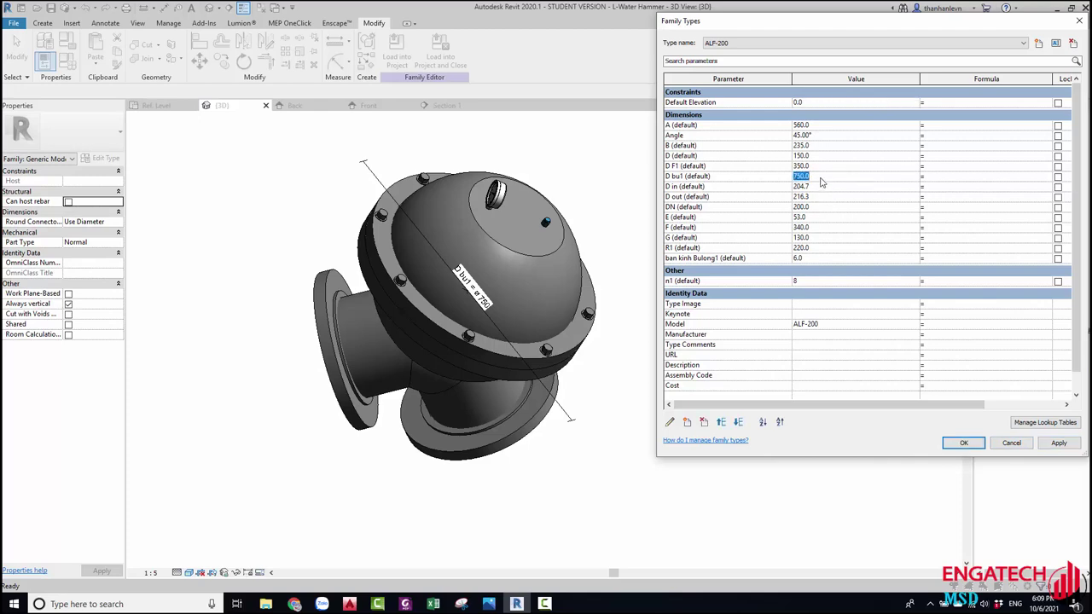
{"action": "type", "text": "740"}
{"action": "left_click", "coordinate": [1049, 451]}
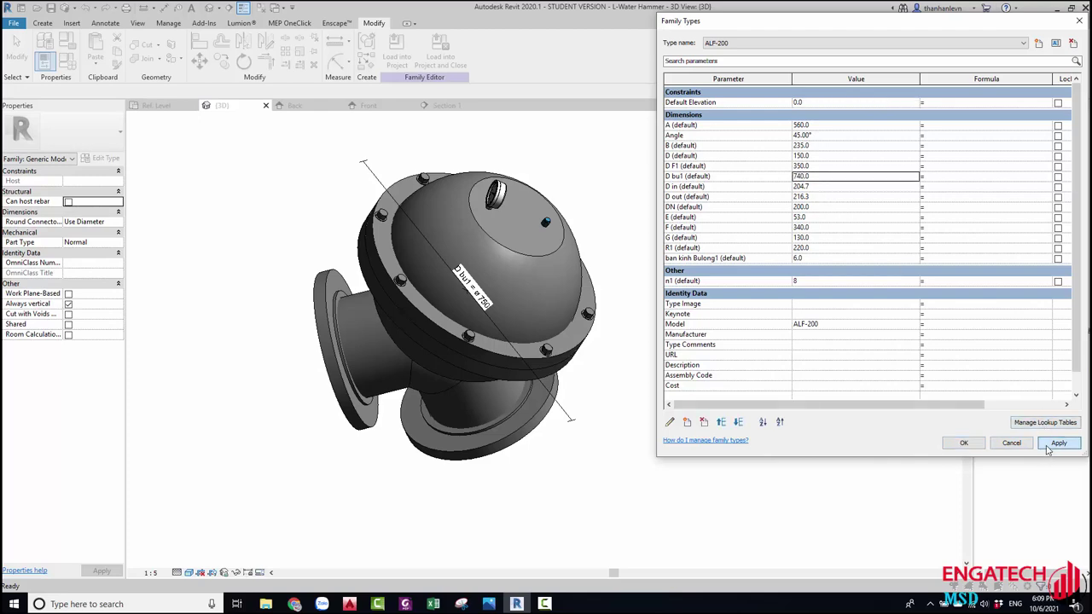
{"action": "left_click", "coordinate": [980, 446]}
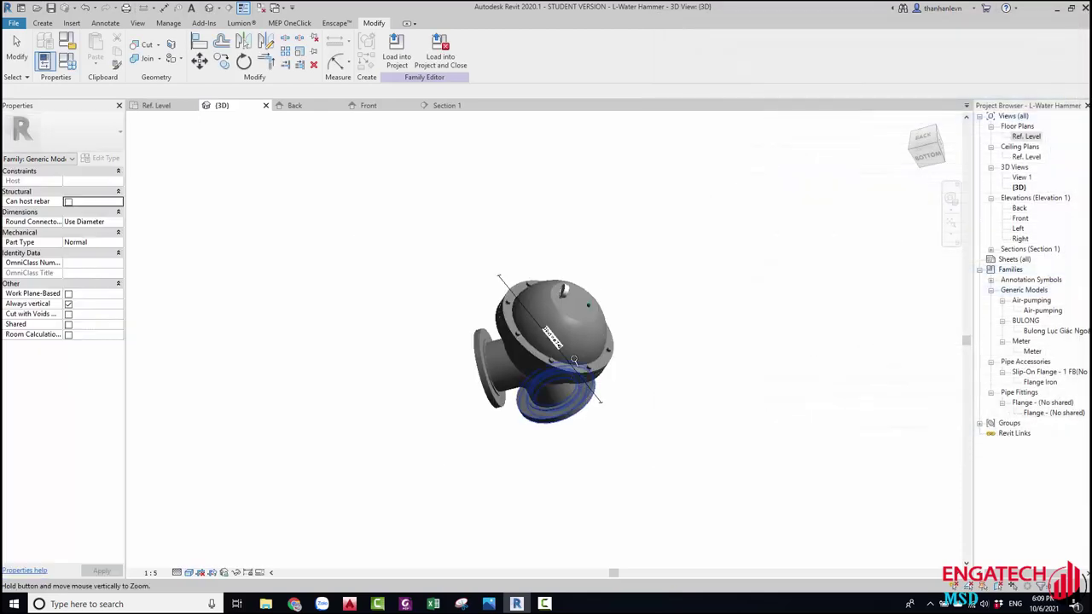
Orbit and zoom the 3D valve to inspect the lower flange from below
{"action": "mouse_move", "coordinate": [641, 231]}
{"action": "middle_mouse_down", "text": "shift"}
{"action": "mouse_move", "coordinate": [468, 333]}
{"action": "mouse_move", "coordinate": [460, 393]}
{"action": "middle_mouse_up", "text": "shift"}
{"action": "scroll", "coordinate": [461, 394], "scroll_direction": "up", "scroll_amount": 3}
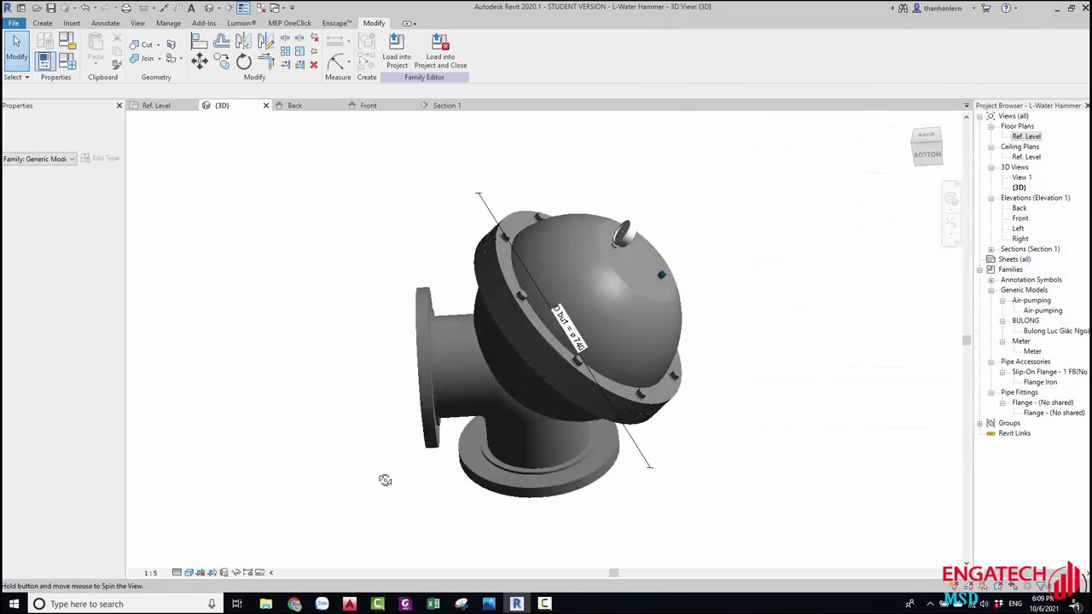
{"action": "left_click", "coordinate": [546, 426]}
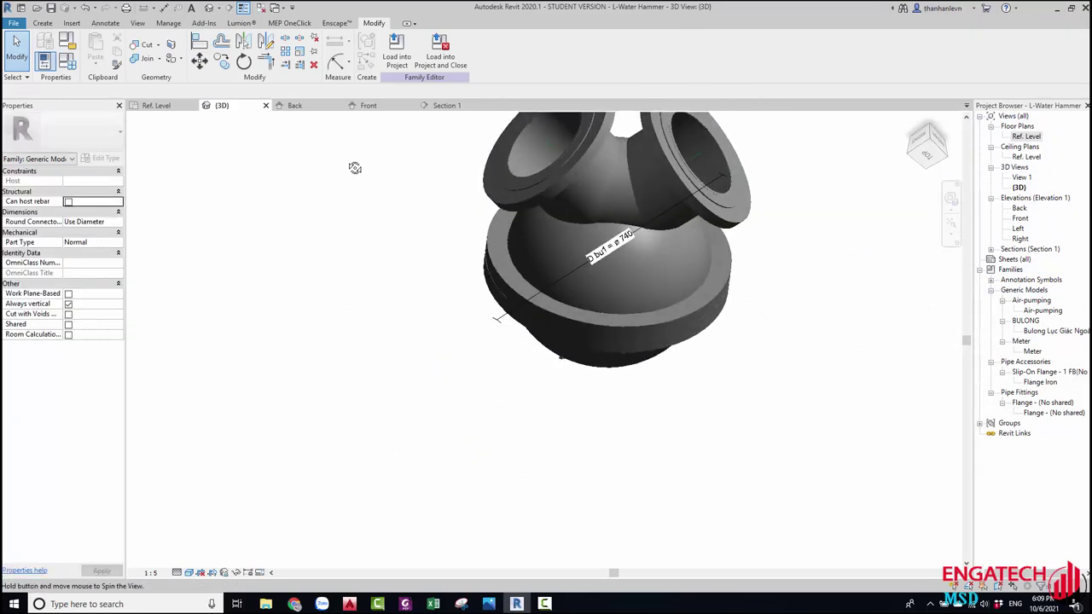
{"action": "middle_click_drag", "start_coordinate": [546, 427], "coordinate": [787, 398], "text": "shift"}
{"action": "scroll", "coordinate": [586, 340], "scroll_direction": "up", "scroll_amount": 4}
{"action": "middle_click_drag", "start_coordinate": [586, 340], "coordinate": [672, 296], "text": "shift"}
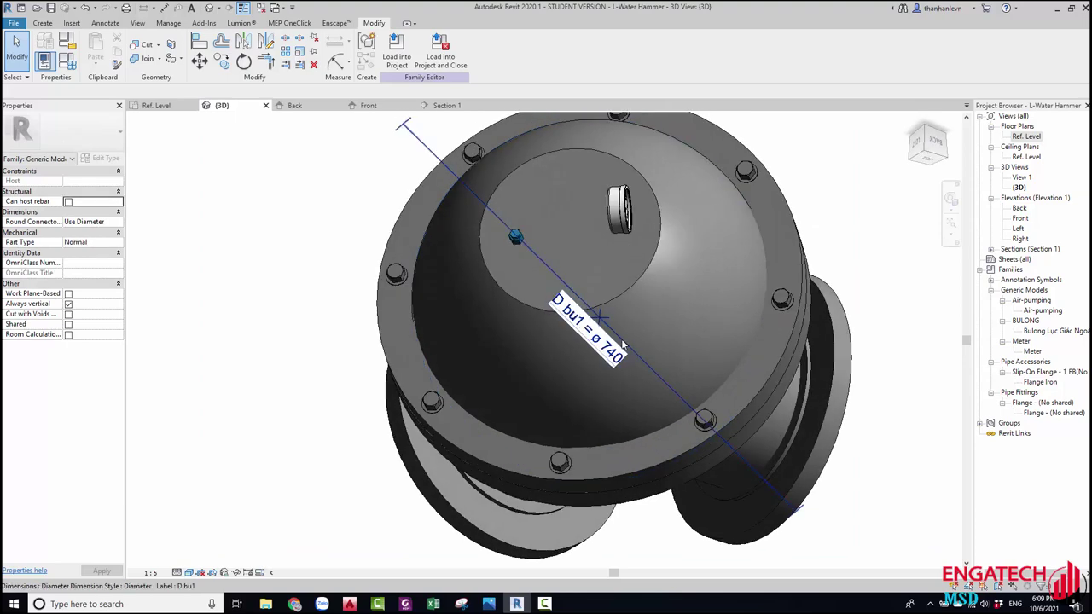
{"action": "scroll", "coordinate": [672, 296], "scroll_direction": "down", "scroll_amount": 4}
{"action": "scroll", "coordinate": [775, 310], "scroll_direction": "down", "scroll_amount": 2}
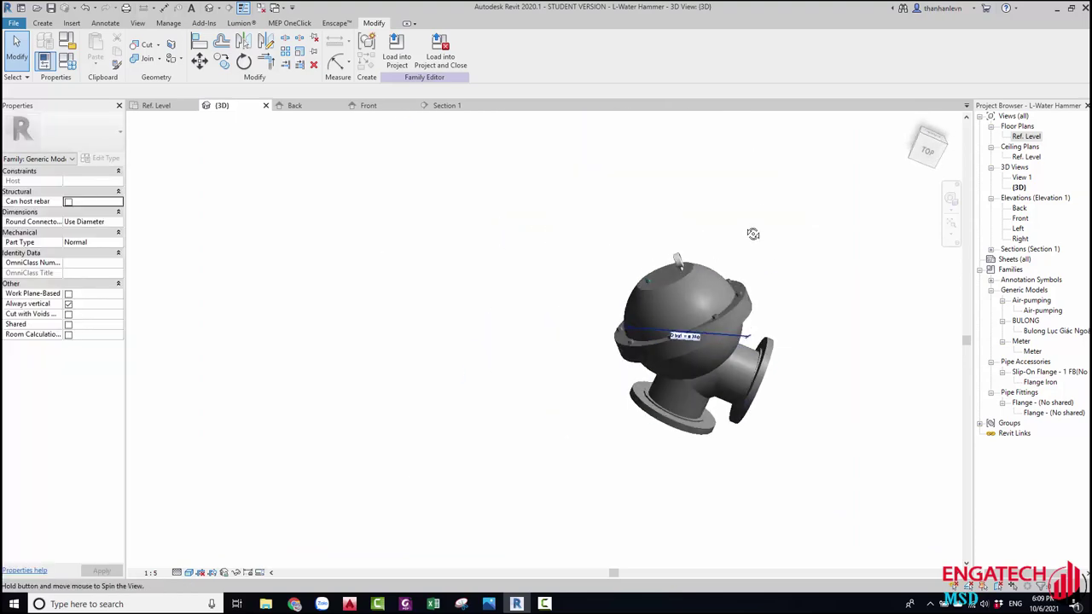
Orbit to check the side connections, then open the Ref. Level floor plan
{"action": "mouse_move", "coordinate": [751, 233]}
{"action": "middle_mouse_down", "text": "shift"}
{"action": "mouse_move", "coordinate": [767, 406]}
{"action": "mouse_move", "coordinate": [615, 242]}
{"action": "mouse_move", "coordinate": [574, 294]}
{"action": "middle_mouse_up", "text": "shift"}
{"action": "scroll", "coordinate": [615, 243], "scroll_direction": "up", "scroll_amount": 4}
{"action": "scroll", "coordinate": [618, 247], "scroll_direction": "down", "scroll_amount": 4}
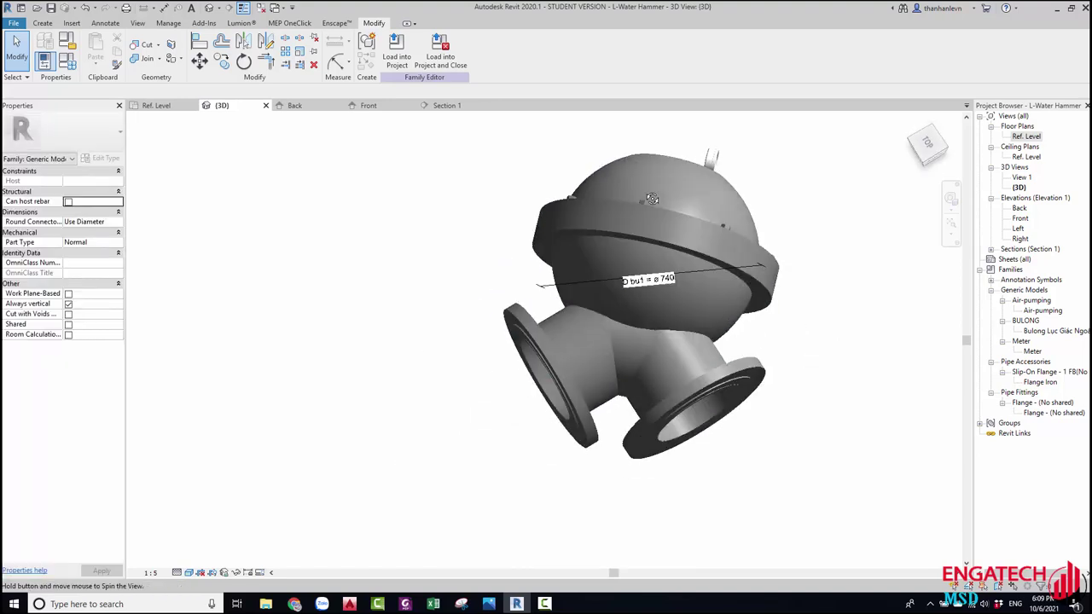
{"action": "mouse_move", "coordinate": [652, 310]}
{"action": "middle_mouse_down", "text": "shift"}
{"action": "mouse_move", "coordinate": [649, 342]}
{"action": "mouse_move", "coordinate": [694, 409]}
{"action": "mouse_move", "coordinate": [716, 338]}
{"action": "mouse_move", "coordinate": [695, 329]}
{"action": "middle_mouse_up", "text": "shift"}
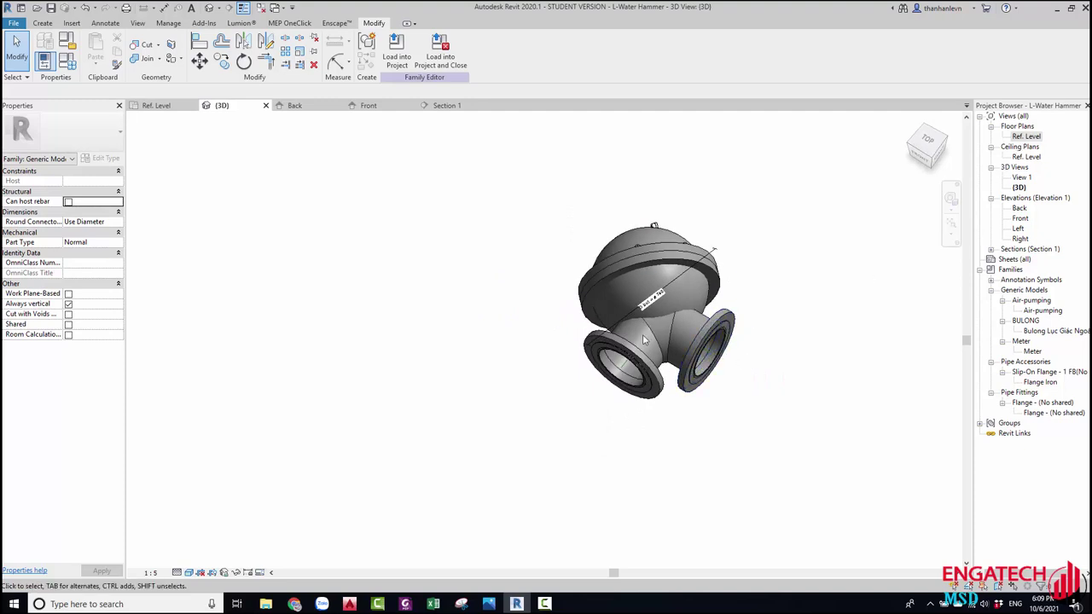
{"action": "middle_click_drag", "start_coordinate": [599, 442], "coordinate": [765, 324], "text": "shift"}
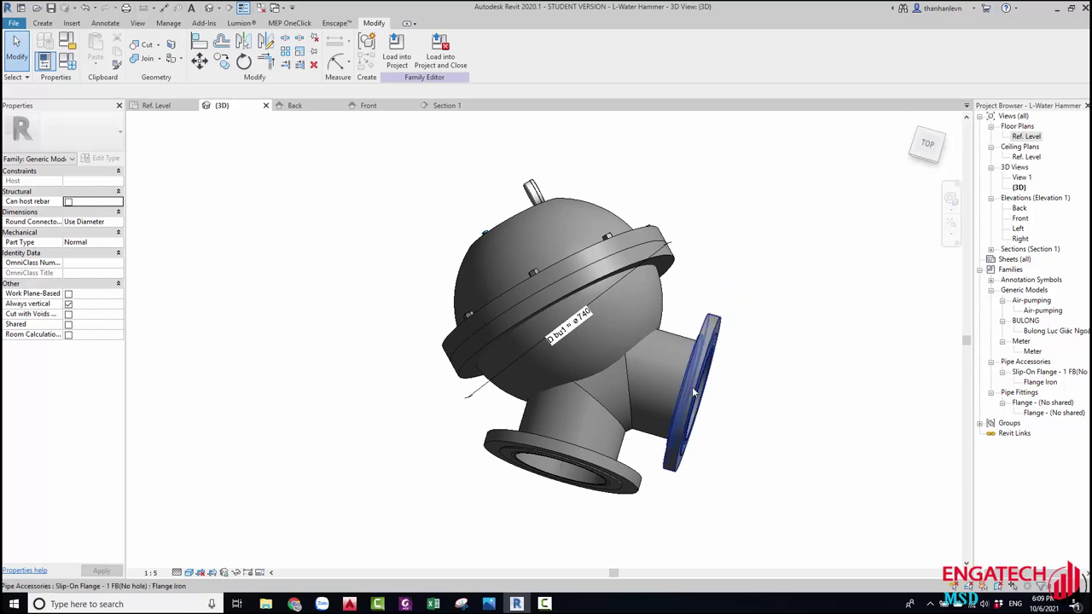
{"action": "double_click", "coordinate": [1024, 136]}
Use Create Similar on the right-hand slip-on flange to place a new one at the bottom
{"action": "scroll", "coordinate": [685, 270], "scroll_direction": "down", "scroll_amount": 5}
{"action": "scroll", "coordinate": [684, 270], "scroll_direction": "down", "scroll_amount": 2}
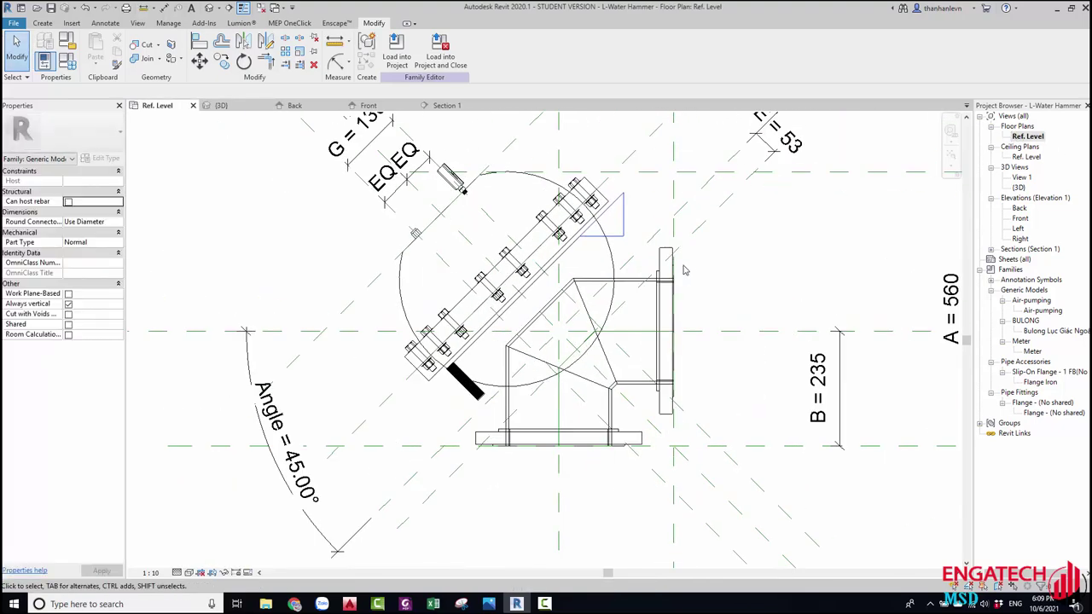
{"action": "left_click", "coordinate": [666, 256]}
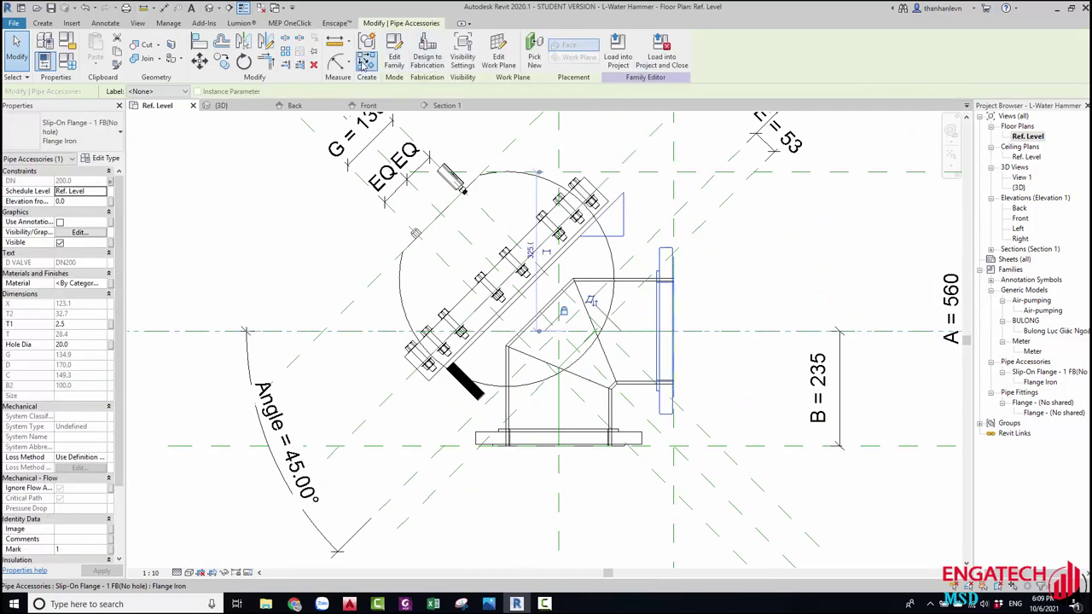
{"action": "left_click", "coordinate": [365, 63]}
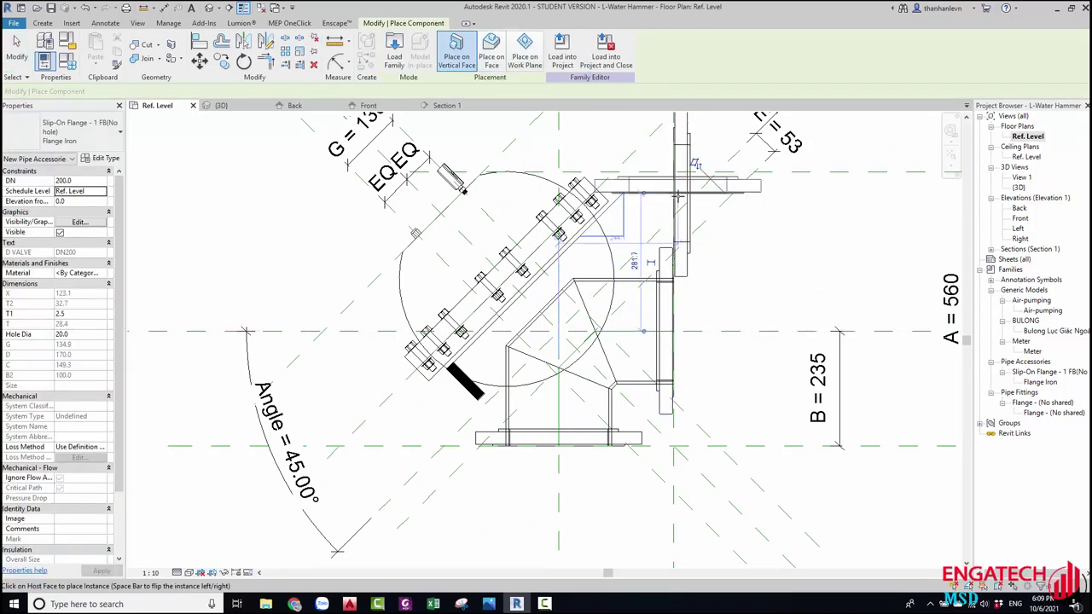
{"action": "key", "text": "Escape"}
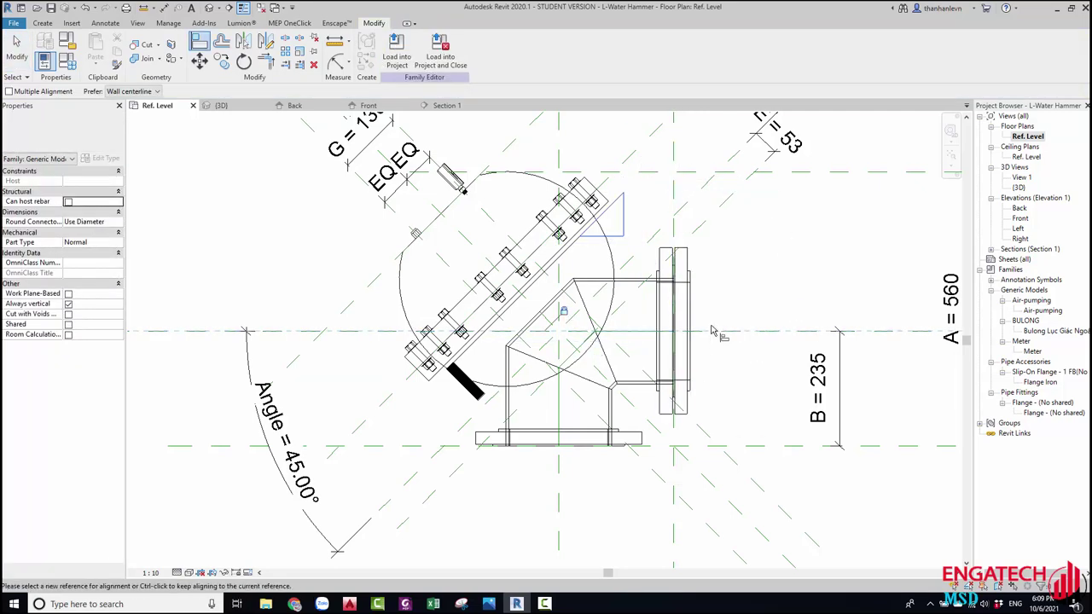
{"action": "key", "text": "Escape"}
{"action": "left_click", "coordinate": [688, 397]}
{"action": "mouse_move", "coordinate": [687, 397]}
{"action": "middle_mouse_down"}
{"action": "mouse_move", "coordinate": [361, 269]}
{"action": "mouse_move", "coordinate": [340, 303]}
{"action": "middle_mouse_up"}
{"action": "left_click", "coordinate": [345, 70]}
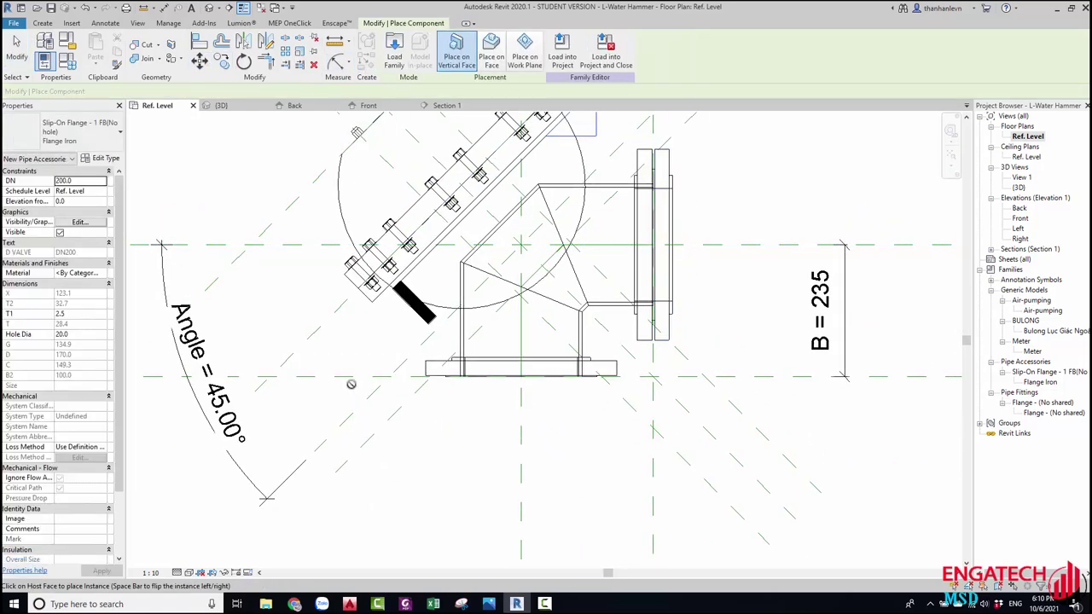
{"action": "key", "text": "Escape"}
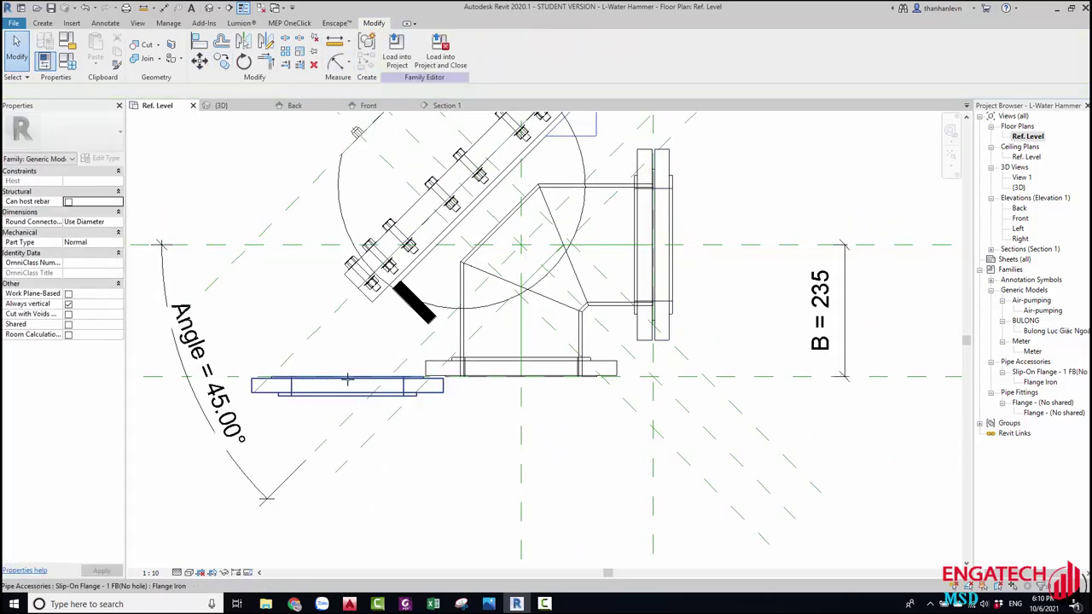
Align (AL) the new flange under the valve's bottom branch
{"action": "key", "text": "a"}
{"action": "key", "text": "l"}
{"action": "left_click", "coordinate": [332, 392]}
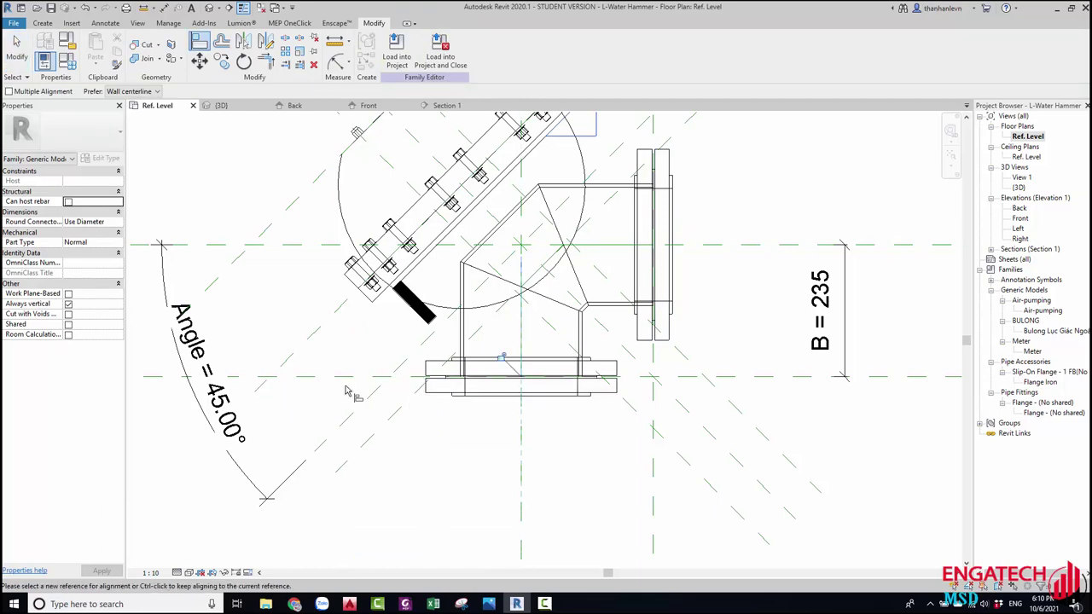
{"action": "left_click", "coordinate": [499, 370]}
{"action": "key", "text": "Escape"}
Retry the Align tool on the lower flange several times
{"action": "scroll", "coordinate": [495, 380], "scroll_direction": "down", "scroll_amount": 2}
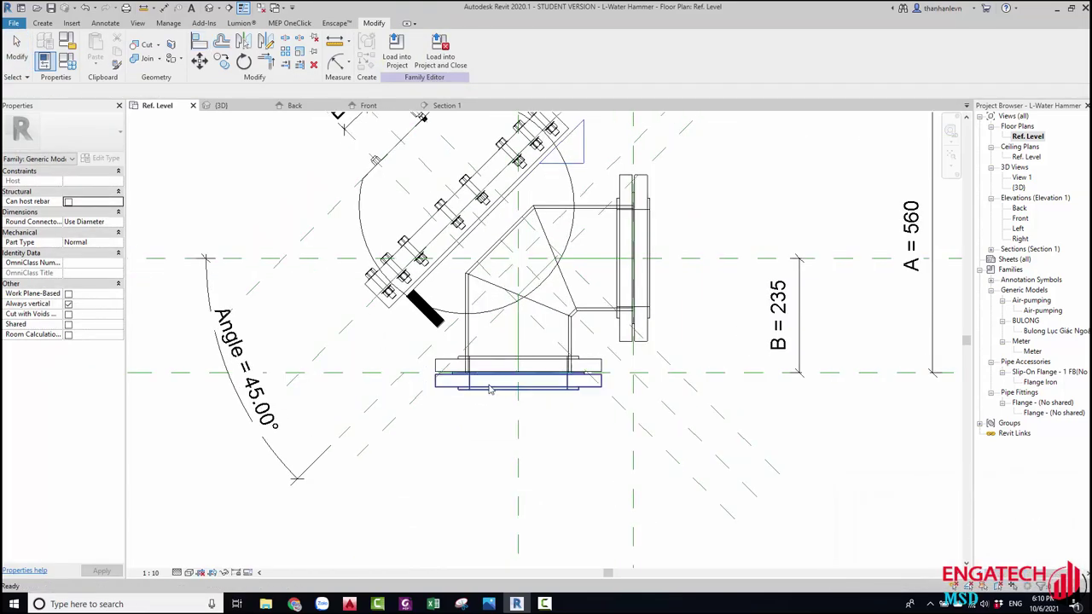
{"action": "key", "text": "l"}
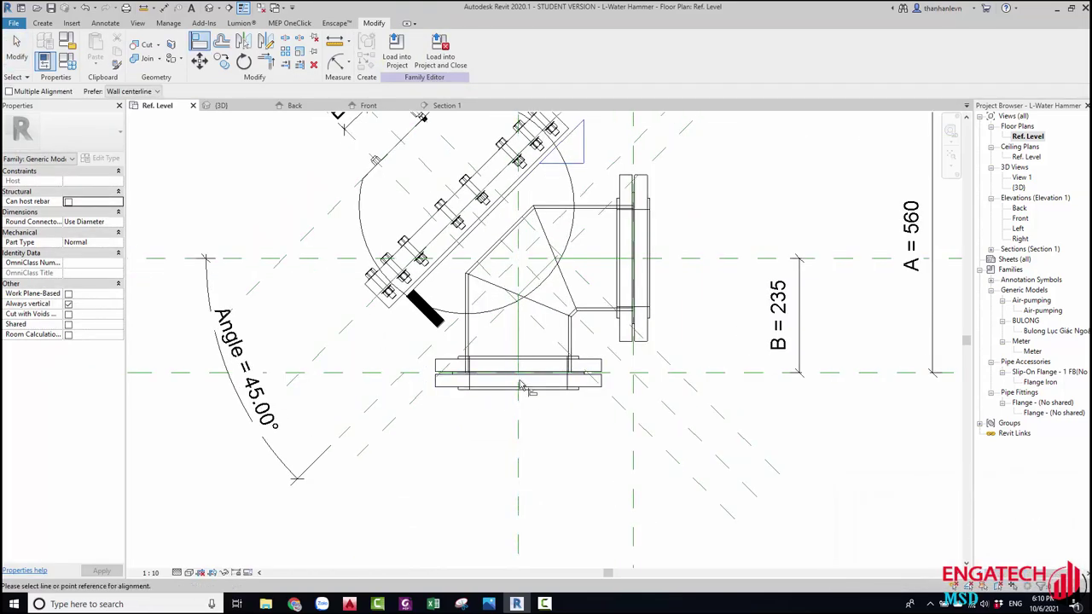
{"action": "key", "text": "Escape"}
{"action": "left_click", "coordinate": [516, 384]}
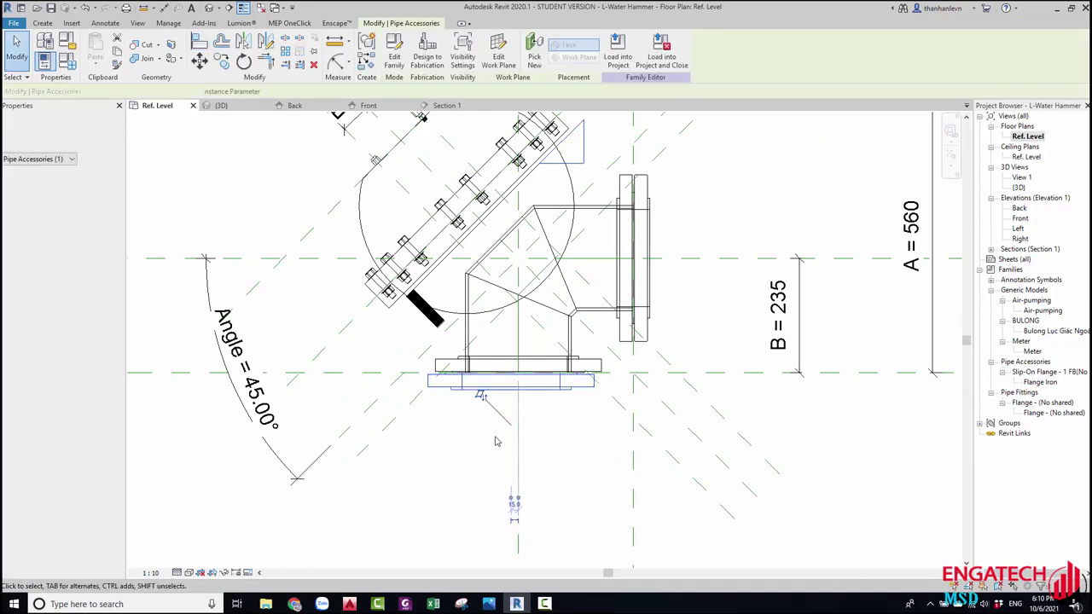
{"action": "key", "text": "Escape"}
{"action": "key", "text": "a"}
{"action": "key", "text": "l"}
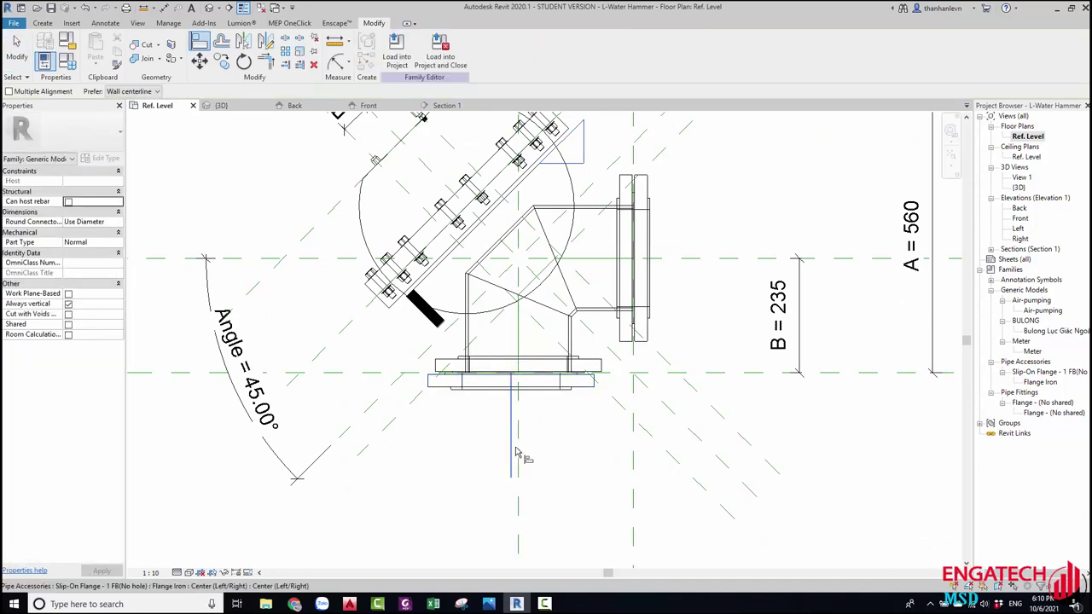
{"action": "key", "text": "Escape"}
{"action": "key", "text": "a"}
{"action": "key", "text": "l"}
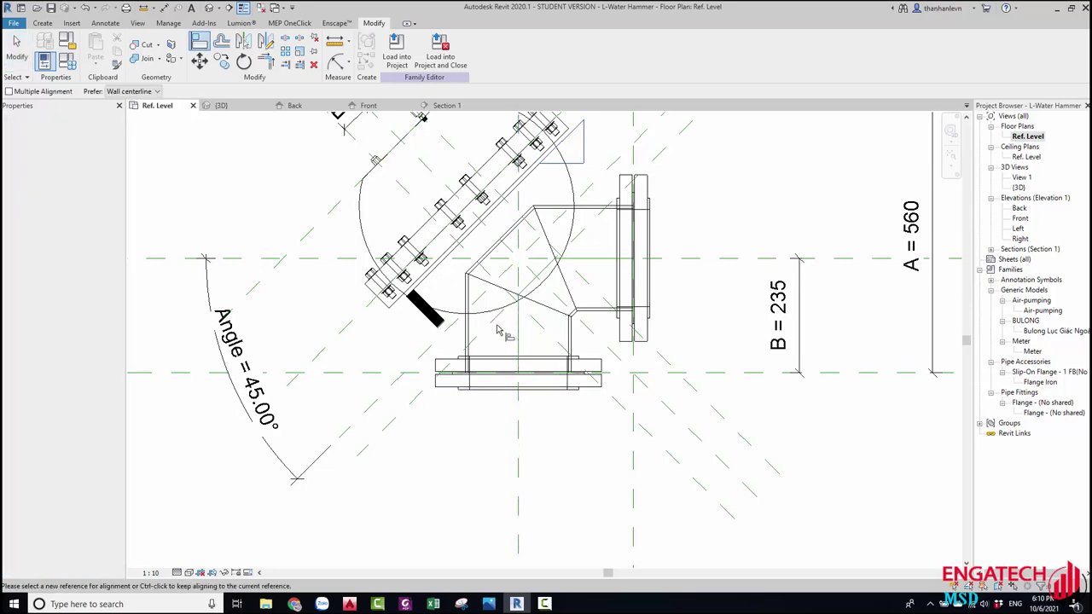
{"action": "key", "text": "Escape"}
Zoom to check the aligned bottom flange, then switch to the 3D view
{"action": "scroll", "coordinate": [623, 333], "scroll_direction": "down", "scroll_amount": 3}
{"action": "scroll", "coordinate": [624, 333], "scroll_direction": "up", "scroll_amount": 1}
{"action": "scroll", "coordinate": [614, 334], "scroll_direction": "down", "scroll_amount": 2}
{"action": "scroll", "coordinate": [598, 336], "scroll_direction": "up", "scroll_amount": 4}
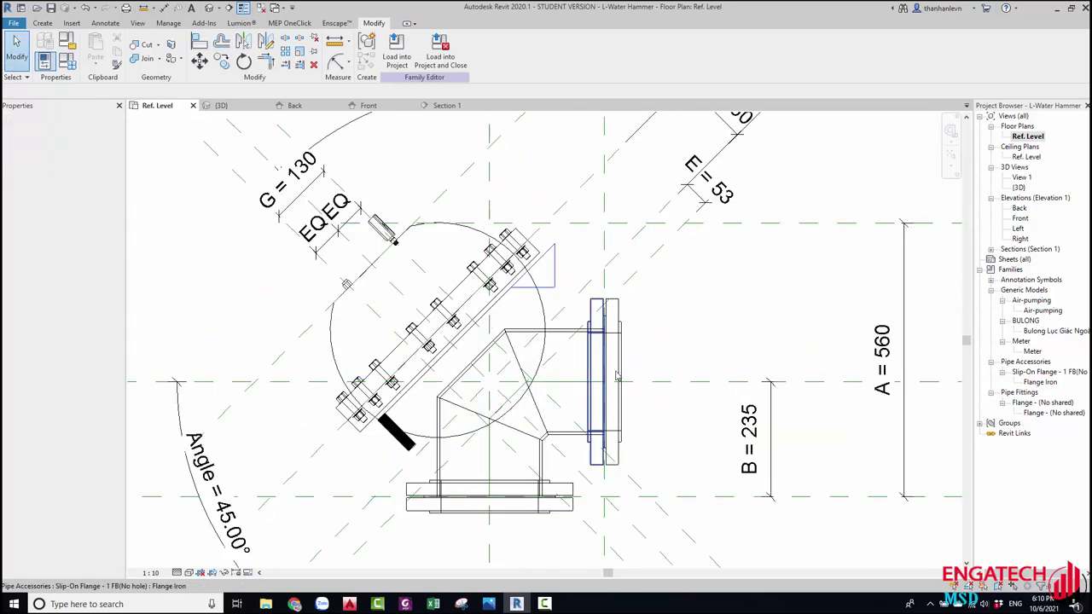
{"action": "scroll", "coordinate": [587, 337], "scroll_direction": "down", "scroll_amount": 2}
{"action": "scroll", "coordinate": [457, 171], "scroll_direction": "up", "scroll_amount": 2}
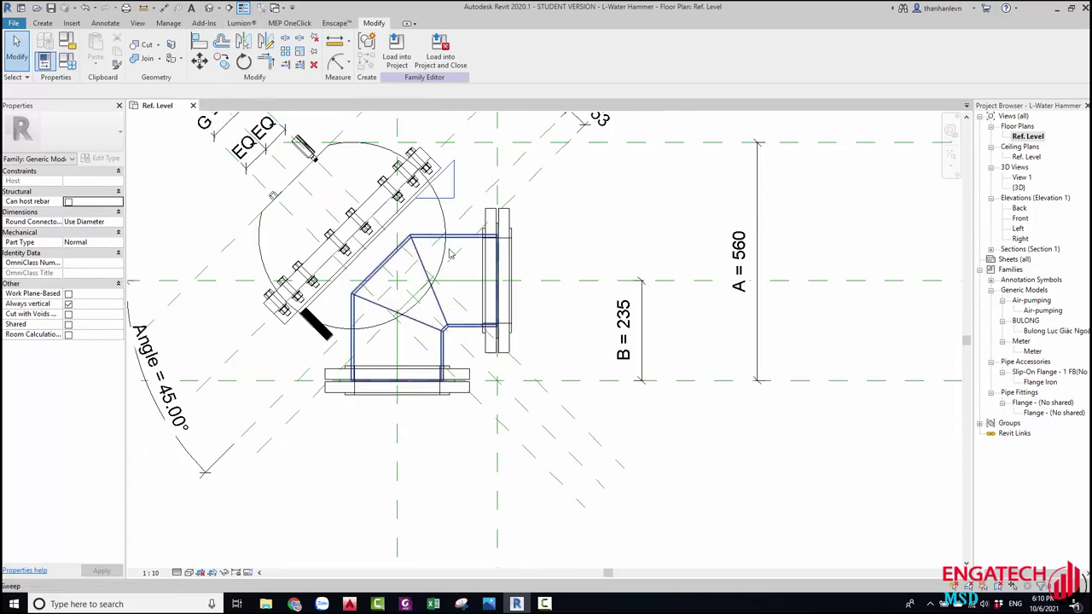
{"action": "left_click", "coordinate": [209, 8]}
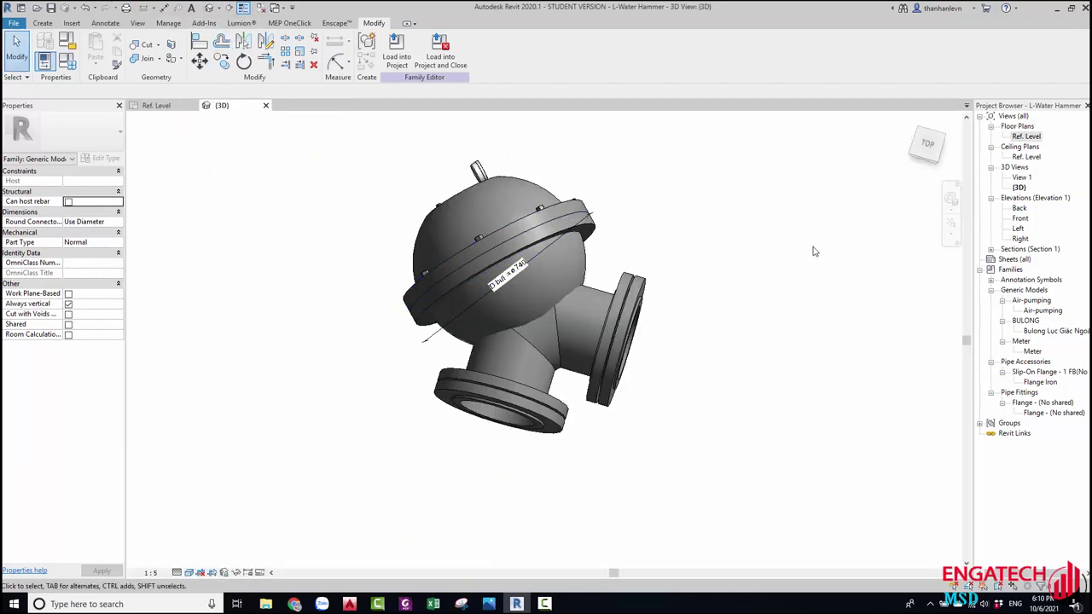
Open the Ref. Level floor plan and the Back elevation views
{"action": "double_click", "coordinate": [1038, 137]}
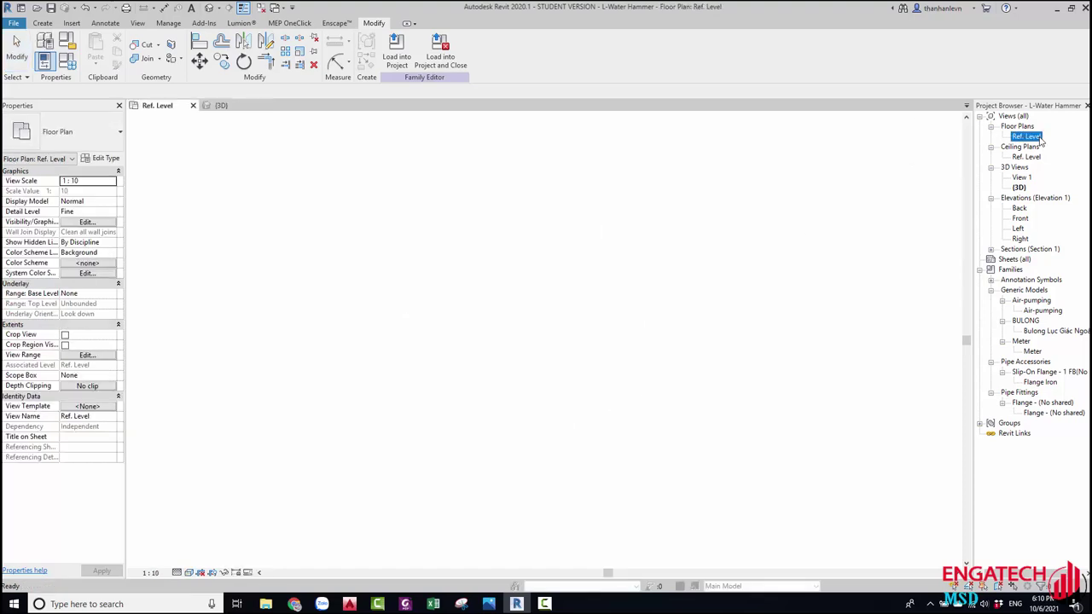
{"action": "double_click", "coordinate": [1020, 208]}
{"action": "scroll", "coordinate": [368, 401], "scroll_direction": "up", "scroll_amount": 5}
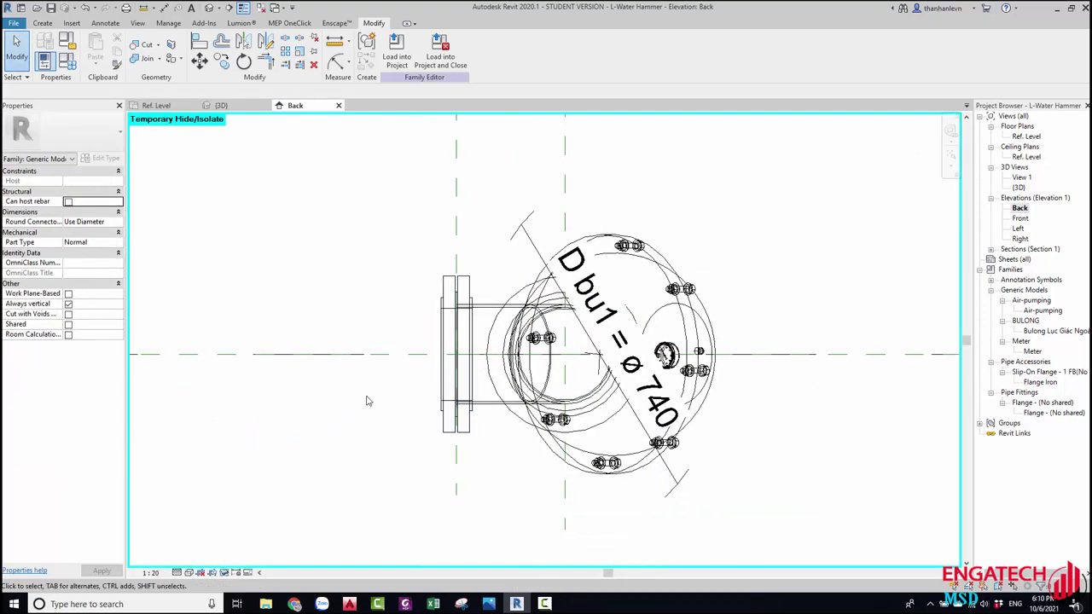
Start Align (AL) in the Back elevation twice, cancelling it each time
{"action": "key", "text": "a"}
{"action": "key", "text": "l"}
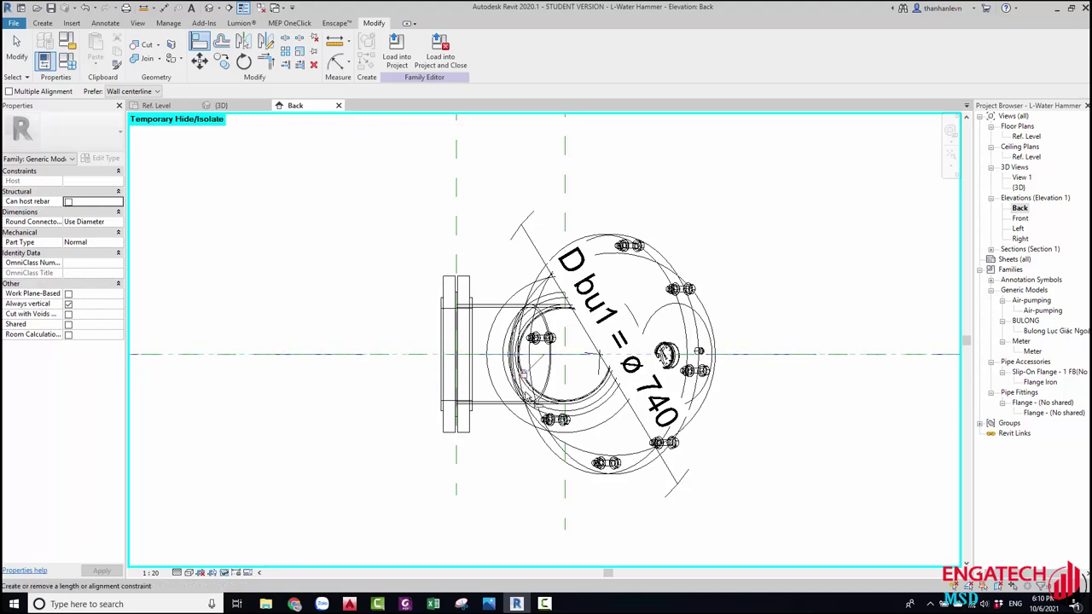
{"action": "scroll", "coordinate": [597, 410], "scroll_direction": "down", "scroll_amount": 1}
{"action": "key", "text": "Escape"}
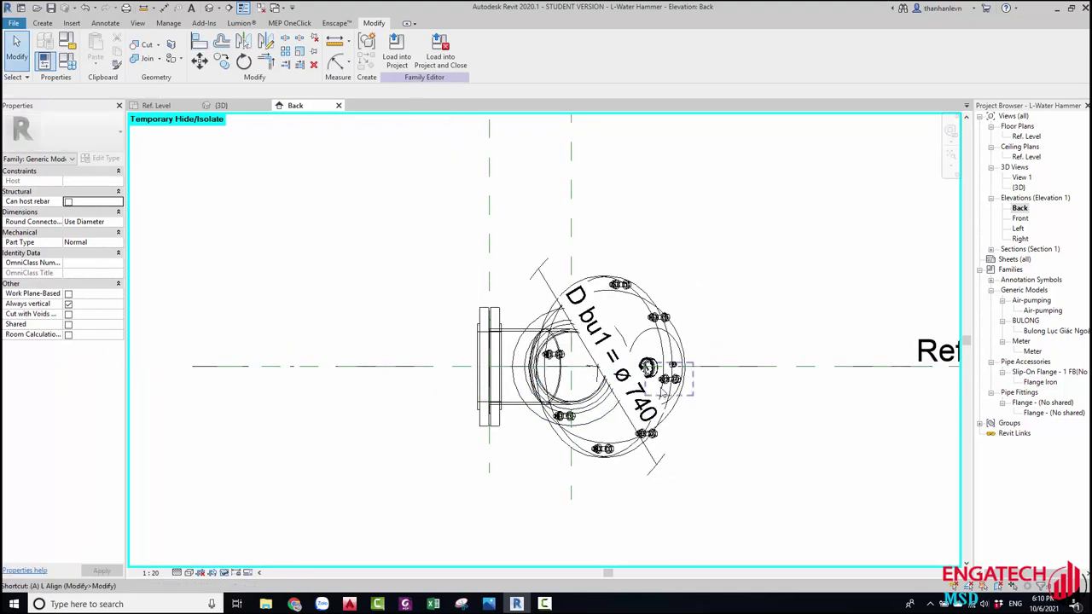
{"action": "key", "text": "a"}
{"action": "key", "text": "l"}
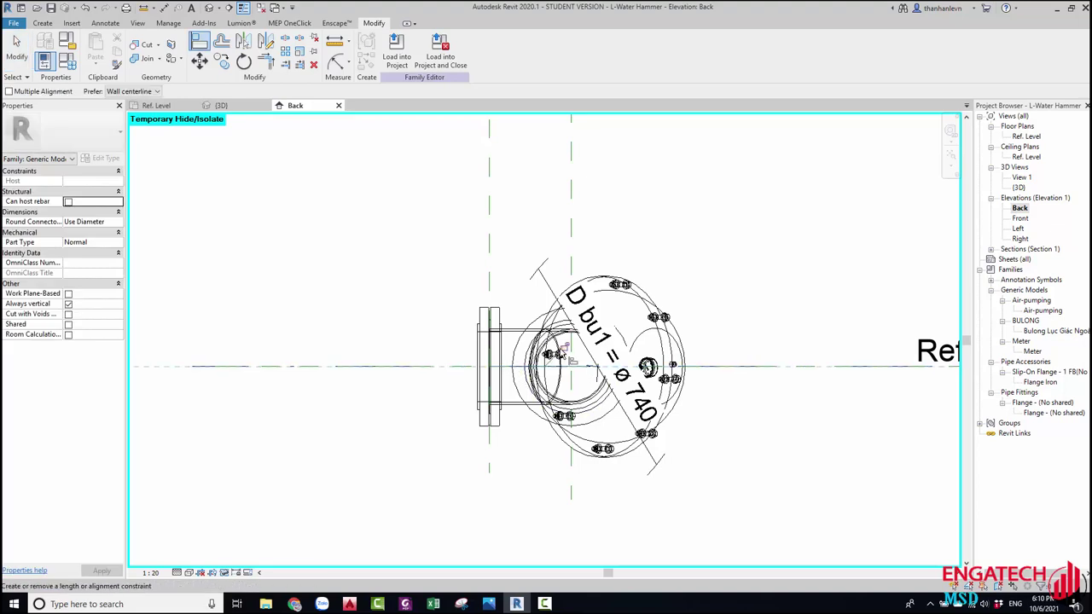
{"action": "key", "text": "Escape"}
In the 3D view, link both slip-on flanges' DN to the family's DN parameter
{"action": "left_click", "coordinate": [222, 105]}
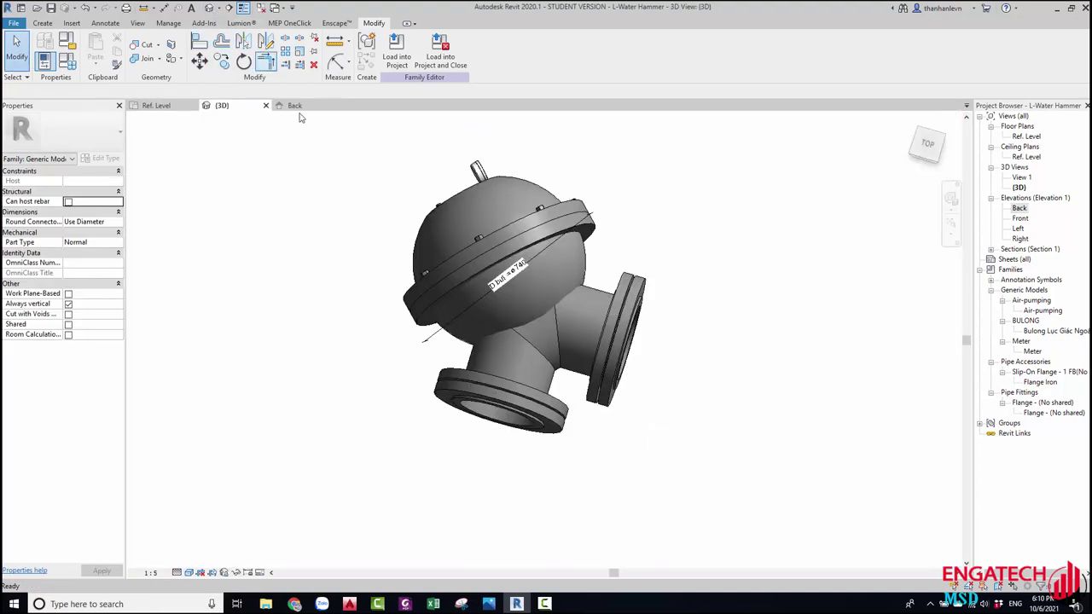
{"action": "left_click", "coordinate": [512, 389]}
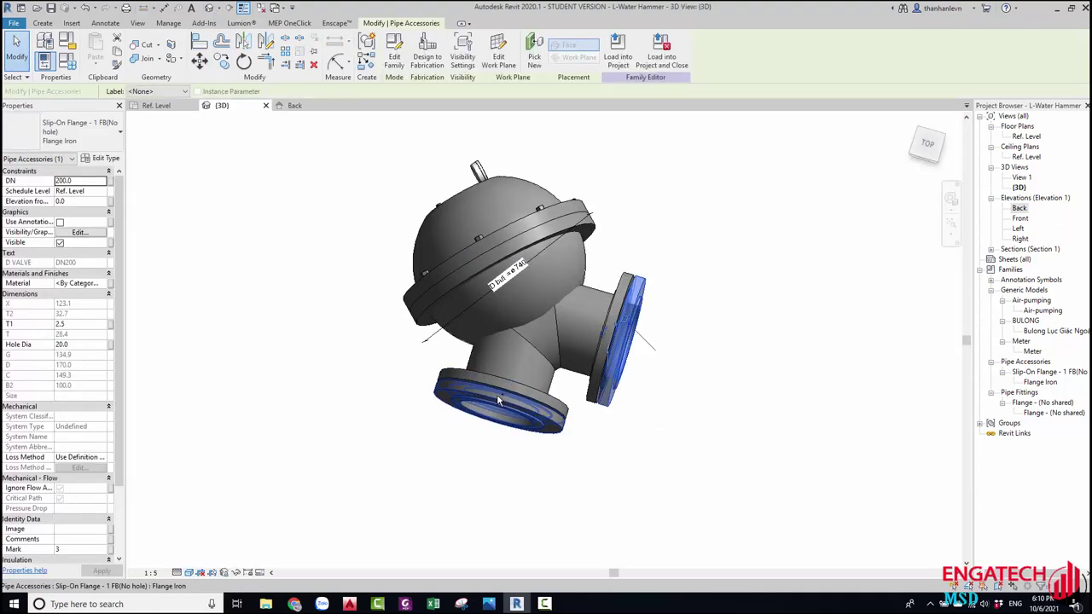
{"action": "left_click", "coordinate": [110, 182]}
{"action": "left_click", "coordinate": [251, 333]}
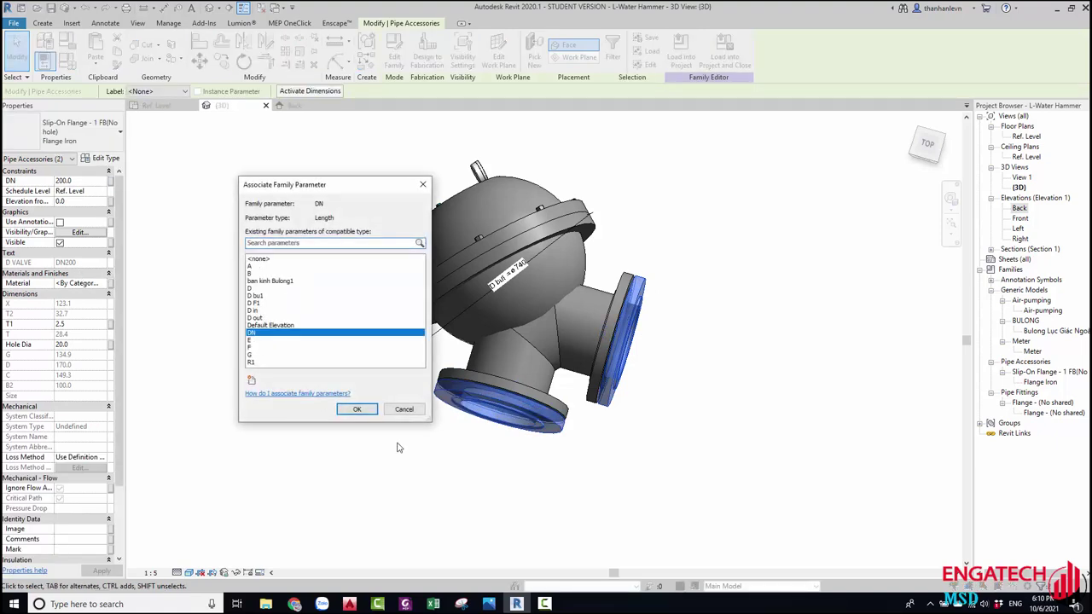
{"action": "left_click", "coordinate": [357, 410]}
{"action": "key", "text": "Escape"}
{"action": "scroll", "coordinate": [711, 290], "scroll_direction": "down", "scroll_amount": 3}
{"action": "scroll", "coordinate": [699, 261], "scroll_direction": "up", "scroll_amount": 2}
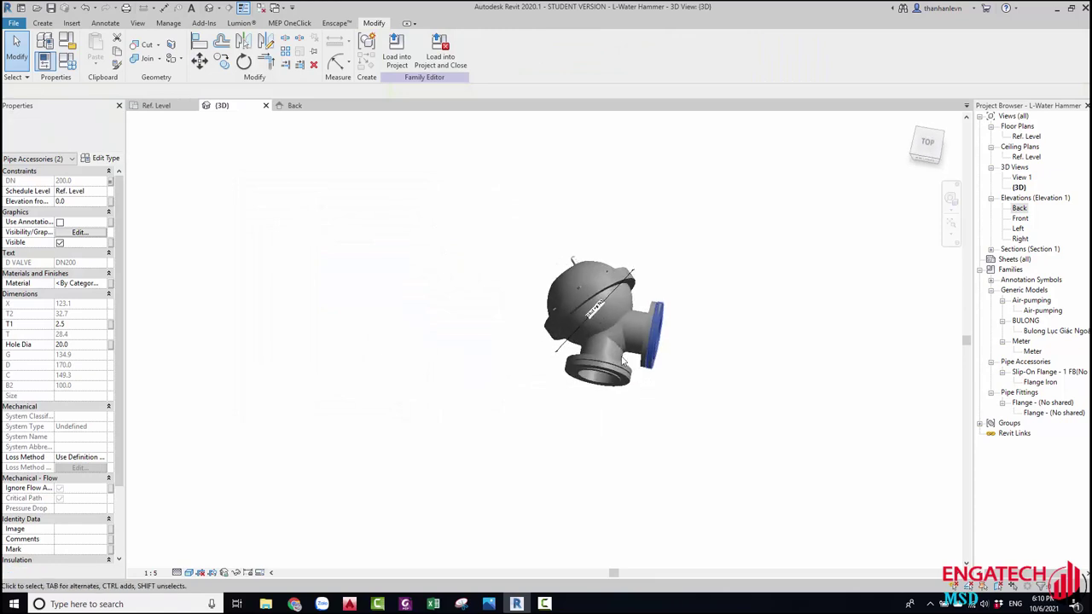
{"action": "scroll", "coordinate": [695, 273], "scroll_direction": "up", "scroll_amount": 2}
{"action": "mouse_move", "coordinate": [689, 284]}
{"action": "middle_mouse_down", "text": "shift"}
{"action": "mouse_move", "coordinate": [596, 310]}
{"action": "mouse_move", "coordinate": [486, 239]}
{"action": "middle_mouse_up", "text": "shift"}
{"action": "scroll", "coordinate": [597, 310], "scroll_direction": "up", "scroll_amount": 3}
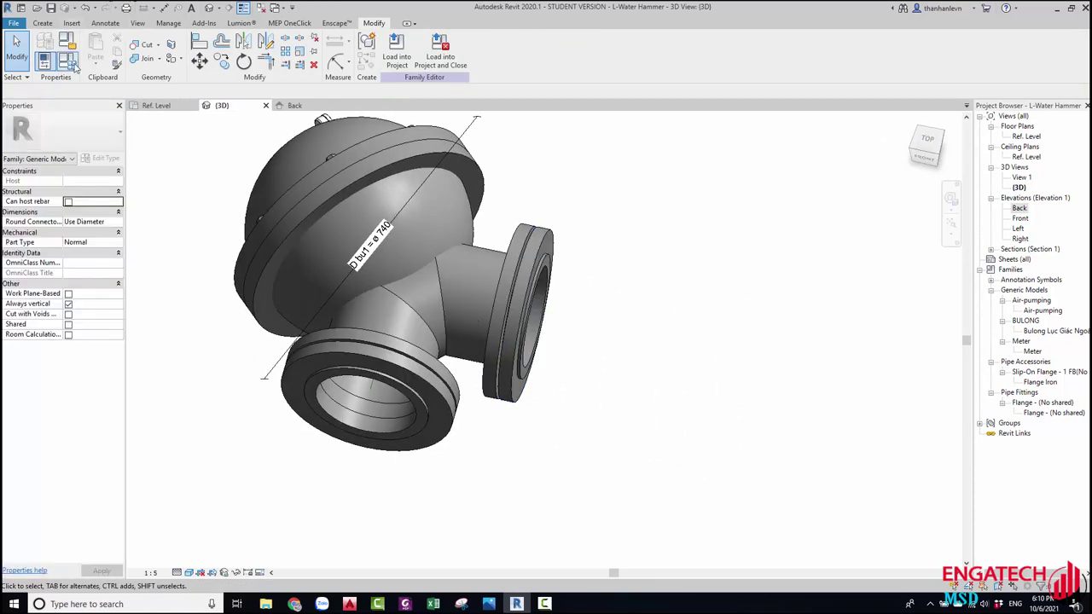
Load the BULONG FLANGE family, overwriting the existing shared BULONG version
{"action": "left_click", "coordinate": [70, 24]}
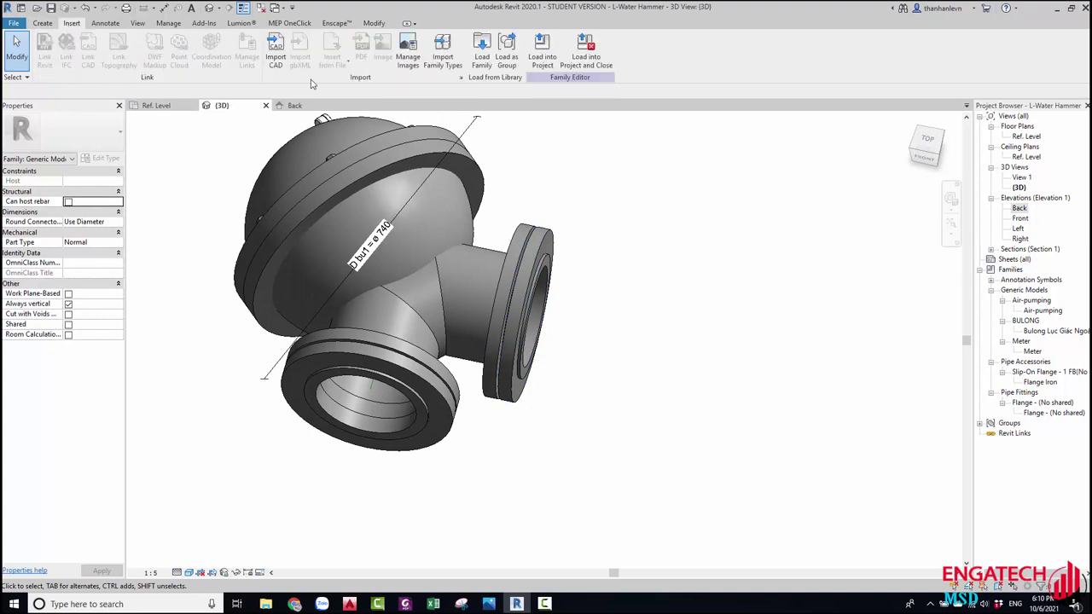
{"action": "left_click", "coordinate": [539, 52]}
{"action": "left_click", "coordinate": [634, 246]}
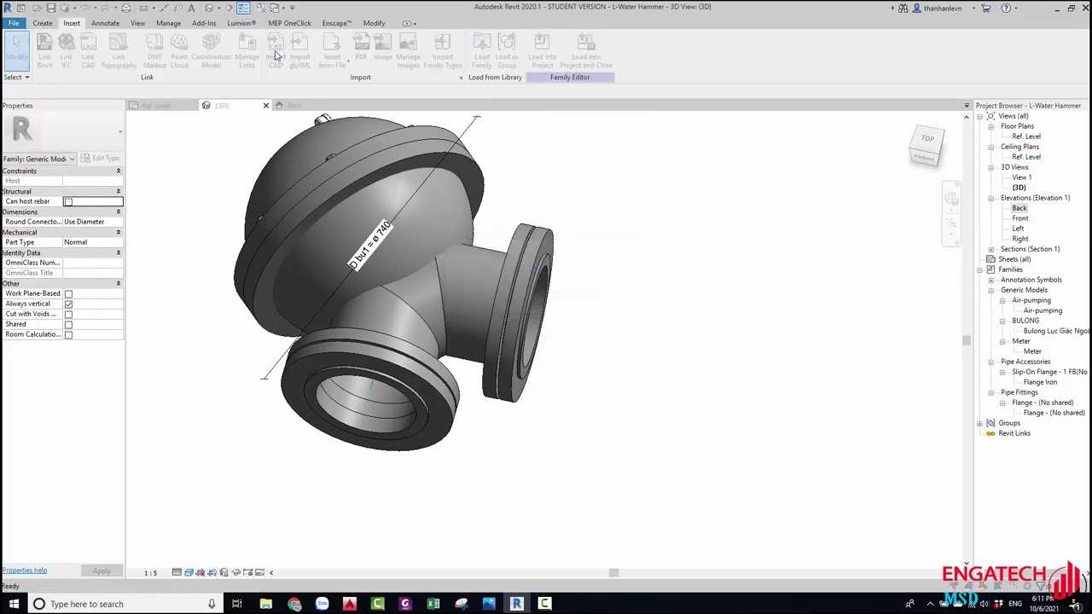
{"action": "left_click", "coordinate": [482, 47]}
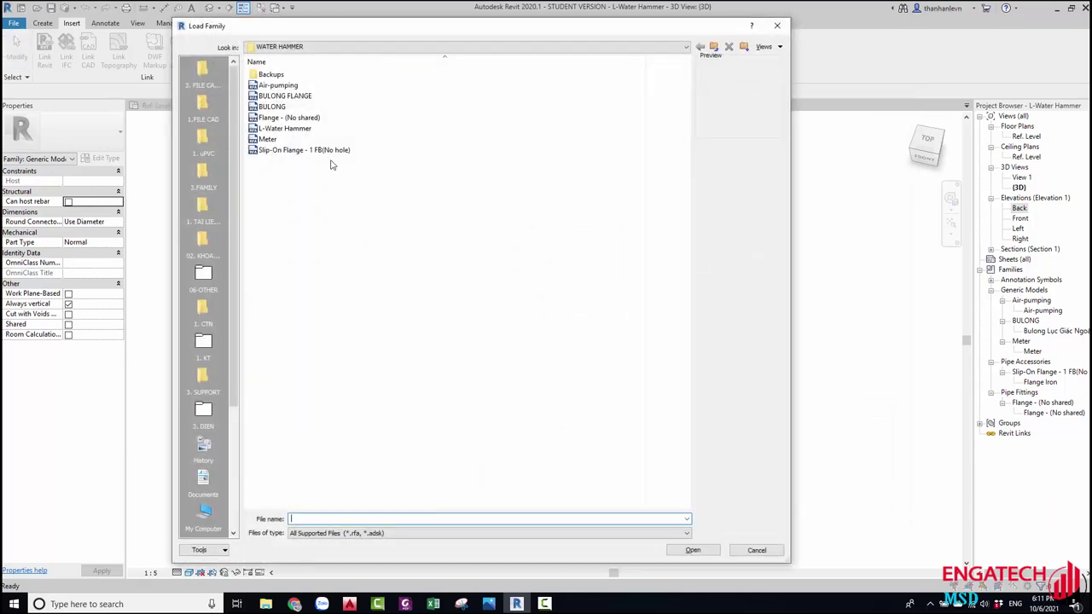
{"action": "left_click", "coordinate": [285, 95]}
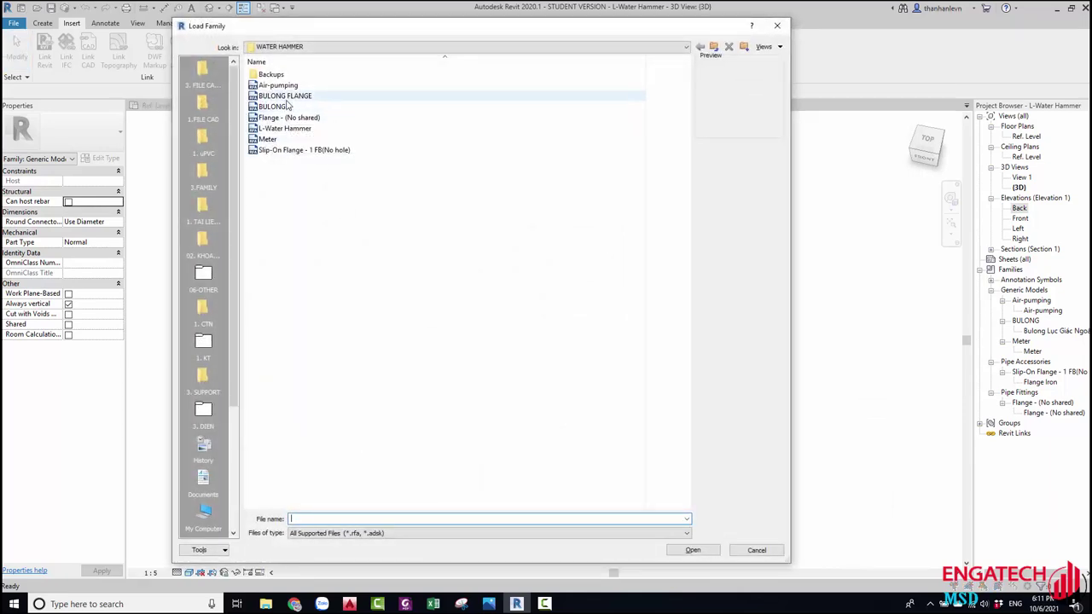
{"action": "left_click", "coordinate": [690, 549]}
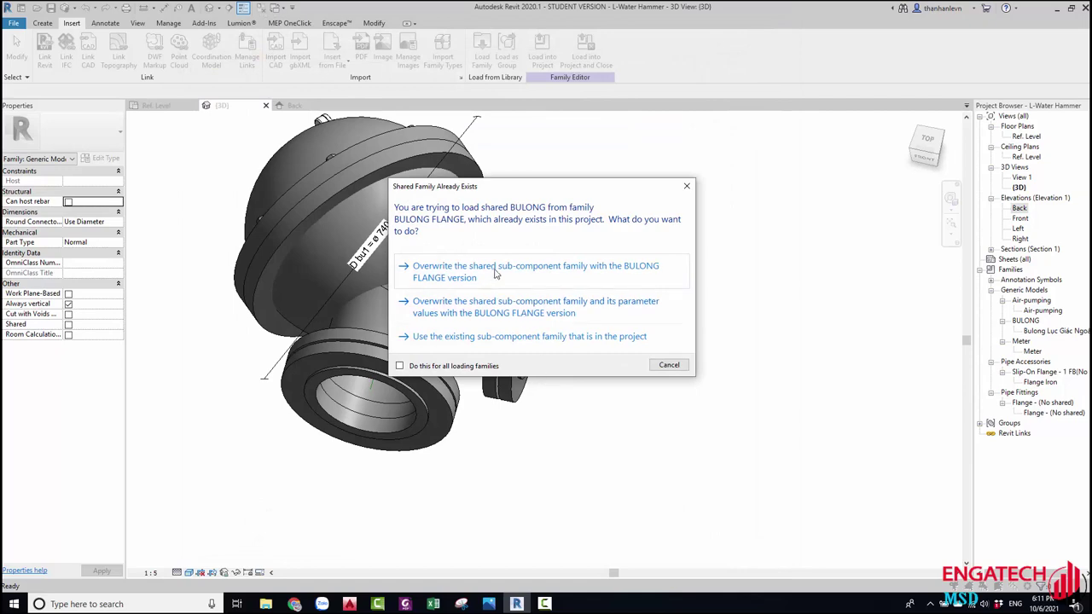
{"action": "left_click", "coordinate": [494, 273]}
Place the BULONG FLANGE bolt set on the front flange face, then open the Ref. Level plan
{"action": "scroll", "coordinate": [477, 324], "scroll_direction": "down", "scroll_amount": 3}
{"action": "middle_click_drag", "start_coordinate": [460, 324], "coordinate": [502, 328], "text": "shift"}
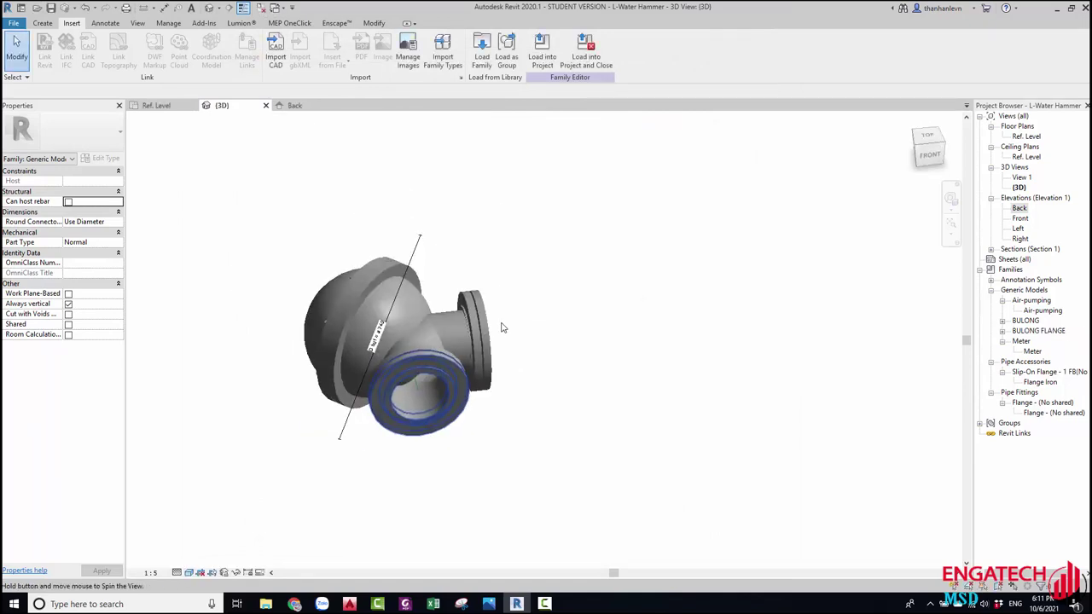
{"action": "left_click", "coordinate": [1002, 331]}
{"action": "left_click_drag", "start_coordinate": [1049, 340], "coordinate": [612, 365]}
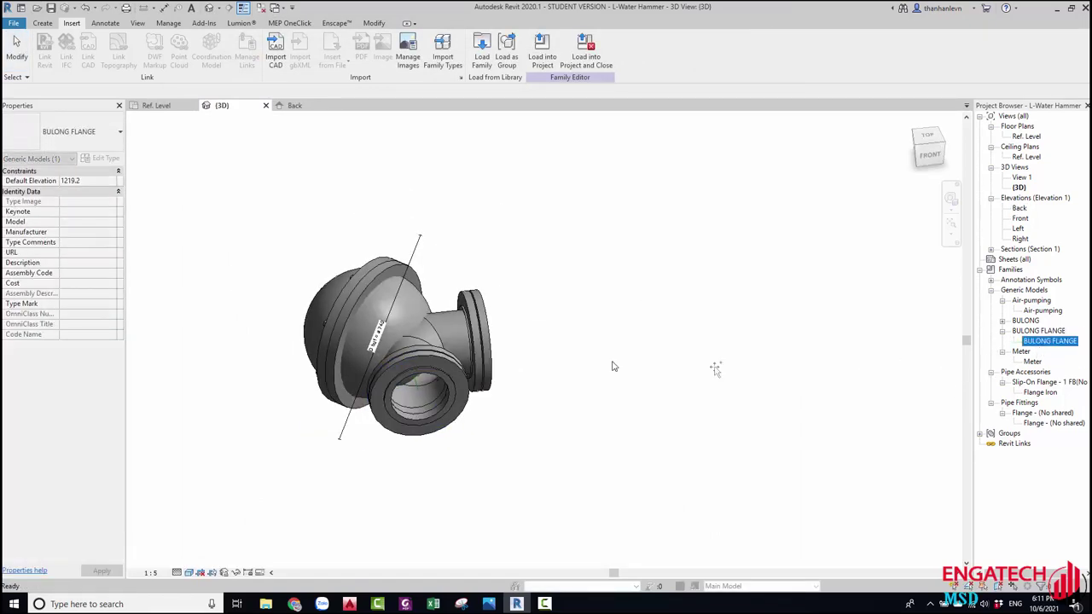
{"action": "left_click", "coordinate": [416, 390]}
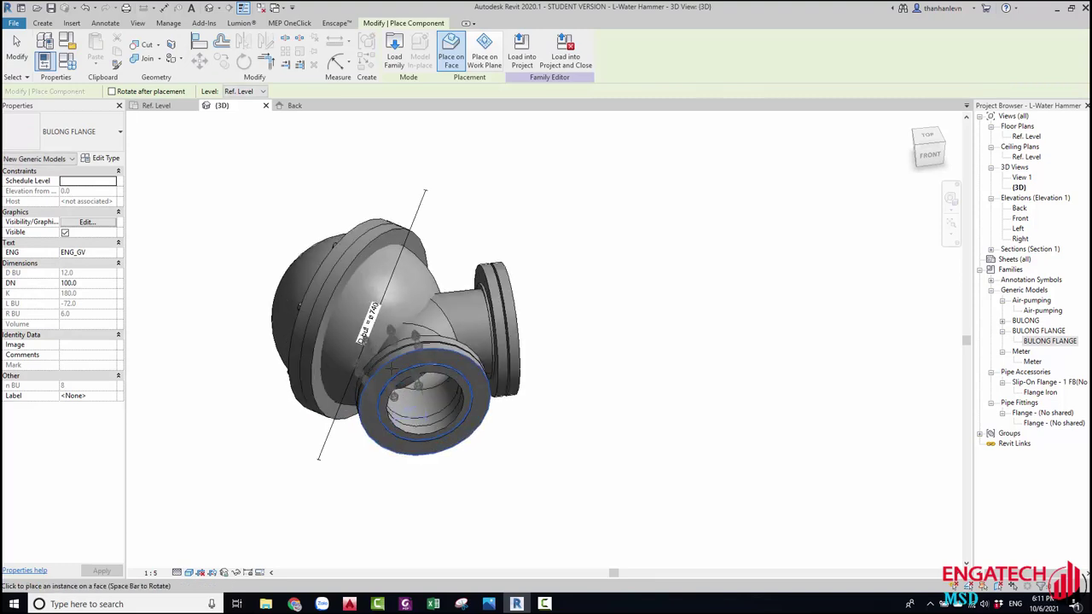
{"action": "mouse_move", "coordinate": [556, 344]}
{"action": "middle_mouse_down", "text": "shift"}
{"action": "mouse_move", "coordinate": [378, 406]}
{"action": "mouse_move", "coordinate": [546, 430]}
{"action": "middle_mouse_up", "text": "shift"}
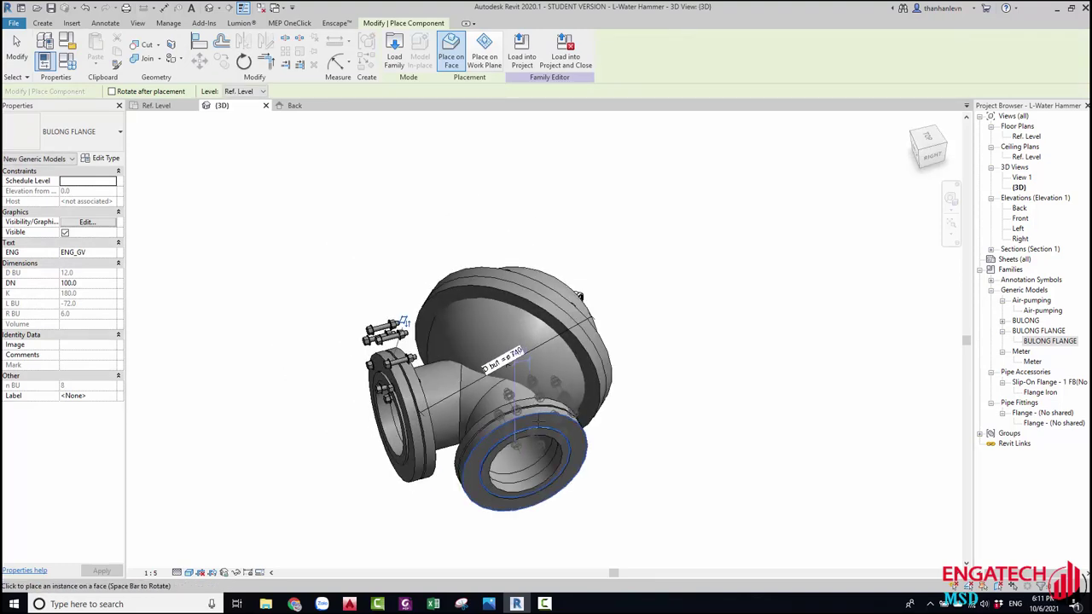
{"action": "key", "text": "Escape"}
{"action": "double_click", "coordinate": [1026, 136]}
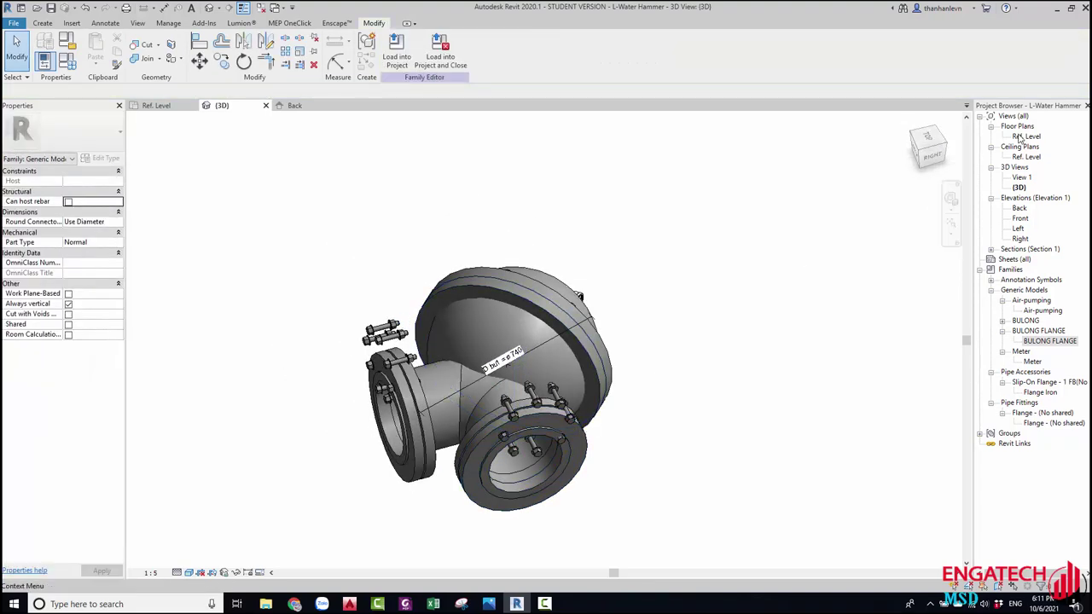
{"action": "scroll", "coordinate": [478, 333], "scroll_direction": "up", "scroll_amount": 1}
In the Ref. Level plan, align the bolt flange's centre with the reference line
{"action": "scroll", "coordinate": [534, 353], "scroll_direction": "up", "scroll_amount": 1}
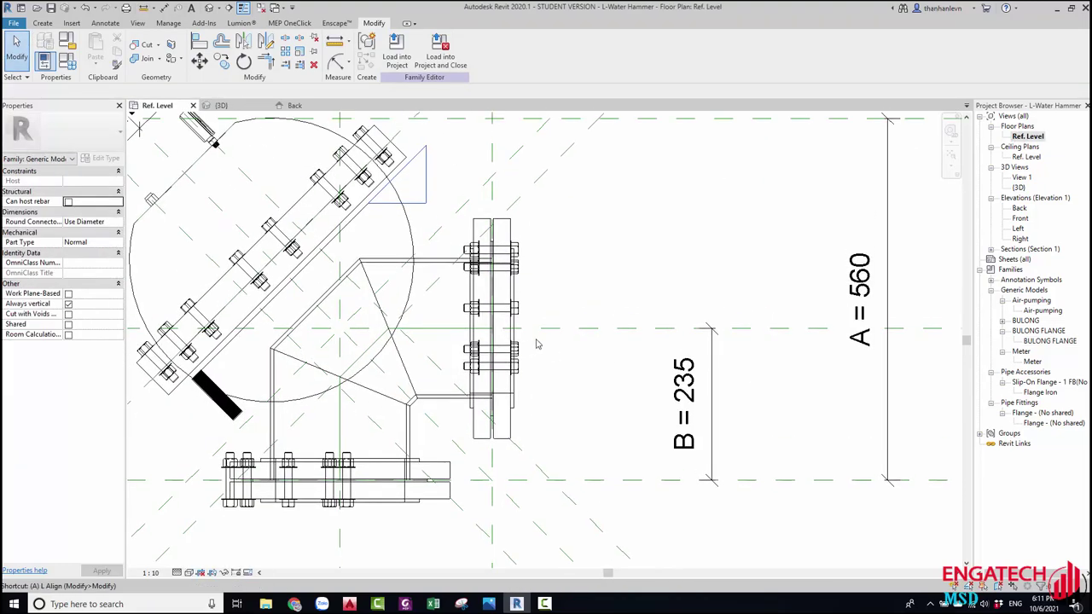
{"action": "key", "text": "a"}
{"action": "key", "text": "l"}
{"action": "left_click", "coordinate": [560, 311]}
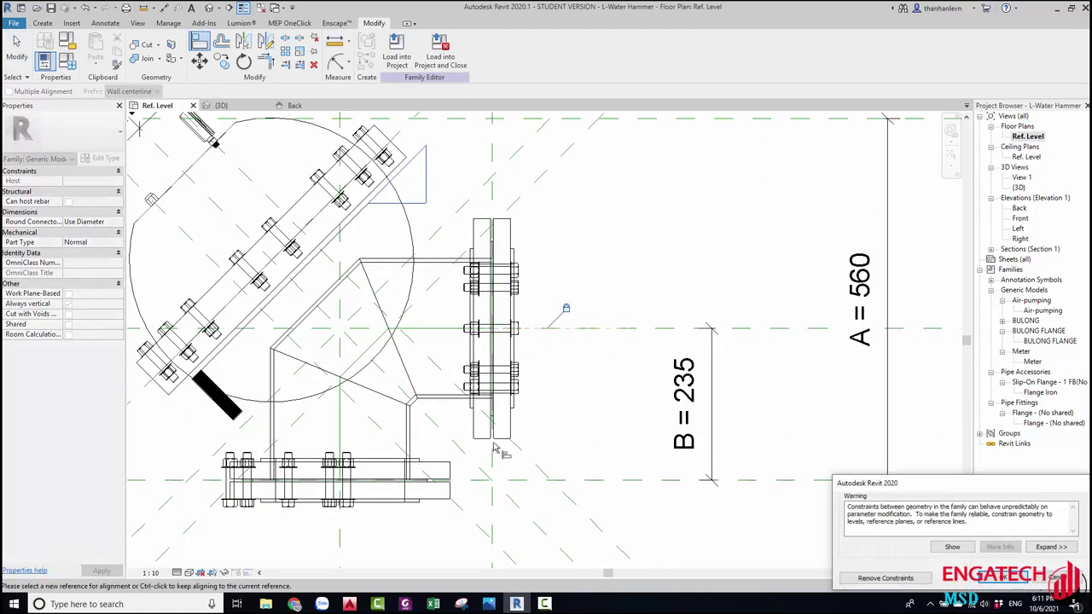
{"action": "key", "text": "Escape"}
{"action": "key", "text": "Escape"}
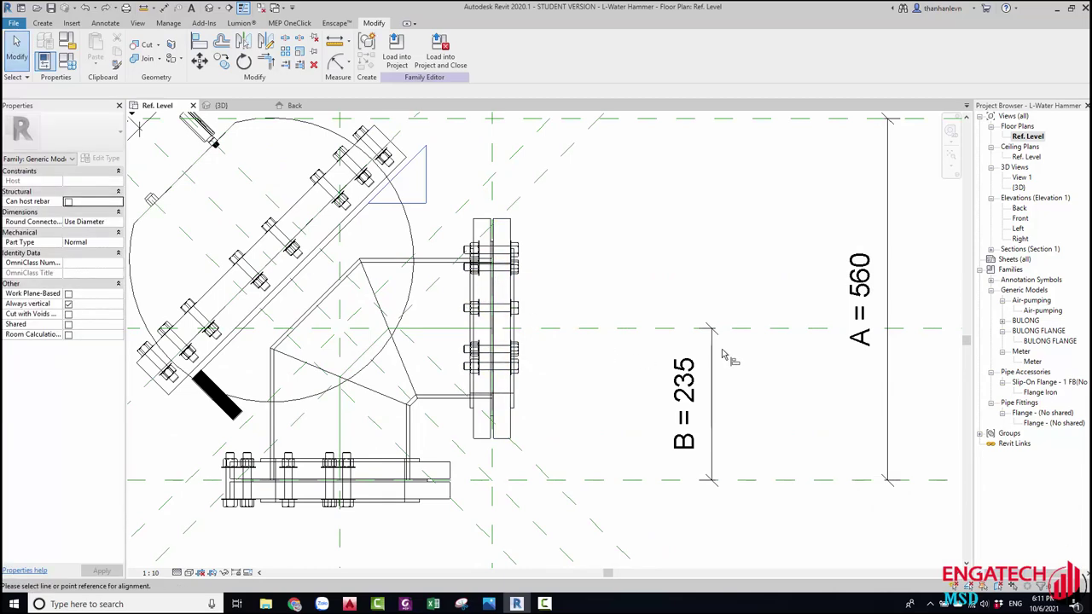
{"action": "key", "text": "a"}
{"action": "key", "text": "l"}
{"action": "left_click", "coordinate": [503, 317]}
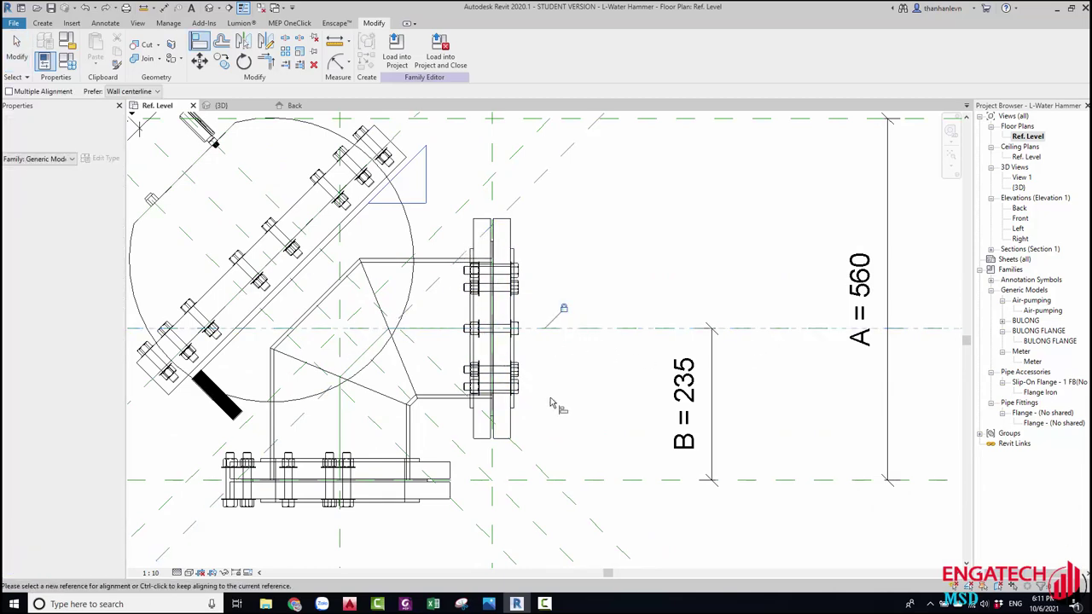
{"action": "middle_click_drag", "start_coordinate": [550, 404], "coordinate": [599, 233]}
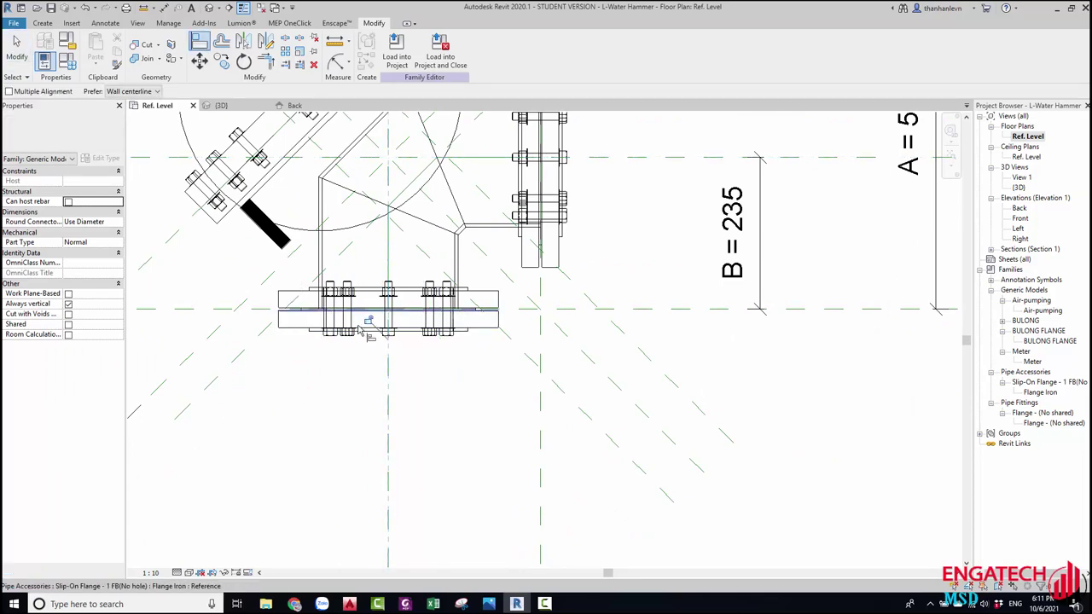
{"action": "key", "text": "Escape"}
{"action": "key", "text": "Escape"}
{"action": "scroll", "coordinate": [378, 346], "scroll_direction": "down", "scroll_amount": 3}
{"action": "scroll", "coordinate": [434, 310], "scroll_direction": "up", "scroll_amount": 1}
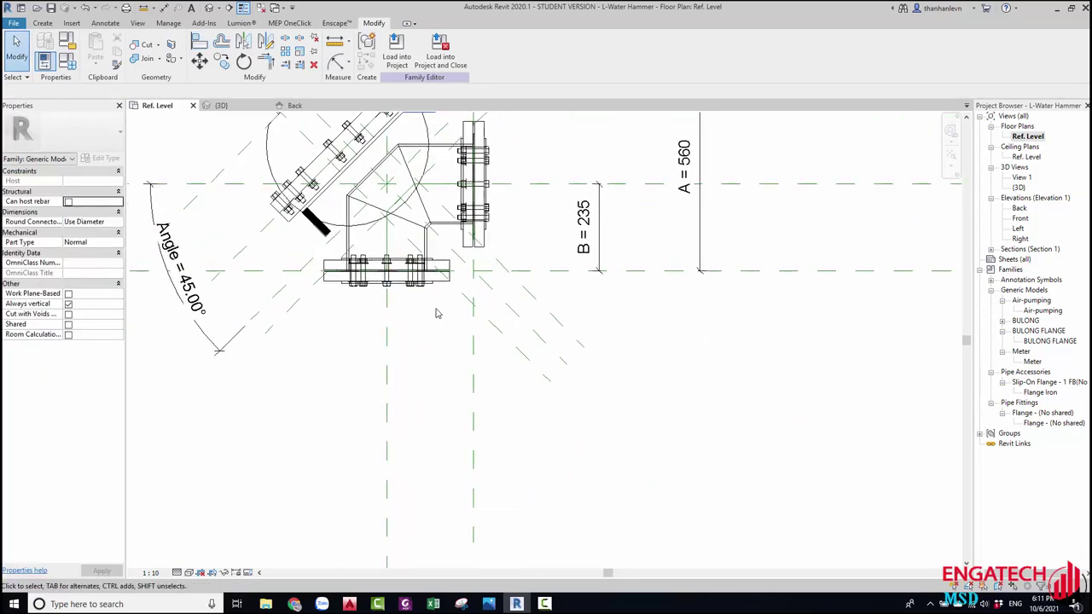
{"action": "scroll", "coordinate": [409, 309], "scroll_direction": "up", "scroll_amount": 1}
{"action": "scroll", "coordinate": [418, 314], "scroll_direction": "up", "scroll_amount": 1}
{"action": "scroll", "coordinate": [407, 247], "scroll_direction": "down", "scroll_amount": 2}
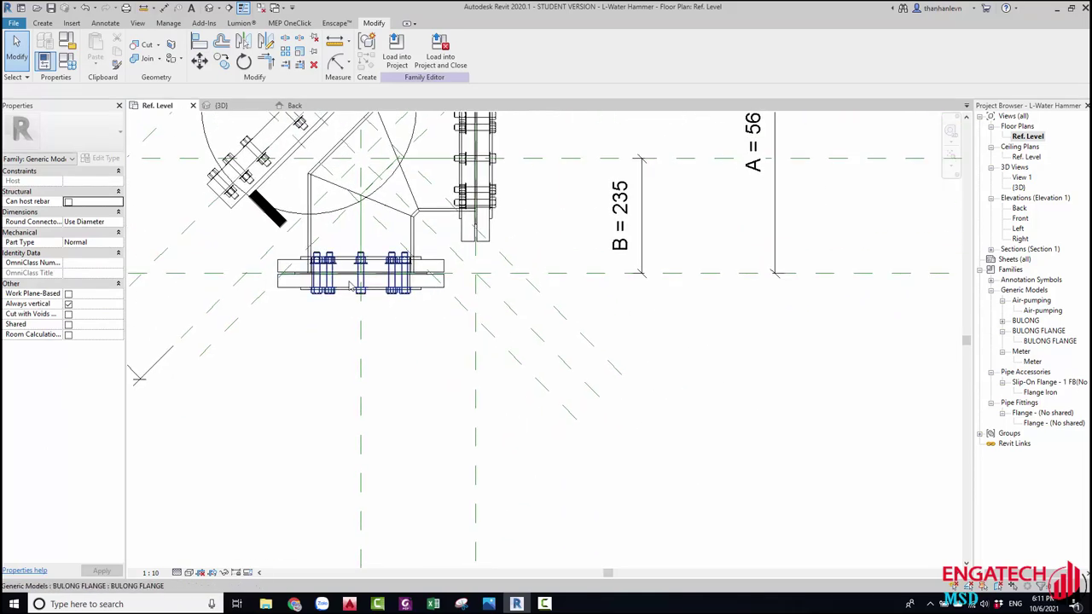
{"action": "scroll", "coordinate": [413, 318], "scroll_direction": "down", "scroll_amount": 1}
{"action": "scroll", "coordinate": [327, 296], "scroll_direction": "up", "scroll_amount": 2}
{"action": "left_click", "coordinate": [327, 295]}
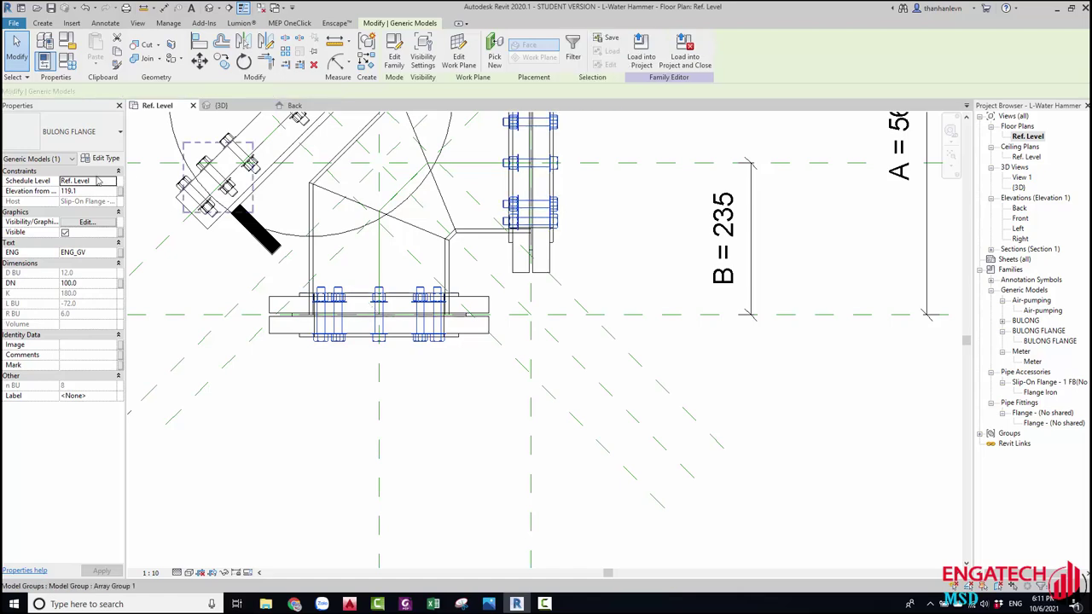
In the Back elevation, align both bolt flange centres to Ref. Level and the reference line
{"action": "left_click", "coordinate": [1019, 209]}
{"action": "double_click", "coordinate": [1019, 209]}
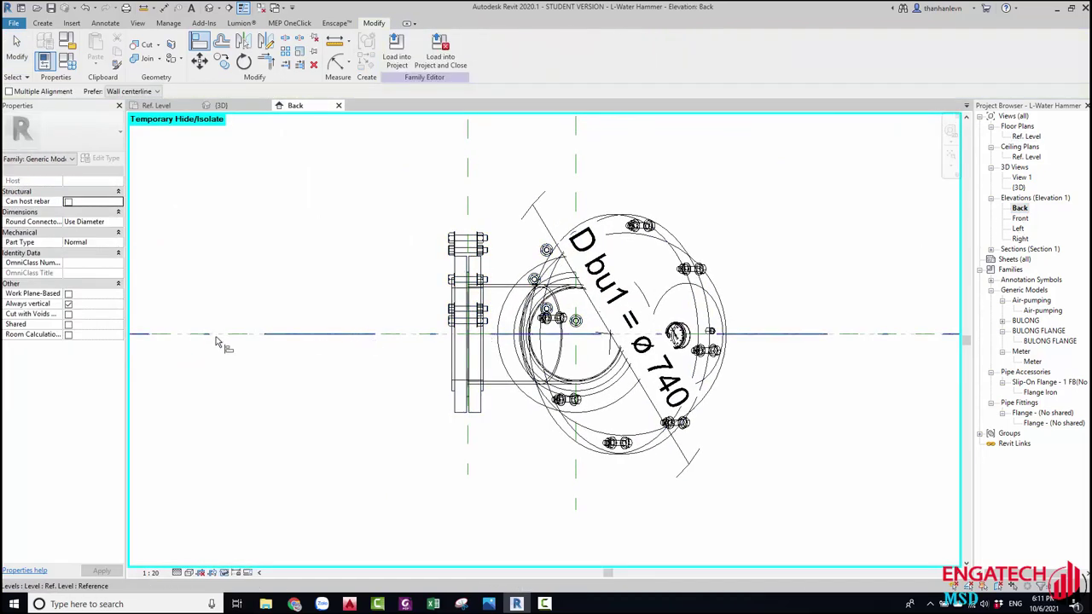
{"action": "left_click", "coordinate": [215, 339]}
{"action": "left_click", "coordinate": [466, 284]}
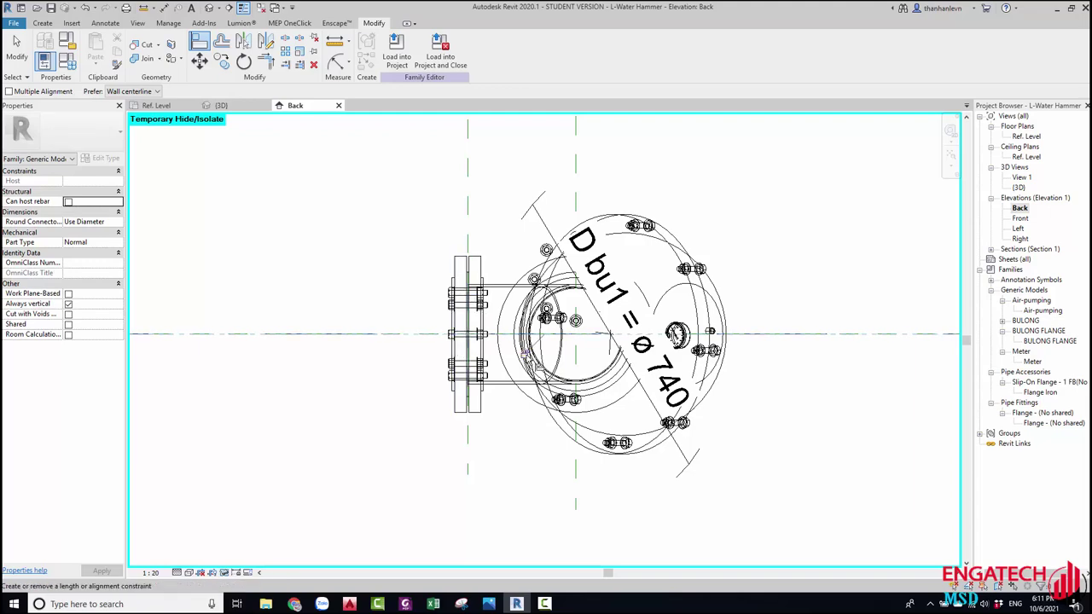
{"action": "scroll", "coordinate": [580, 346], "scroll_direction": "up", "scroll_amount": 2}
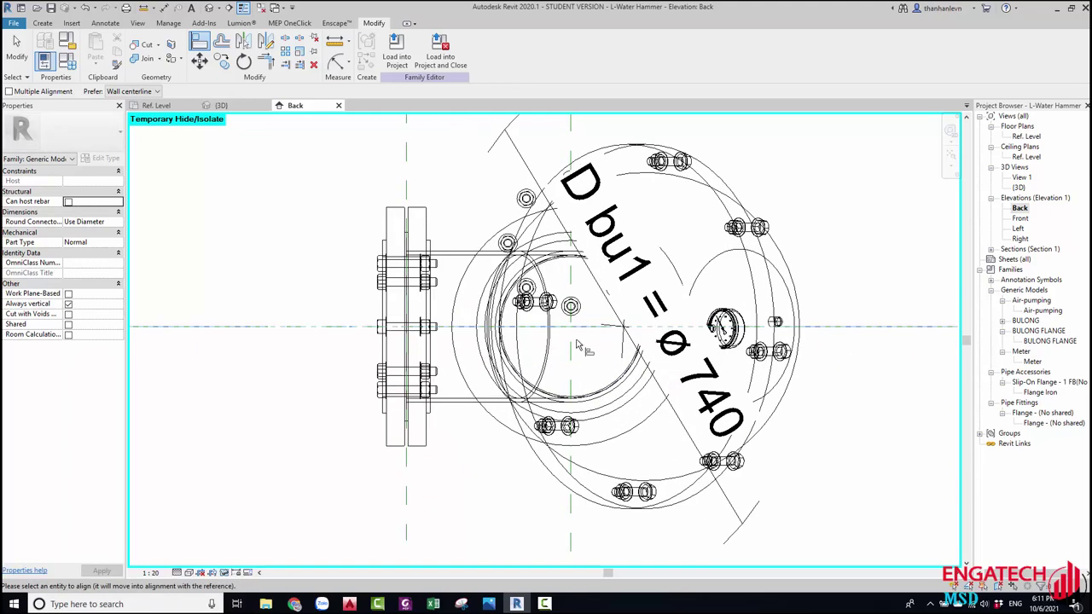
{"action": "left_click", "coordinate": [516, 247]}
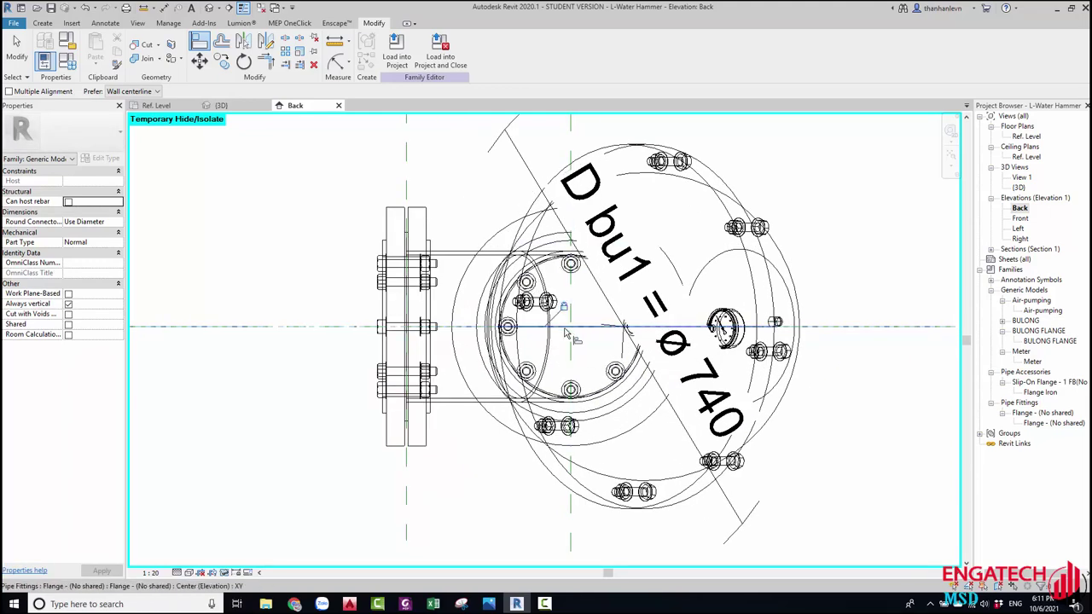
{"action": "key", "text": "Escape"}
{"action": "left_click", "coordinate": [211, 8]}
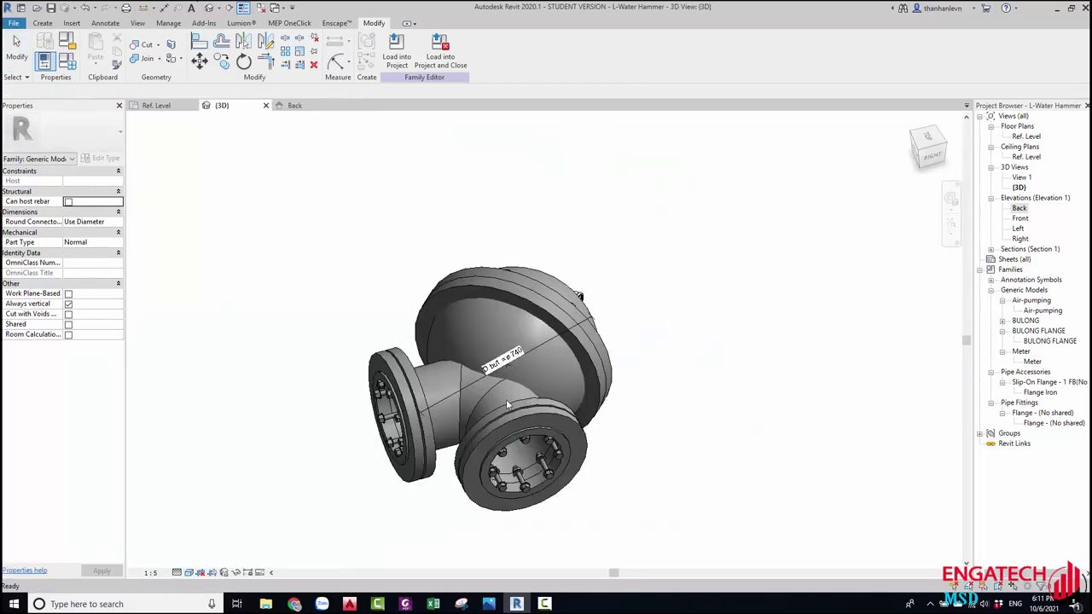
Link both BULONG FLANGE bolt groups' DN to the family's DN parameter
{"action": "left_click", "coordinate": [388, 427]}
{"action": "left_click", "coordinate": [512, 482], "text": "ctrl"}
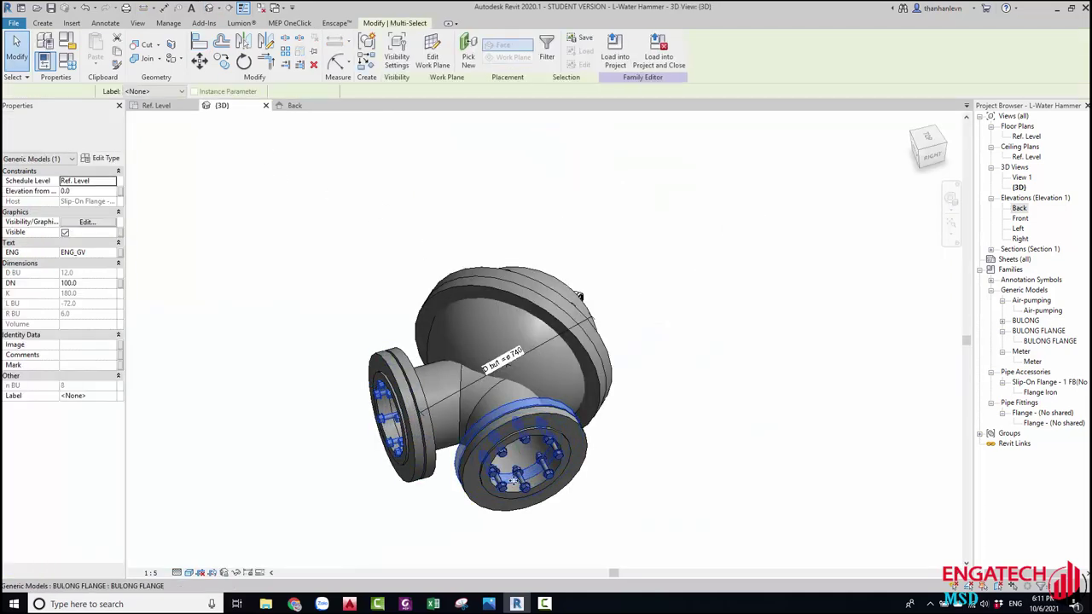
{"action": "mouse_move", "coordinate": [512, 482]}
{"action": "middle_mouse_down", "text": "shift"}
{"action": "mouse_move", "coordinate": [690, 339]}
{"action": "mouse_move", "coordinate": [605, 438]}
{"action": "middle_mouse_up", "text": "shift"}
{"action": "key", "text": "Escape"}
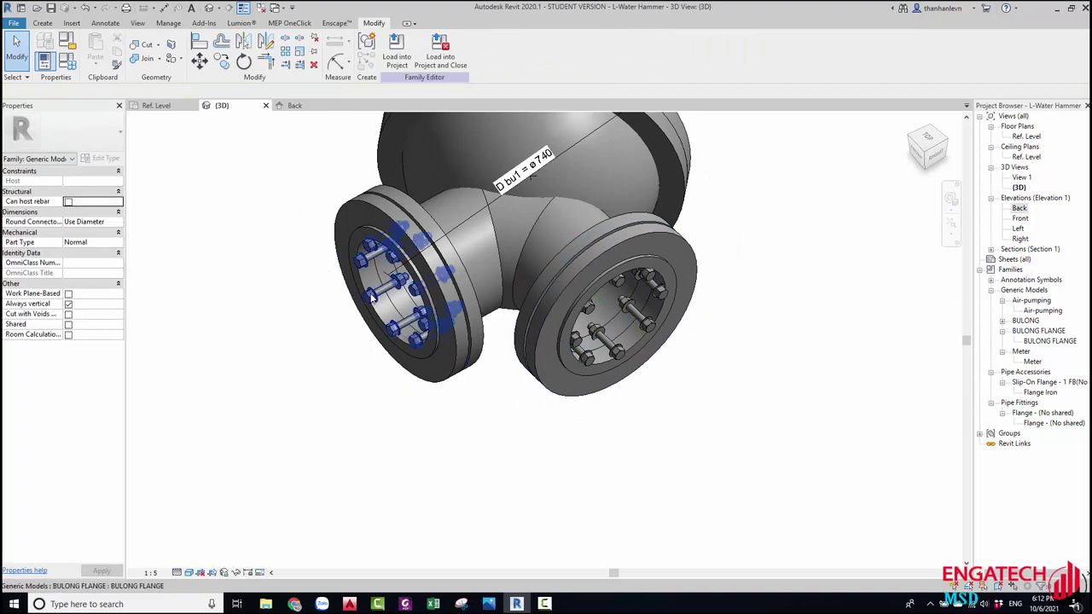
{"action": "left_click", "coordinate": [372, 297]}
{"action": "left_click", "coordinate": [609, 311], "text": "ctrl"}
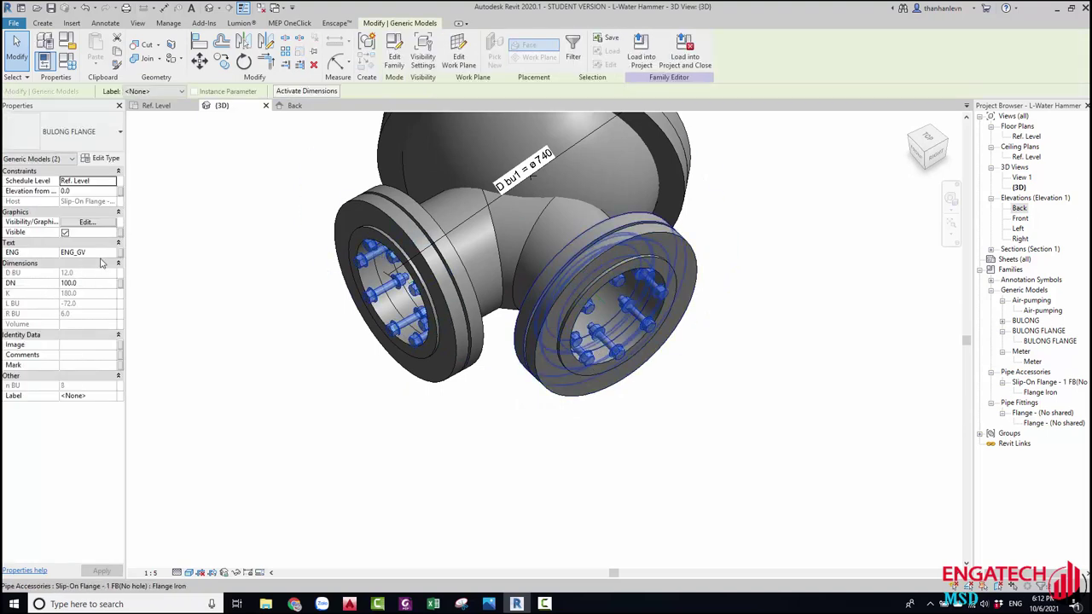
{"action": "left_click", "coordinate": [98, 282]}
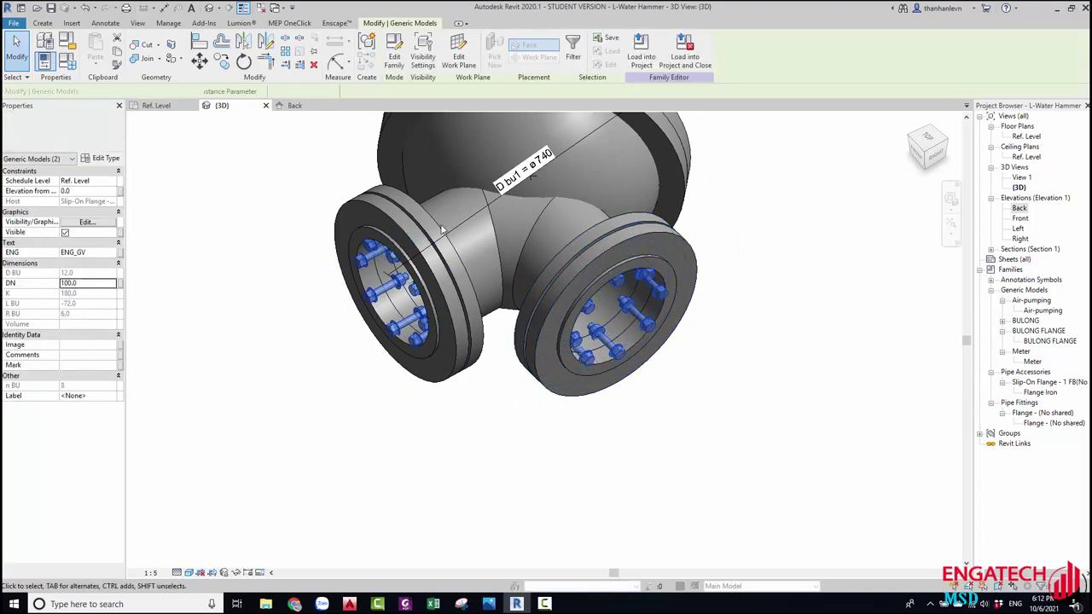
{"action": "left_click", "coordinate": [118, 283]}
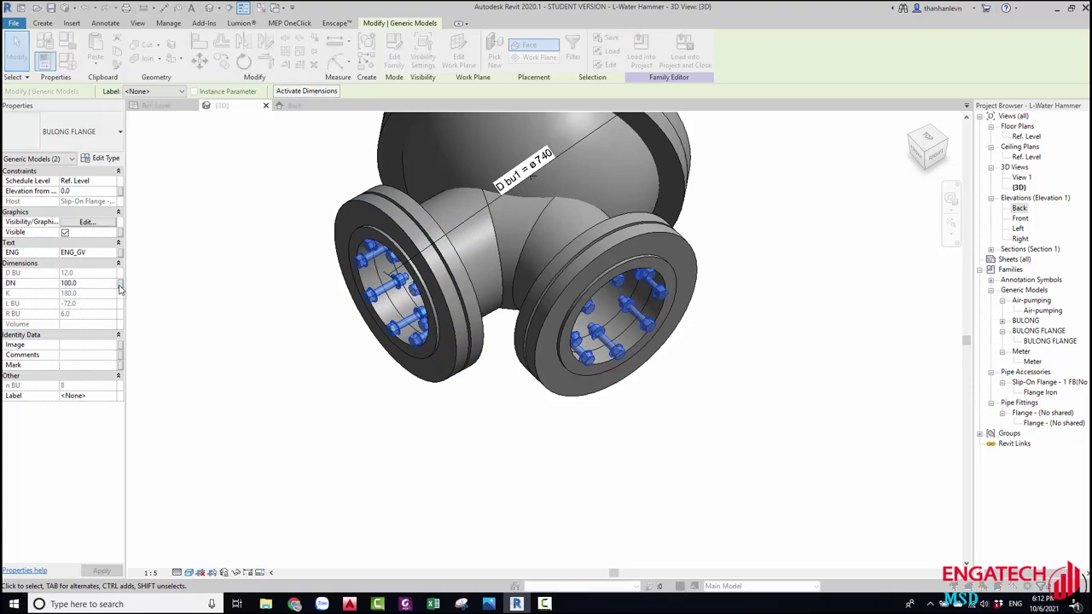
{"action": "left_click", "coordinate": [255, 333]}
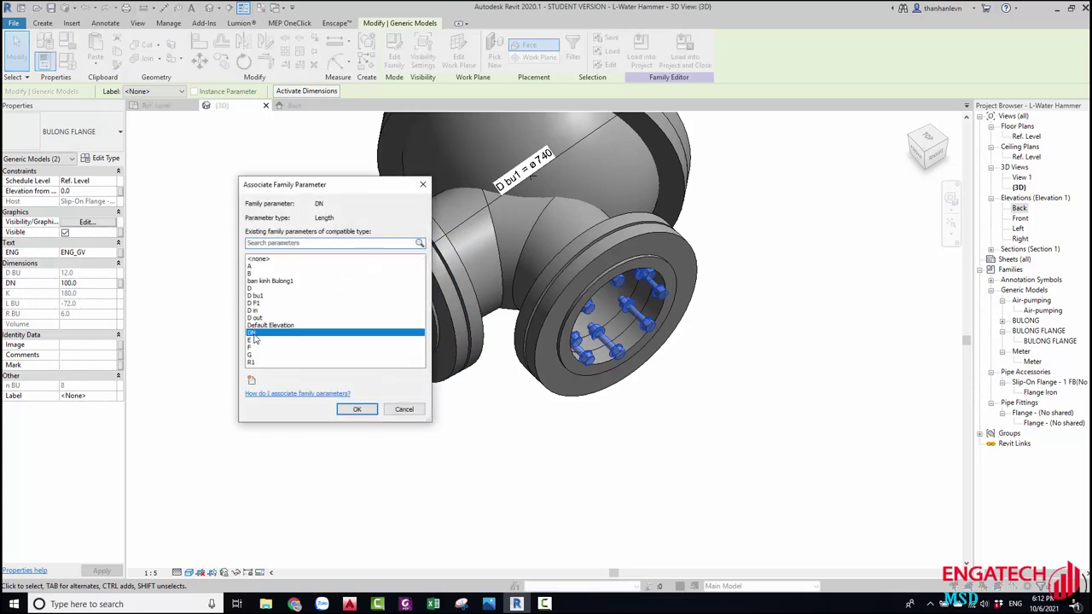
{"action": "left_click", "coordinate": [355, 409]}
{"action": "left_click", "coordinate": [536, 458]}
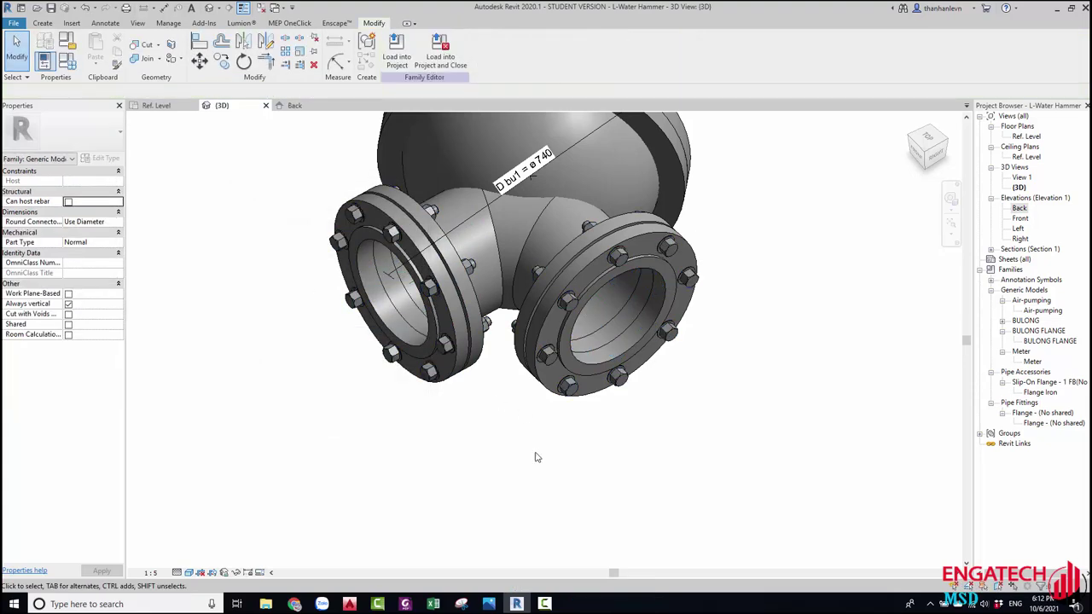
Open Family Types (FT) and check the 45.00° Angle value for ALF-200
{"action": "scroll", "coordinate": [536, 457], "scroll_direction": "down", "scroll_amount": 3}
{"action": "middle_click_drag", "start_coordinate": [536, 457], "coordinate": [520, 363], "text": "shift"}
{"action": "scroll", "coordinate": [531, 394], "scroll_direction": "down", "scroll_amount": 2}
{"action": "scroll", "coordinate": [520, 364], "scroll_direction": "up", "scroll_amount": 3}
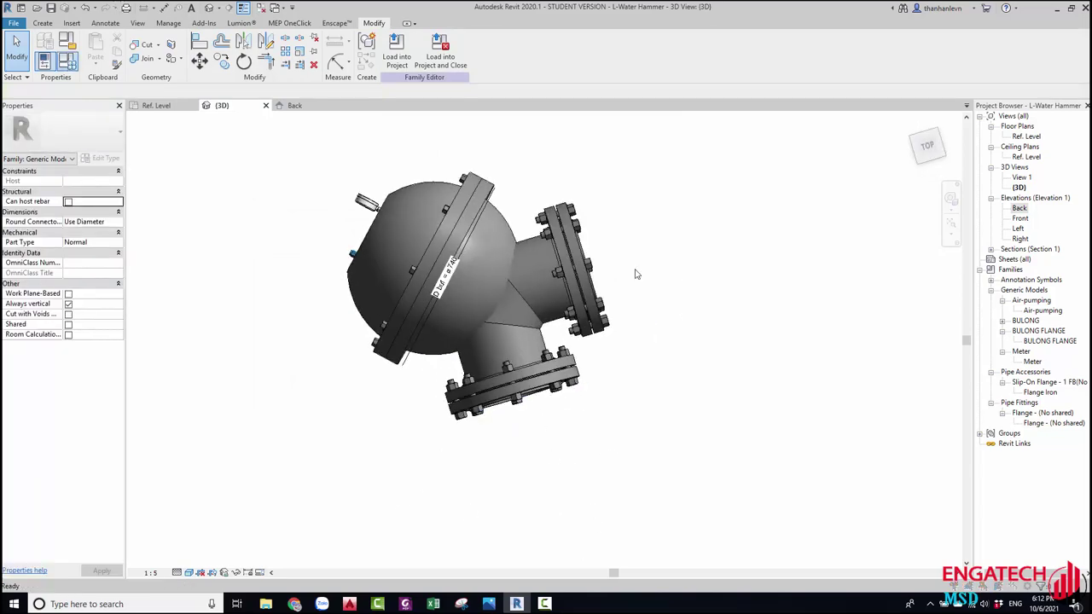
{"action": "key", "text": "f"}
{"action": "key", "text": "t"}
{"action": "left_click", "coordinate": [900, 136]}
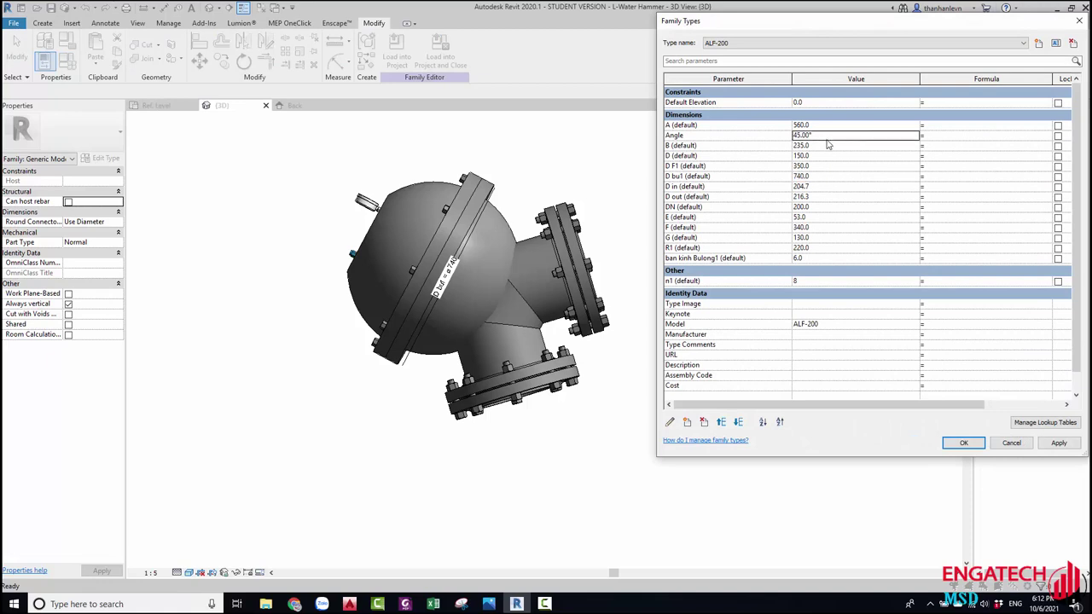
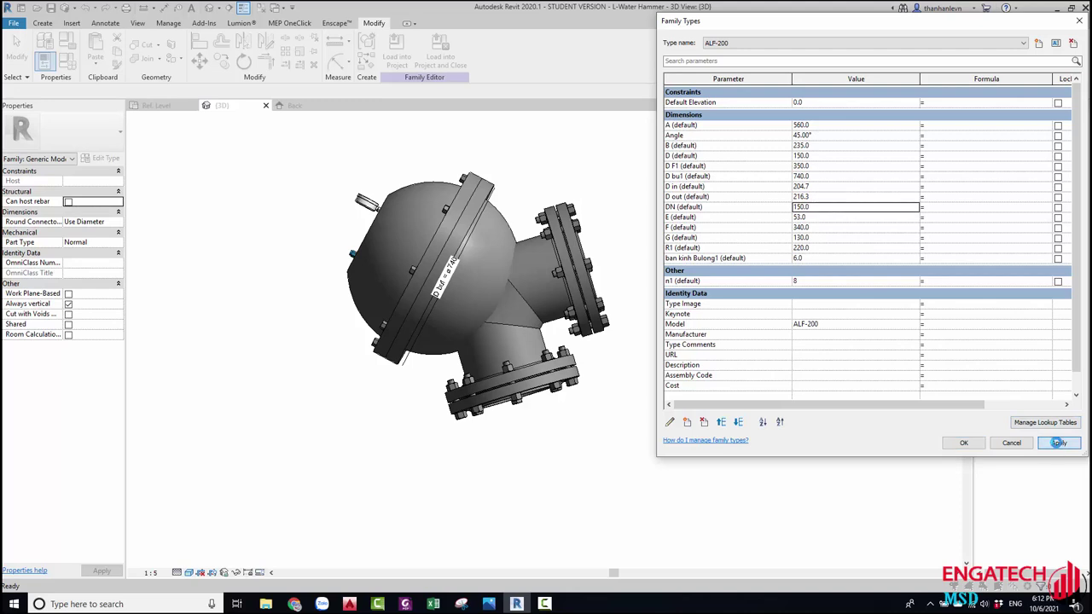
Set DN to 200 for the ALF-200 type, previewing ALF-100, and apply it
{"action": "left_click", "coordinate": [829, 206]}
{"action": "type", "text": "200"}
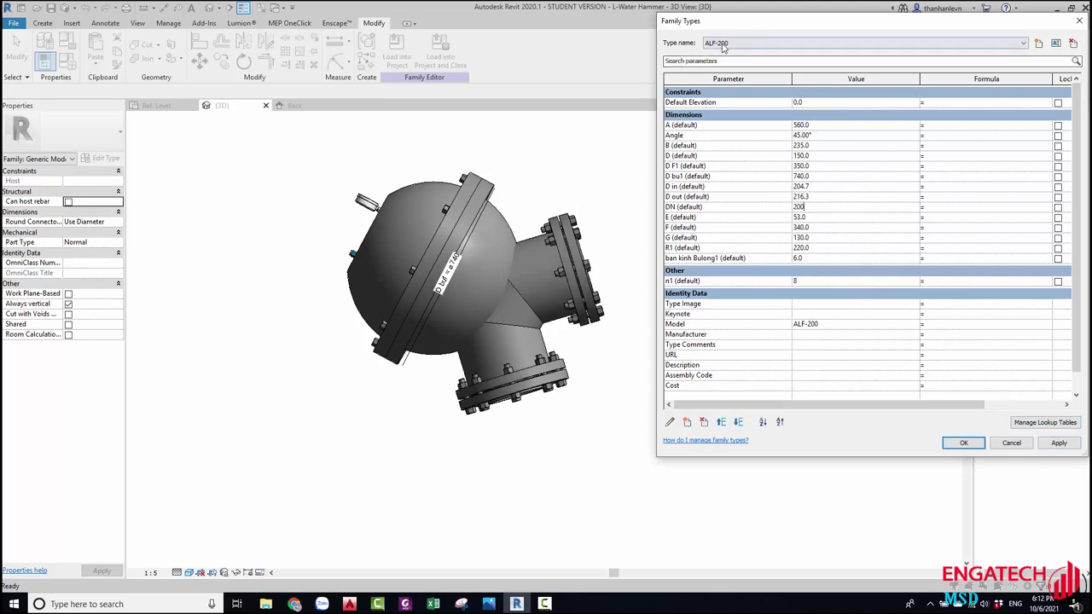
{"action": "left_click", "coordinate": [762, 42]}
{"action": "left_click", "coordinate": [716, 54]}
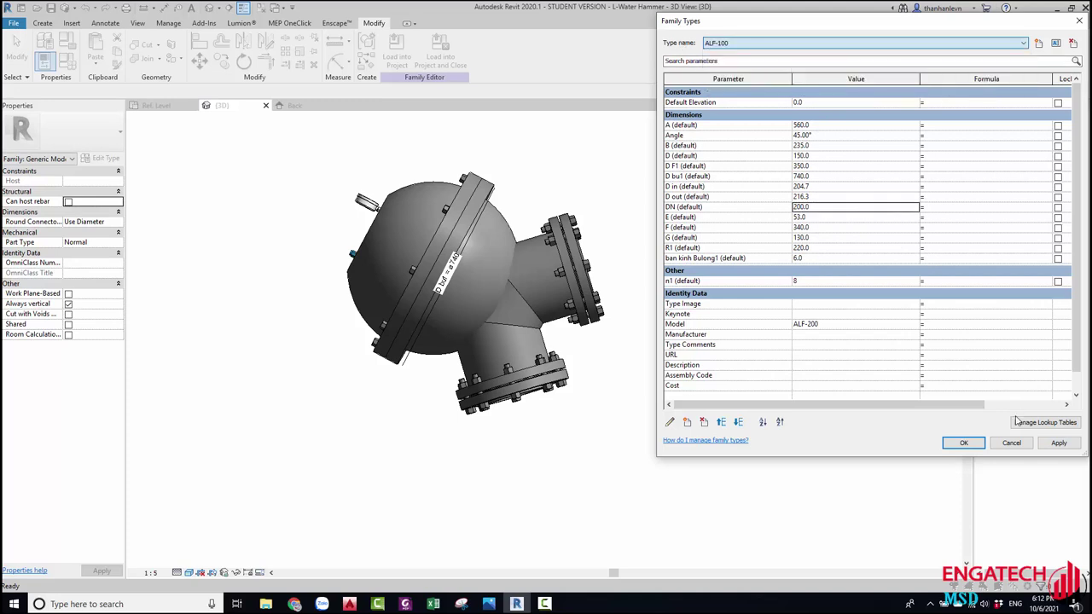
{"action": "left_click", "coordinate": [1058, 442]}
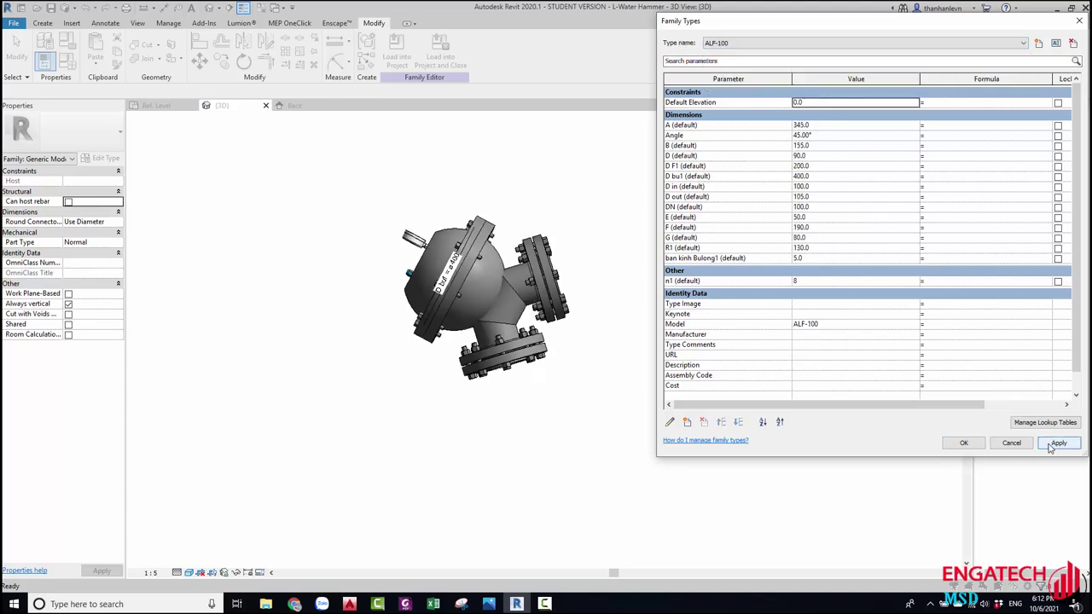
{"action": "left_click", "coordinate": [853, 42]}
{"action": "left_click", "coordinate": [721, 70]}
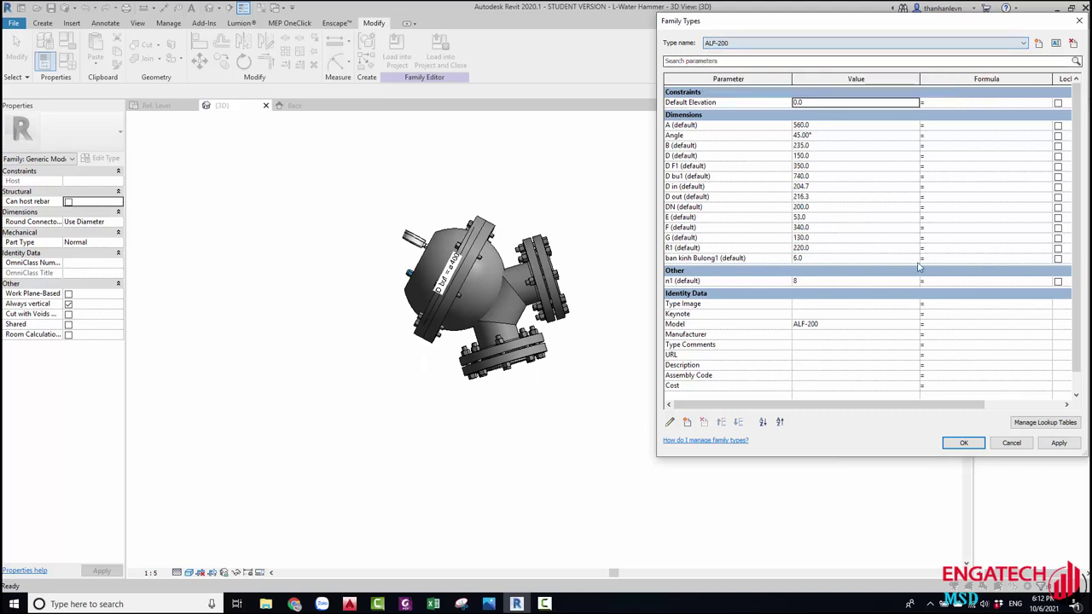
{"action": "left_click", "coordinate": [964, 442]}
Switch through ALF-150 to ALF-65 and close Family Types with ALF-65 active
{"action": "left_click", "coordinate": [723, 43]}
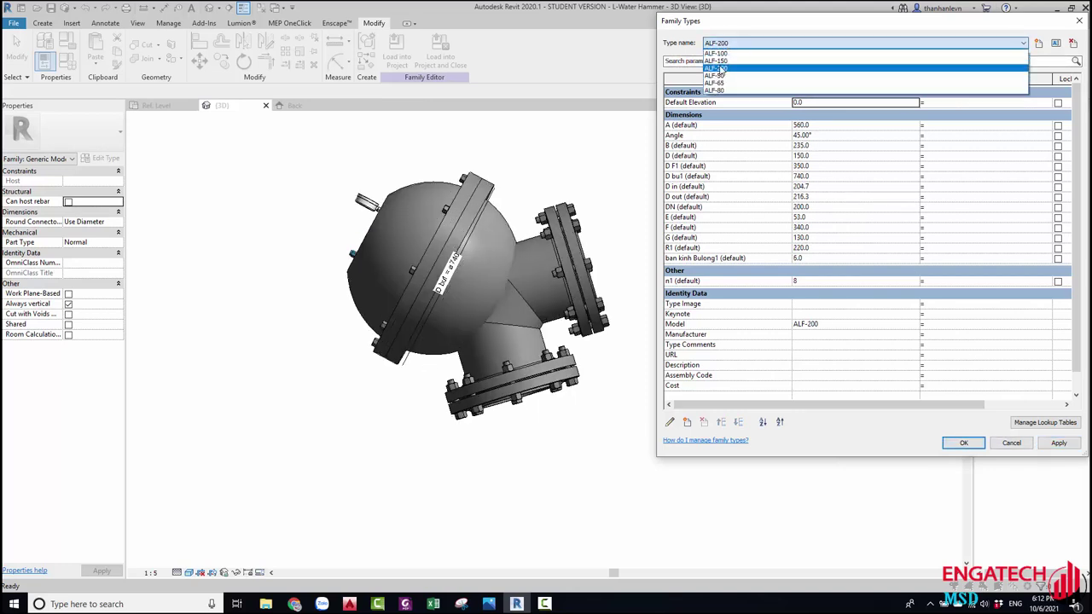
{"action": "left_click", "coordinate": [721, 68]}
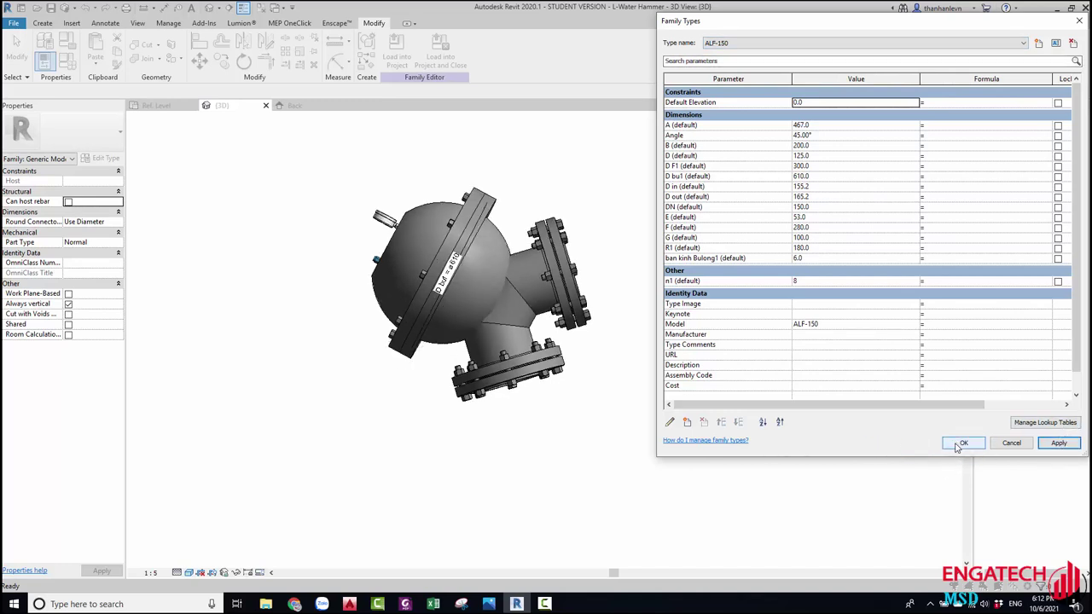
{"action": "left_click", "coordinate": [723, 43]}
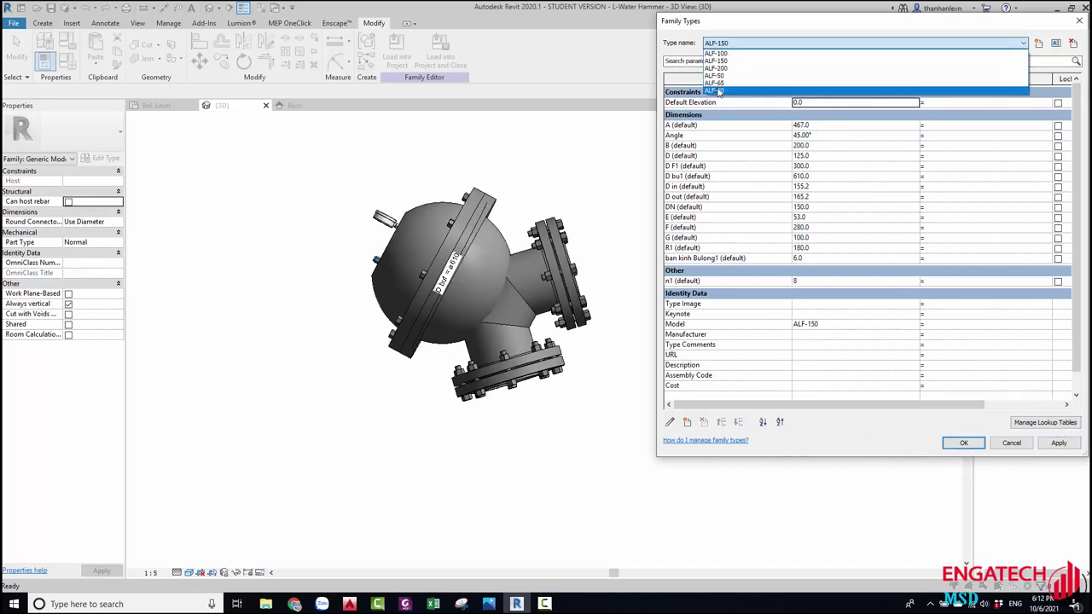
{"action": "left_click", "coordinate": [716, 83]}
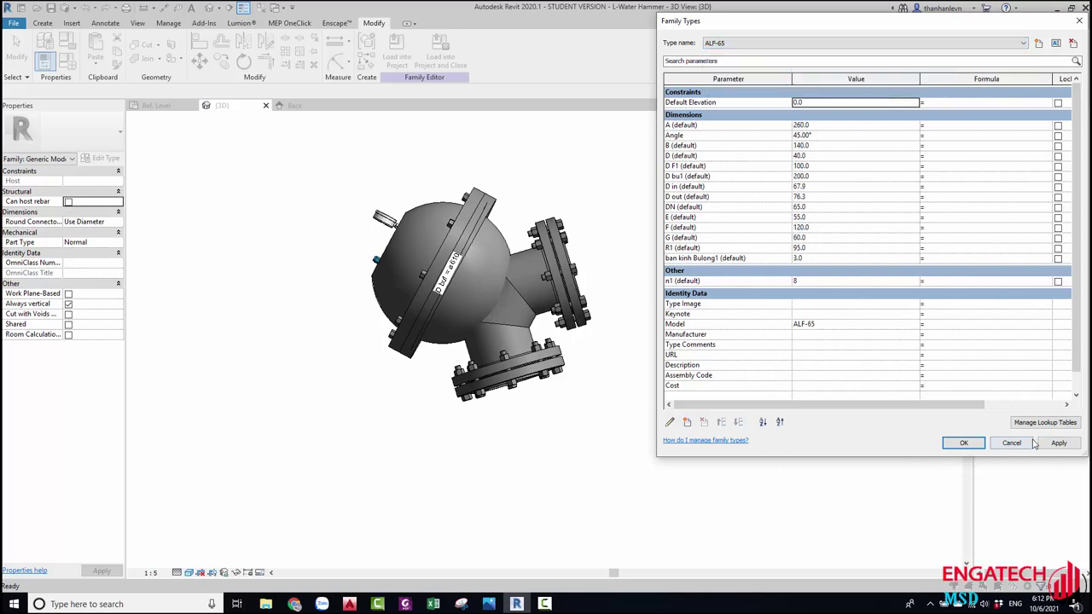
{"action": "left_click", "coordinate": [964, 444]}
{"action": "mouse_move", "coordinate": [731, 385]}
{"action": "middle_mouse_down", "text": "shift"}
{"action": "mouse_move", "coordinate": [602, 452]}
{"action": "mouse_move", "coordinate": [585, 371]}
{"action": "mouse_move", "coordinate": [657, 299]}
{"action": "middle_mouse_up", "text": "shift"}
Associate the pipe-body sweep's material with a new CAST IRON family parameter
{"action": "scroll", "coordinate": [661, 295], "scroll_direction": "up", "scroll_amount": 5}
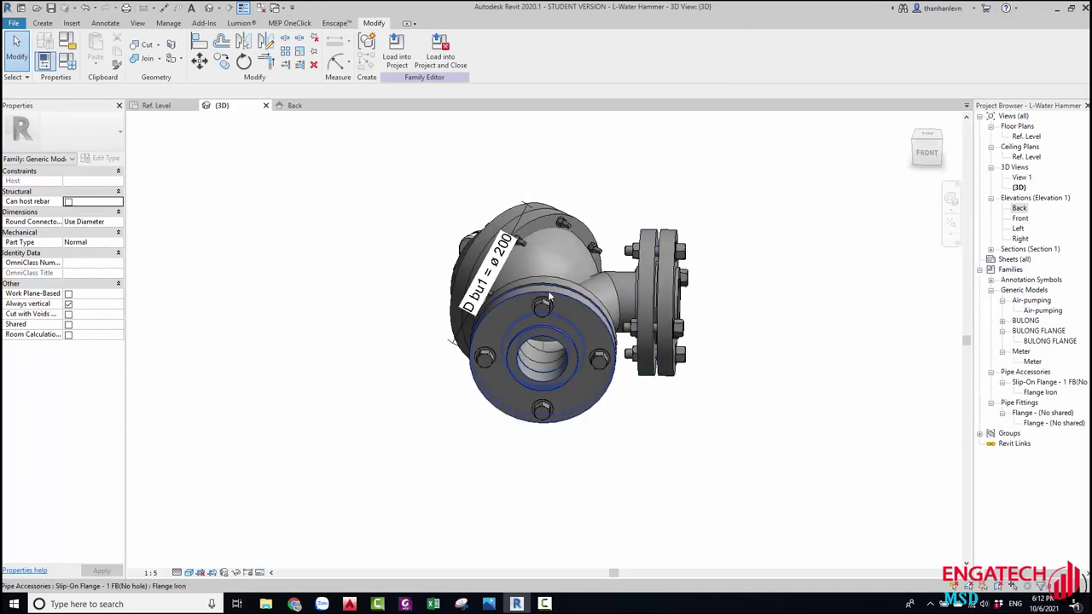
{"action": "middle_click_drag", "start_coordinate": [251, 226], "coordinate": [512, 282], "text": "shift"}
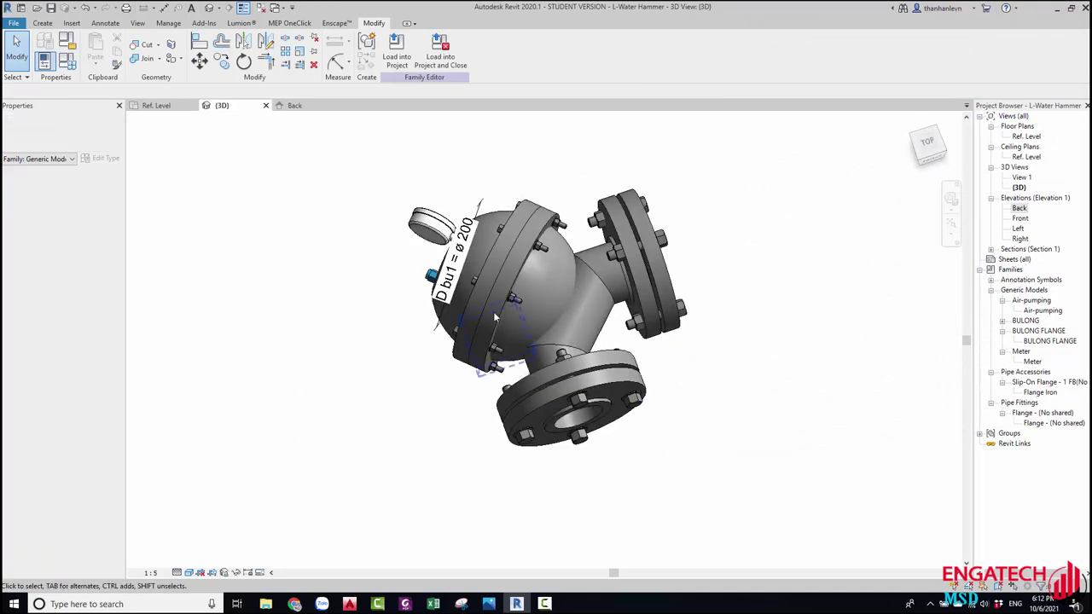
{"action": "left_click", "coordinate": [599, 309]}
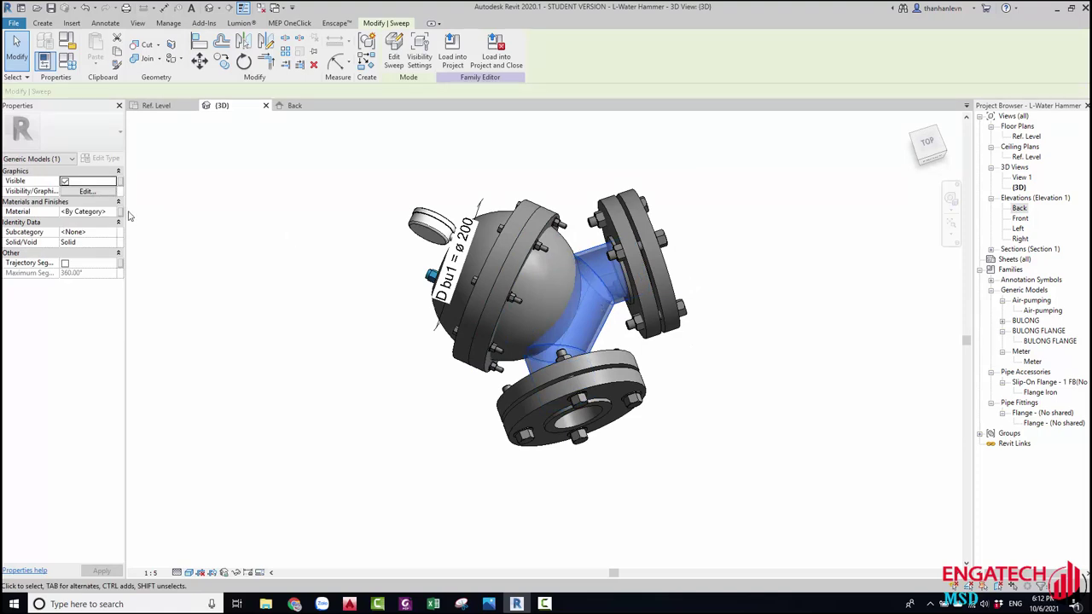
{"action": "left_click", "coordinate": [120, 212]}
{"action": "left_click", "coordinate": [256, 380]}
{"action": "type", "text": "CAST IRON"}
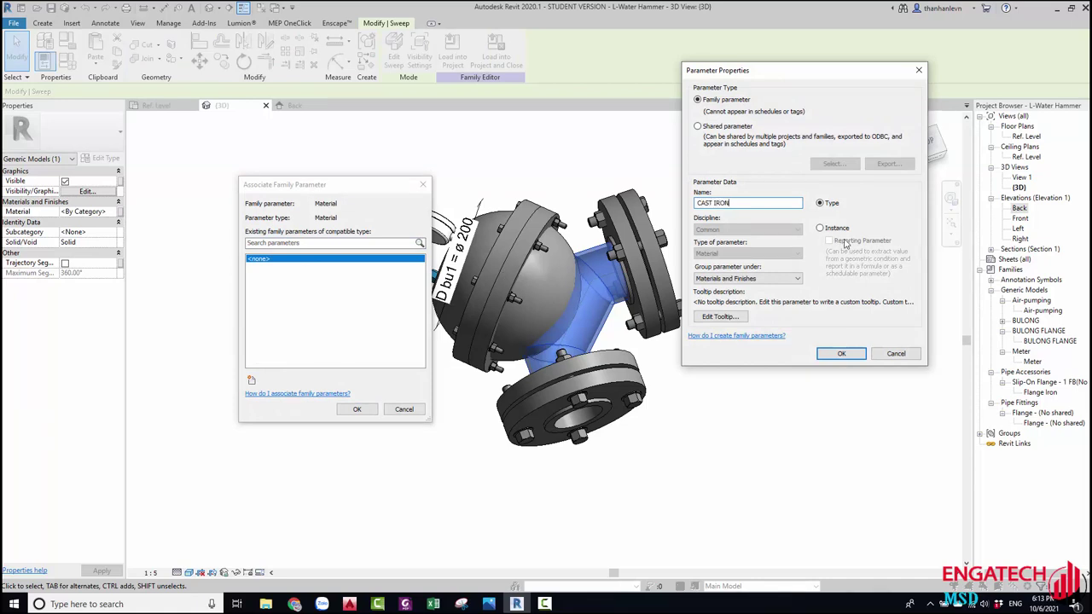
{"action": "left_click", "coordinate": [839, 354]}
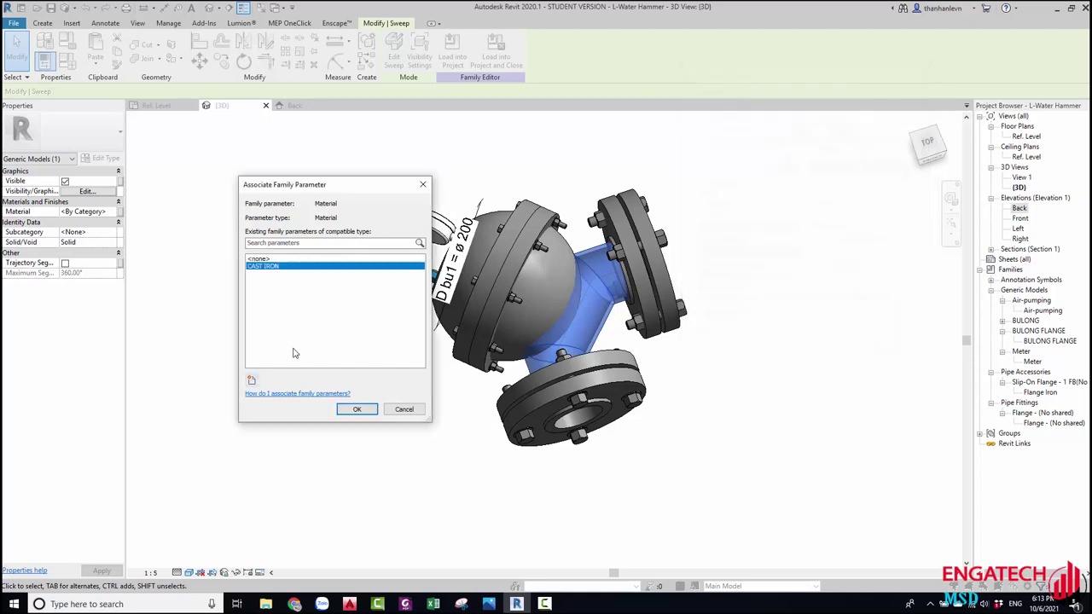
{"action": "left_click", "coordinate": [355, 410]}
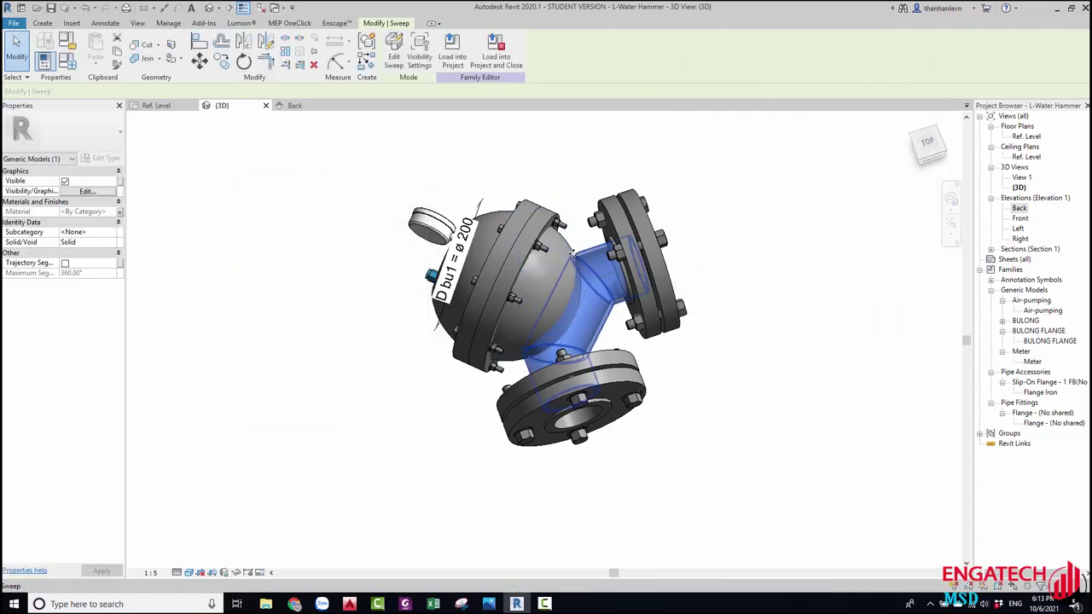
Link the spherical body's material to the CAST IRON parameter as well
{"action": "scroll", "coordinate": [521, 224], "scroll_direction": "up", "scroll_amount": 2}
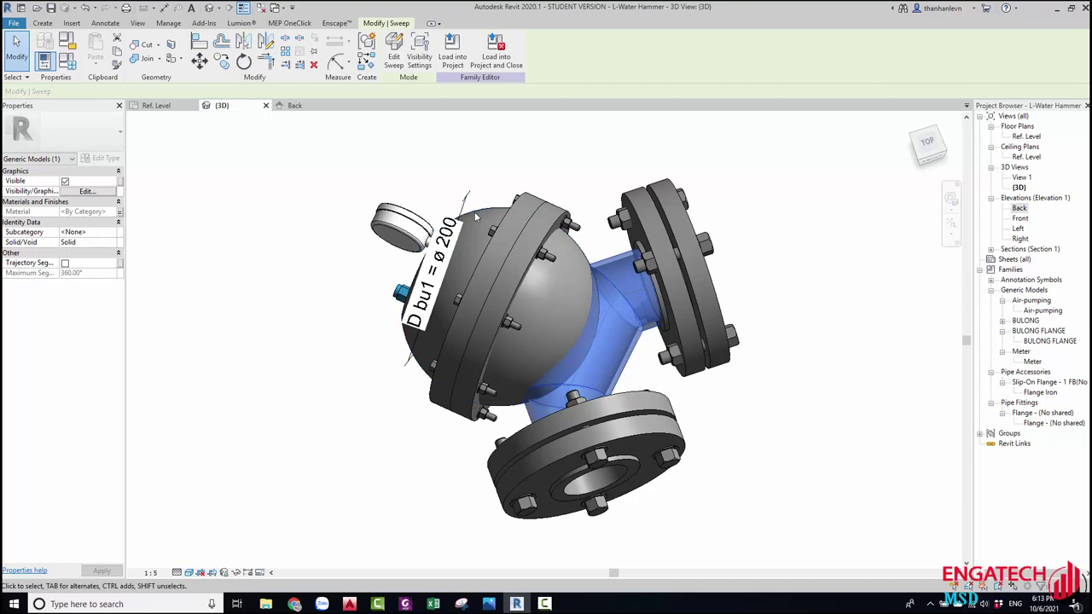
{"action": "left_click", "coordinate": [474, 210]}
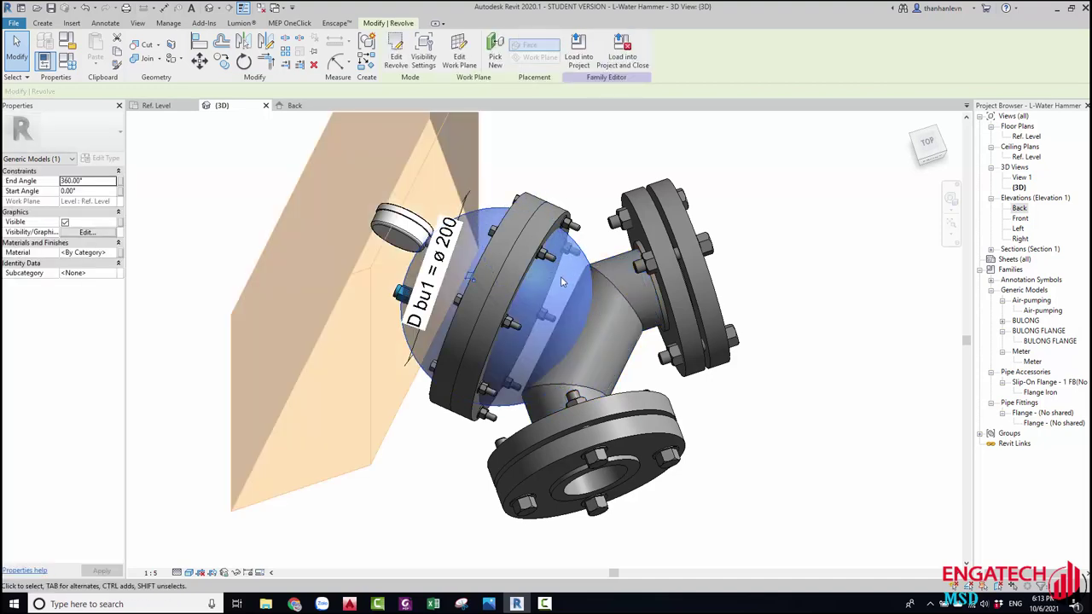
{"action": "left_click", "coordinate": [123, 255]}
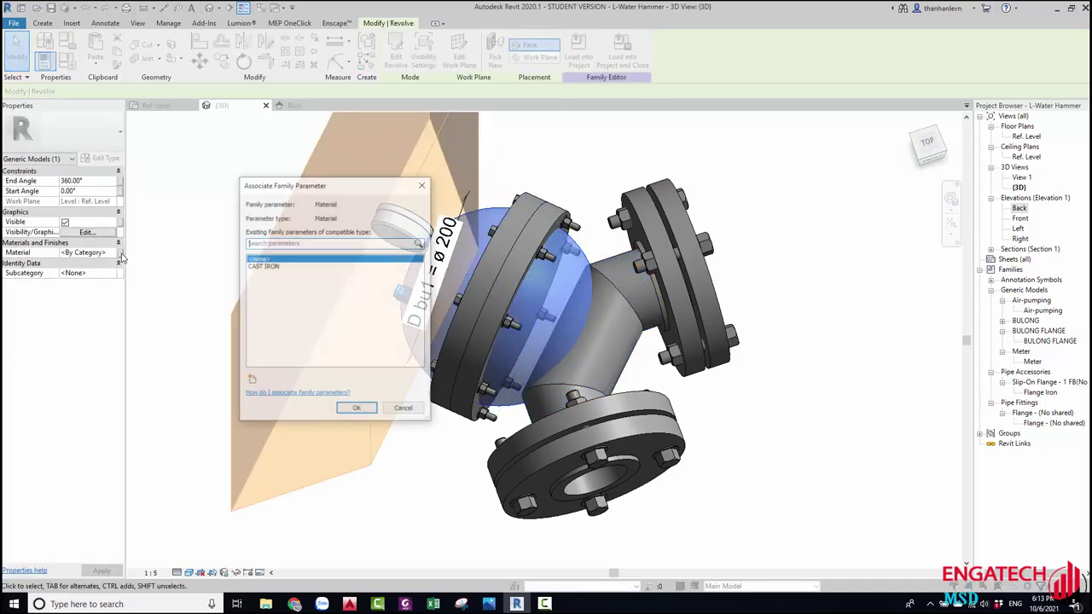
{"action": "left_click", "coordinate": [265, 269]}
{"action": "left_click", "coordinate": [355, 412]}
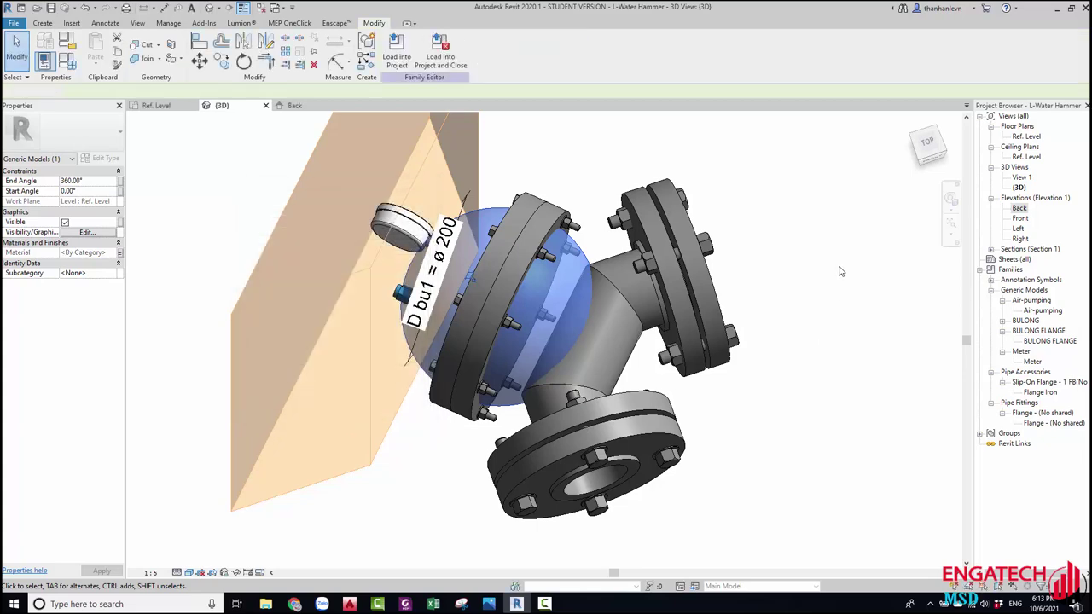
Select the right-hand outlet flange and scroll through its type parameters
{"action": "middle_click_drag", "start_coordinate": [478, 358], "coordinate": [701, 293], "text": "shift"}
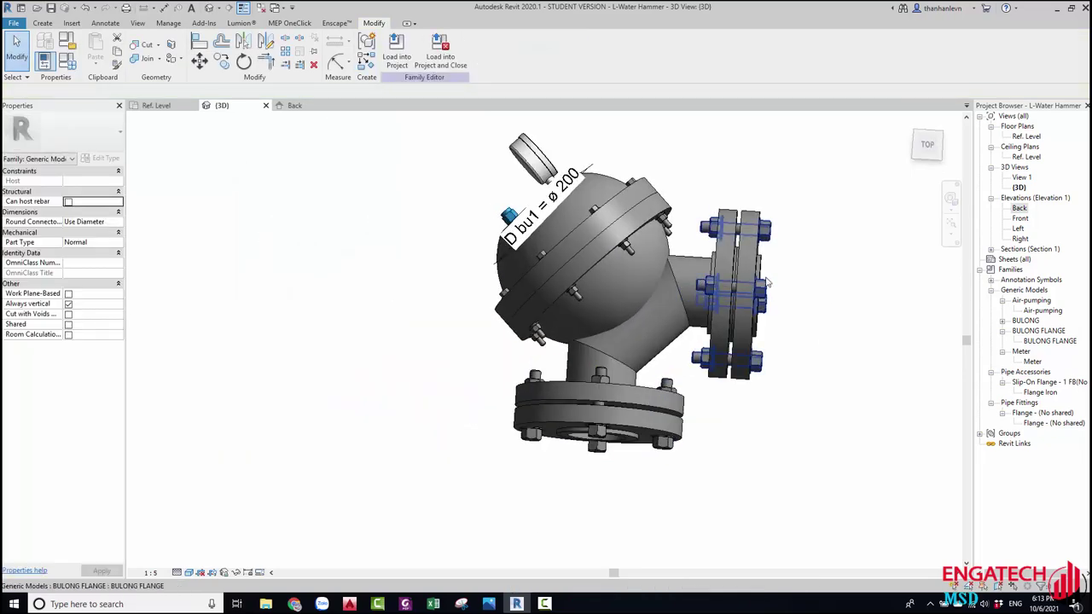
{"action": "left_click", "coordinate": [578, 224]}
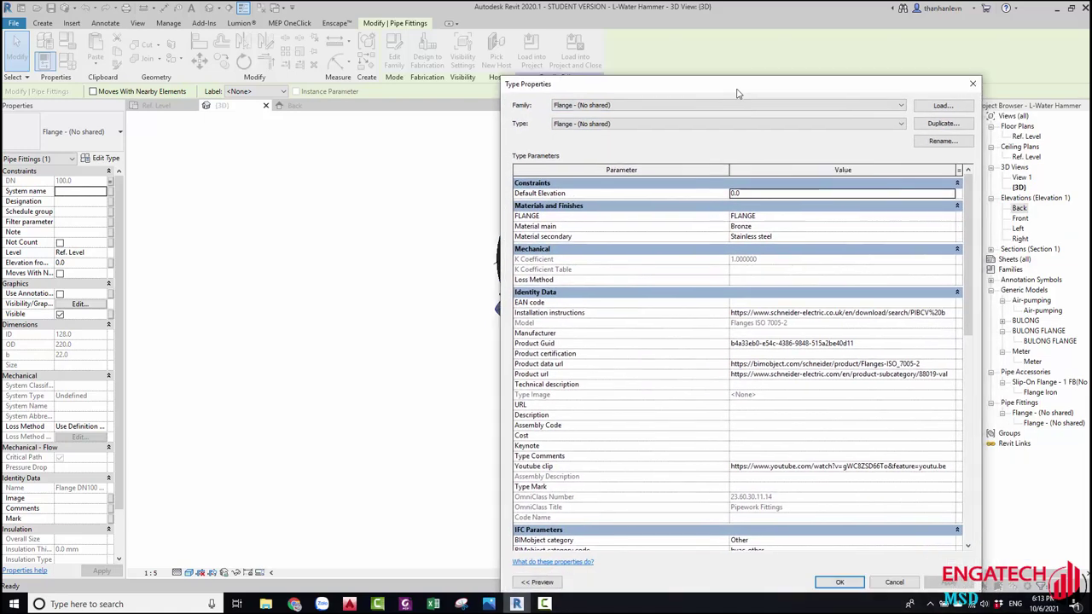
{"action": "scroll", "coordinate": [797, 256], "scroll_direction": "down", "scroll_amount": 2}
{"action": "scroll", "coordinate": [795, 258], "scroll_direction": "down", "scroll_amount": 5}
{"action": "scroll", "coordinate": [793, 260], "scroll_direction": "down", "scroll_amount": 4}
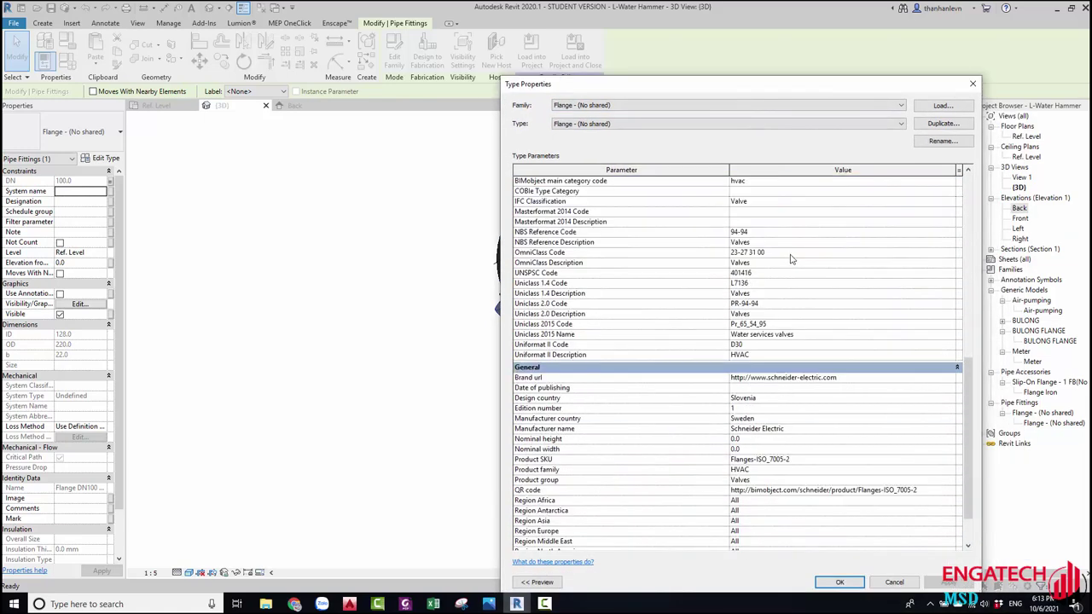
{"action": "scroll", "coordinate": [812, 299], "scroll_direction": "down", "scroll_amount": 2}
{"action": "scroll", "coordinate": [812, 307], "scroll_direction": "up", "scroll_amount": 7}
{"action": "scroll", "coordinate": [810, 311], "scroll_direction": "up", "scroll_amount": 6}
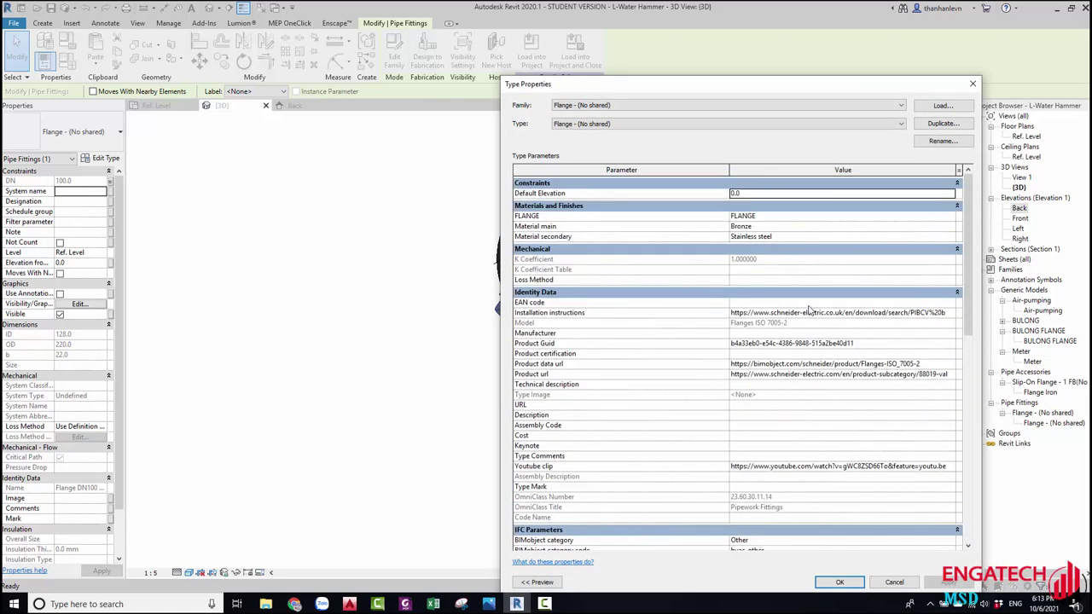
Review the flange's material values, including FLANGE, in a widened Type Properties window
{"action": "left_click", "coordinate": [768, 236]}
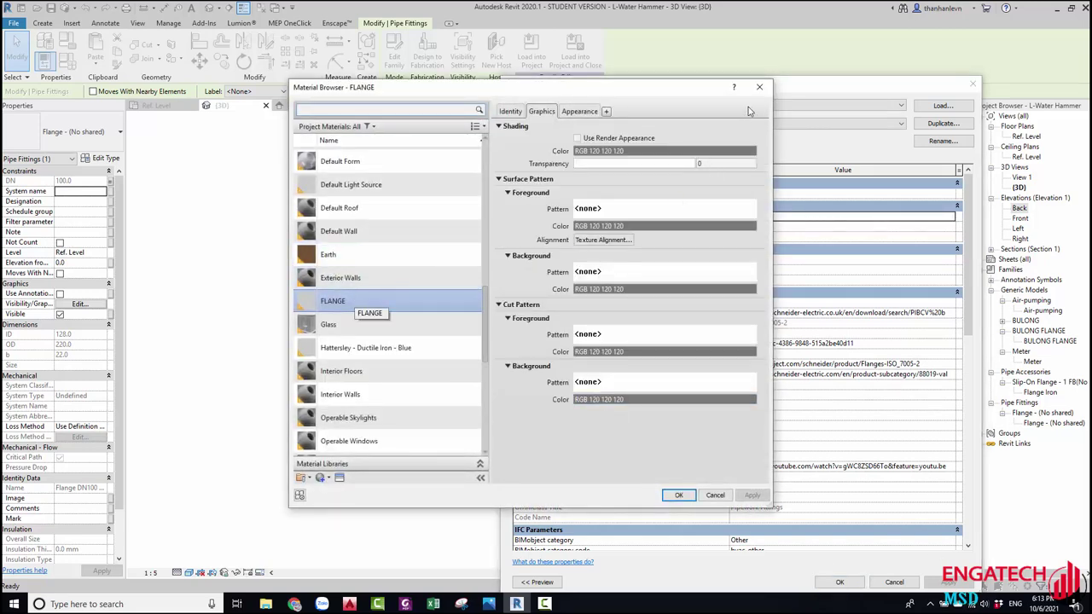
{"action": "left_click", "coordinate": [760, 89]}
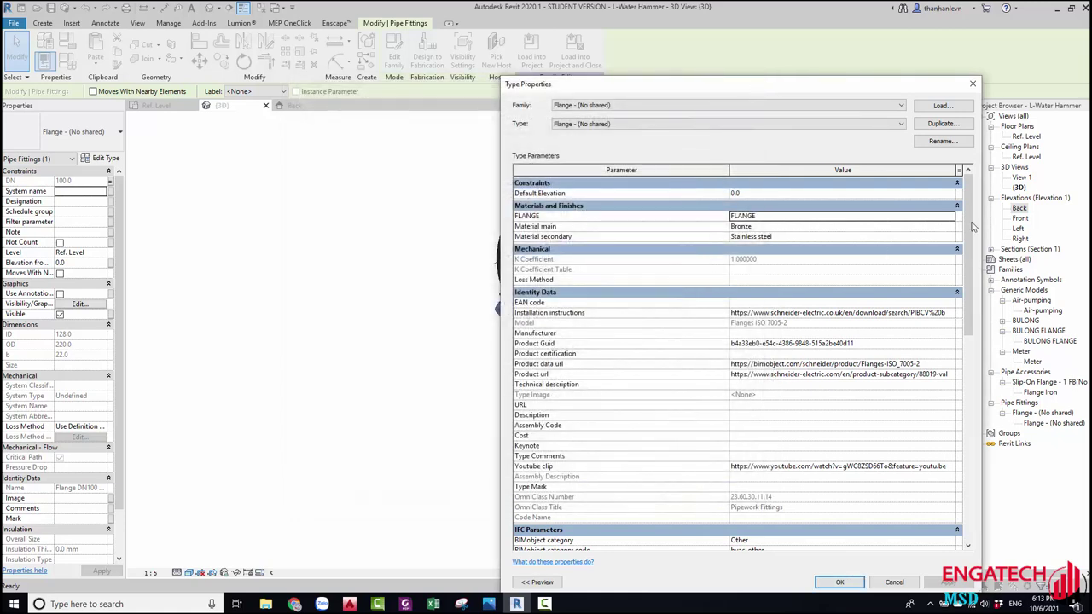
{"action": "left_click_drag", "start_coordinate": [864, 89], "coordinate": [669, 39]}
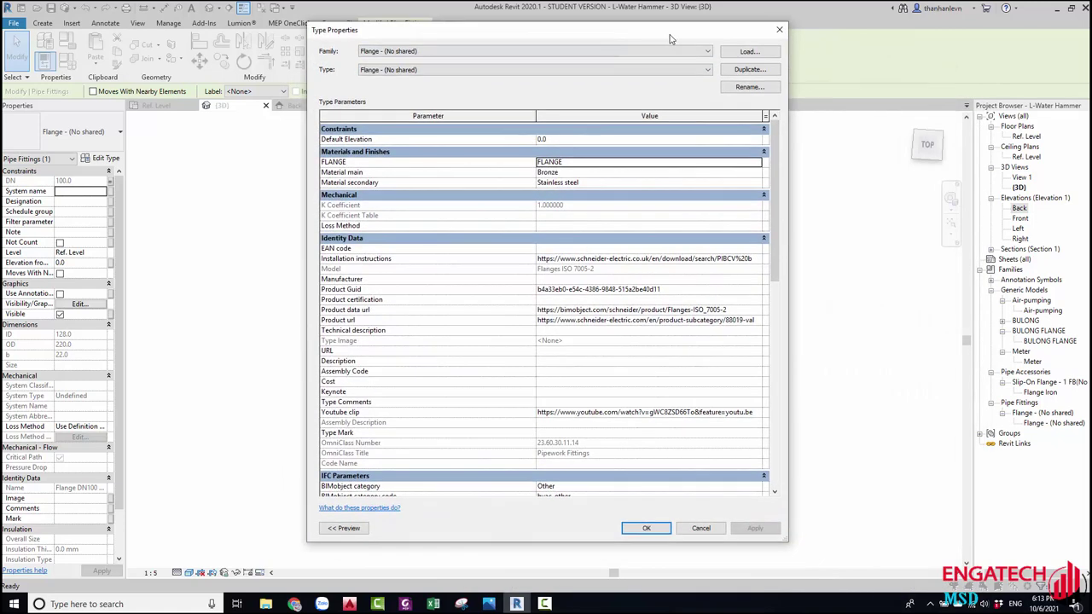
{"action": "left_click_drag", "start_coordinate": [789, 69], "coordinate": [897, 77]}
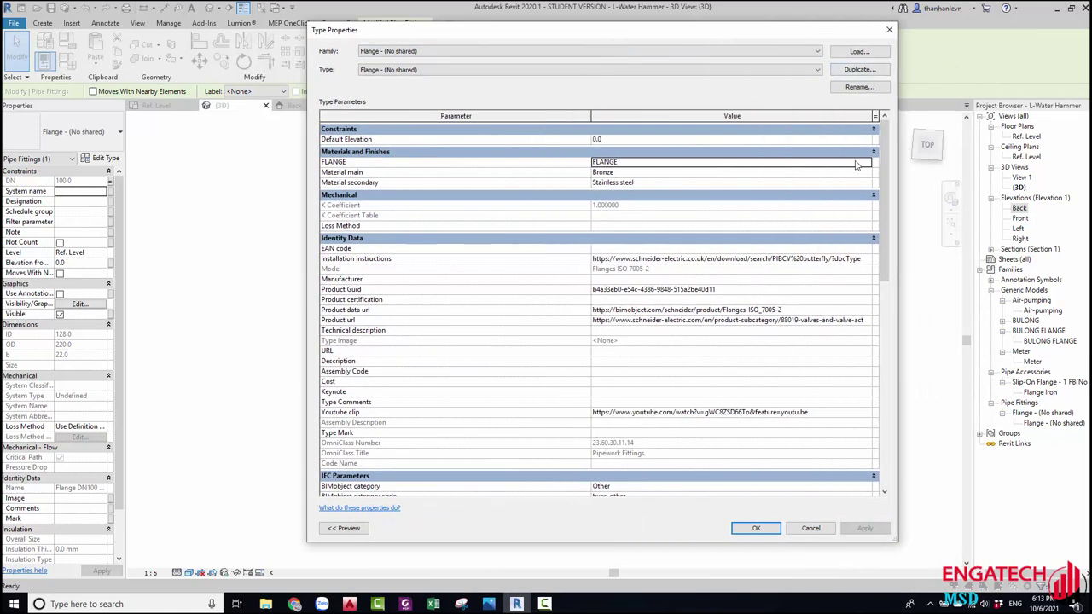
{"action": "left_click", "coordinate": [856, 164]}
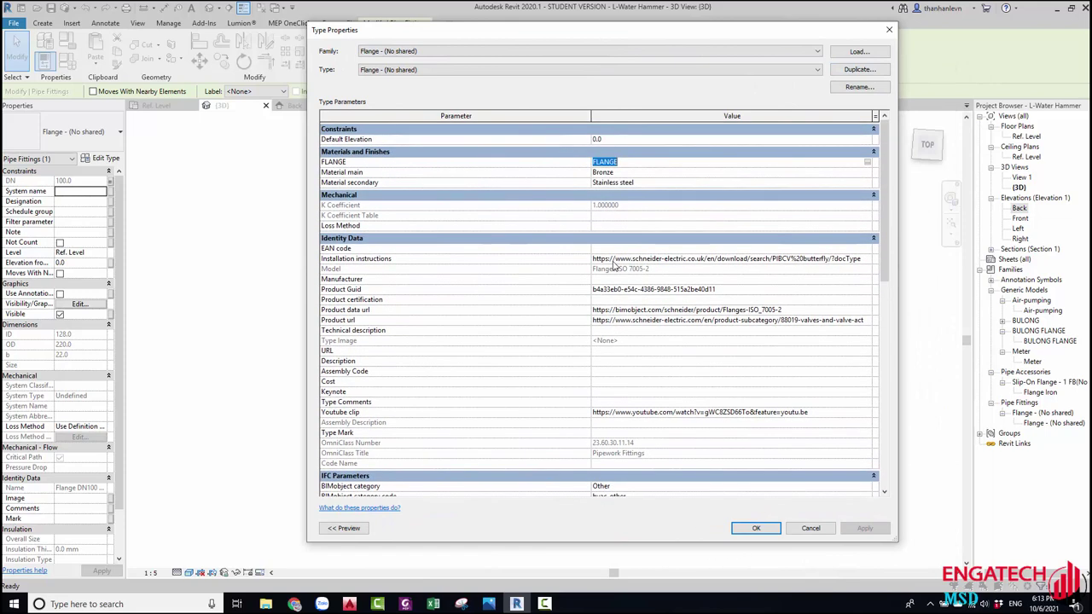
{"action": "left_click", "coordinate": [756, 528]}
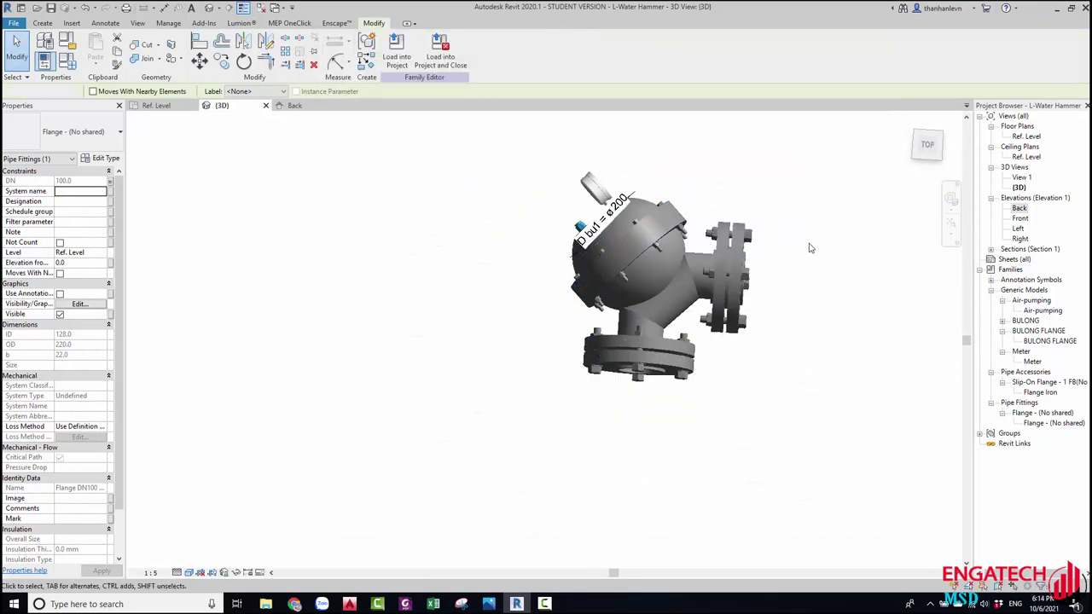
Link the Air-pumping part's Valve Material to the CAST IRON parameter
{"action": "middle_click_drag", "start_coordinate": [693, 280], "coordinate": [556, 132], "text": "shift"}
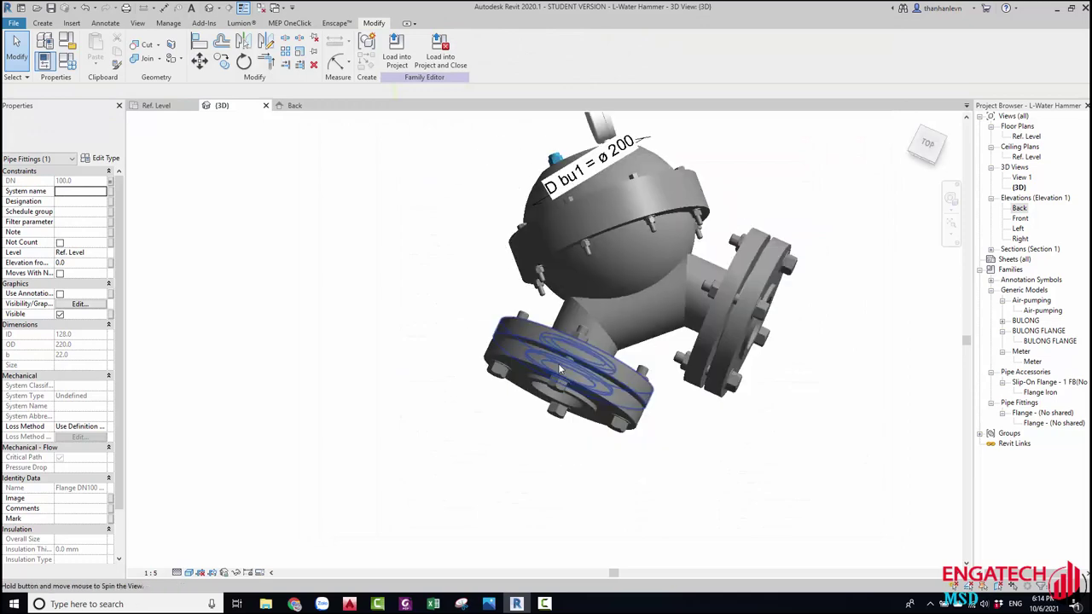
{"action": "left_click", "coordinate": [556, 132]}
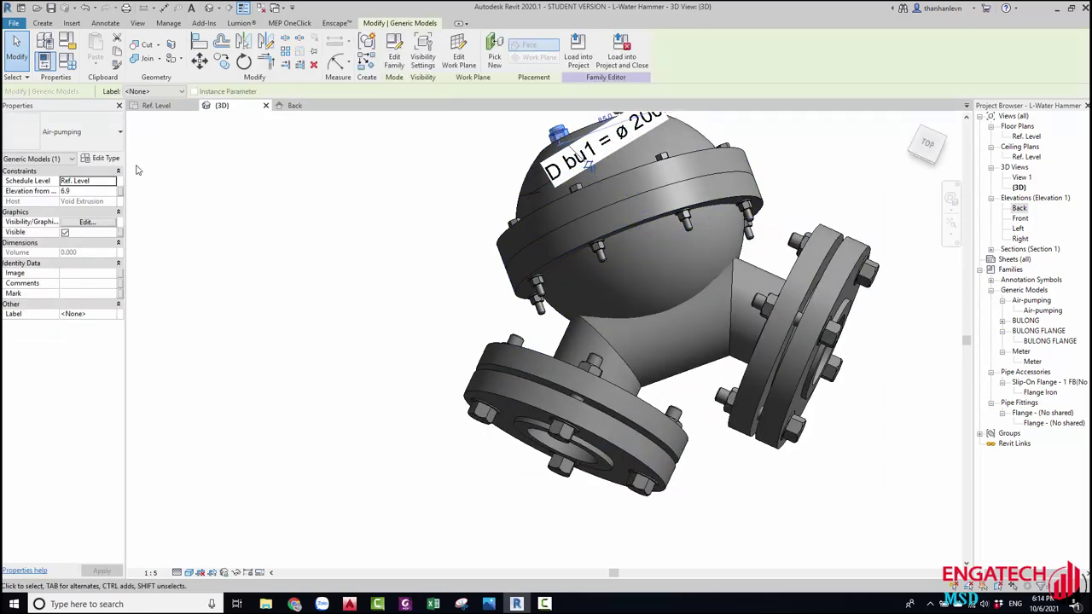
{"action": "left_click", "coordinate": [103, 157]}
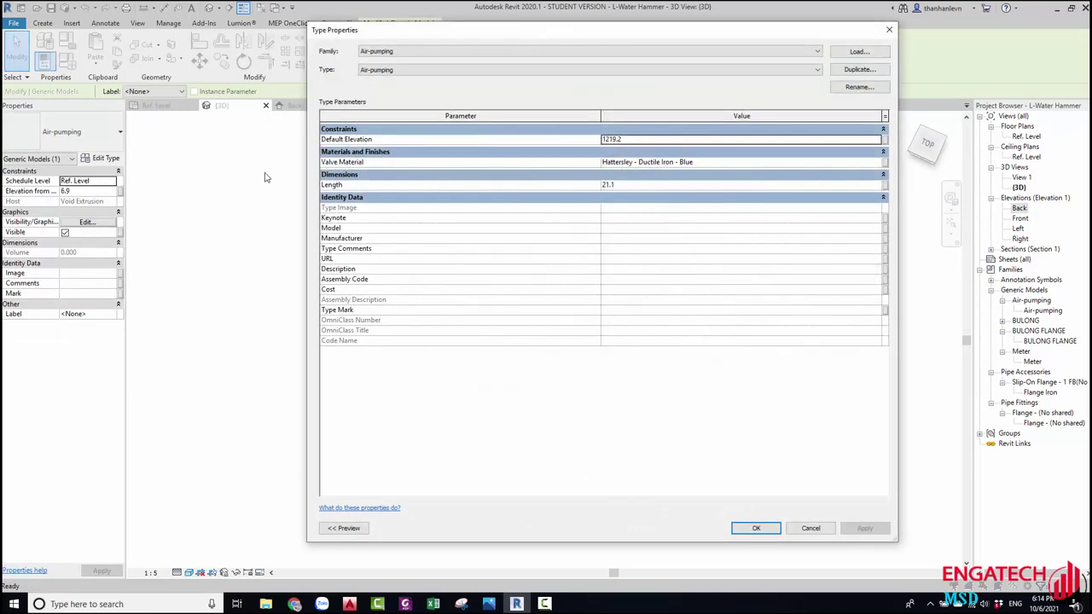
{"action": "left_click", "coordinate": [884, 162]}
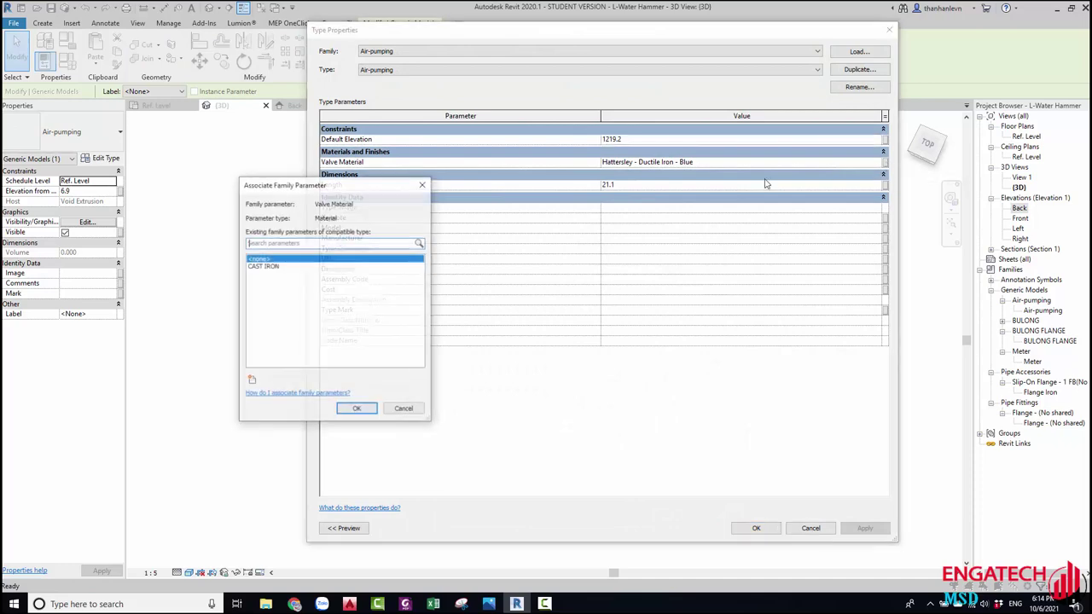
{"action": "left_click", "coordinate": [263, 267]}
{"action": "left_click", "coordinate": [348, 413]}
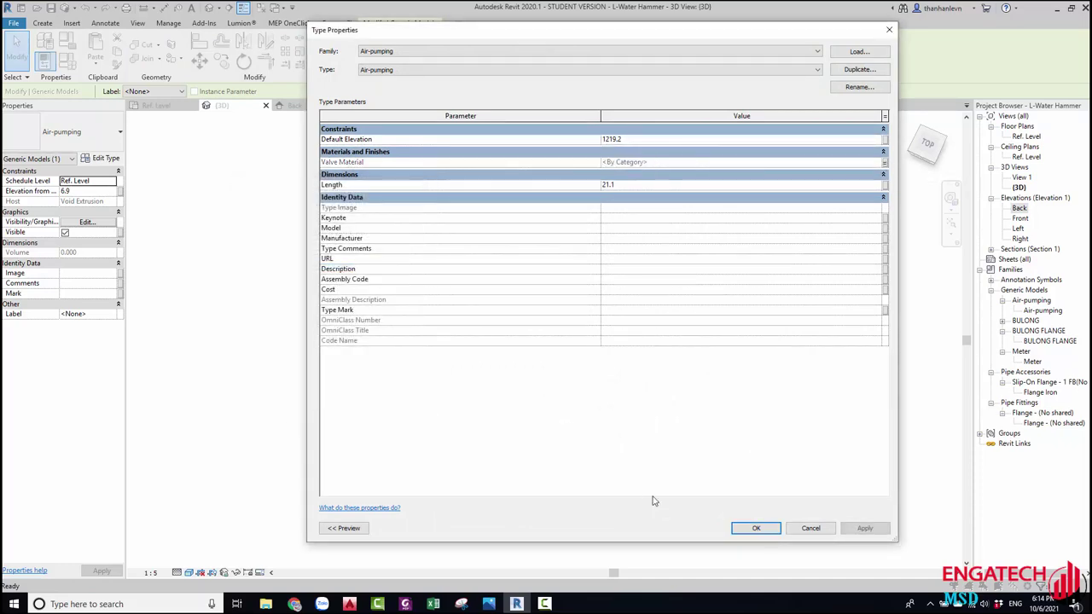
{"action": "left_click", "coordinate": [757, 528]}
Link the lower-left flange's Material to CAST IRON
{"action": "middle_click_drag", "start_coordinate": [724, 473], "coordinate": [594, 401], "text": "shift"}
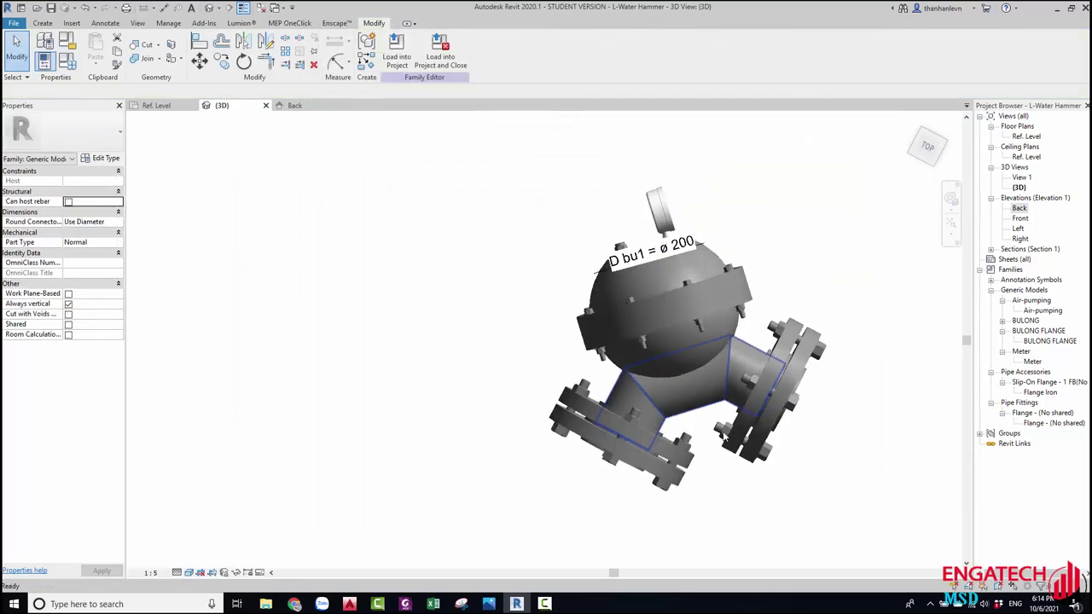
{"action": "left_click", "coordinate": [595, 401]}
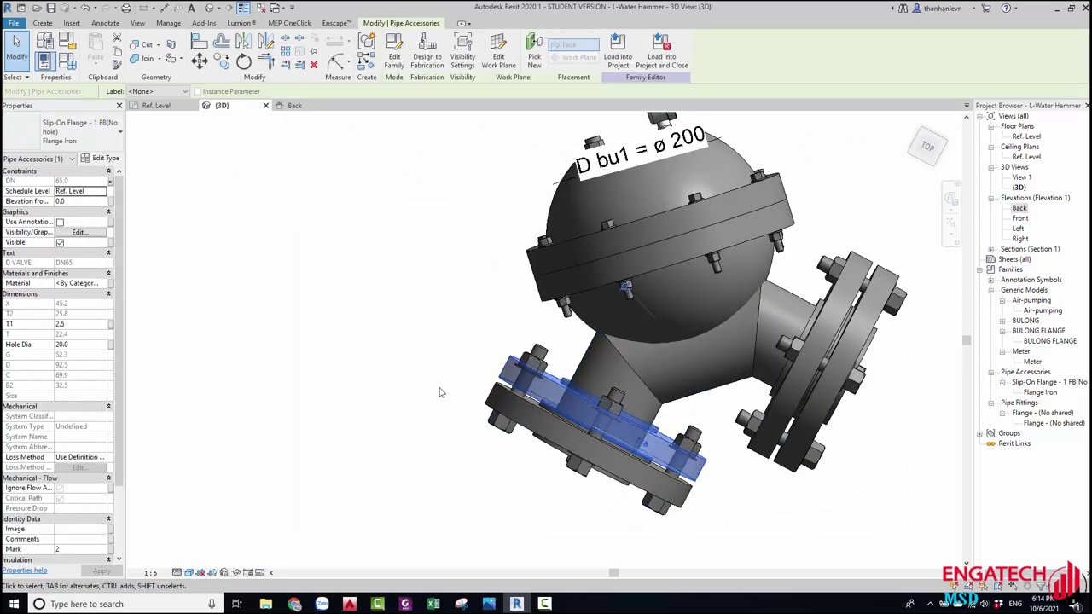
{"action": "left_click", "coordinate": [110, 283]}
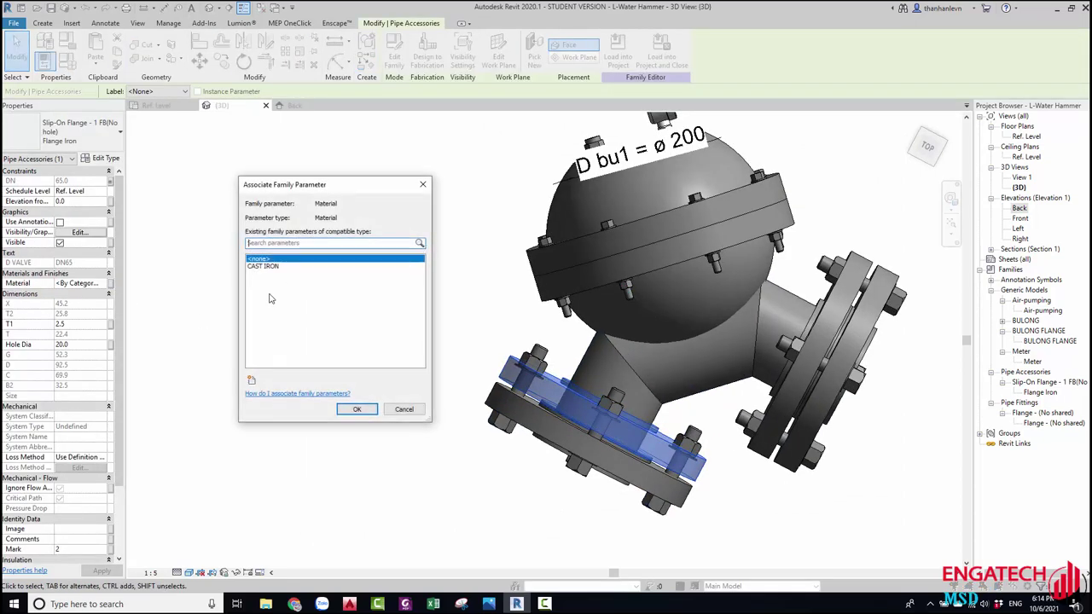
{"action": "left_click", "coordinate": [251, 381]}
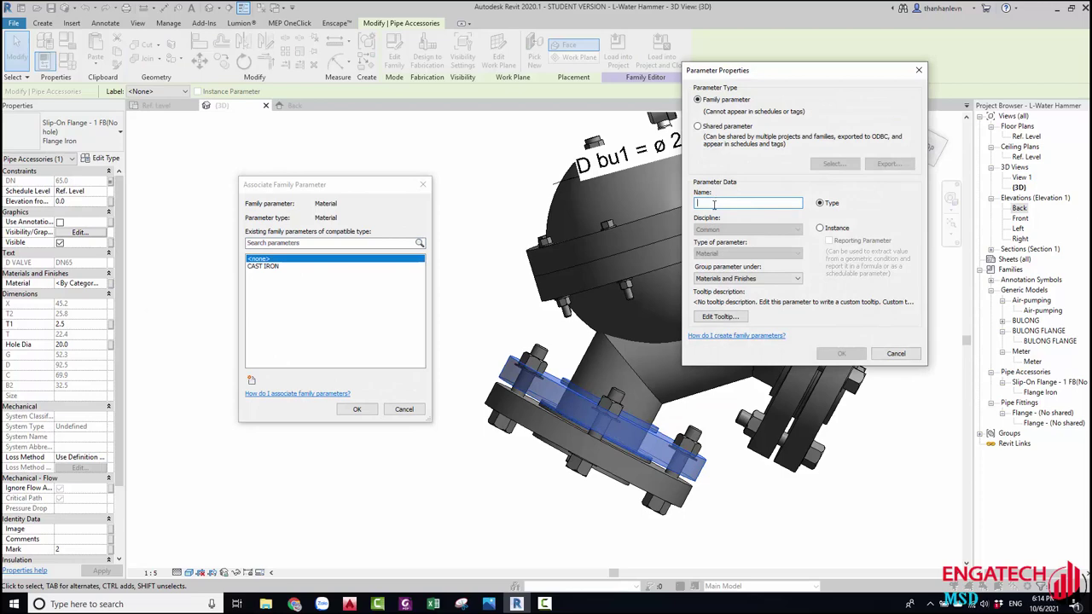
{"action": "left_click", "coordinate": [918, 71]}
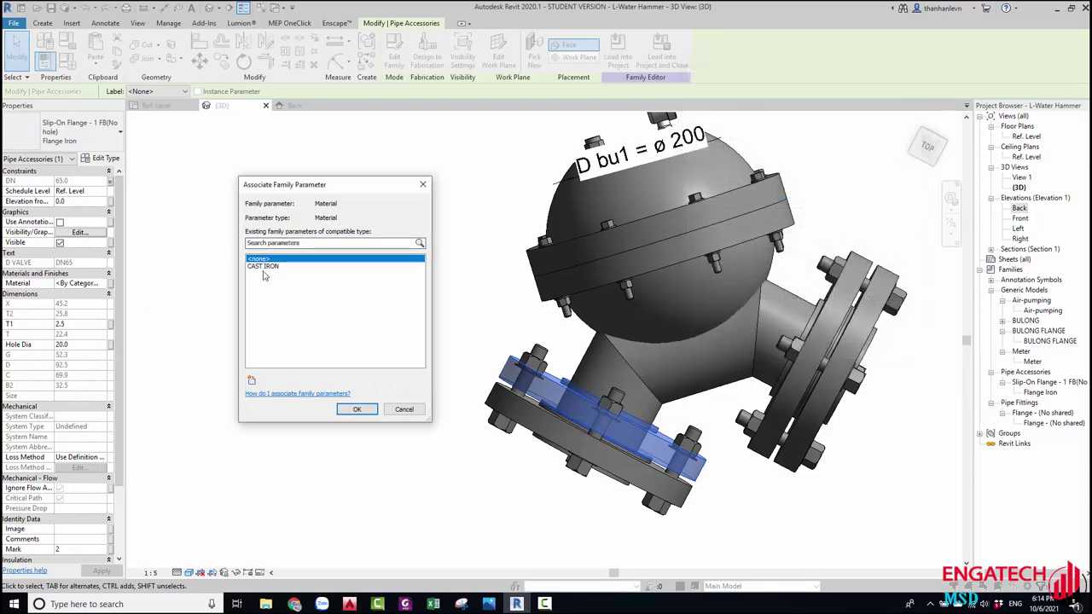
{"action": "left_click", "coordinate": [264, 268]}
{"action": "left_click", "coordinate": [352, 410]}
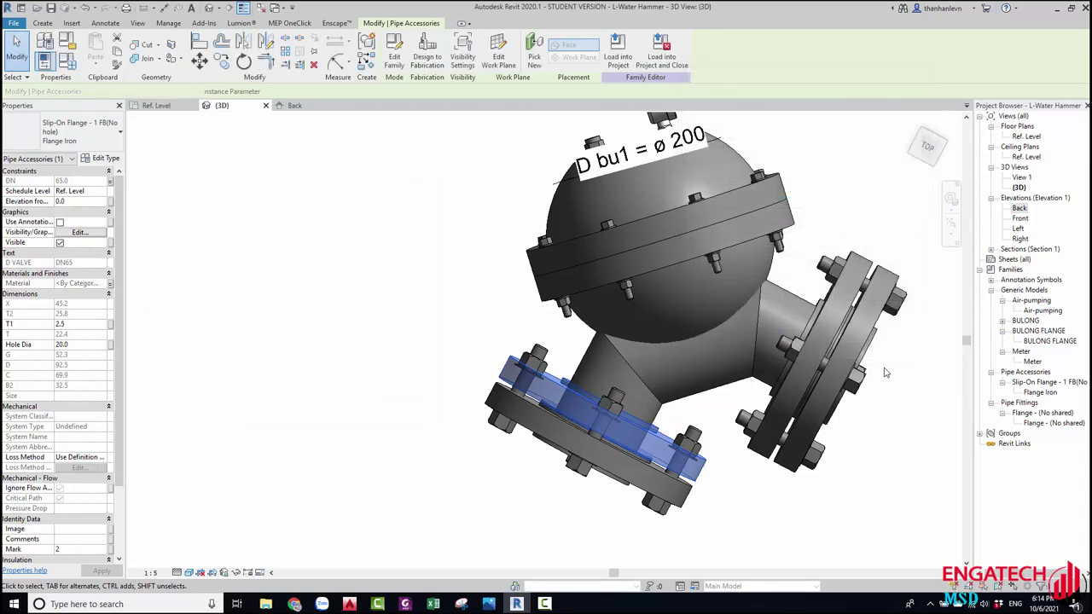
Link the right flange's Material to CAST IRON, then select both side flanges
{"action": "left_click", "coordinate": [821, 323]}
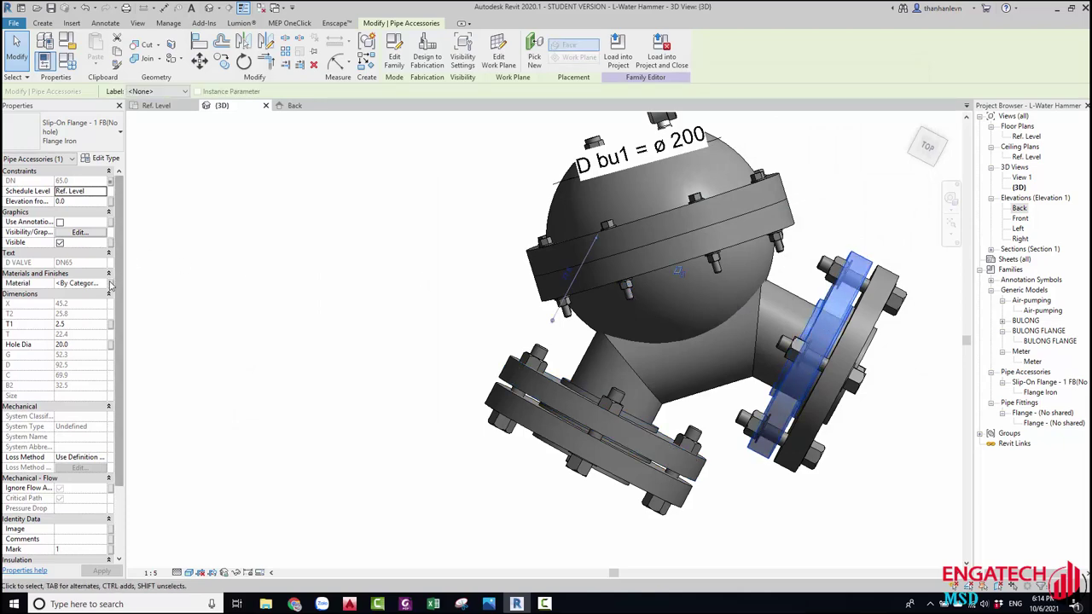
{"action": "left_click", "coordinate": [110, 283]}
{"action": "left_click", "coordinate": [276, 268]}
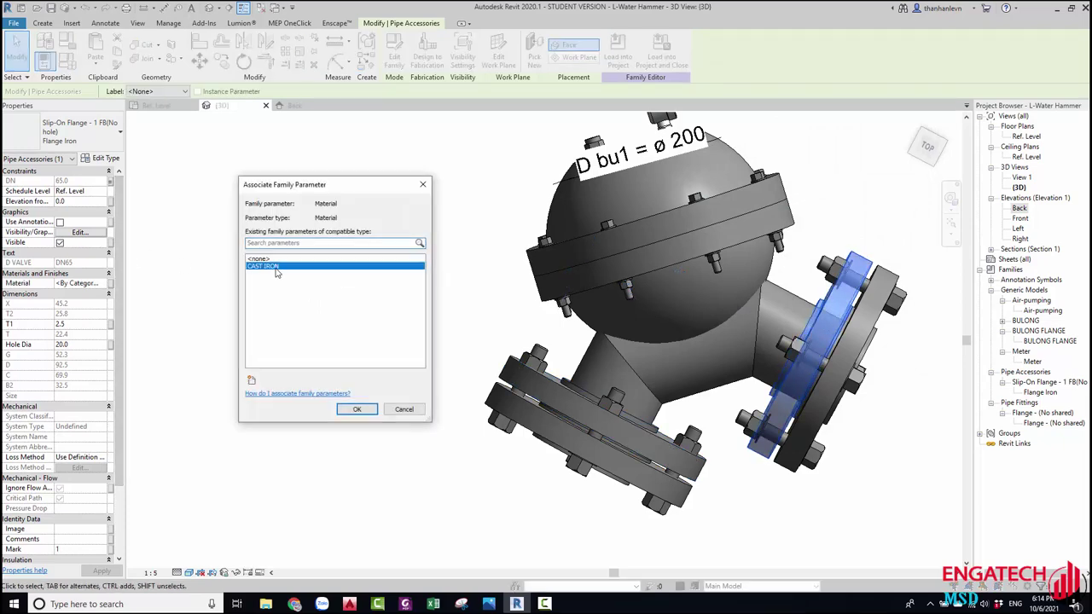
{"action": "left_click", "coordinate": [357, 410]}
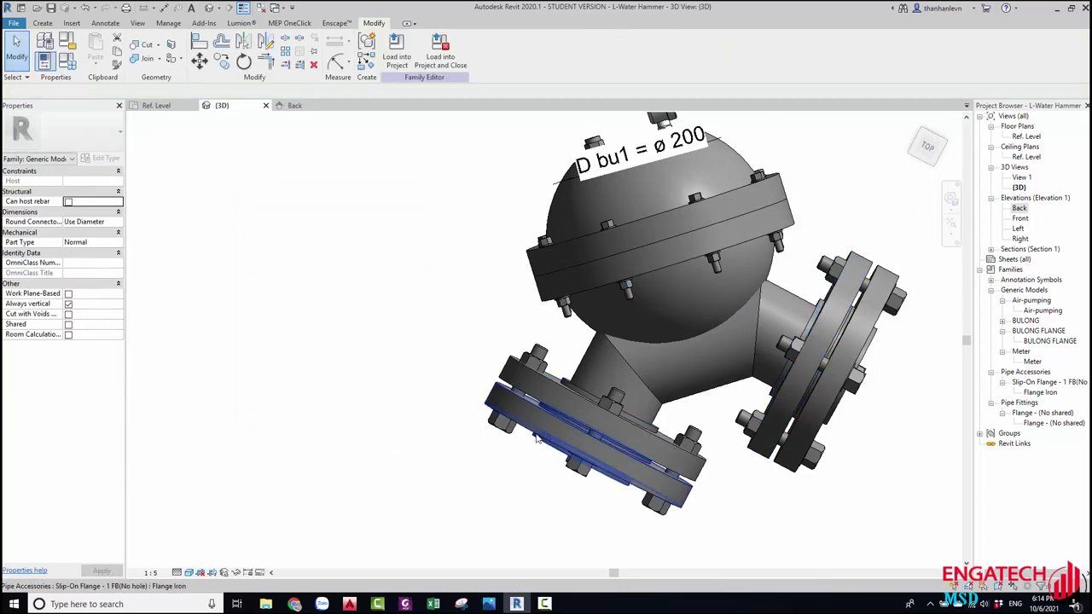
{"action": "left_click", "coordinate": [873, 399], "text": "ctrl"}
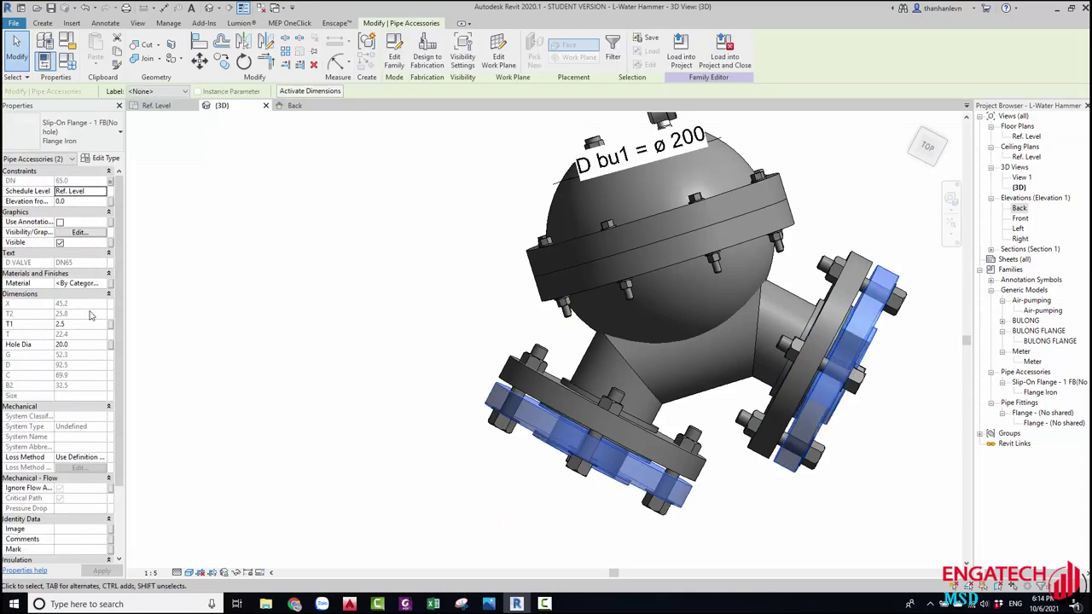
Associate both selected flanges' Material with a new family parameter named FLANGE
{"action": "left_click", "coordinate": [110, 283]}
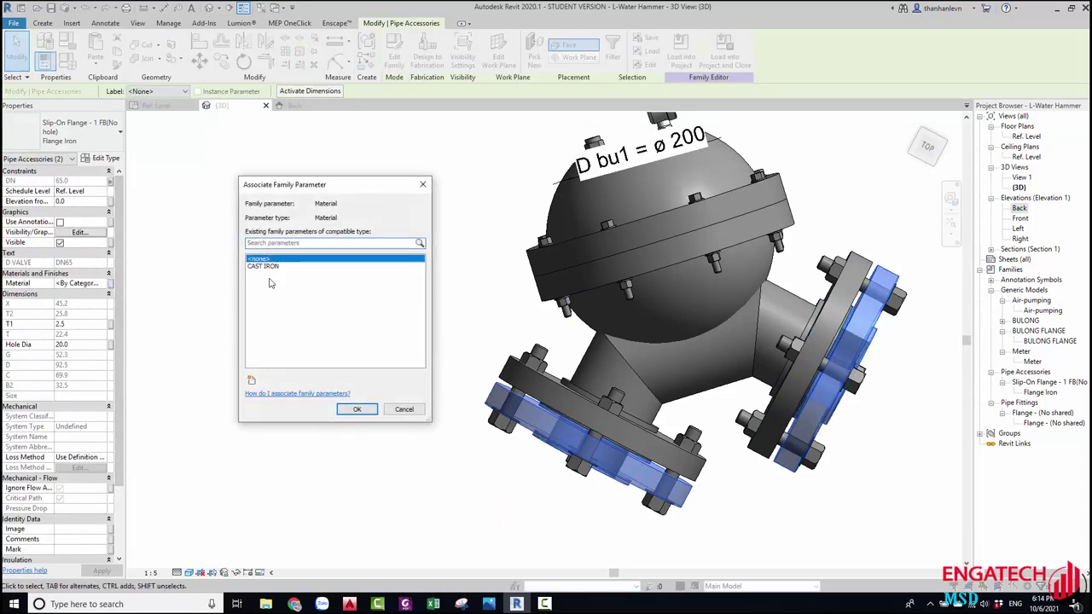
{"action": "left_click", "coordinate": [252, 381]}
{"action": "type", "text": "FLANGE"}
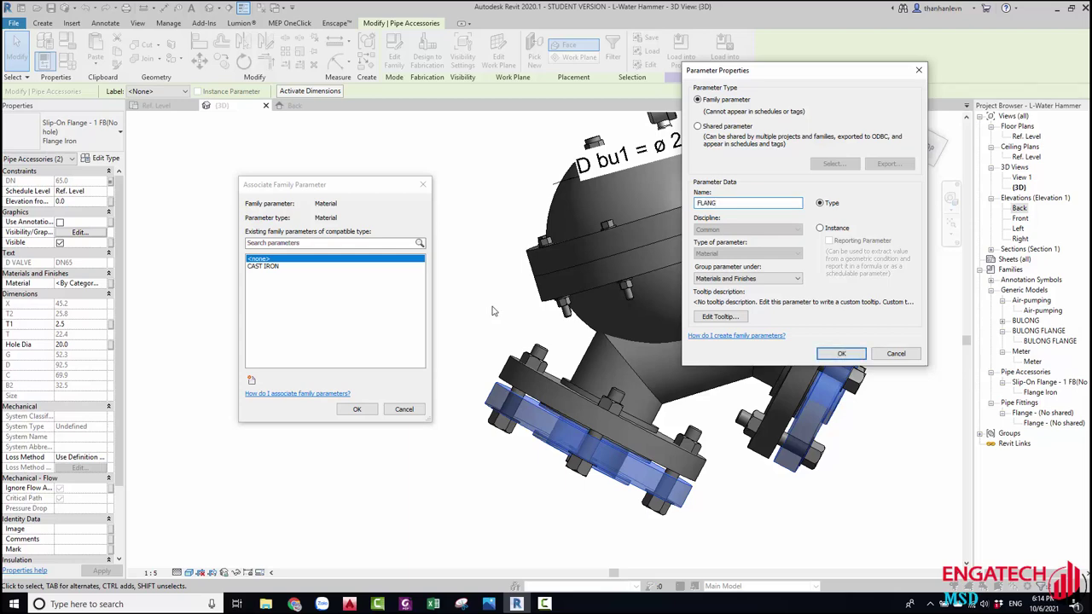
{"action": "left_click", "coordinate": [839, 353]}
{"action": "left_click", "coordinate": [346, 414]}
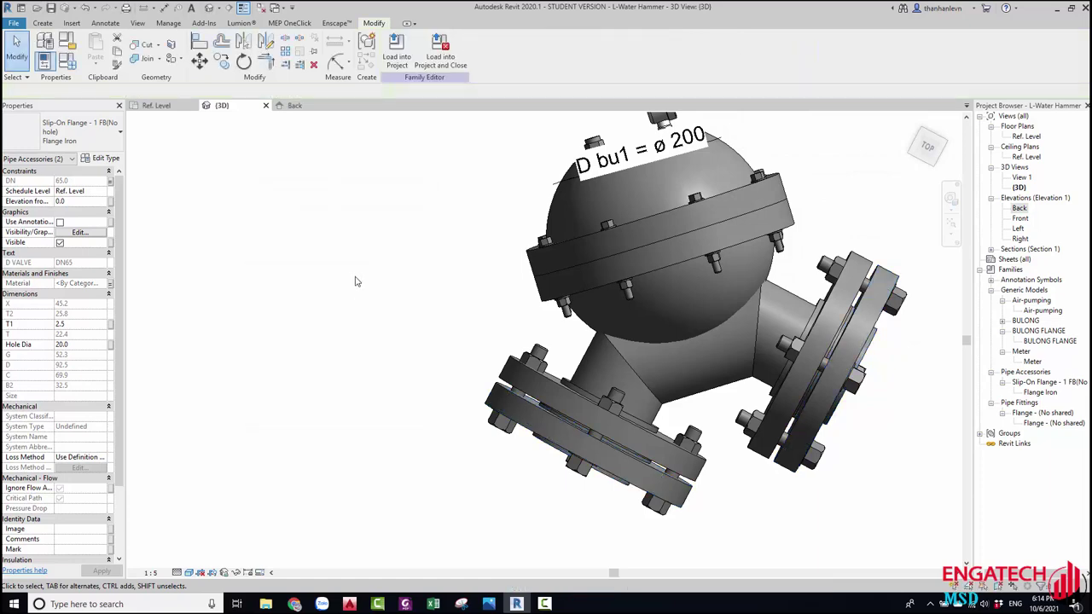
{"action": "mouse_move", "coordinate": [640, 443]}
{"action": "middle_mouse_down", "text": "shift"}
{"action": "mouse_move", "coordinate": [642, 364]}
{"action": "mouse_move", "coordinate": [567, 463]}
{"action": "mouse_move", "coordinate": [536, 322]}
{"action": "mouse_move", "coordinate": [512, 290]}
{"action": "middle_mouse_up", "text": "shift"}
Place pipe connectors on the flange face edges of both openings
{"action": "left_click", "coordinate": [47, 24]}
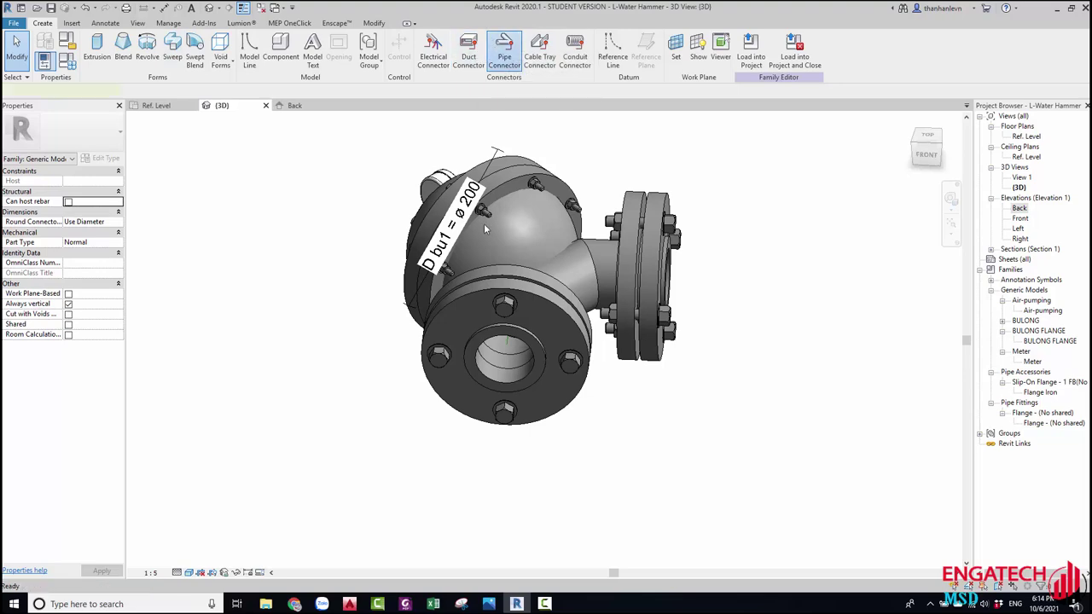
{"action": "left_click", "coordinate": [504, 51]}
{"action": "scroll", "coordinate": [498, 386], "scroll_direction": "up", "scroll_amount": 3}
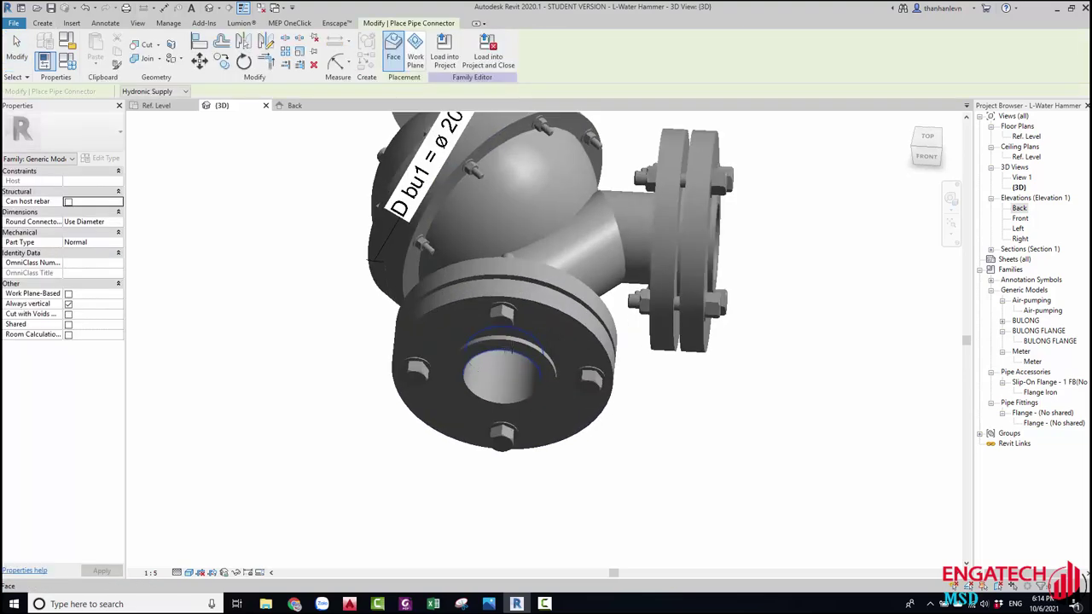
{"action": "scroll", "coordinate": [498, 358], "scroll_direction": "down", "scroll_amount": 2}
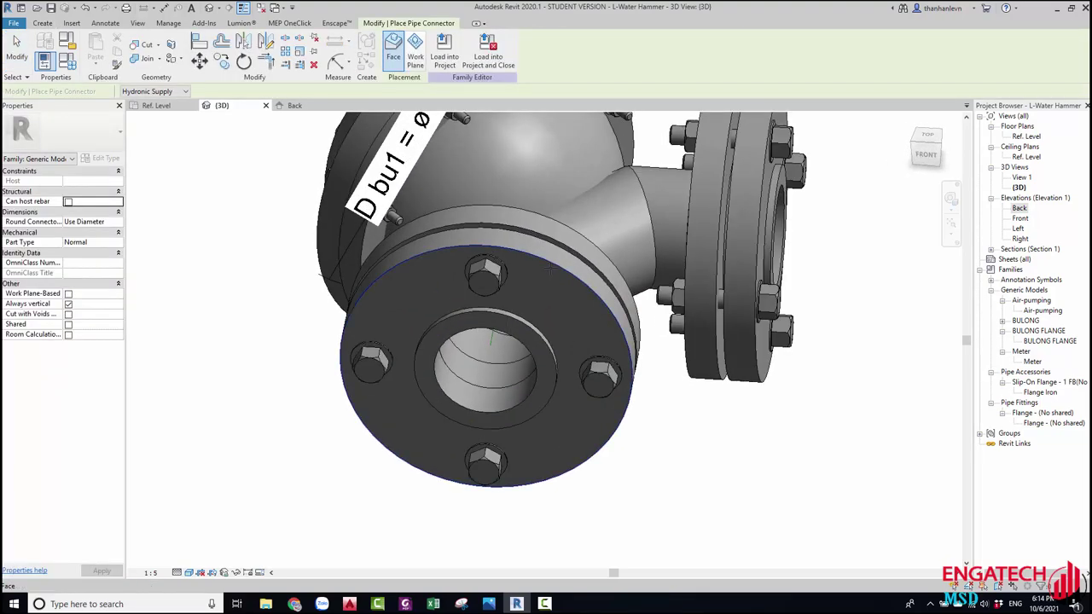
{"action": "mouse_move", "coordinate": [503, 341]}
{"action": "middle_mouse_down", "text": "shift"}
{"action": "mouse_move", "coordinate": [556, 331]}
{"action": "mouse_move", "coordinate": [674, 253]}
{"action": "middle_mouse_up", "text": "shift"}
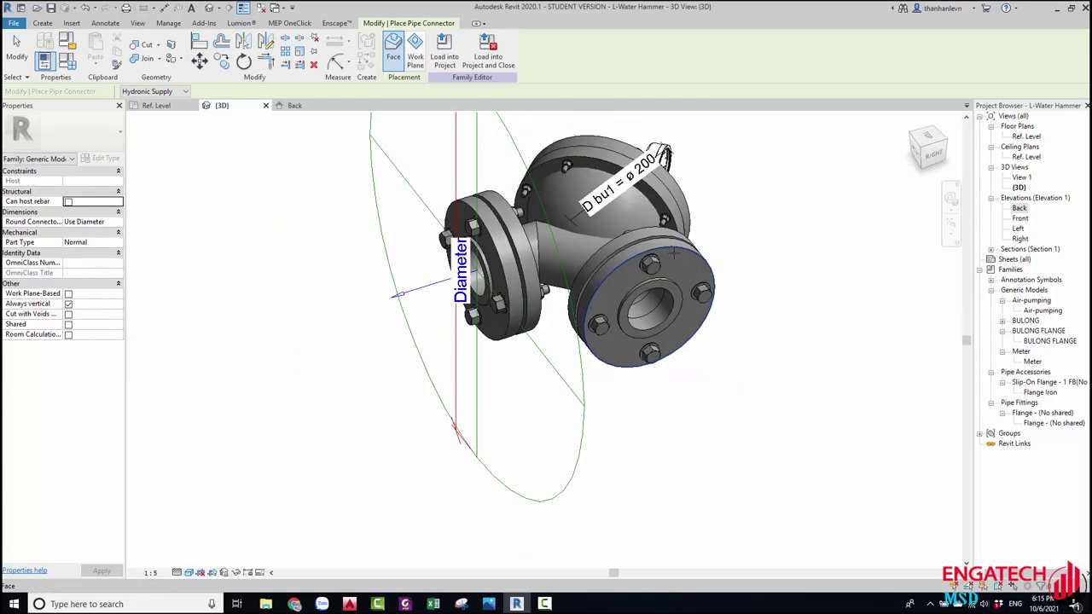
{"action": "left_click", "coordinate": [605, 292]}
{"action": "scroll", "coordinate": [614, 290], "scroll_direction": "down", "scroll_amount": 3}
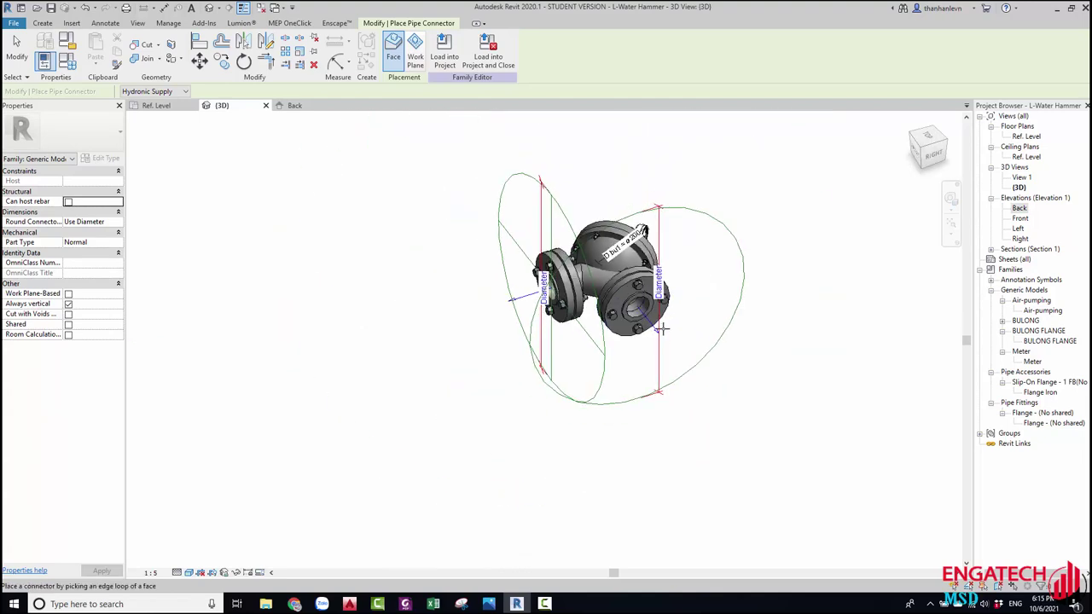
Associate both pipe connectors' Diameter with the DN parameter
{"action": "left_click", "coordinate": [717, 224]}
{"action": "left_click", "coordinate": [524, 199], "text": "ctrl"}
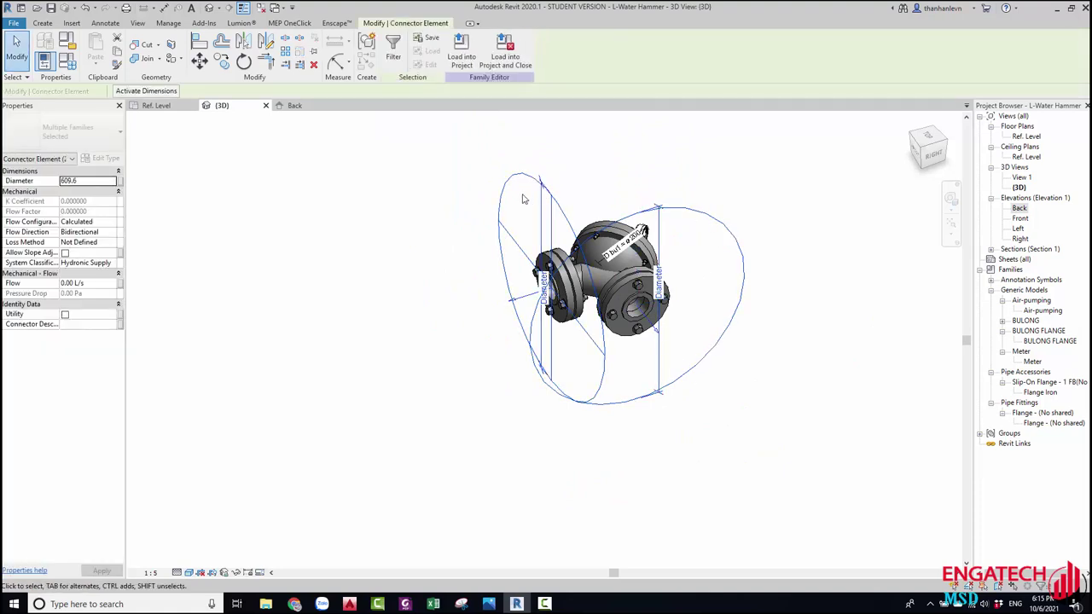
{"action": "left_click", "coordinate": [111, 181]}
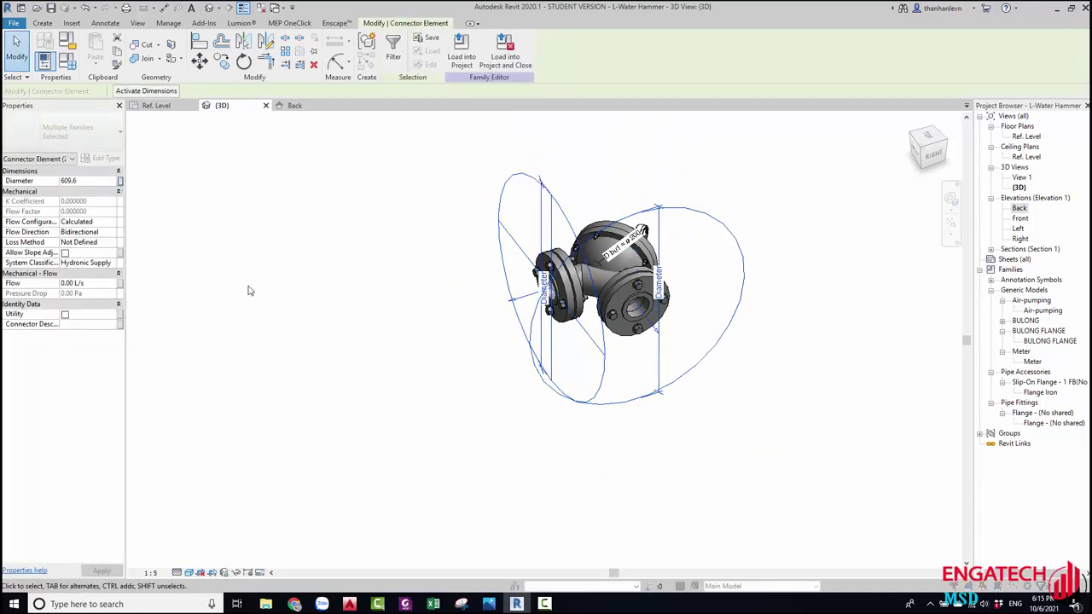
{"action": "left_click", "coordinate": [254, 334]}
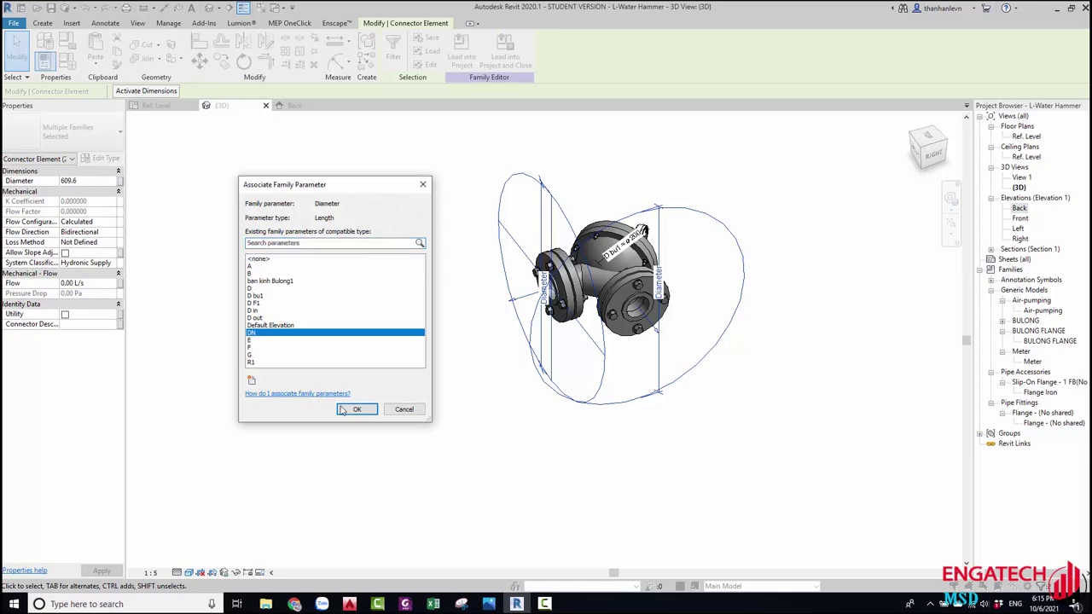
{"action": "left_click", "coordinate": [357, 409]}
{"action": "left_click", "coordinate": [393, 305]}
{"action": "middle_click_drag", "start_coordinate": [390, 298], "coordinate": [450, 326], "text": "shift"}
{"action": "scroll", "coordinate": [451, 327], "scroll_direction": "up", "scroll_amount": 2}
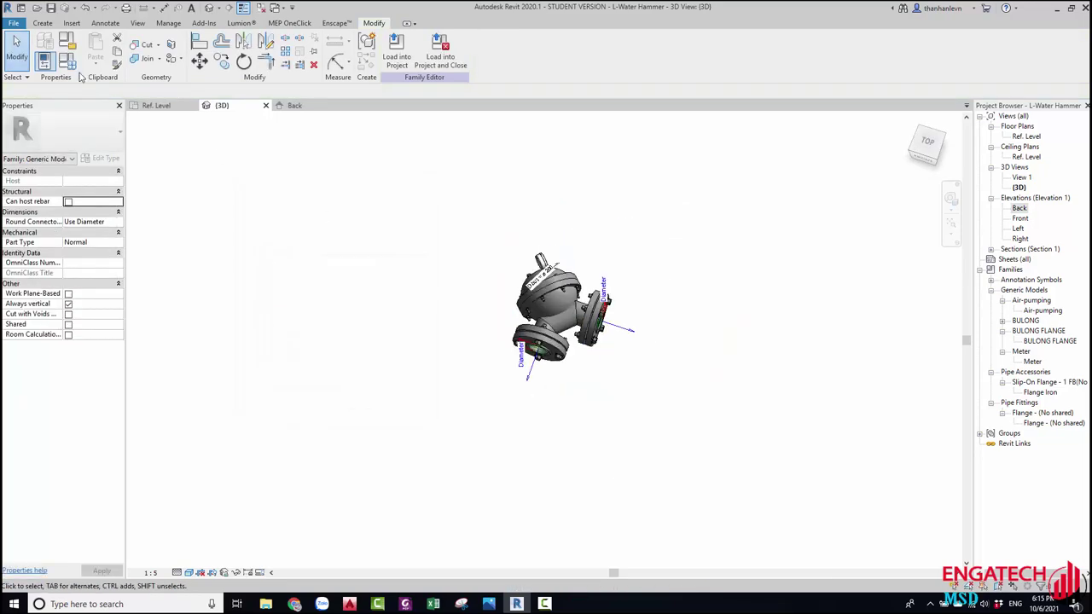
Review the family's parameters in Family Types (FT) and close it
{"action": "key", "text": "f"}
{"action": "key", "text": "t"}
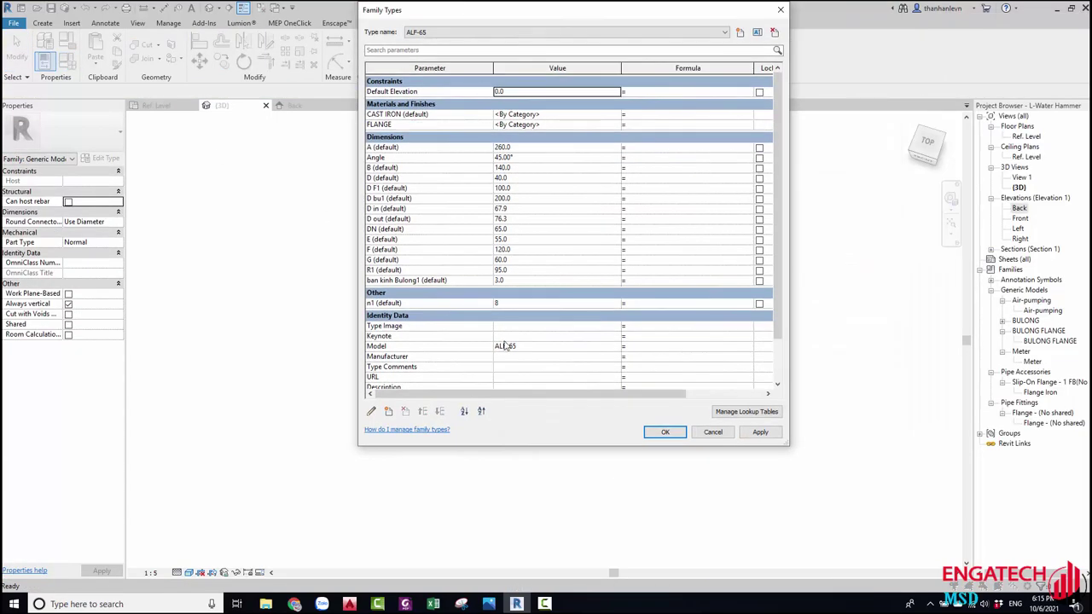
{"action": "left_click_drag", "start_coordinate": [504, 447], "coordinate": [504, 500]}
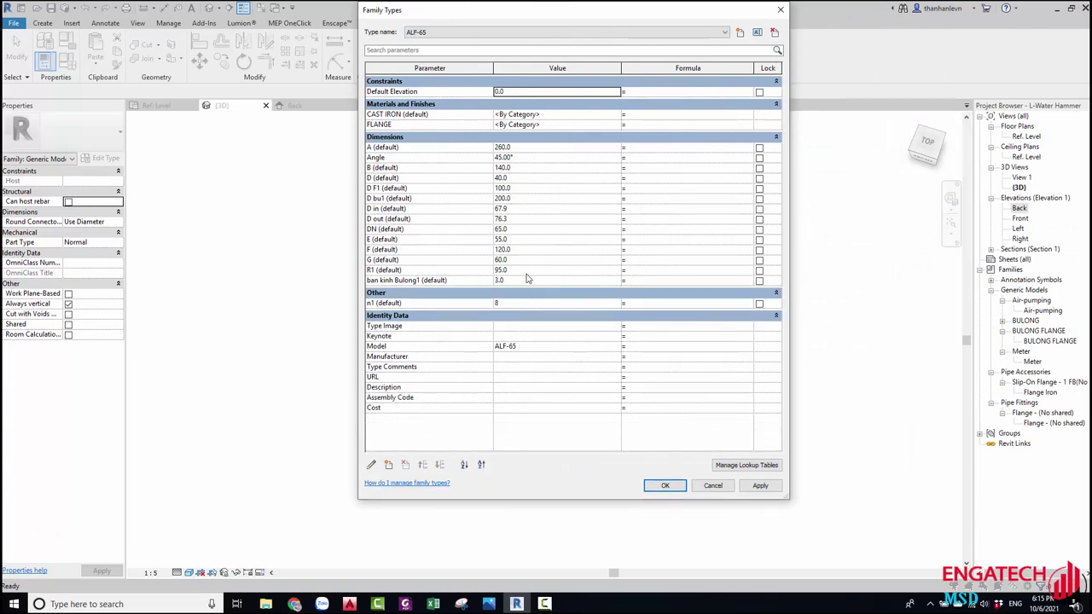
{"action": "left_click", "coordinate": [780, 12]}
Set the lower-left flange connector's System Classification to Hydronic Supply
{"action": "middle_click_drag", "start_coordinate": [645, 268], "coordinate": [627, 397], "text": "shift"}
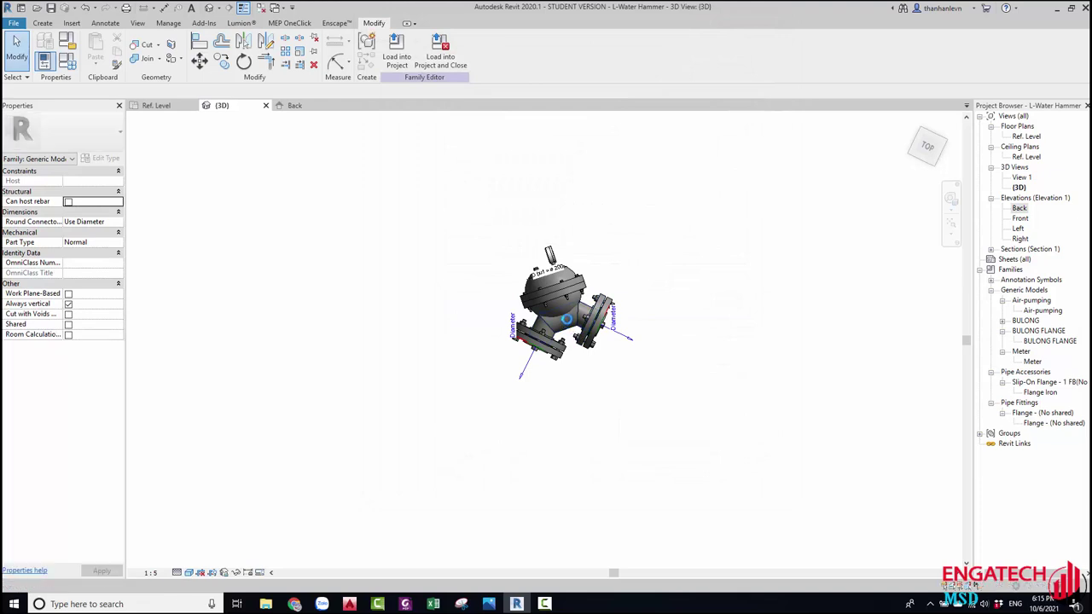
{"action": "middle_click_drag", "start_coordinate": [565, 318], "coordinate": [458, 277], "text": "shift"}
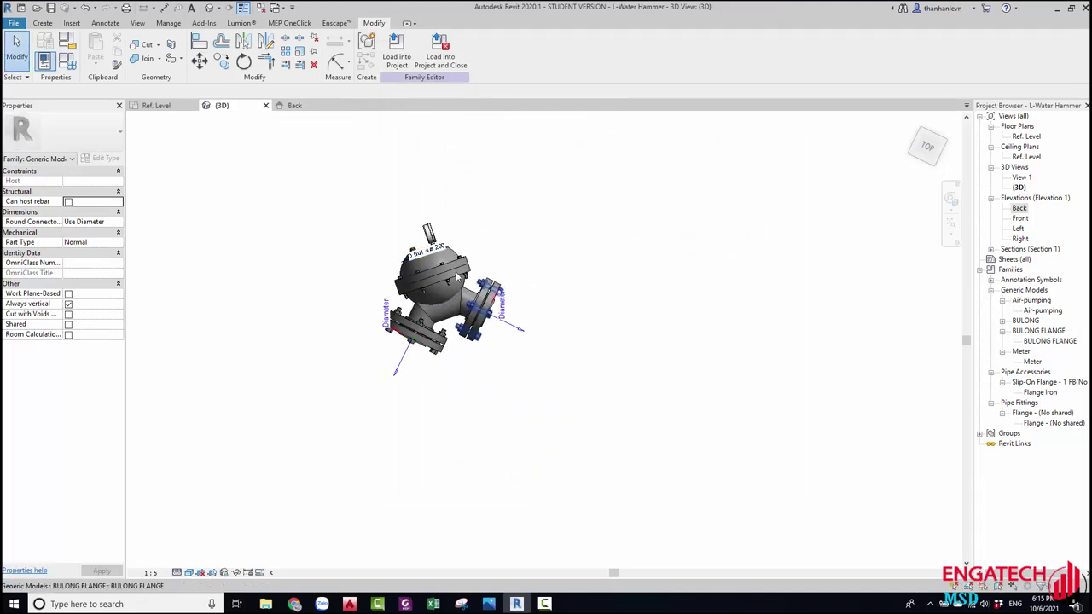
{"action": "scroll", "coordinate": [458, 277], "scroll_direction": "up", "scroll_amount": 2}
{"action": "scroll", "coordinate": [444, 307], "scroll_direction": "up", "scroll_amount": 2}
{"action": "left_click", "coordinate": [418, 372]}
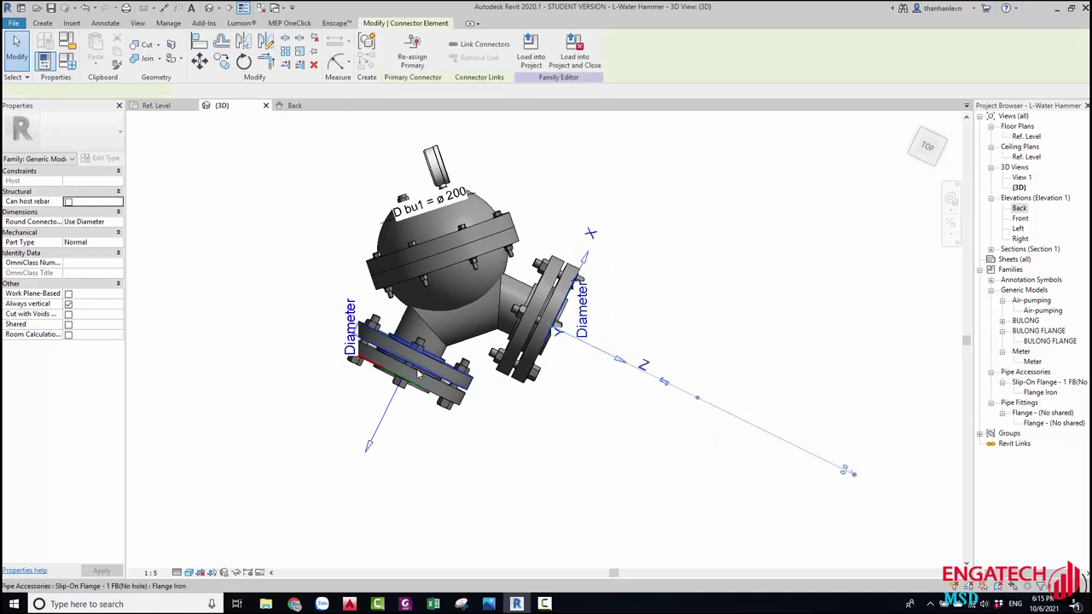
{"action": "left_click", "coordinate": [418, 373]}
{"action": "left_click", "coordinate": [114, 266]}
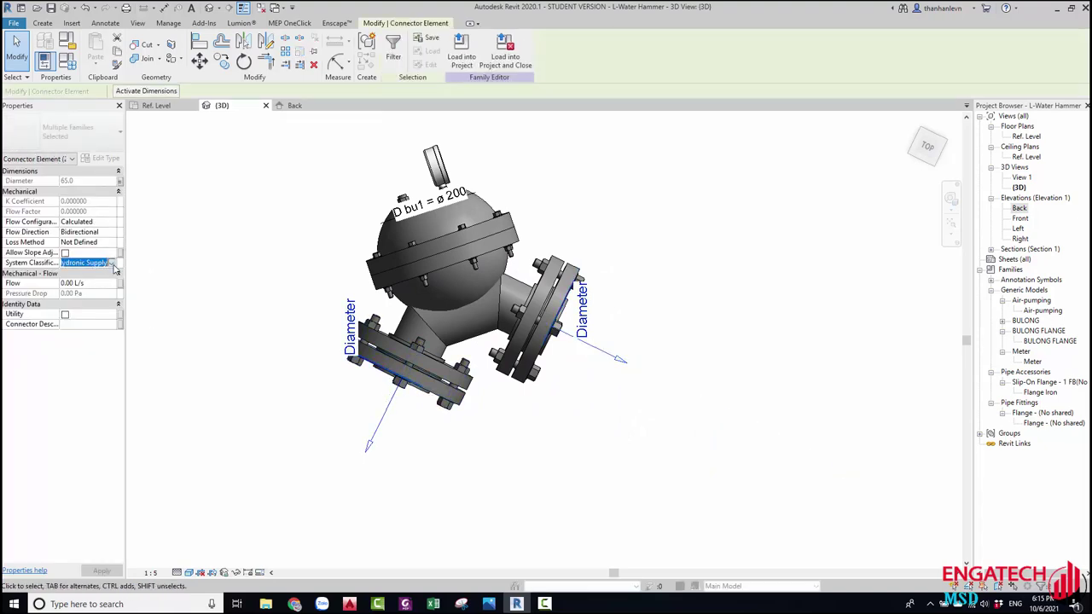
{"action": "left_click", "coordinate": [115, 269]}
{"action": "scroll", "coordinate": [93, 294], "scroll_direction": "down", "scroll_amount": 2}
{"action": "scroll", "coordinate": [94, 294], "scroll_direction": "down", "scroll_amount": 2}
{"action": "left_click", "coordinate": [86, 290]}
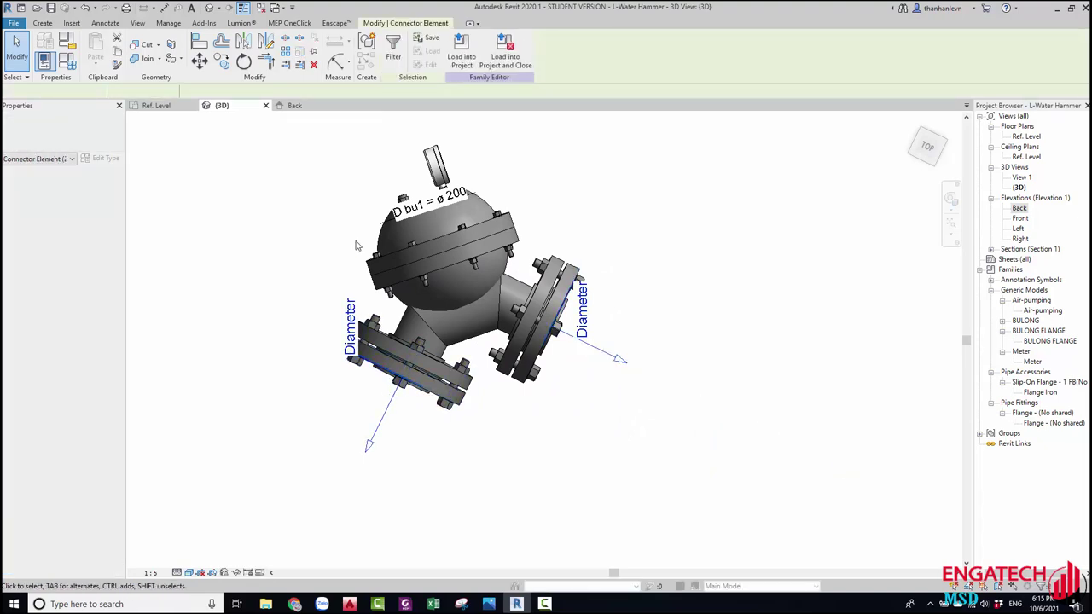
{"action": "key", "text": "Escape"}
Change the family category to Pipe Accessories with Part Type EndCap
{"action": "left_click", "coordinate": [47, 39]}
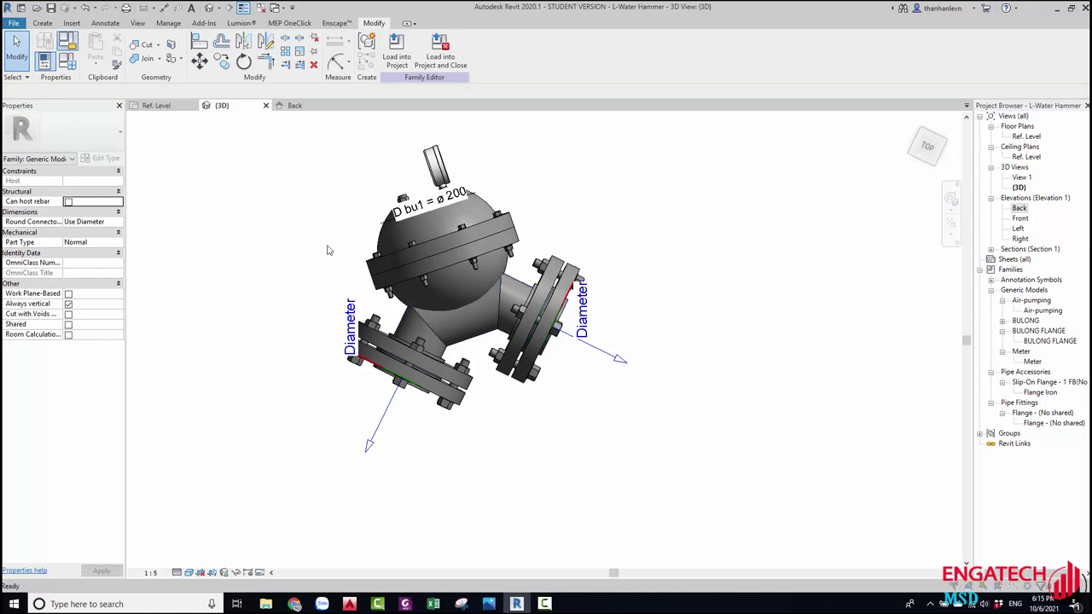
{"action": "scroll", "coordinate": [458, 234], "scroll_direction": "down", "scroll_amount": 1}
{"action": "scroll", "coordinate": [459, 248], "scroll_direction": "down", "scroll_amount": 1}
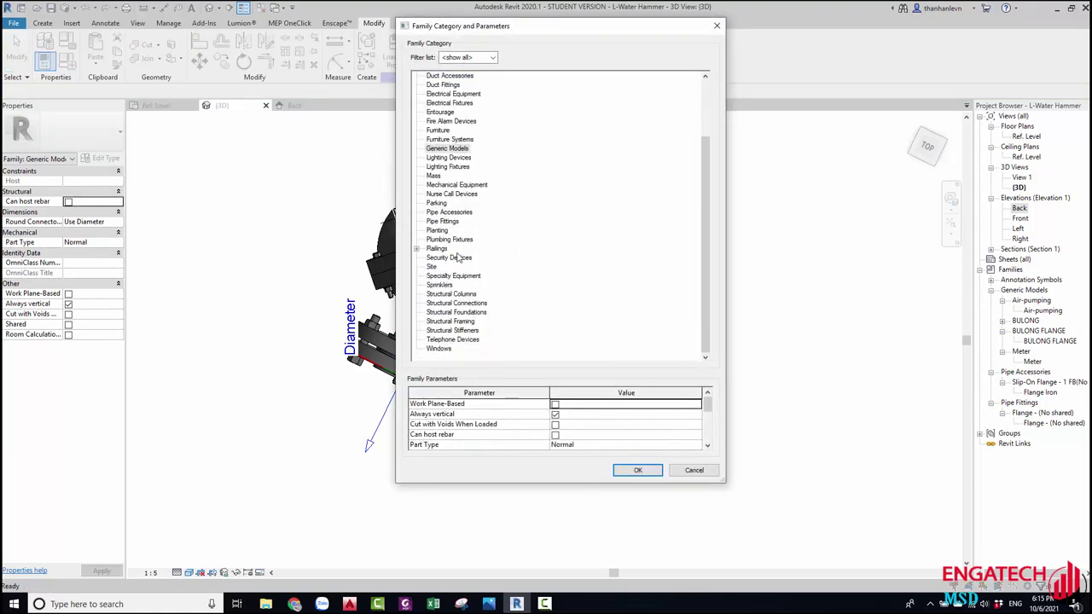
{"action": "left_click", "coordinate": [447, 212]}
{"action": "left_click", "coordinate": [580, 435]}
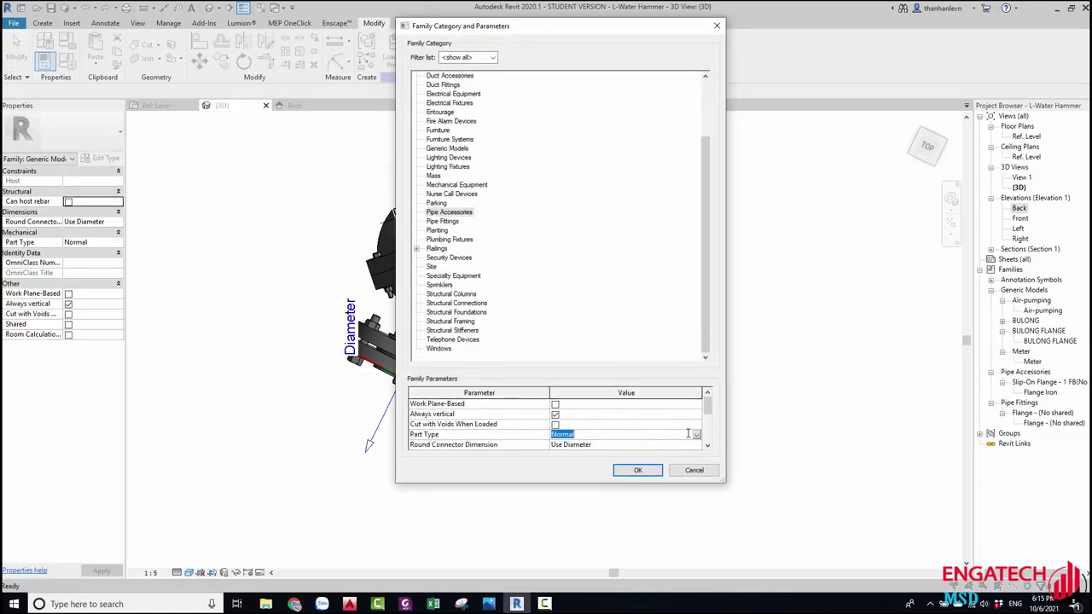
{"action": "left_click", "coordinate": [691, 433]}
{"action": "left_click", "coordinate": [563, 445]}
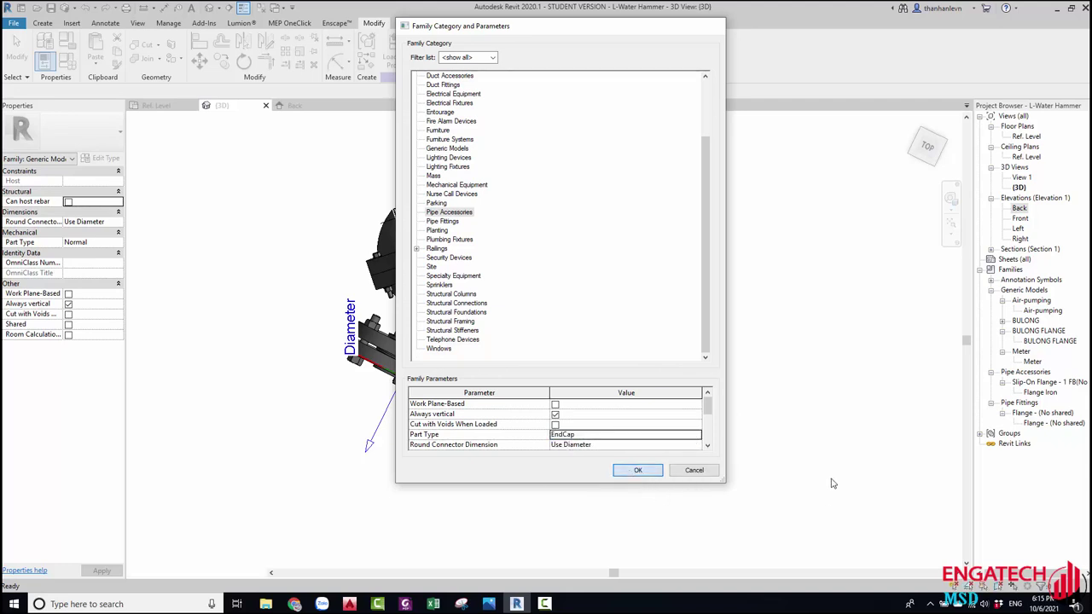
{"action": "left_click", "coordinate": [631, 470]}
{"action": "middle_click_drag", "start_coordinate": [680, 352], "coordinate": [691, 282], "text": "shift"}
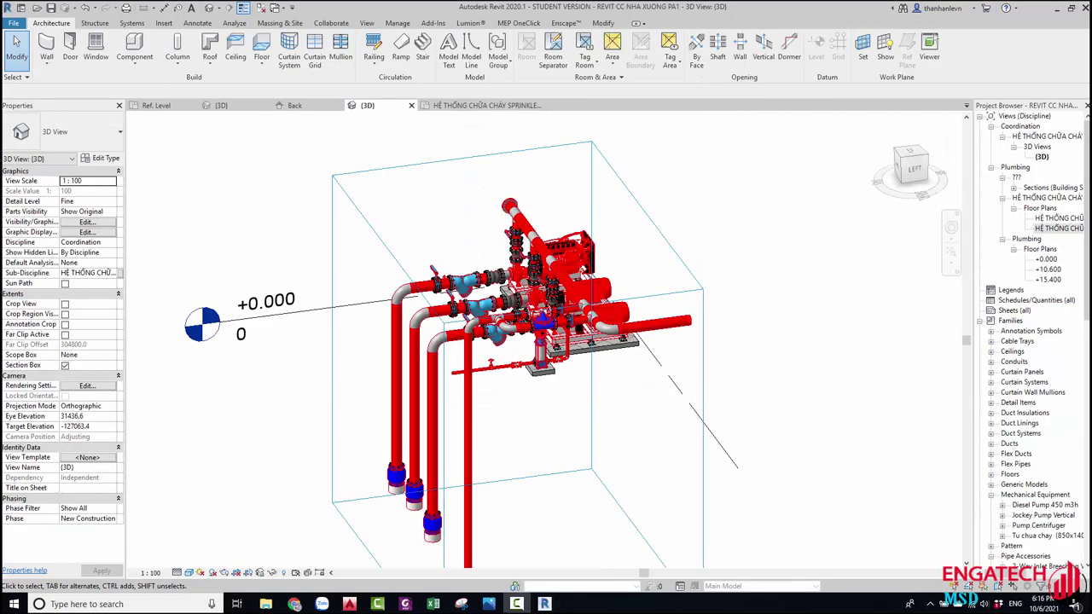
Delete the DN200 corner elbow in the sprinkler plan and load the water hammer family into the project
{"action": "scroll", "coordinate": [574, 436], "scroll_direction": "up", "scroll_amount": 3}
{"action": "scroll", "coordinate": [546, 427], "scroll_direction": "up", "scroll_amount": 4}
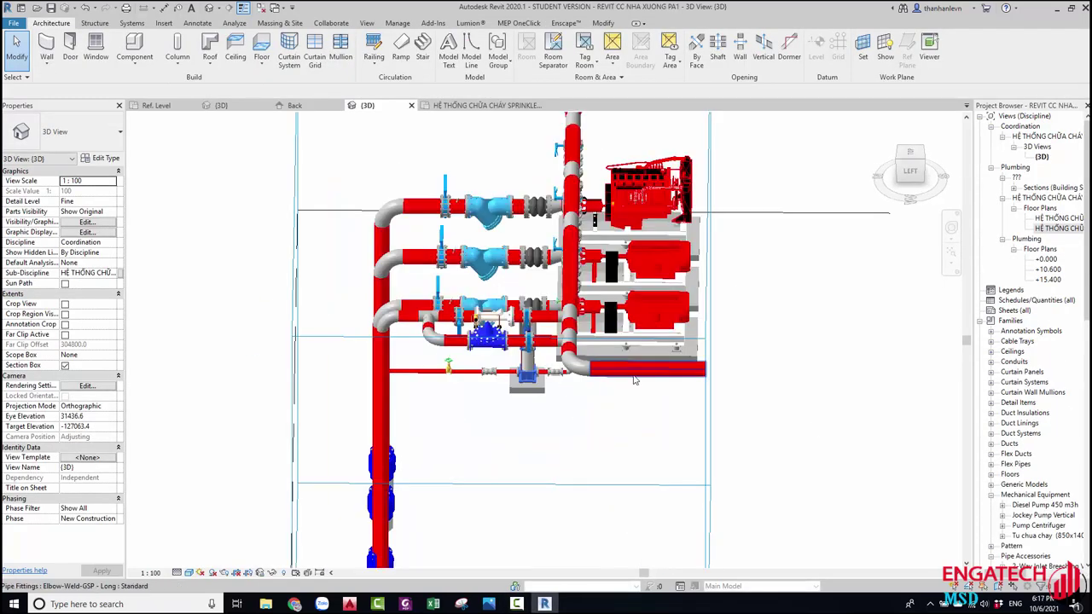
{"action": "scroll", "coordinate": [495, 414], "scroll_direction": "down", "scroll_amount": 3}
{"action": "scroll", "coordinate": [441, 399], "scroll_direction": "up", "scroll_amount": 2}
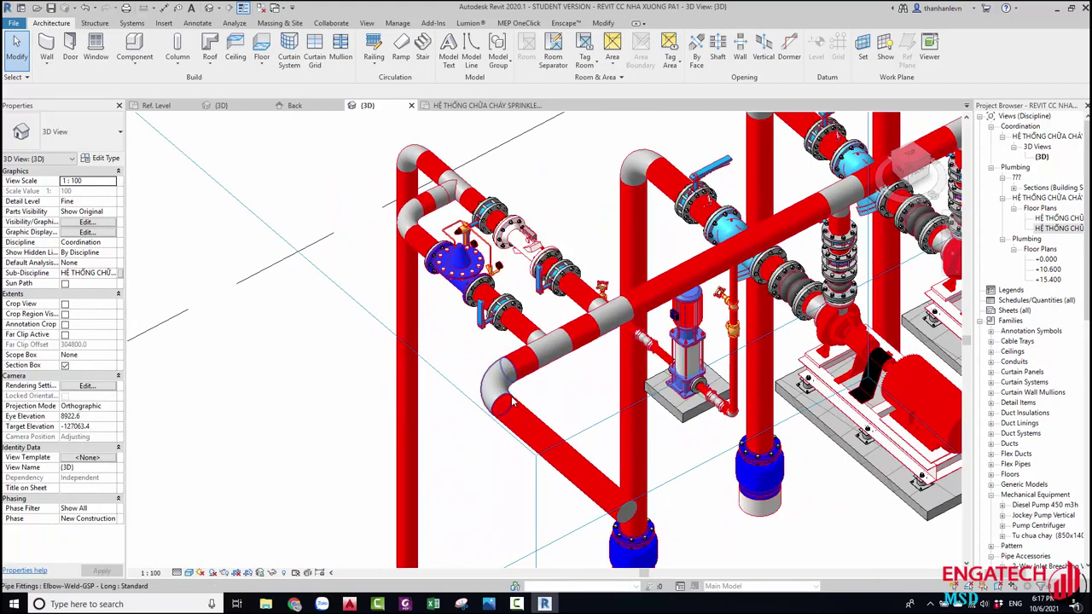
{"action": "left_click", "coordinate": [443, 104]}
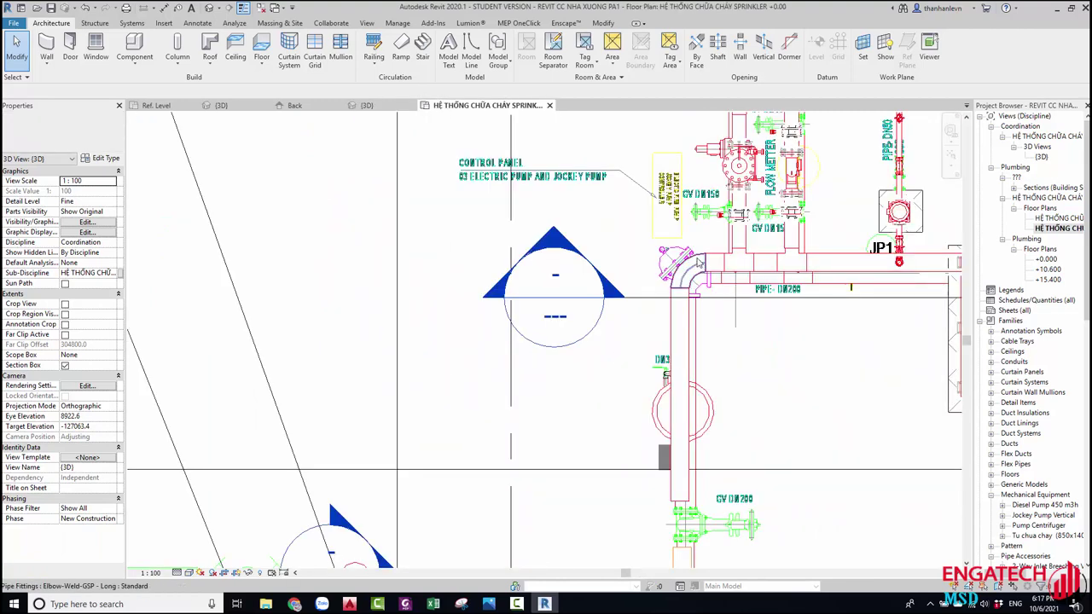
{"action": "scroll", "coordinate": [685, 267], "scroll_direction": "up", "scroll_amount": 2}
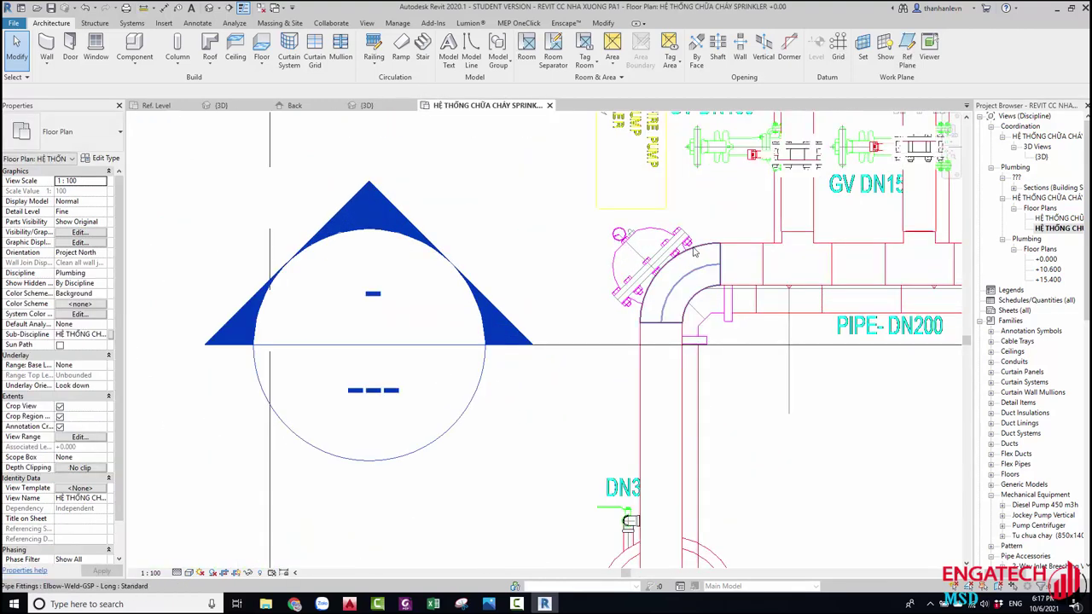
{"action": "left_click", "coordinate": [654, 348]}
{"action": "key", "text": "Delete"}
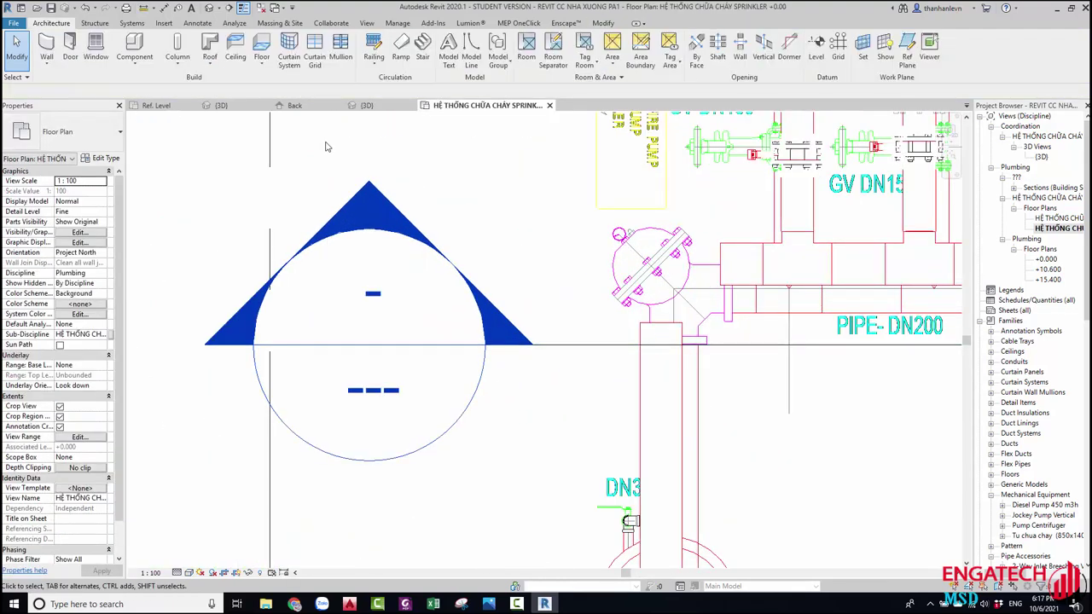
{"action": "left_click", "coordinate": [165, 106]}
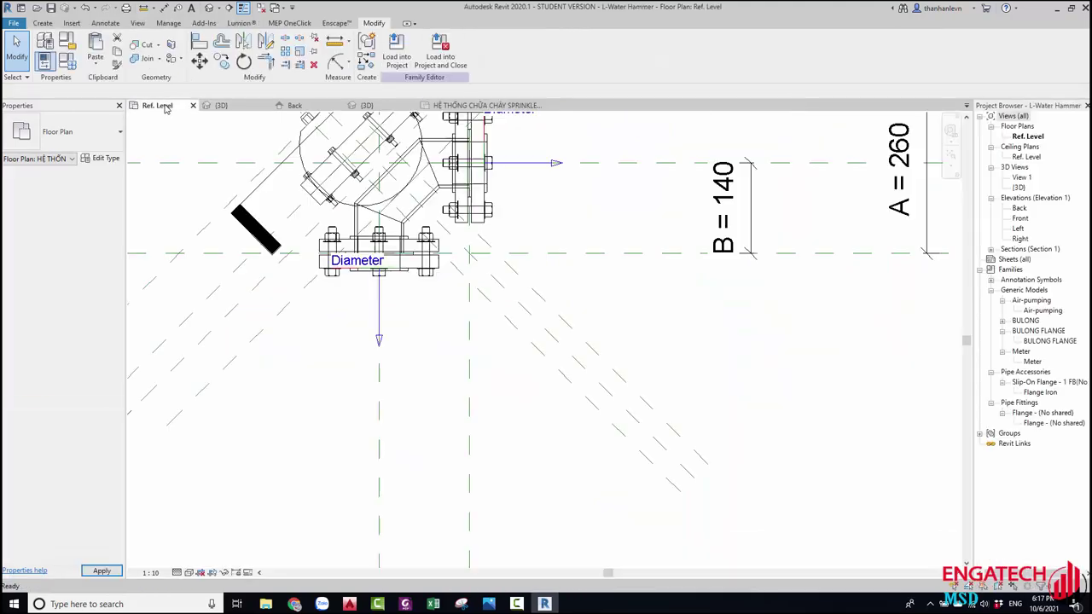
{"action": "left_click", "coordinate": [396, 51]}
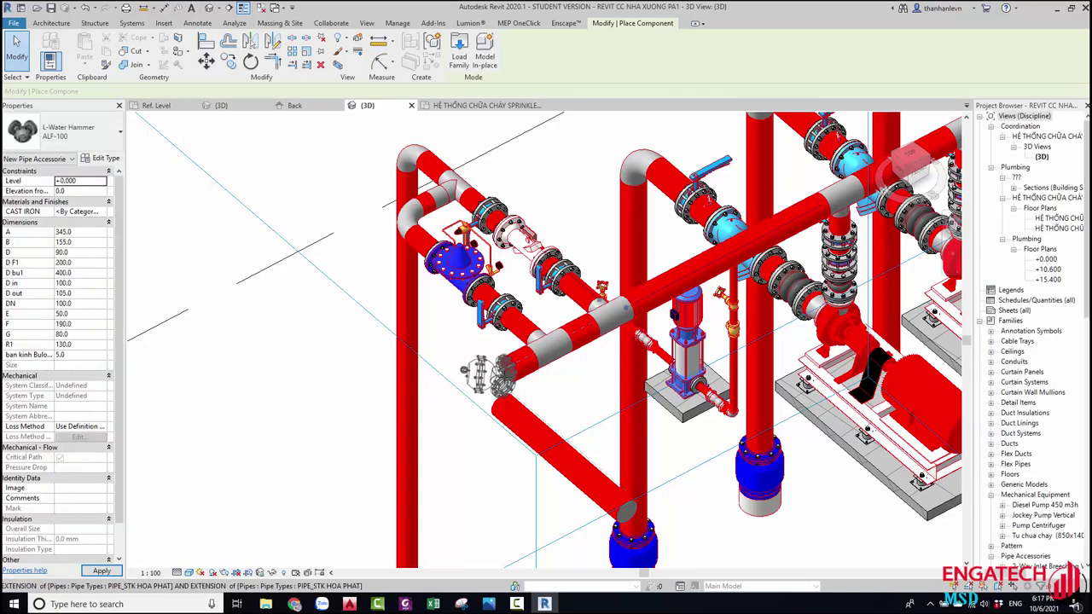
Place an ALF-200 water hammer arrestor on the DN200 pipe end in the sprinkler plan
{"action": "left_click", "coordinate": [475, 108]}
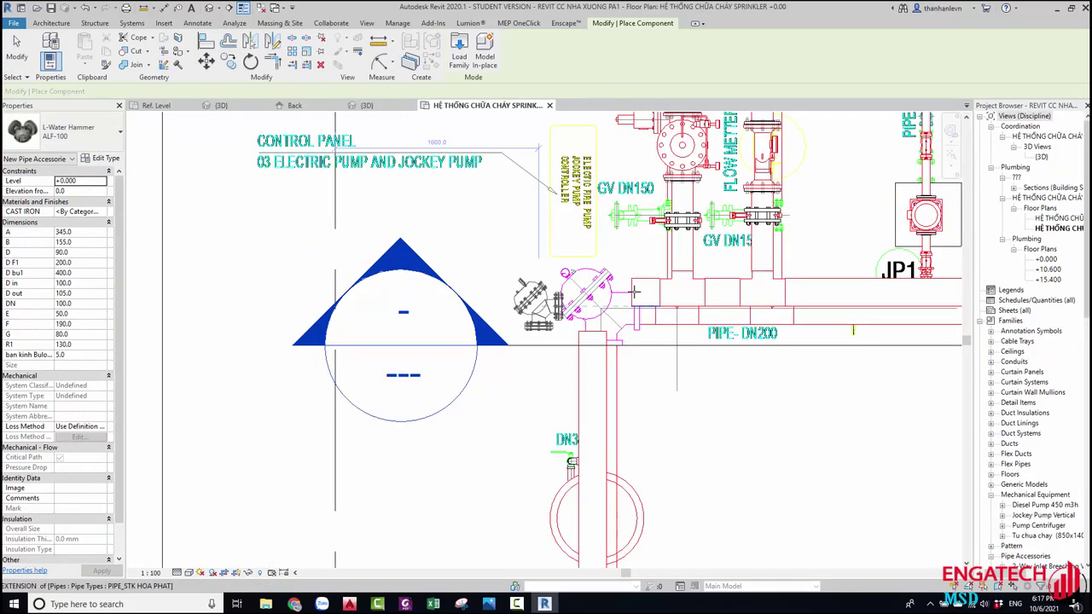
{"action": "scroll", "coordinate": [580, 301], "scroll_direction": "up", "scroll_amount": 1}
{"action": "scroll", "coordinate": [580, 302], "scroll_direction": "up", "scroll_amount": 1}
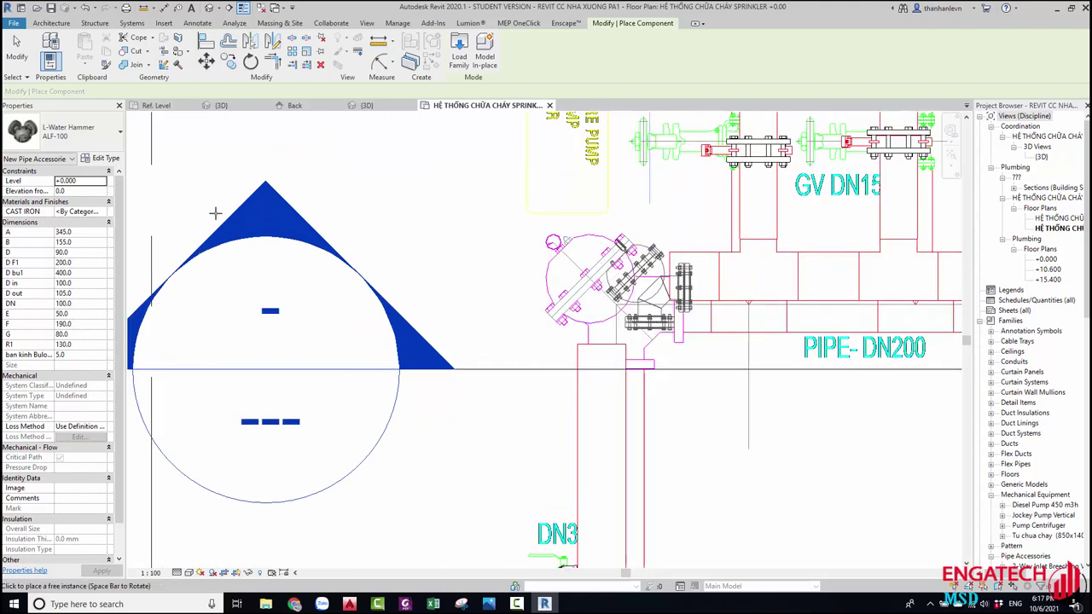
{"action": "left_click", "coordinate": [89, 145]}
{"action": "scroll", "coordinate": [47, 338], "scroll_direction": "down", "scroll_amount": 1}
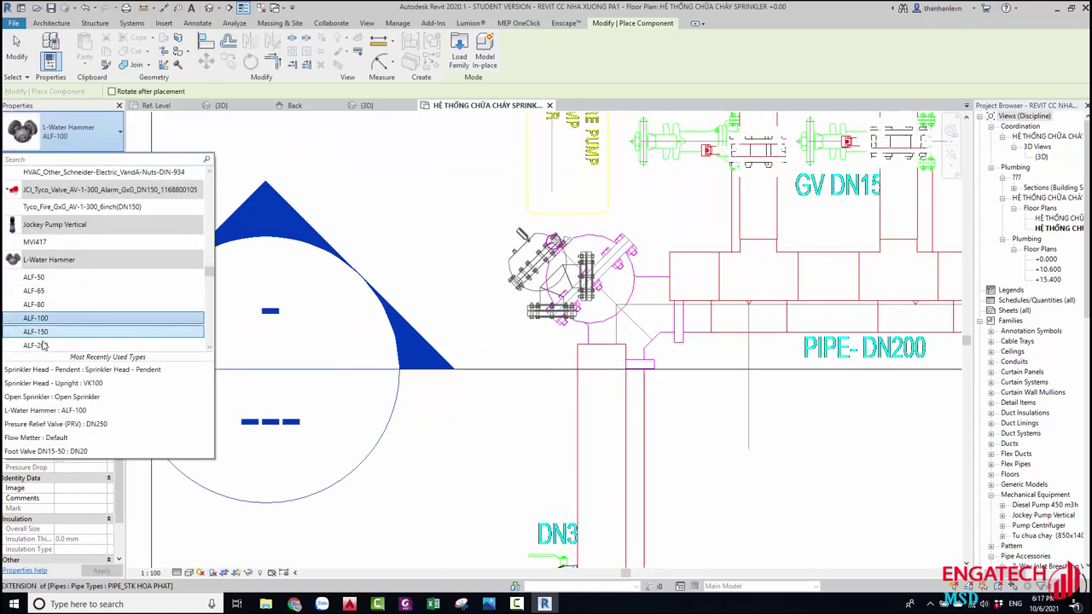
{"action": "left_click", "coordinate": [42, 345]}
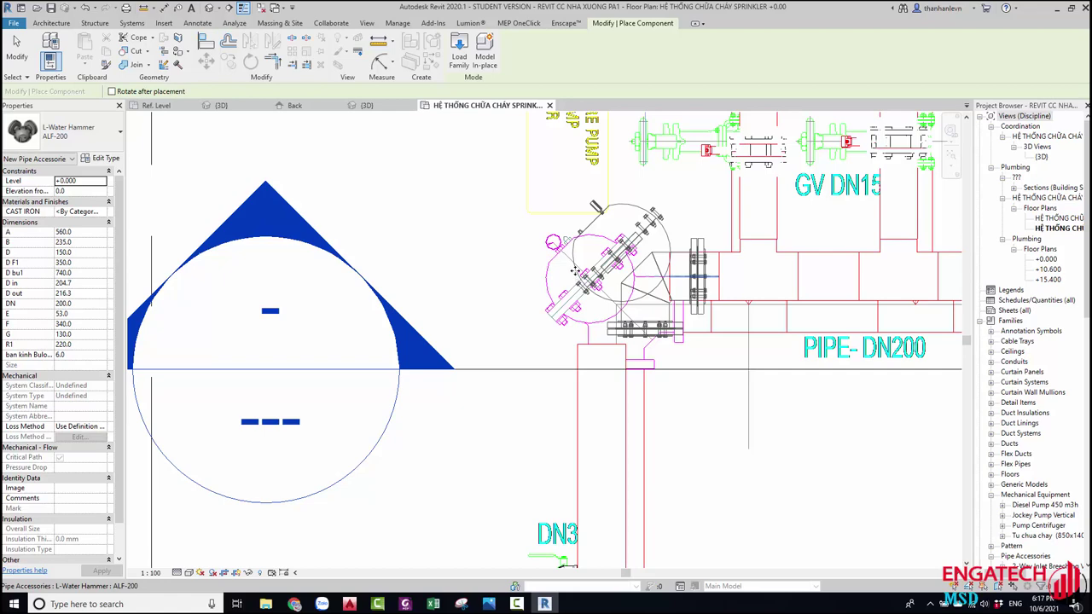
{"action": "scroll", "coordinate": [559, 269], "scroll_direction": "down", "scroll_amount": 2}
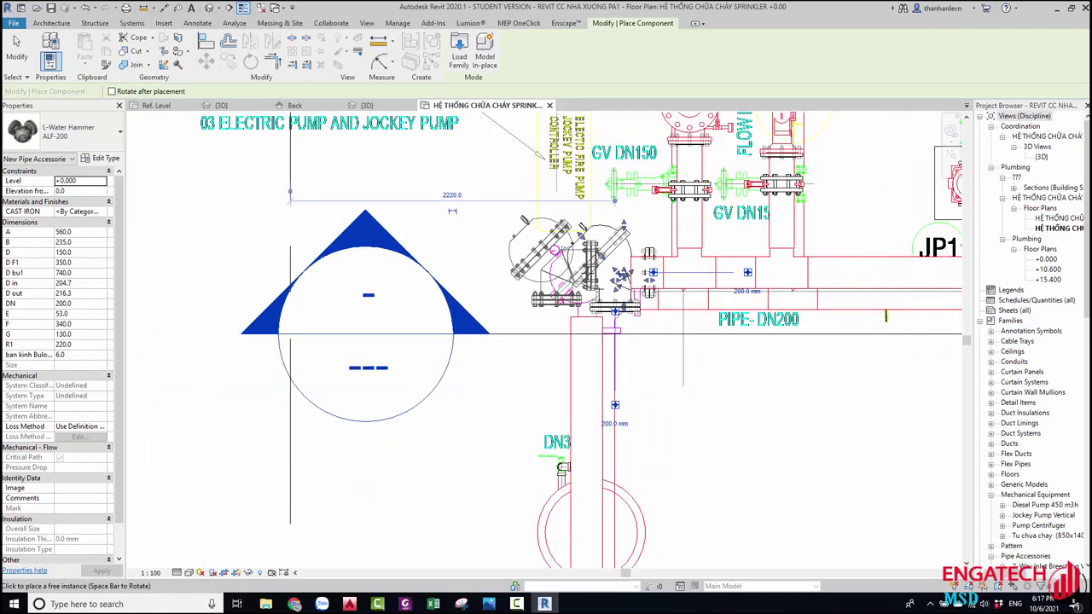
{"action": "left_click", "coordinate": [567, 290]}
{"action": "scroll", "coordinate": [568, 295], "scroll_direction": "up", "scroll_amount": 1}
{"action": "key", "text": "Escape"}
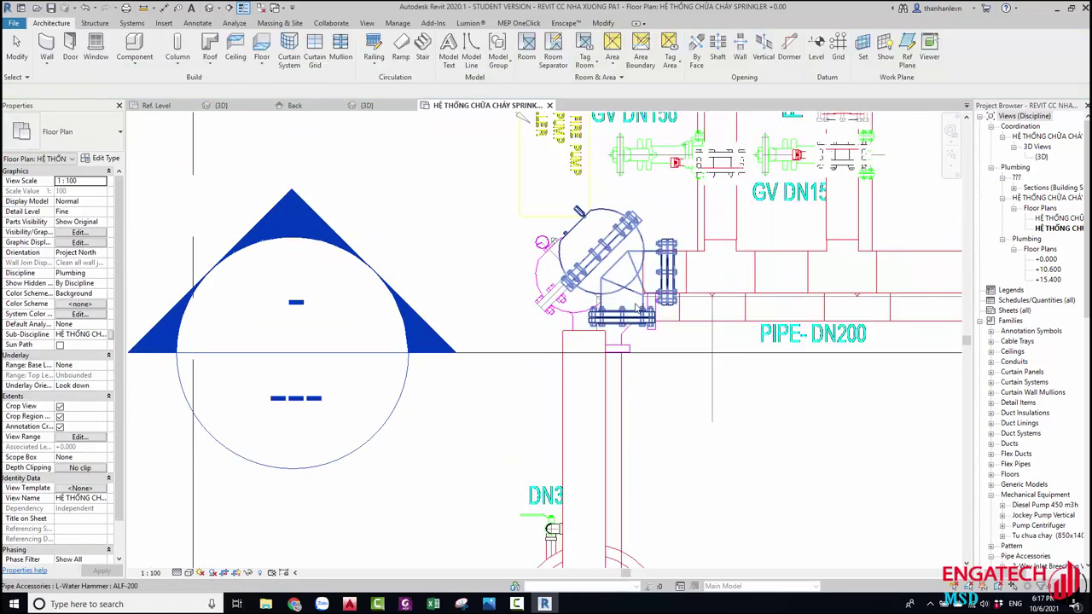
{"action": "scroll", "coordinate": [646, 292], "scroll_direction": "up", "scroll_amount": 1}
{"action": "scroll", "coordinate": [647, 290], "scroll_direction": "up", "scroll_amount": 1}
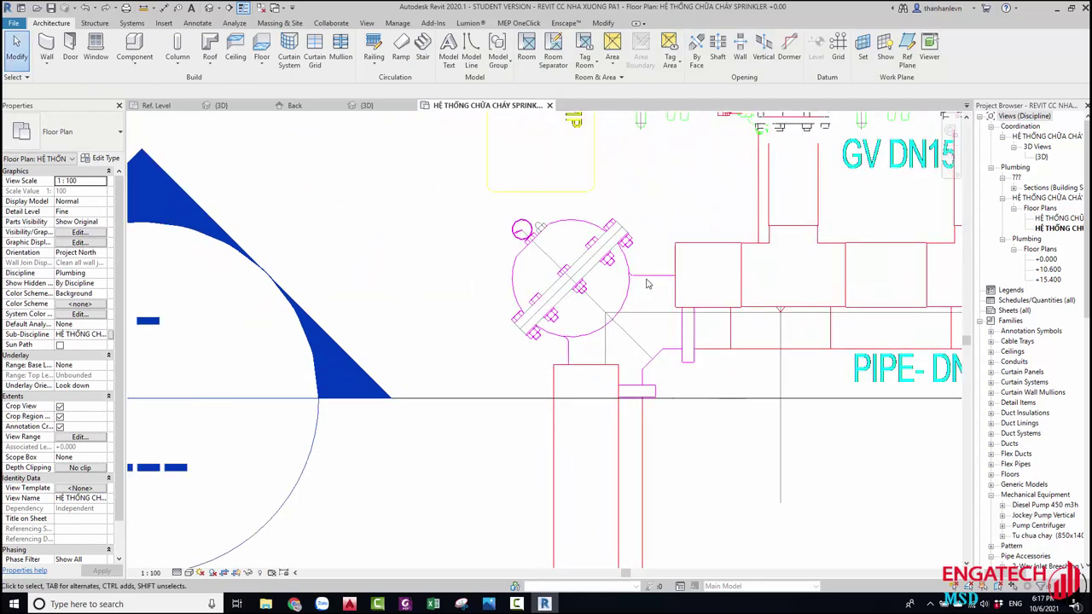
Place an L-Water Hammer ALF-200 arrestor on the end of the DN200 pipe
{"action": "key", "text": "p"}
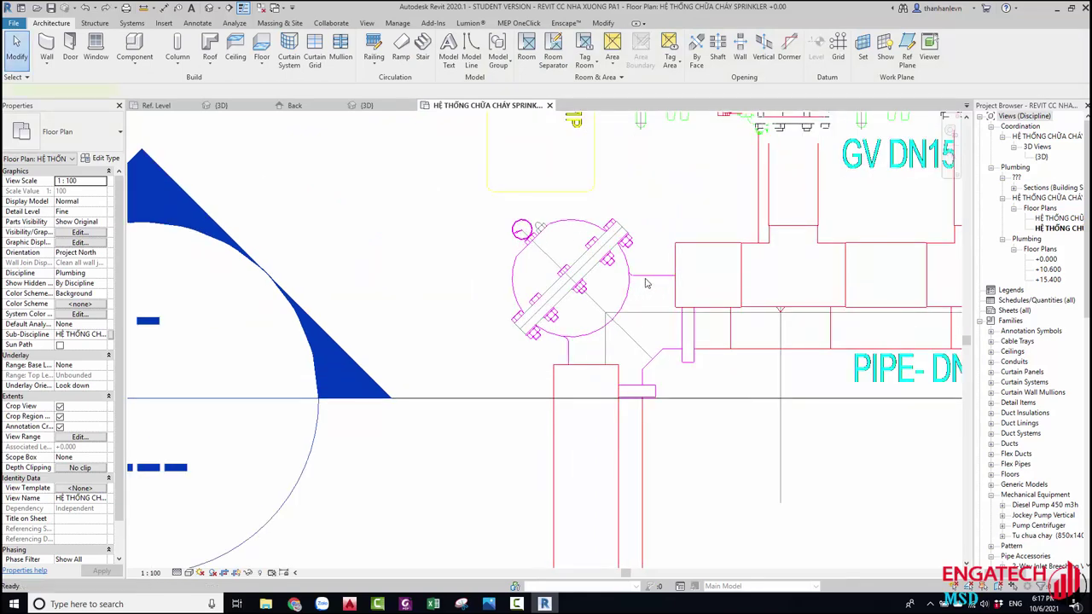
{"action": "key", "text": "p"}
{"action": "key", "text": "a"}
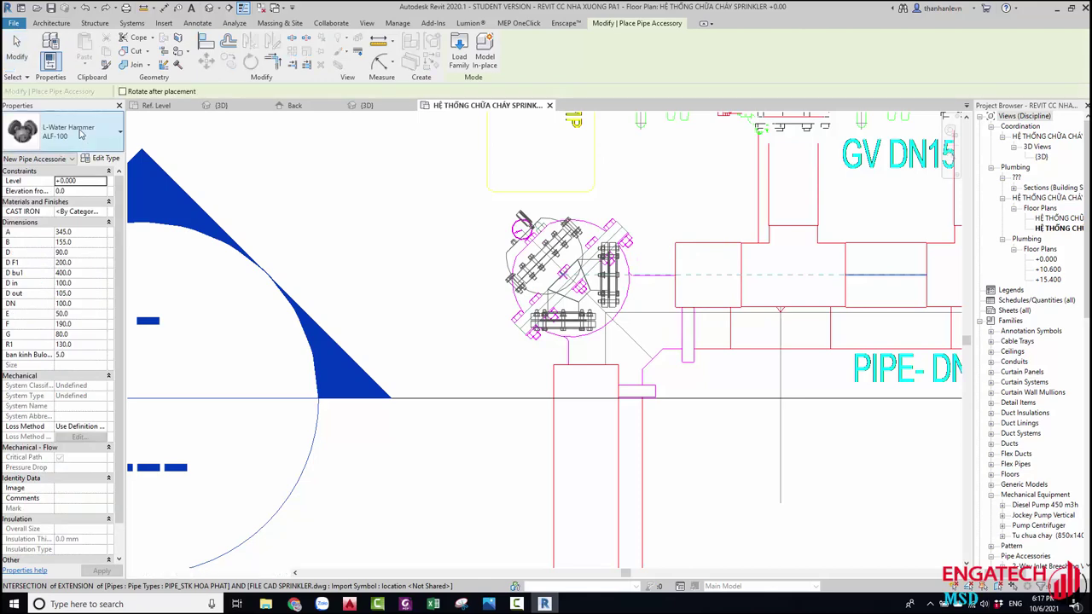
{"action": "left_click", "coordinate": [80, 134]}
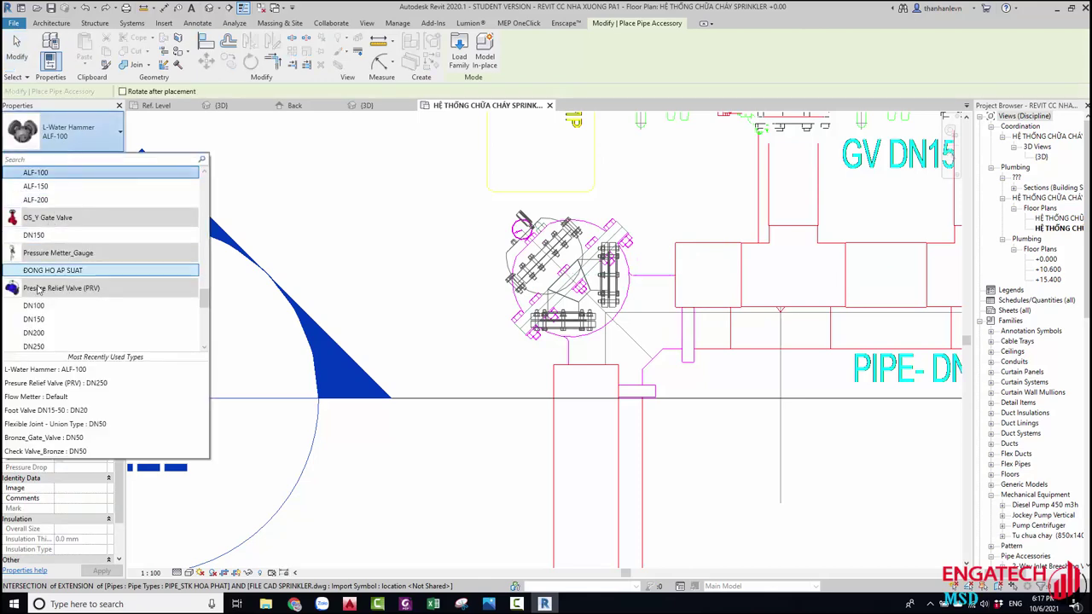
{"action": "left_click", "coordinate": [35, 199]}
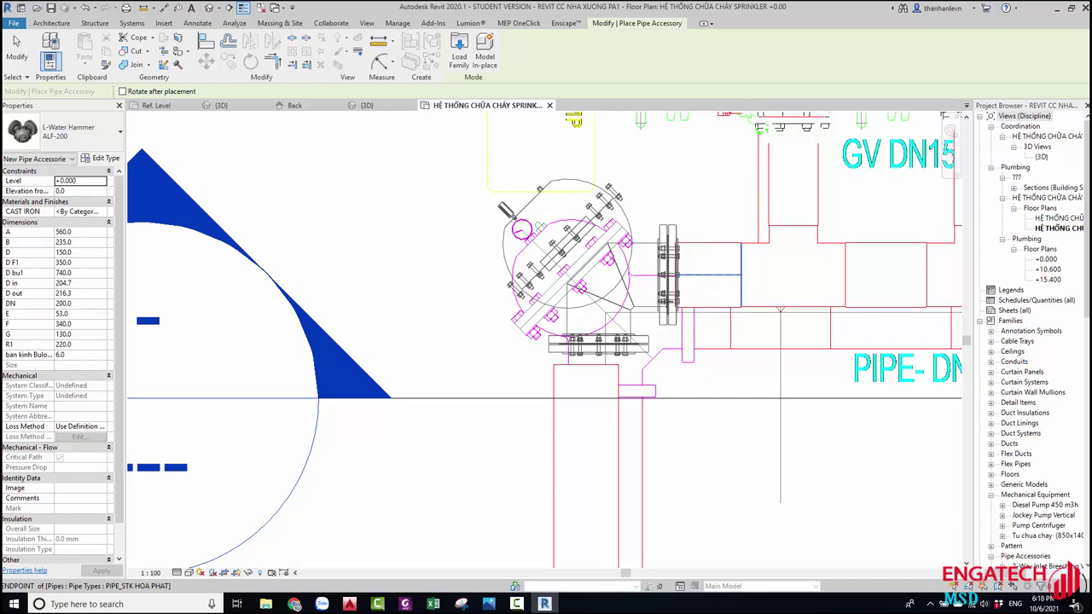
{"action": "left_click", "coordinate": [627, 286]}
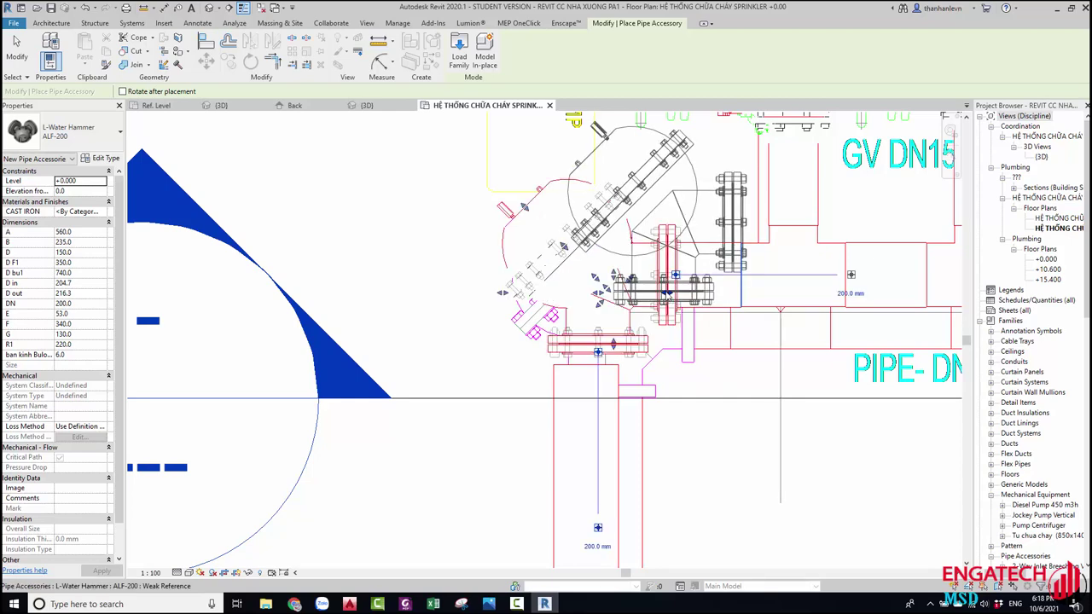
Finish placing accessories and select the newly placed ALF-200 arrestor
{"action": "scroll", "coordinate": [600, 300], "scroll_direction": "down", "scroll_amount": 2}
{"action": "key", "text": "Escape"}
{"action": "key", "text": "Escape"}
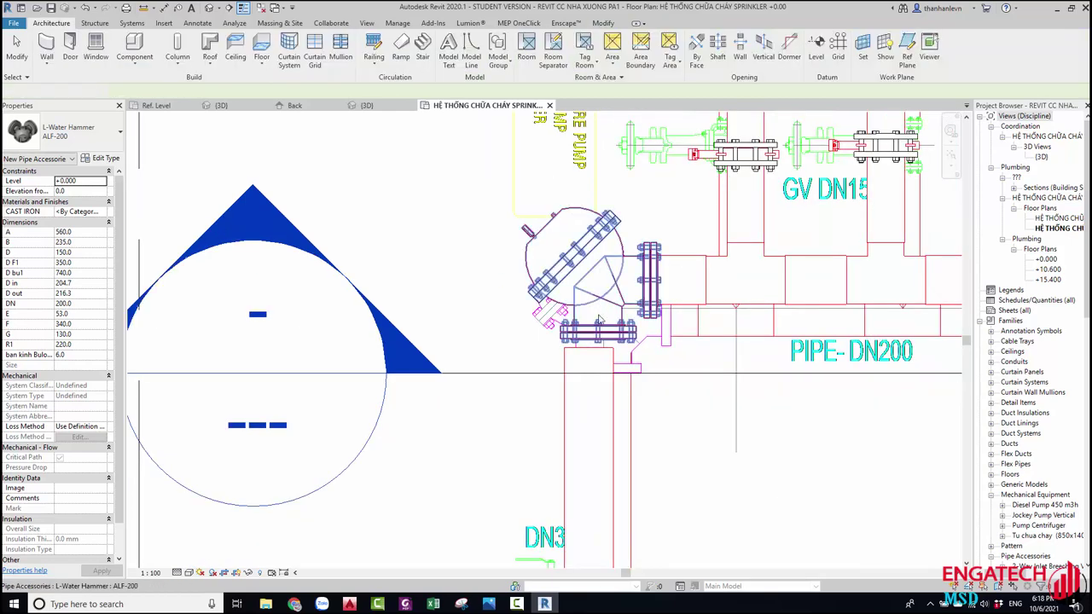
{"action": "scroll", "coordinate": [602, 313], "scroll_direction": "up", "scroll_amount": 1}
{"action": "scroll", "coordinate": [603, 282], "scroll_direction": "up", "scroll_amount": 1}
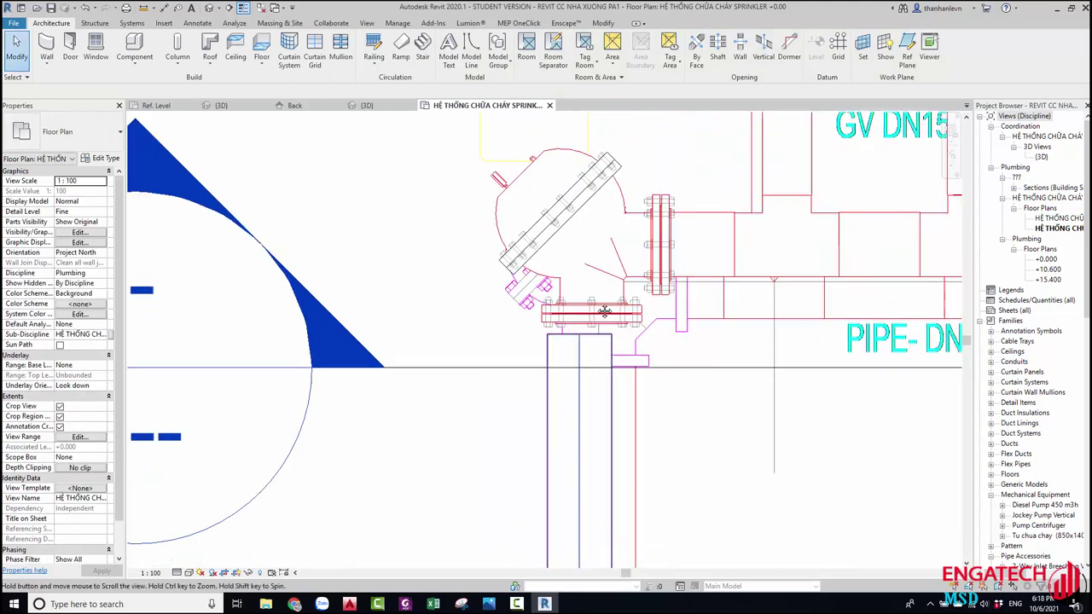
{"action": "scroll", "coordinate": [603, 256], "scroll_direction": "up", "scroll_amount": 1}
{"action": "left_click", "coordinate": [595, 289]}
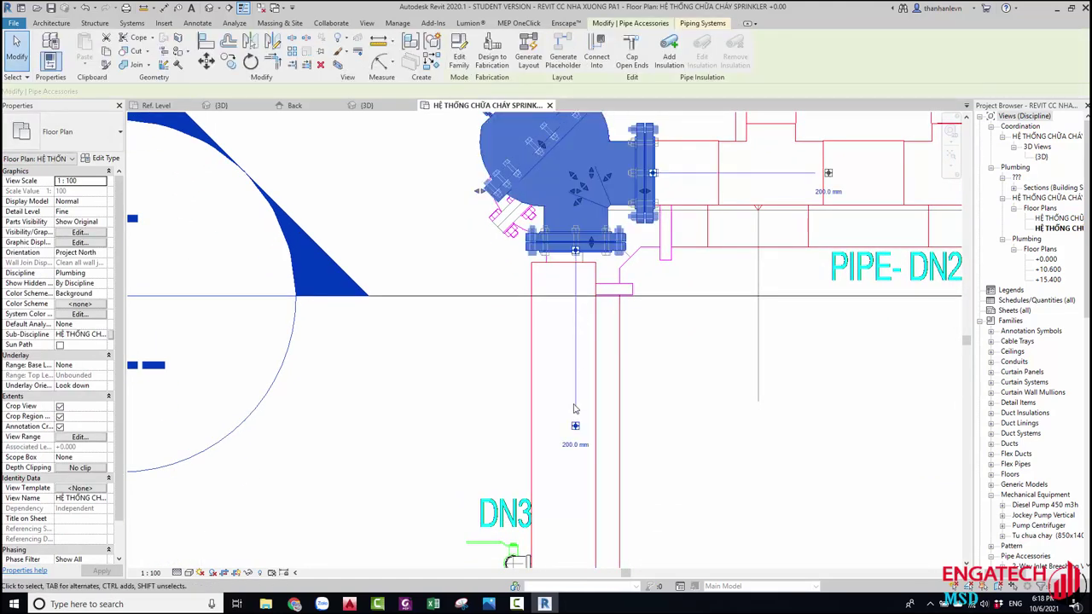
Start drawing a new pipe with the PI shortcut, then cancel it
{"action": "key", "text": "p"}
{"action": "key", "text": "i"}
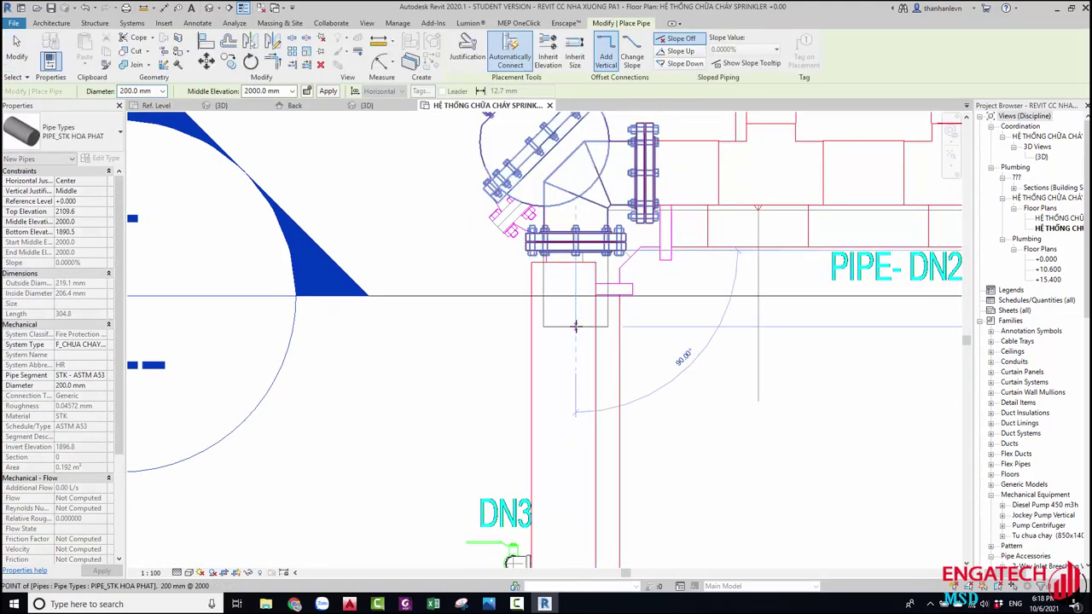
{"action": "key", "text": "Escape"}
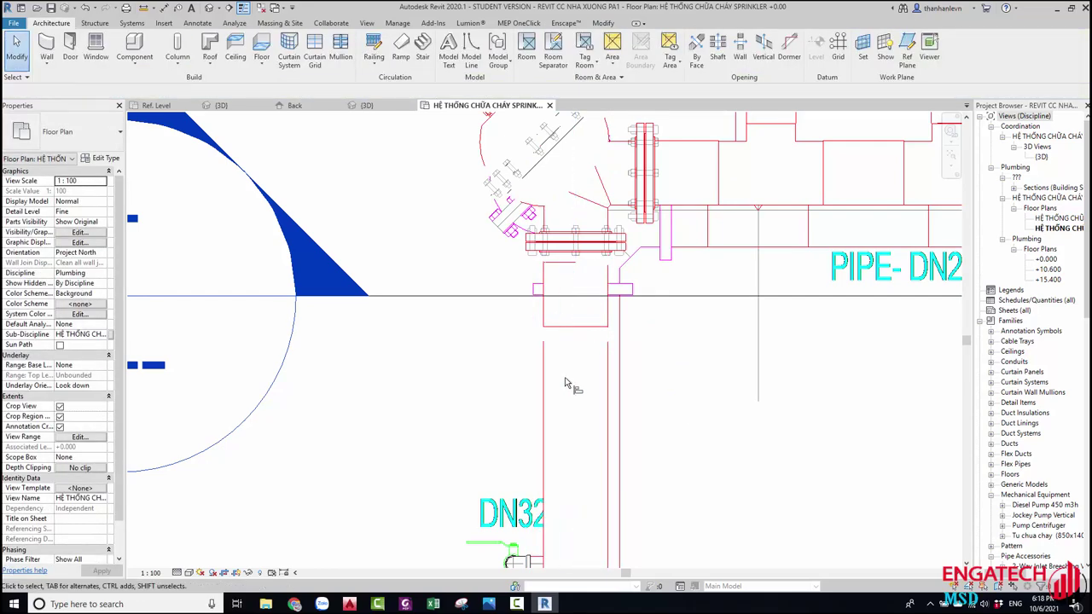
Start Trim/Extend (TR) on the vertical pipe, then cancel it
{"action": "key", "text": "t"}
{"action": "key", "text": "r"}
{"action": "left_click", "coordinate": [607, 343]}
{"action": "key", "text": "Escape"}
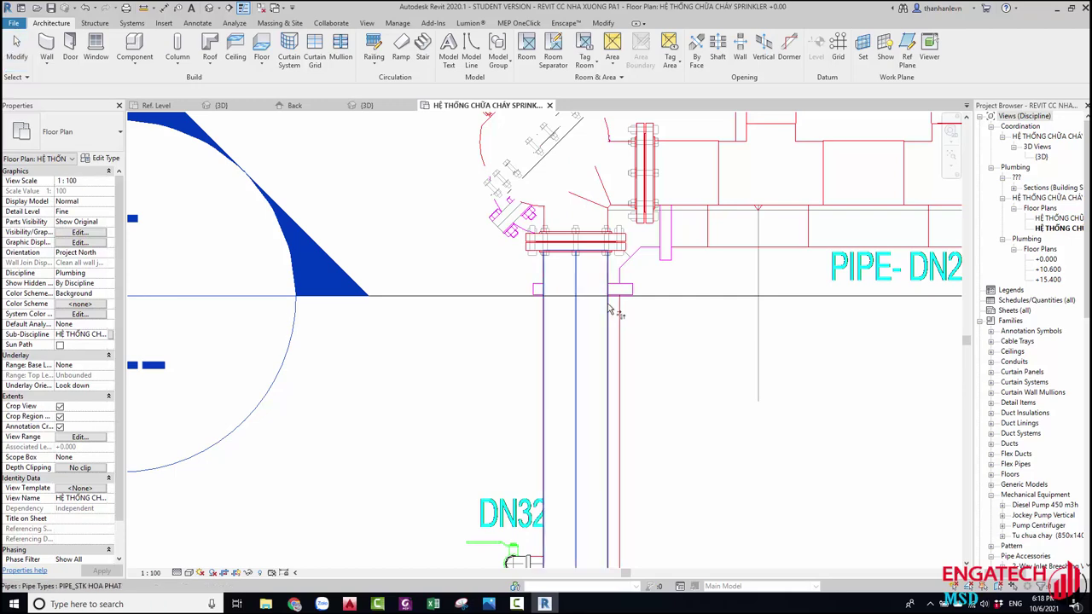
{"action": "left_click", "coordinate": [210, 9]}
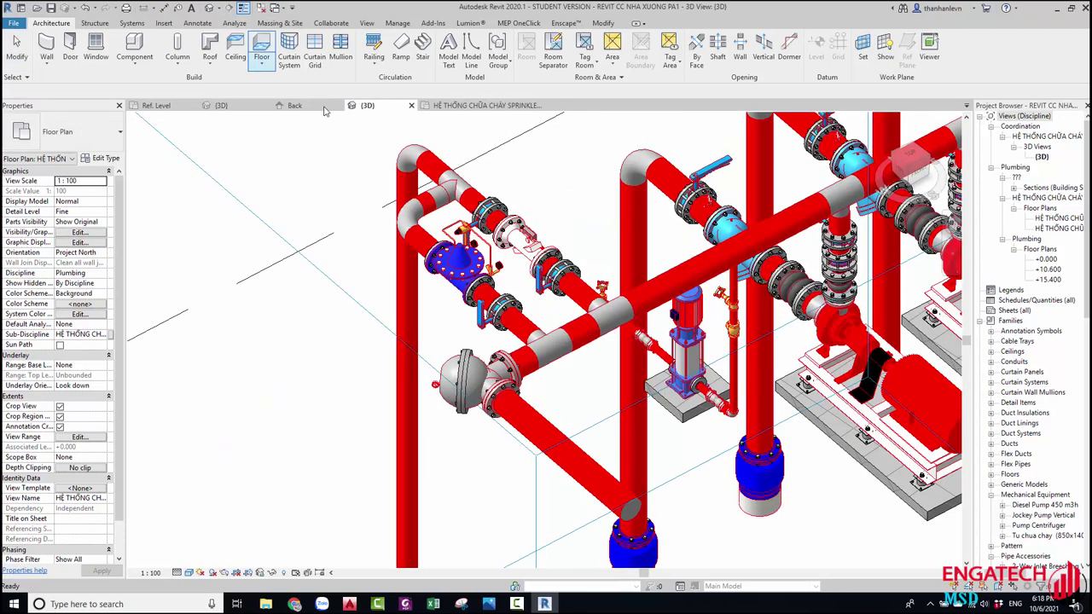
{"action": "scroll", "coordinate": [484, 410], "scroll_direction": "up", "scroll_amount": 2}
{"action": "scroll", "coordinate": [512, 384], "scroll_direction": "up", "scroll_amount": 1}
{"action": "scroll", "coordinate": [554, 350], "scroll_direction": "up", "scroll_amount": 1}
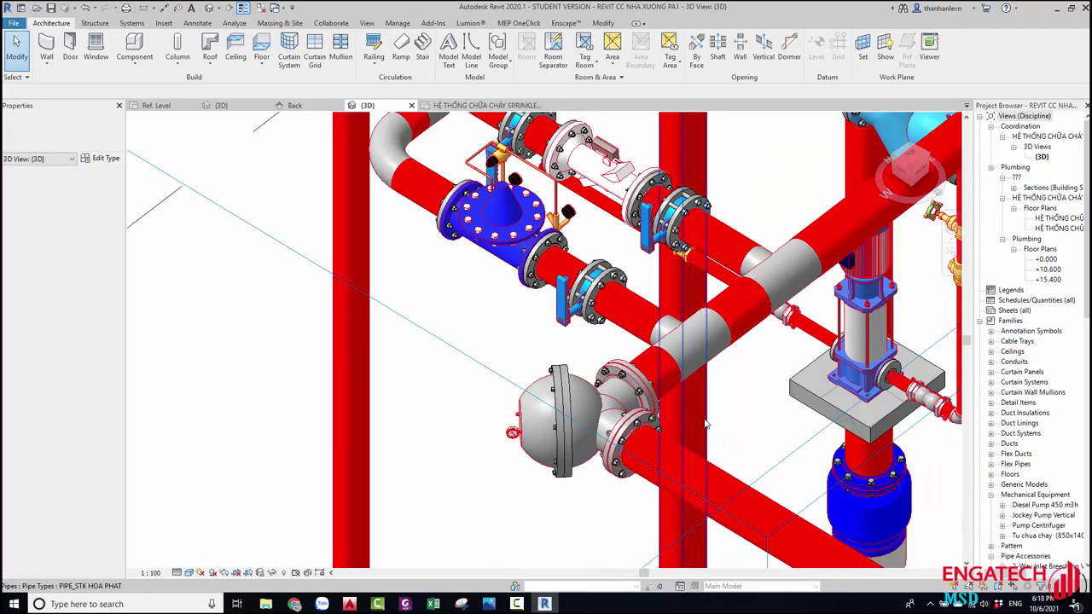
{"action": "scroll", "coordinate": [600, 318], "scroll_direction": "up", "scroll_amount": 1}
{"action": "scroll", "coordinate": [599, 317], "scroll_direction": "down", "scroll_amount": 5}
{"action": "mouse_move", "coordinate": [461, 264]}
{"action": "middle_mouse_down", "text": "shift"}
{"action": "mouse_move", "coordinate": [487, 261]}
{"action": "mouse_move", "coordinate": [389, 332]}
{"action": "mouse_move", "coordinate": [330, 278]}
{"action": "mouse_move", "coordinate": [478, 358]}
{"action": "mouse_move", "coordinate": [546, 418]}
{"action": "mouse_move", "coordinate": [538, 405]}
{"action": "middle_mouse_up", "text": "shift"}
{"action": "scroll", "coordinate": [376, 307], "scroll_direction": "up", "scroll_amount": 2}
{"action": "scroll", "coordinate": [393, 316], "scroll_direction": "up", "scroll_amount": 2}
{"action": "scroll", "coordinate": [531, 436], "scroll_direction": "down", "scroll_amount": 1}
{"action": "scroll", "coordinate": [538, 401], "scroll_direction": "up", "scroll_amount": 2}
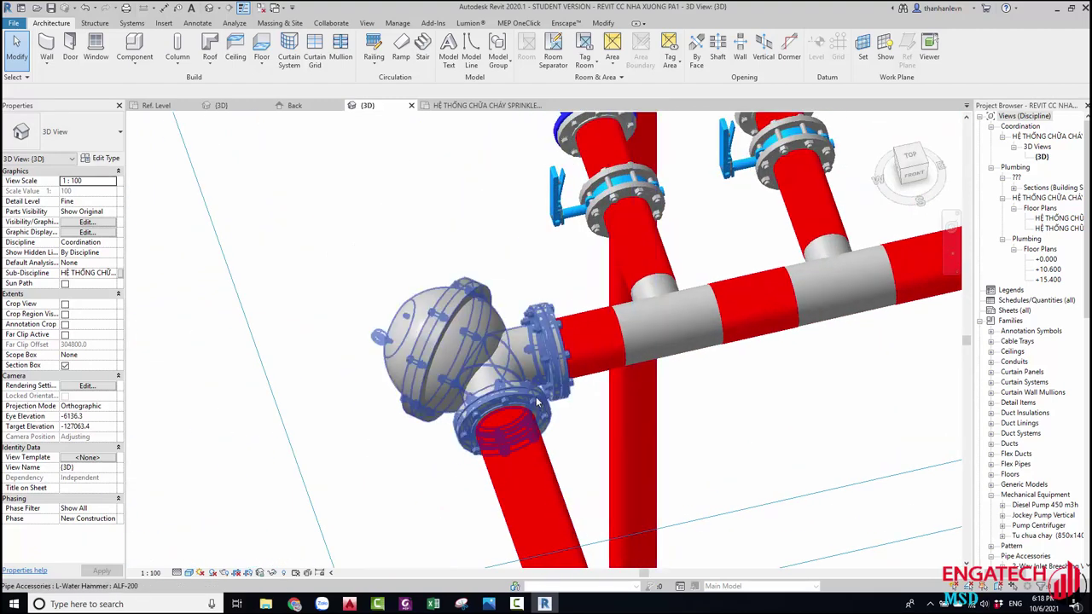
{"action": "scroll", "coordinate": [537, 403], "scroll_direction": "down", "scroll_amount": 2}
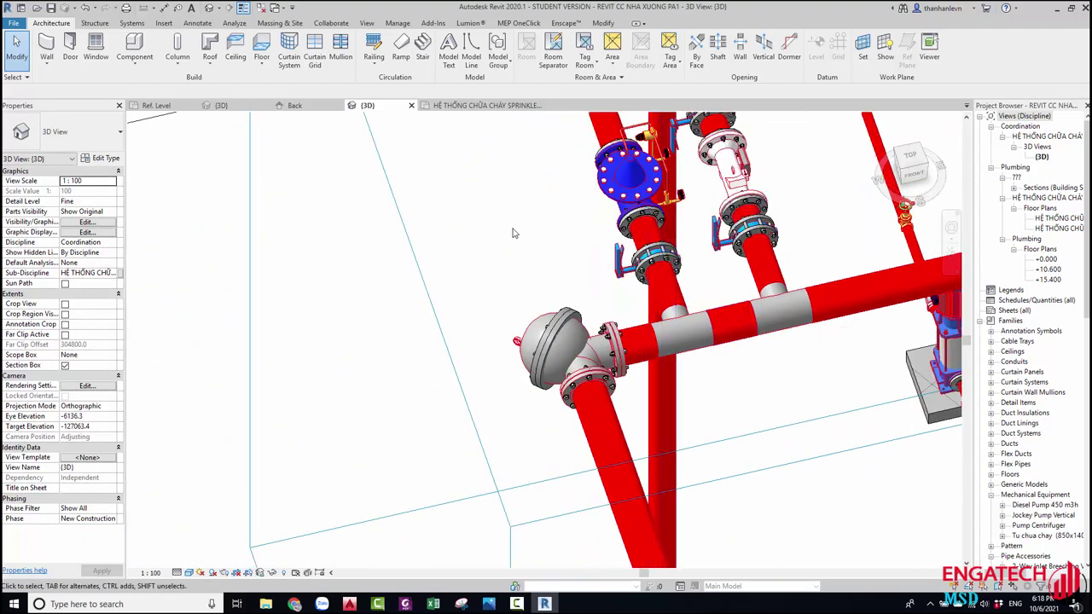
{"action": "scroll", "coordinate": [513, 232], "scroll_direction": "up", "scroll_amount": 2}
{"action": "scroll", "coordinate": [548, 228], "scroll_direction": "up", "scroll_amount": 1}
{"action": "left_click", "coordinate": [561, 291]}
{"action": "left_click", "coordinate": [697, 337]}
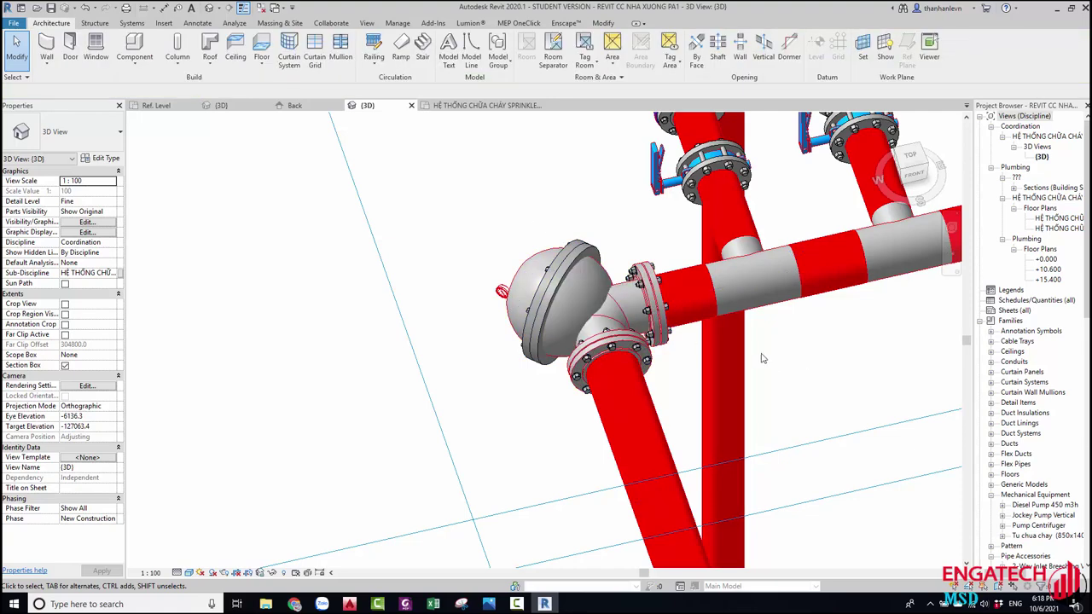
{"action": "scroll", "coordinate": [646, 332], "scroll_direction": "up", "scroll_amount": 1}
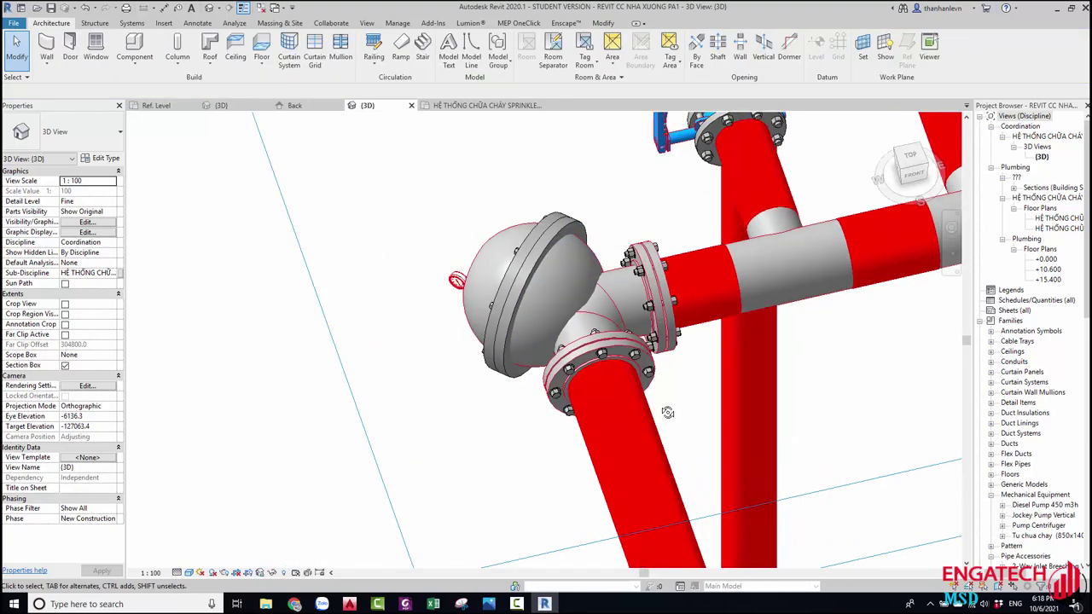
{"action": "middle_click_drag", "start_coordinate": [667, 412], "coordinate": [629, 512], "text": "shift"}
{"action": "scroll", "coordinate": [571, 349], "scroll_direction": "up", "scroll_amount": 2}
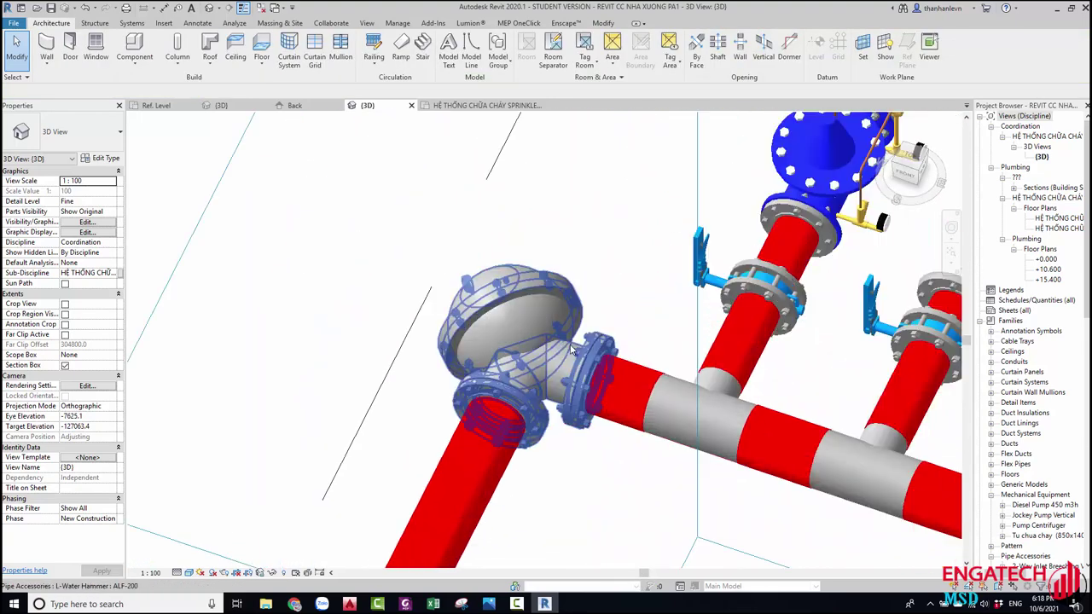
{"action": "scroll", "coordinate": [564, 361], "scroll_direction": "up", "scroll_amount": 1}
{"action": "scroll", "coordinate": [670, 334], "scroll_direction": "up", "scroll_amount": 2}
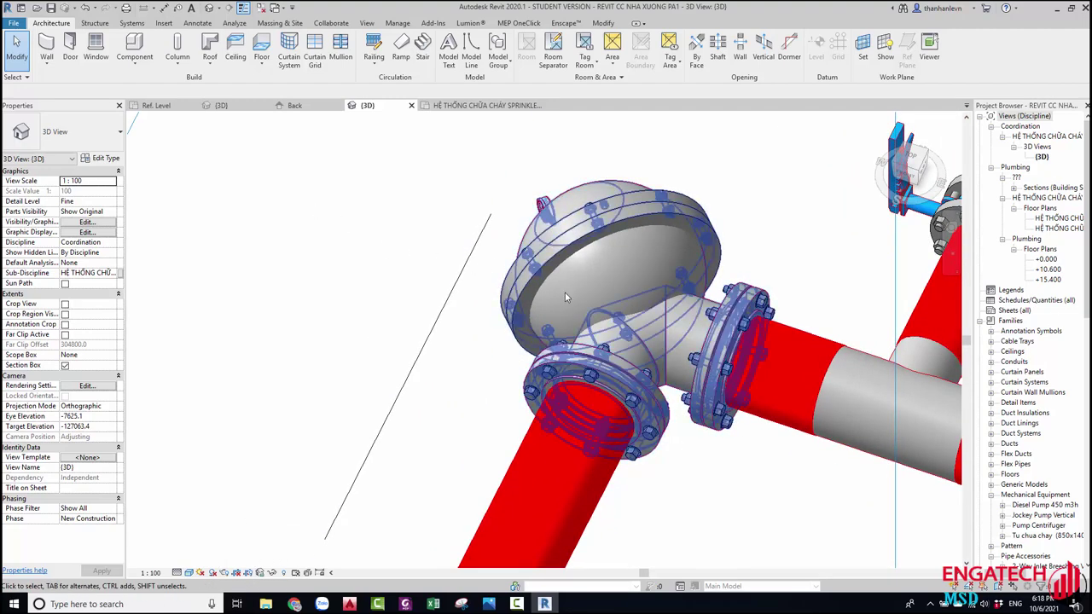
{"action": "middle_click_drag", "start_coordinate": [555, 324], "coordinate": [695, 479], "text": "shift"}
{"action": "scroll", "coordinate": [695, 479], "scroll_direction": "up", "scroll_amount": 1}
{"action": "scroll", "coordinate": [674, 470], "scroll_direction": "down", "scroll_amount": 1}
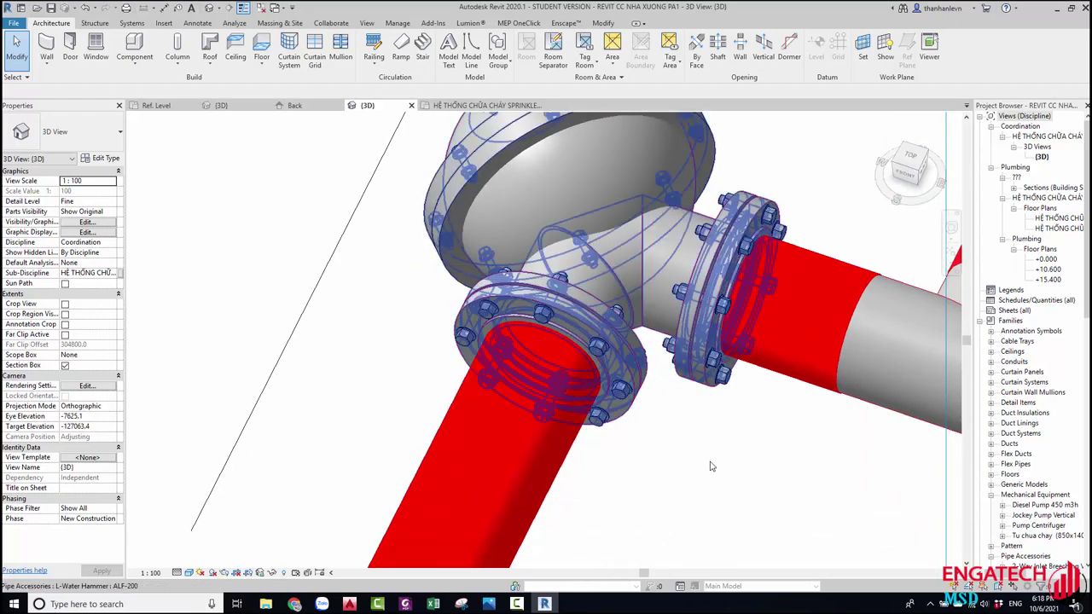
{"action": "scroll", "coordinate": [643, 456], "scroll_direction": "down", "scroll_amount": 1}
{"action": "middle_click_drag", "start_coordinate": [643, 456], "coordinate": [675, 442]}
{"action": "scroll", "coordinate": [725, 384], "scroll_direction": "up", "scroll_amount": 1}
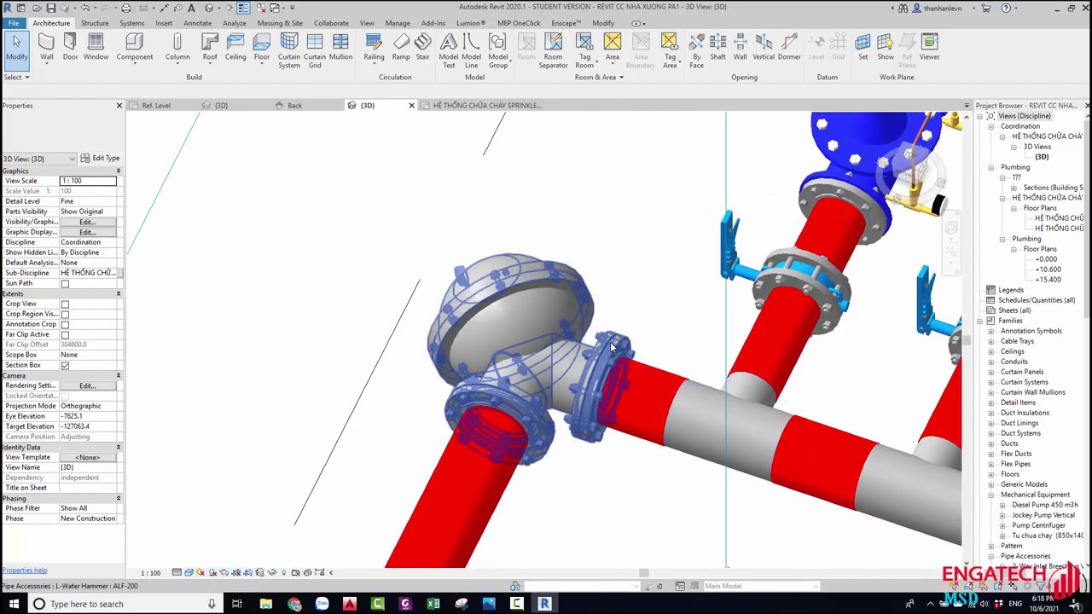
{"action": "scroll", "coordinate": [772, 332], "scroll_direction": "up", "scroll_amount": 1}
{"action": "scroll", "coordinate": [467, 334], "scroll_direction": "down", "scroll_amount": 1}
{"action": "scroll", "coordinate": [281, 243], "scroll_direction": "up", "scroll_amount": 1}
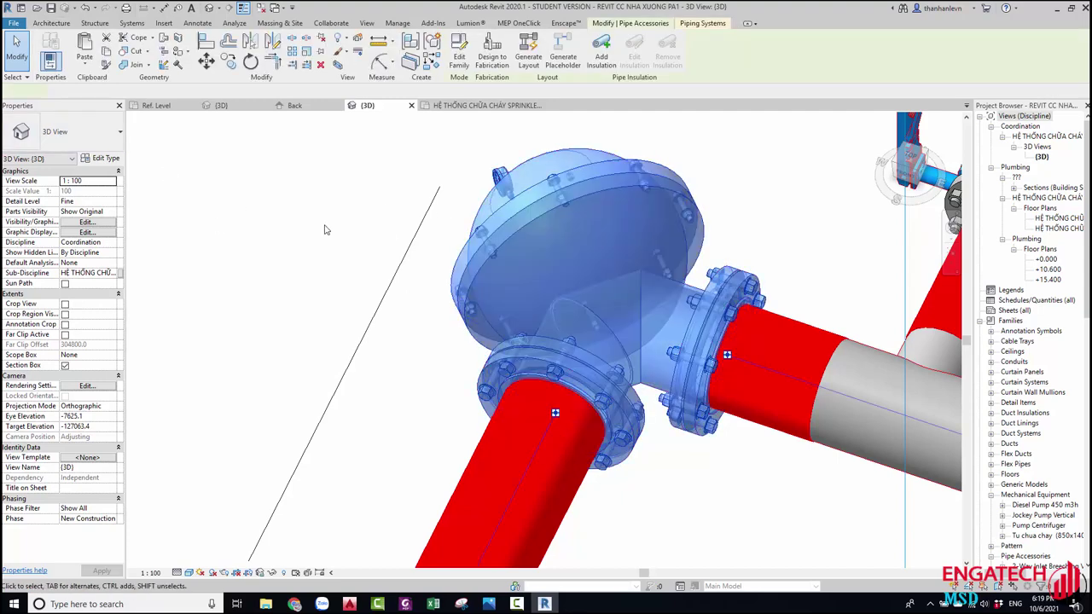
{"action": "middle_click_drag", "start_coordinate": [566, 284], "coordinate": [558, 399]}
{"action": "scroll", "coordinate": [557, 397], "scroll_direction": "down", "scroll_amount": 3}
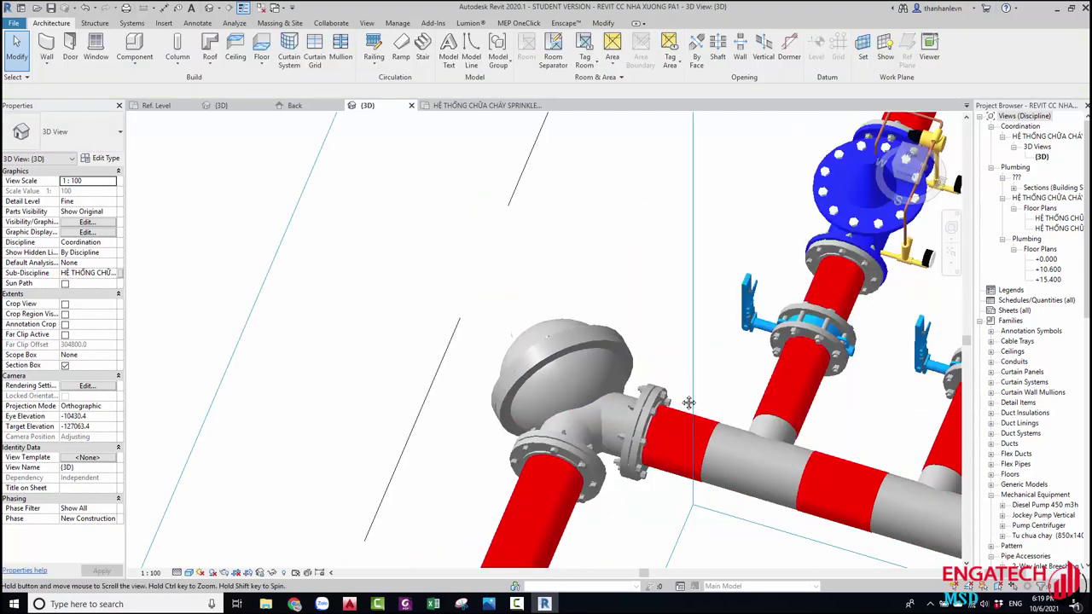
{"action": "scroll", "coordinate": [547, 321], "scroll_direction": "up", "scroll_amount": 2}
{"action": "scroll", "coordinate": [547, 321], "scroll_direction": "up", "scroll_amount": 2}
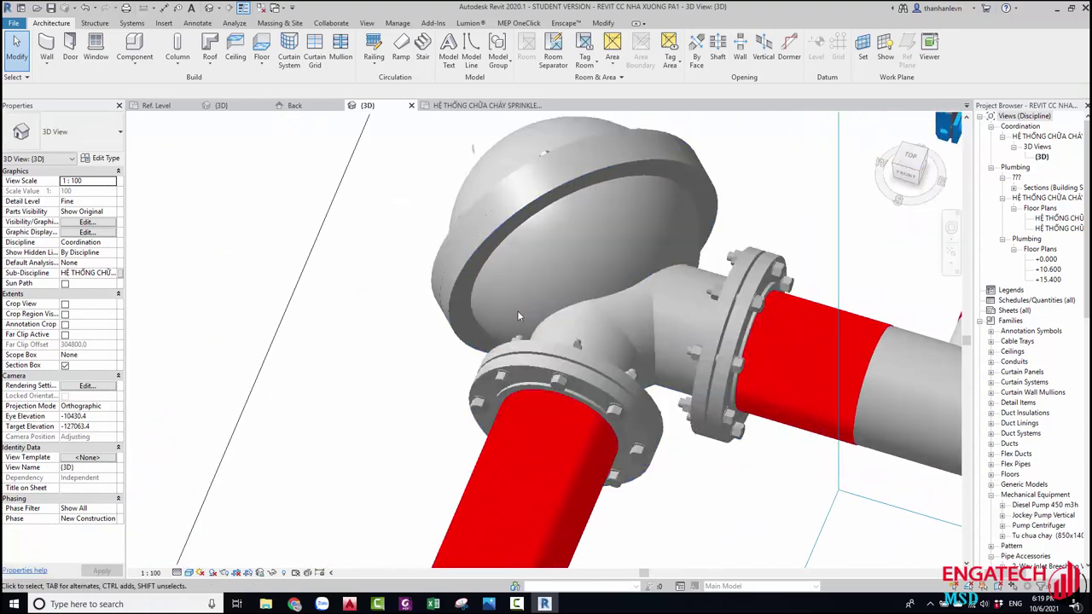
{"action": "scroll", "coordinate": [517, 311], "scroll_direction": "up", "scroll_amount": 2}
{"action": "scroll", "coordinate": [385, 338], "scroll_direction": "down", "scroll_amount": 2}
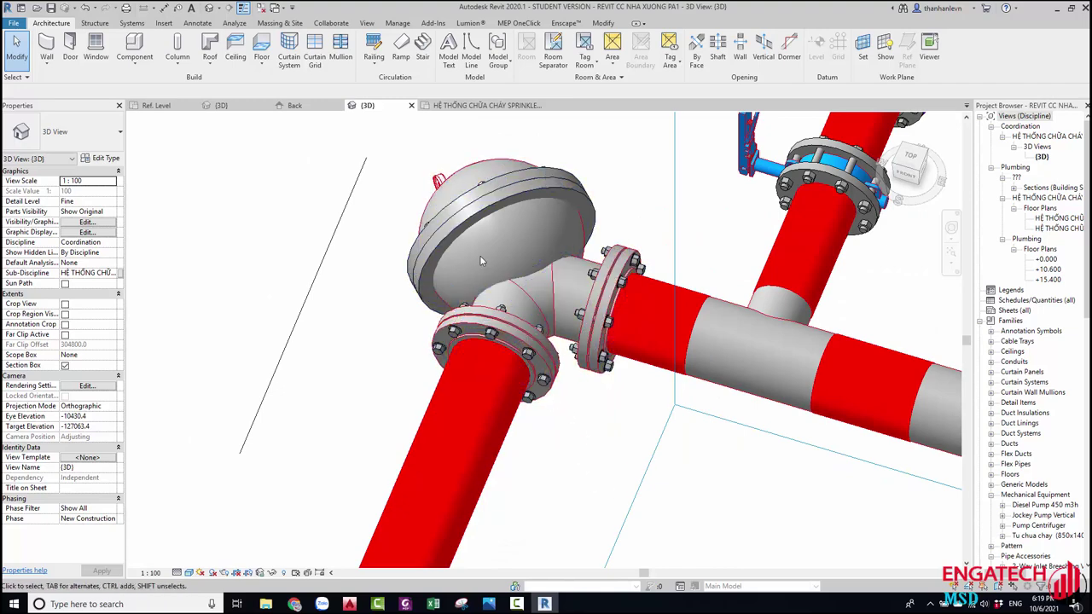
{"action": "mouse_move", "coordinate": [474, 251]}
{"action": "middle_mouse_down"}
{"action": "mouse_move", "coordinate": [560, 346]}
{"action": "mouse_move", "coordinate": [552, 341]}
{"action": "middle_mouse_up"}
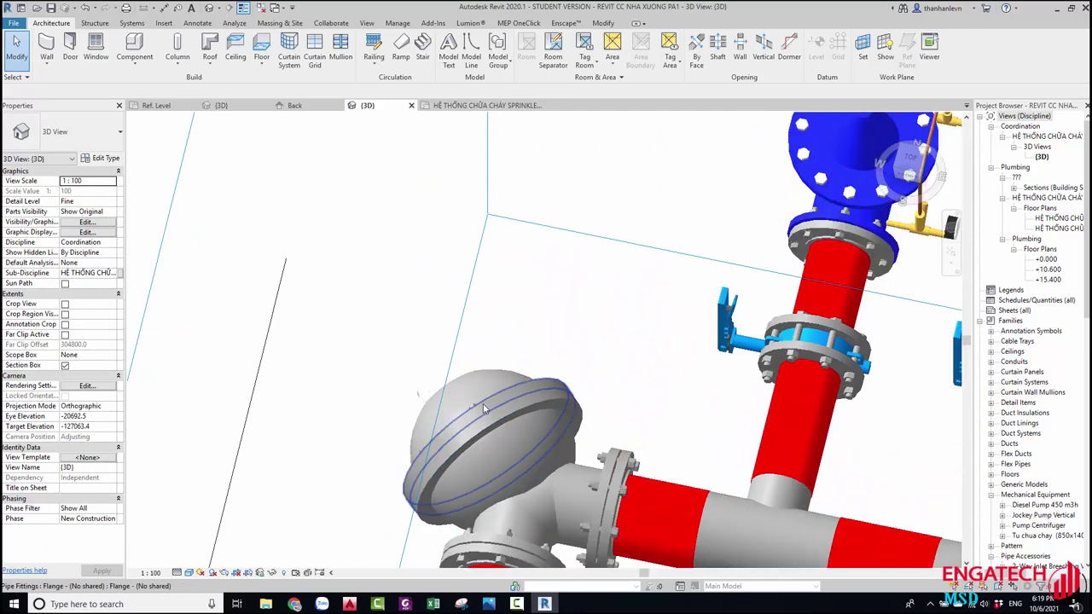
{"action": "middle_click_drag", "start_coordinate": [484, 410], "coordinate": [537, 346], "text": "shift"}
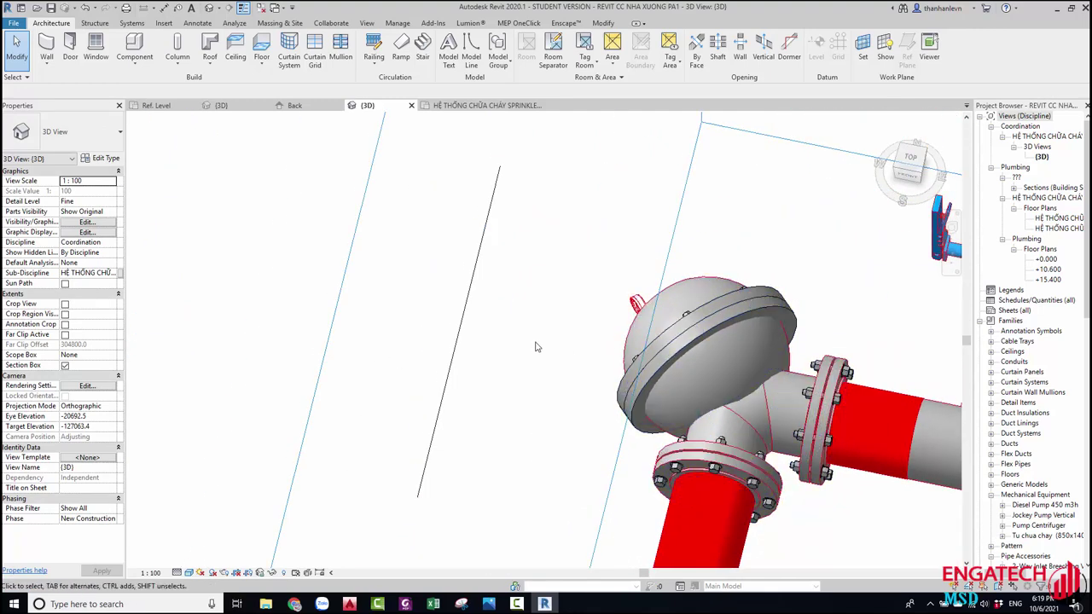